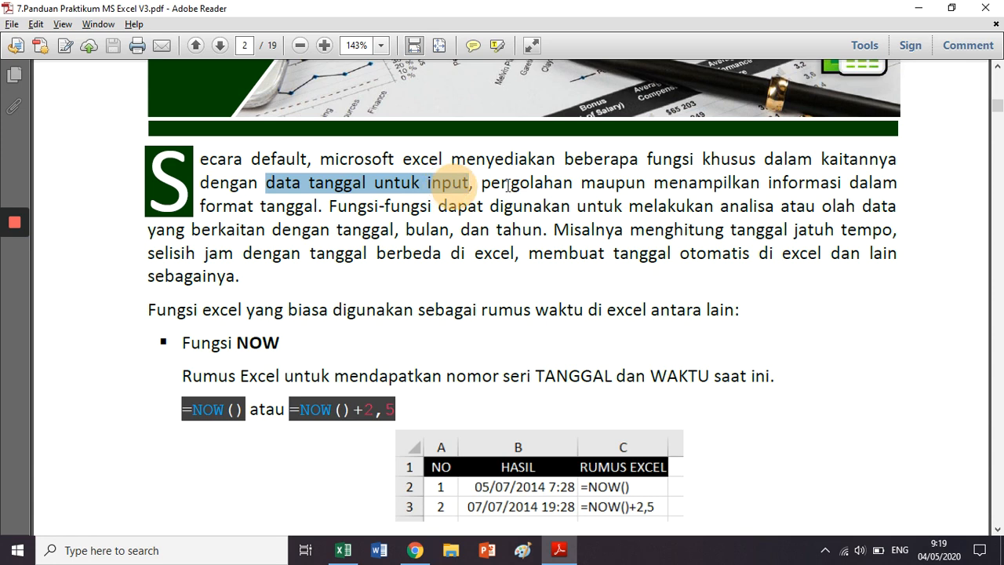
# - Read through the introductory paragraph on Excel's date functions, marking the passages on processing date data and the due-date and hour-difference examples
pyautogui.click(485, 182)
pyautogui.moveTo(485, 183); pyautogui.dragTo(318, 204)
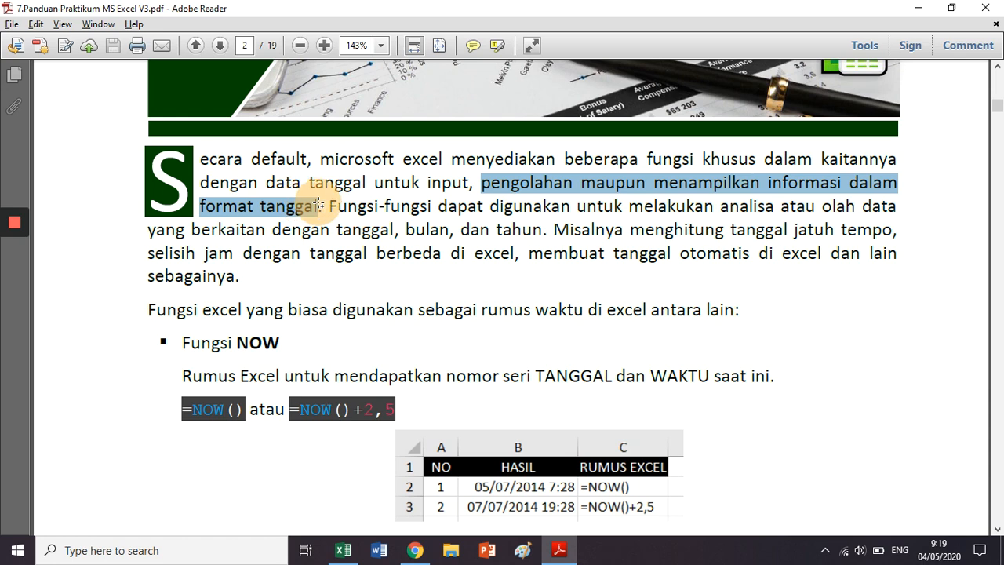
pyautogui.click(815, 292)
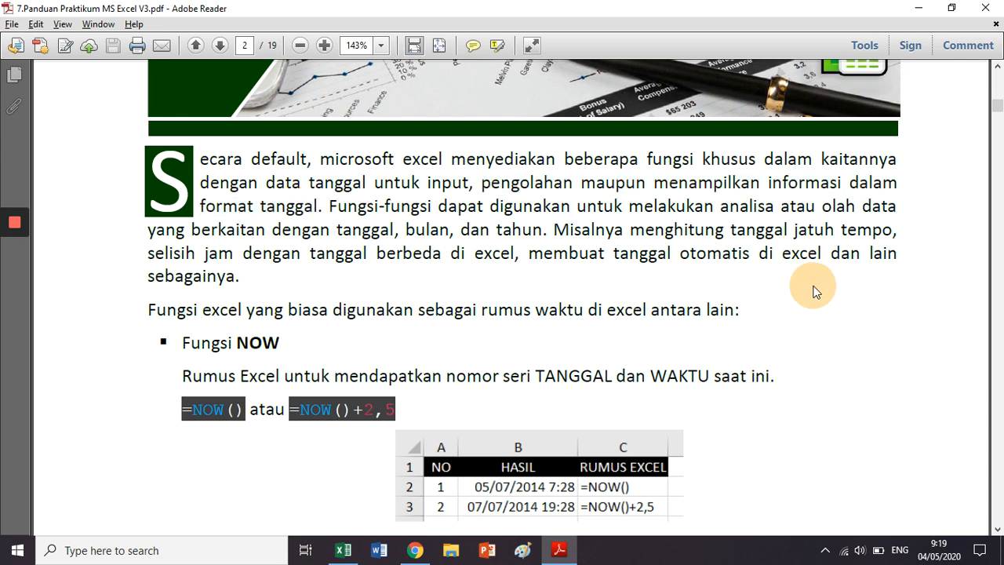
pyautogui.click(337, 206)
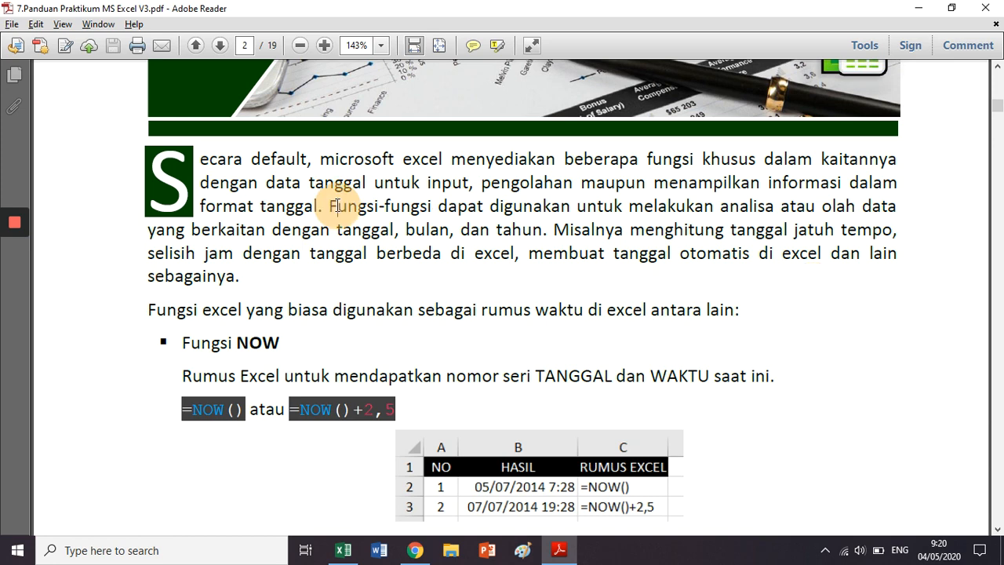
pyautogui.moveTo(337, 206); pyautogui.dragTo(882, 207)
pyautogui.moveTo(166, 230); pyautogui.dragTo(527, 230)
pyautogui.click(524, 229)
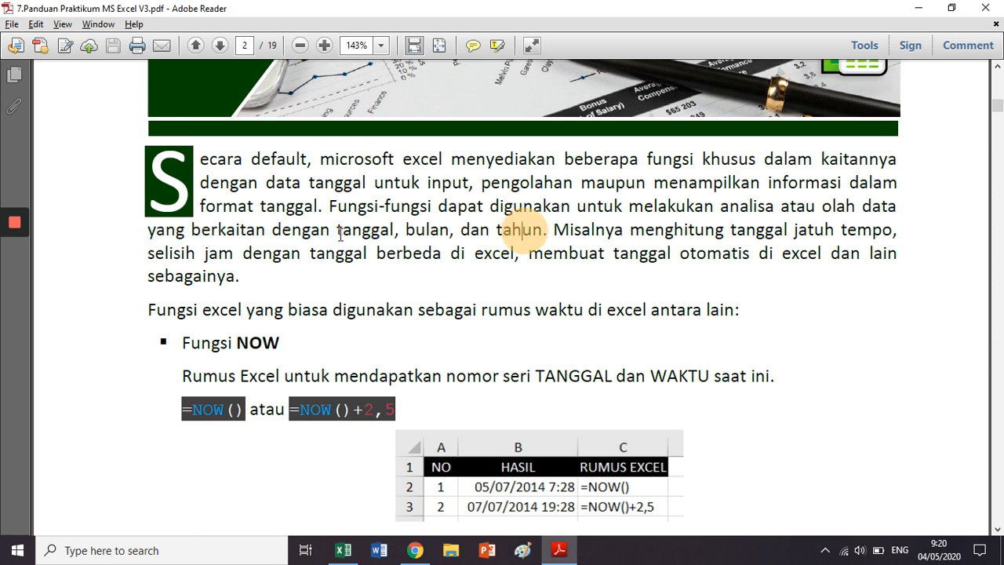
pyautogui.moveTo(340, 230); pyautogui.dragTo(521, 229)
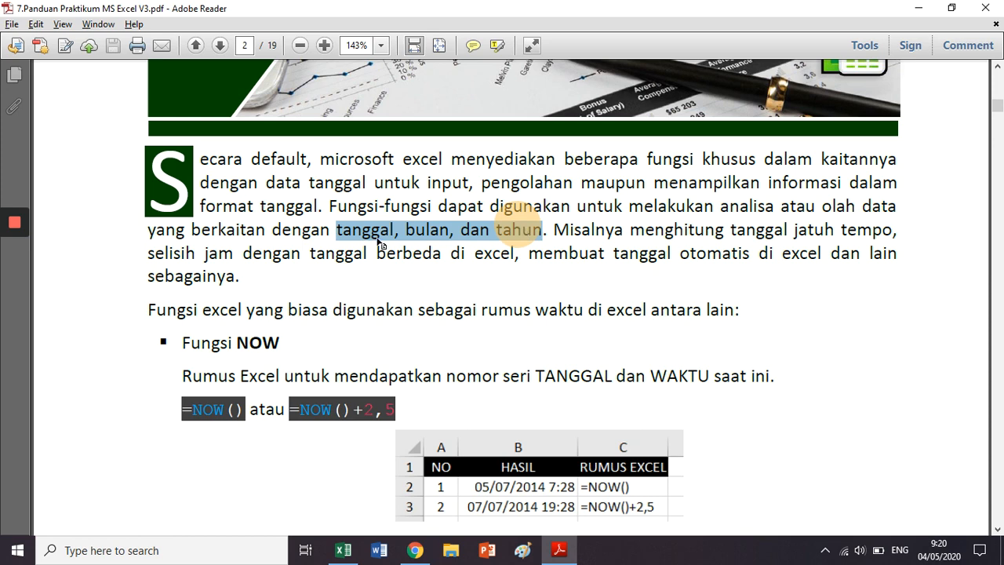
pyautogui.click(552, 230)
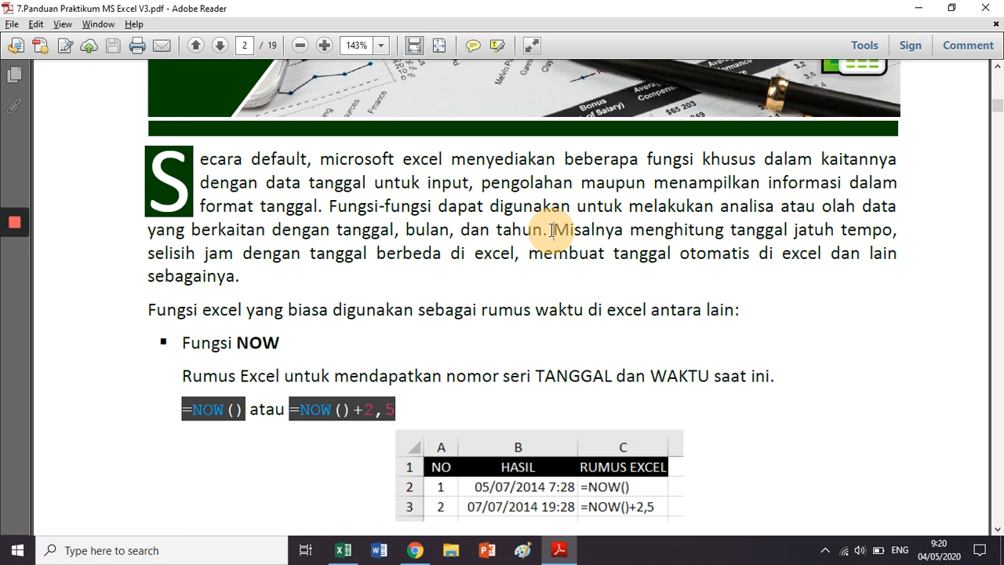
pyautogui.moveTo(552, 230); pyautogui.dragTo(892, 230)
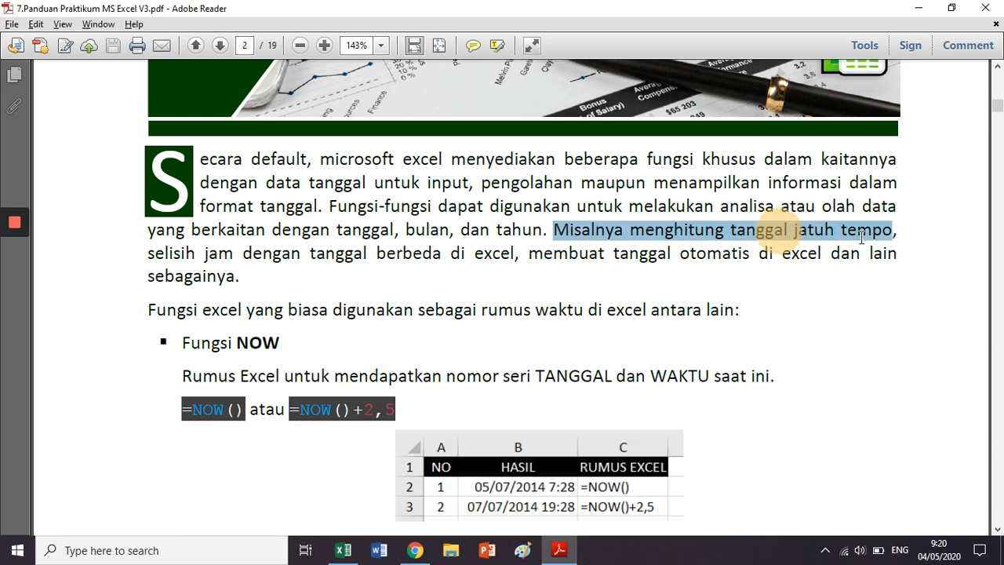
pyautogui.moveTo(148, 254); pyautogui.dragTo(252, 276)
pyautogui.click(253, 276)
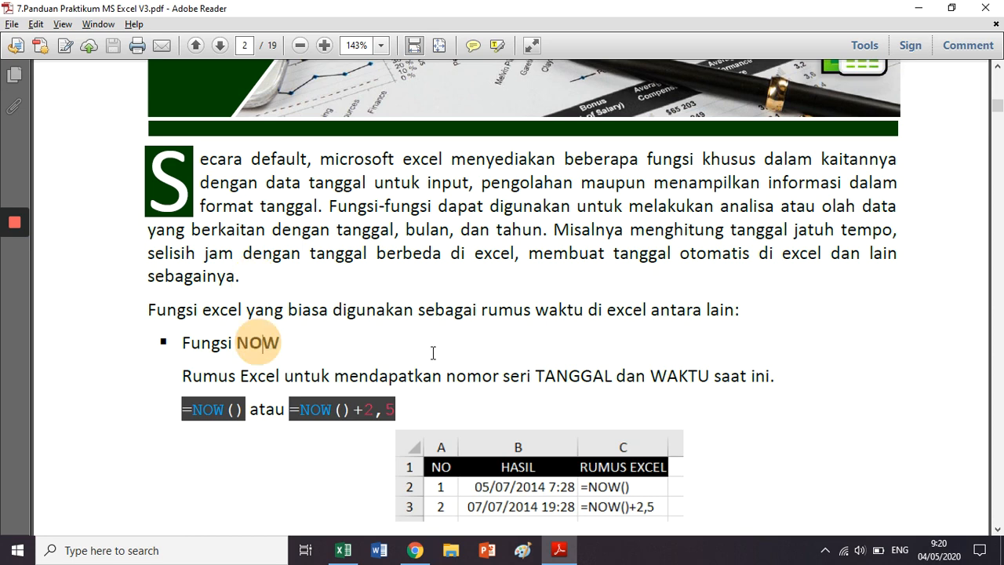
# - Examine the Fungsi NOW section of the guide, marking the function name, its TANGGAL dan WAKTU description and the =NOW() formula
pyautogui.scroll(-2, 327, 338)
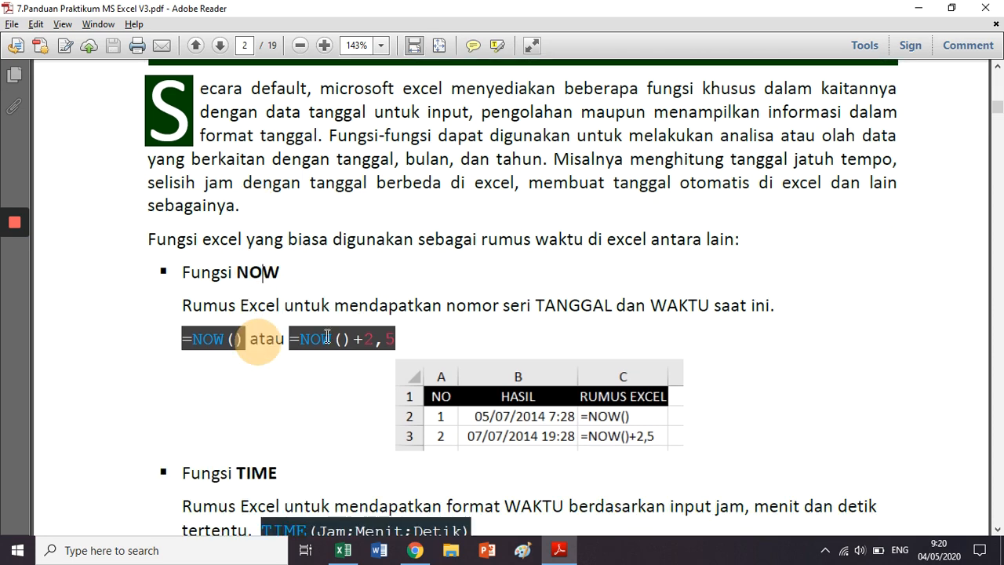
pyautogui.click(293, 264)
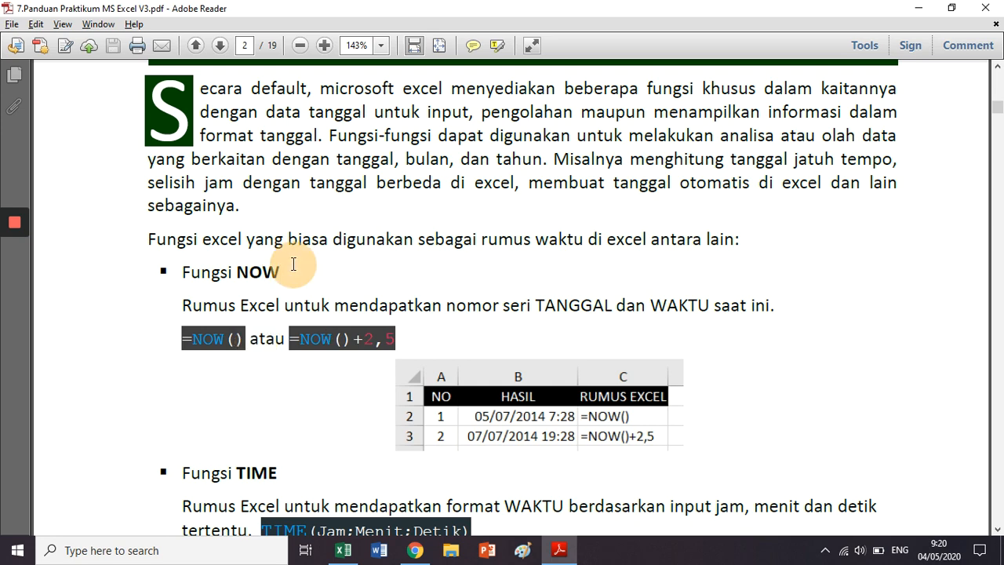
pyautogui.scroll(-1, 292, 265)
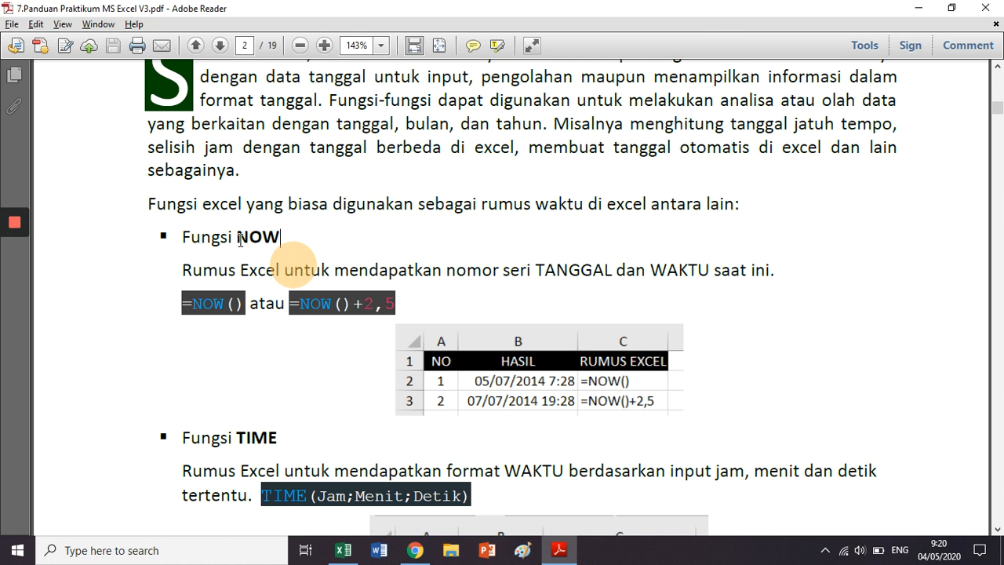
pyautogui.moveTo(238, 240); pyautogui.dragTo(275, 242)
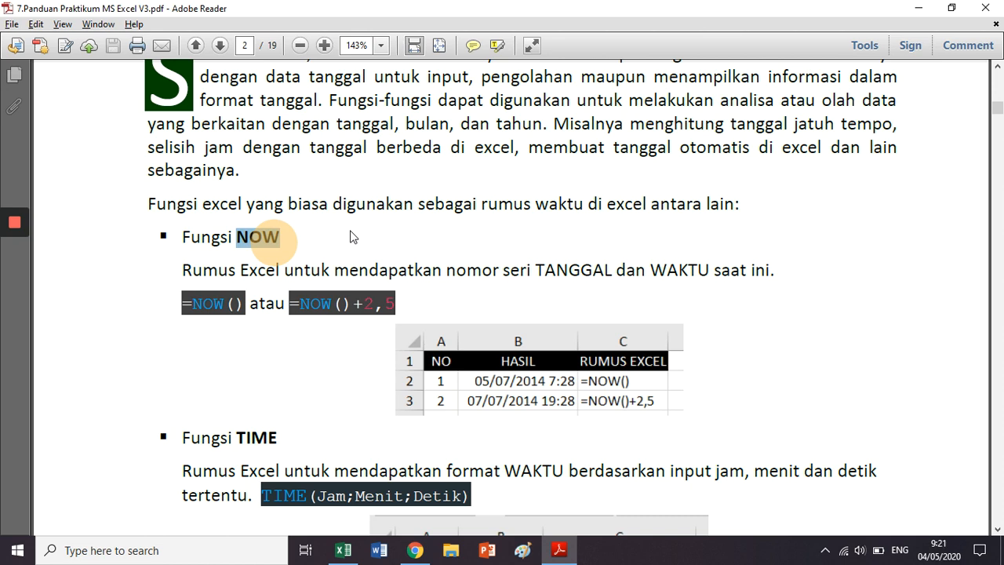
pyautogui.click(539, 271)
pyautogui.moveTo(540, 271); pyautogui.dragTo(697, 272)
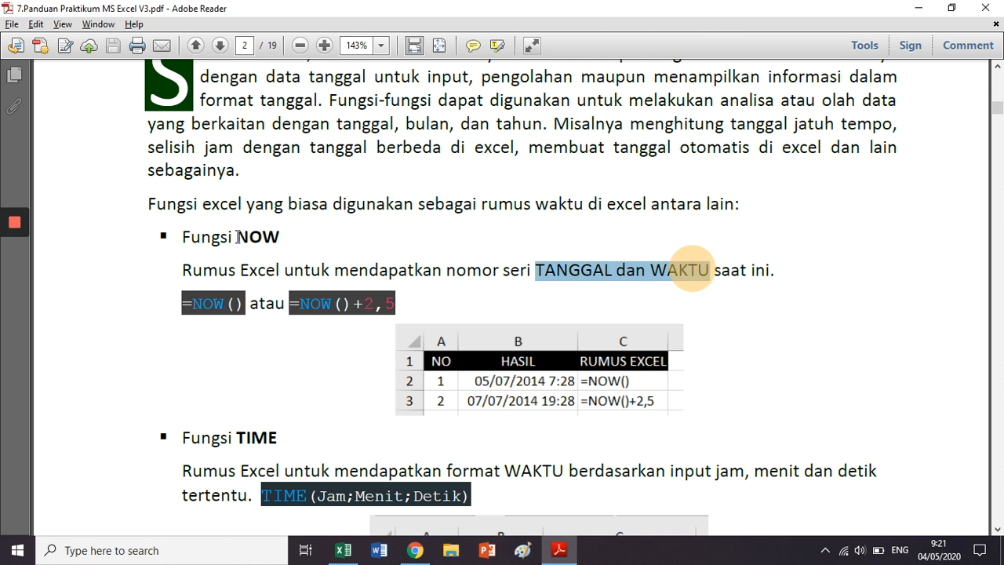
pyautogui.moveTo(237, 236); pyautogui.dragTo(280, 244)
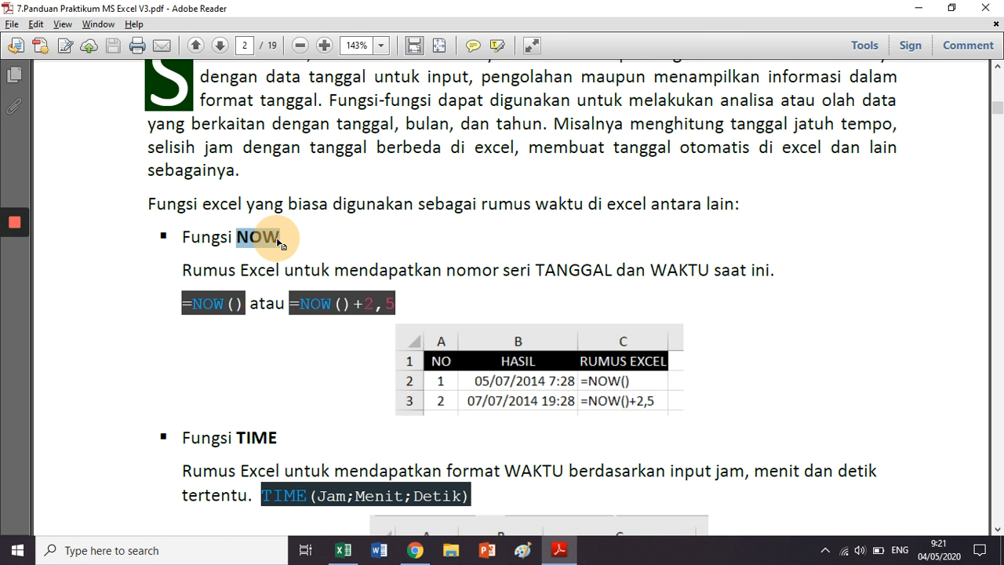
pyautogui.click(276, 278)
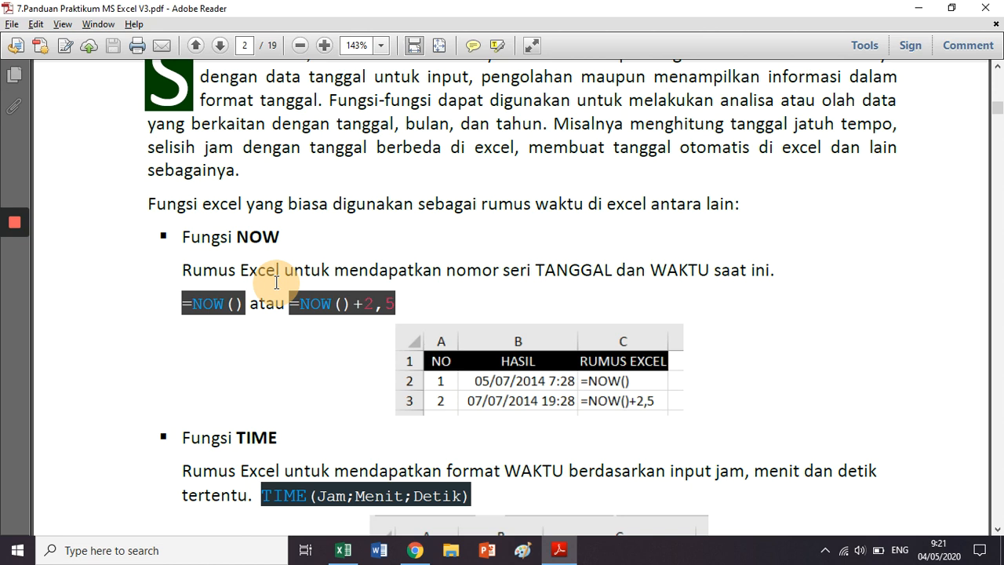
pyautogui.doubleClick(219, 304)
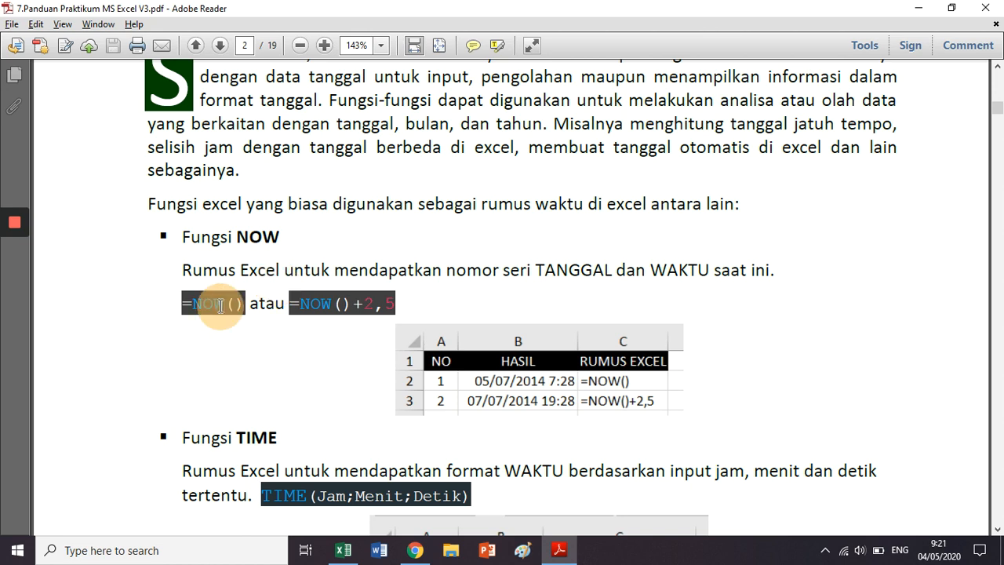
pyautogui.click(263, 307)
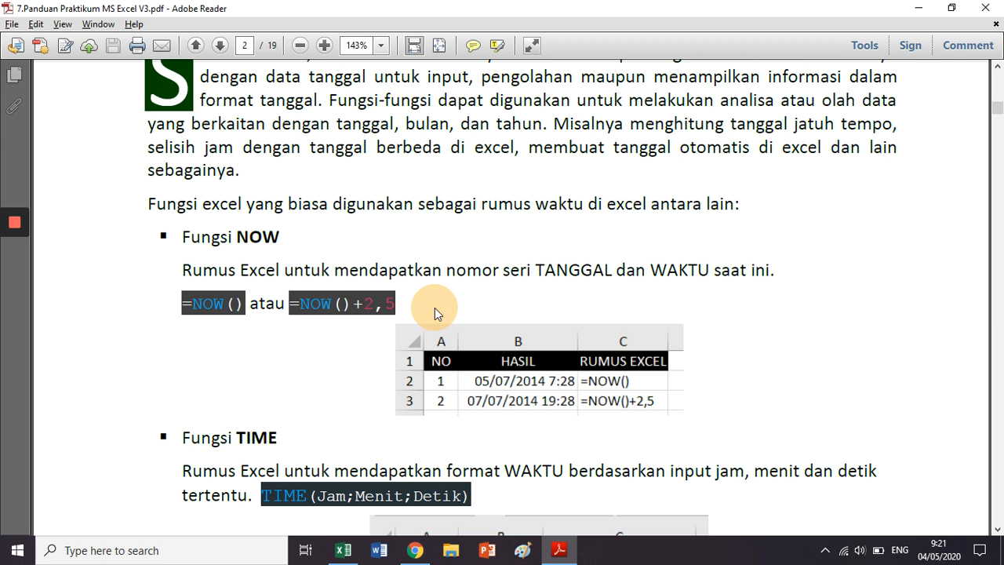
# - Switch to the Penjelasan Fungsi Waktu workbook in Excel and enter =NOW() in cell C3 beside the Fungsi NOW label
pyautogui.click(342, 550)
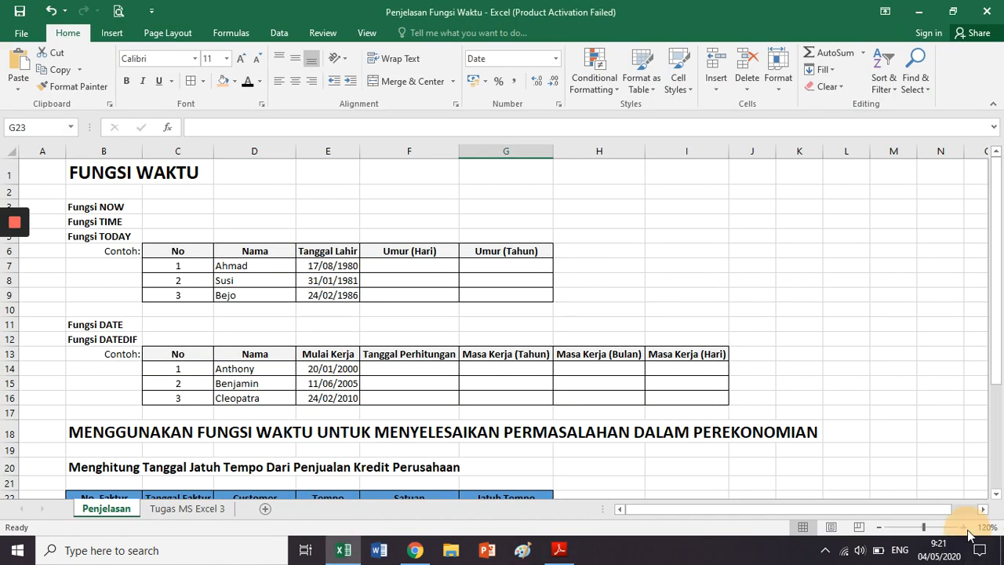
pyautogui.click(964, 528)
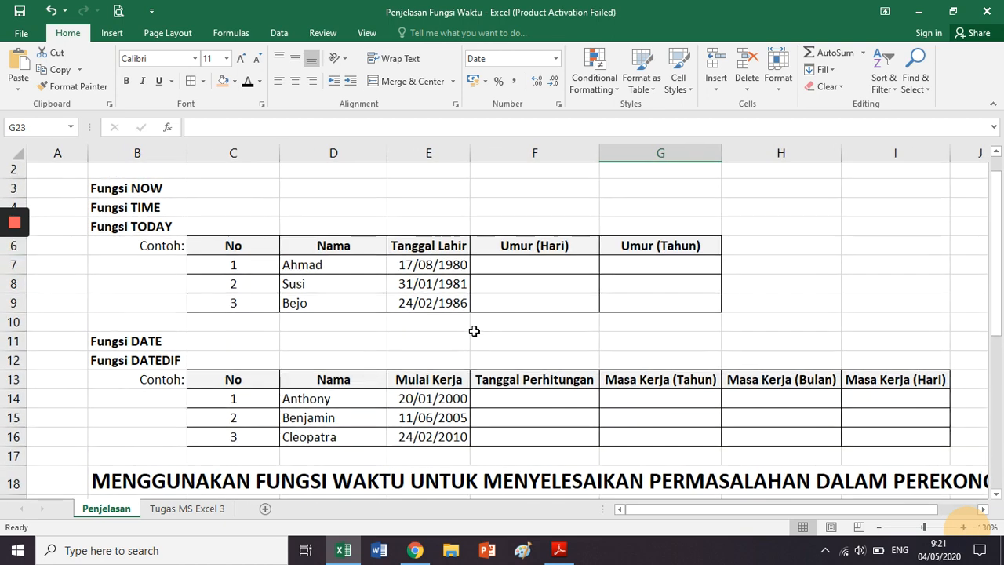
pyautogui.scroll(1, 474, 331)
pyautogui.click(257, 225)
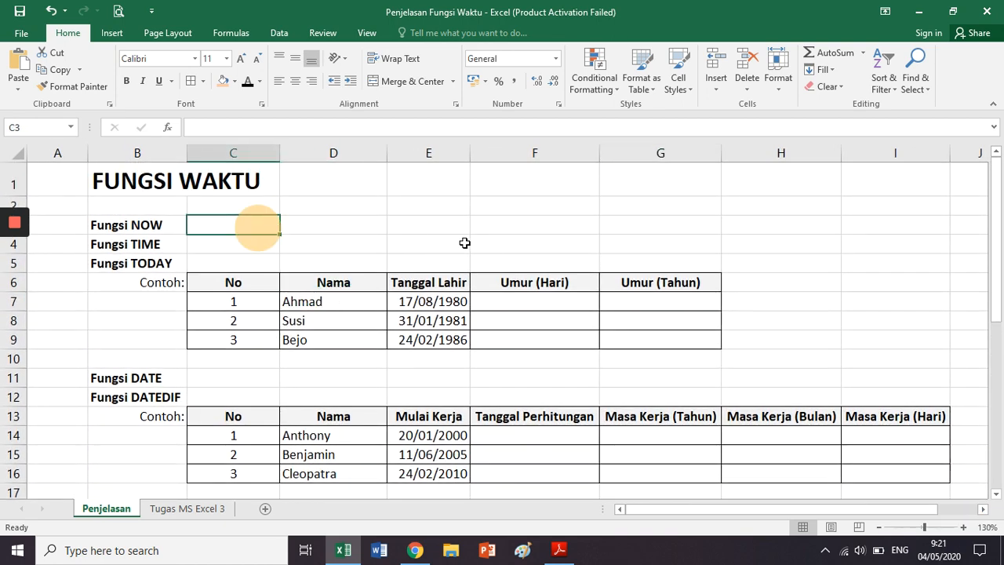
pyautogui.write('=')
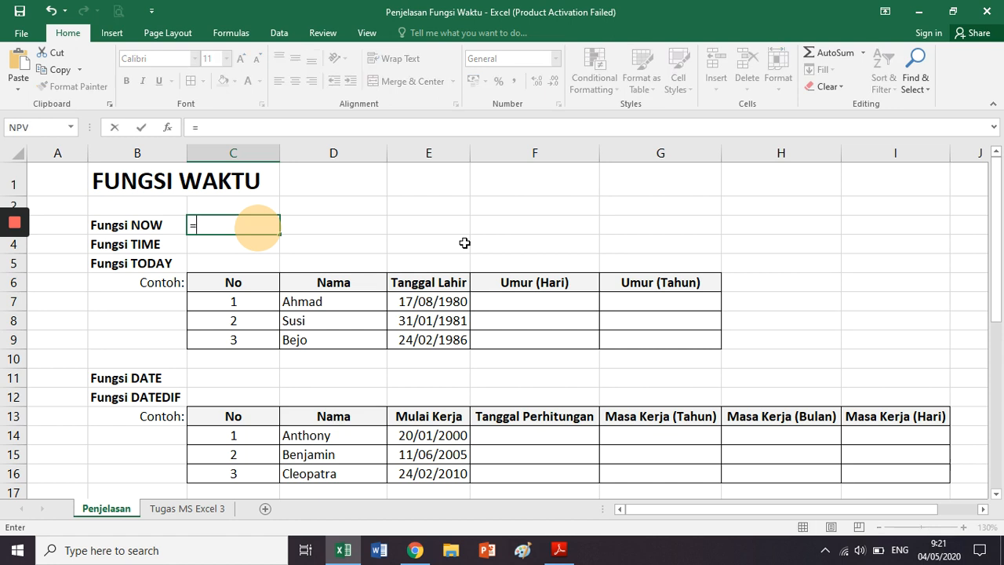
pyautogui.write('NOW')
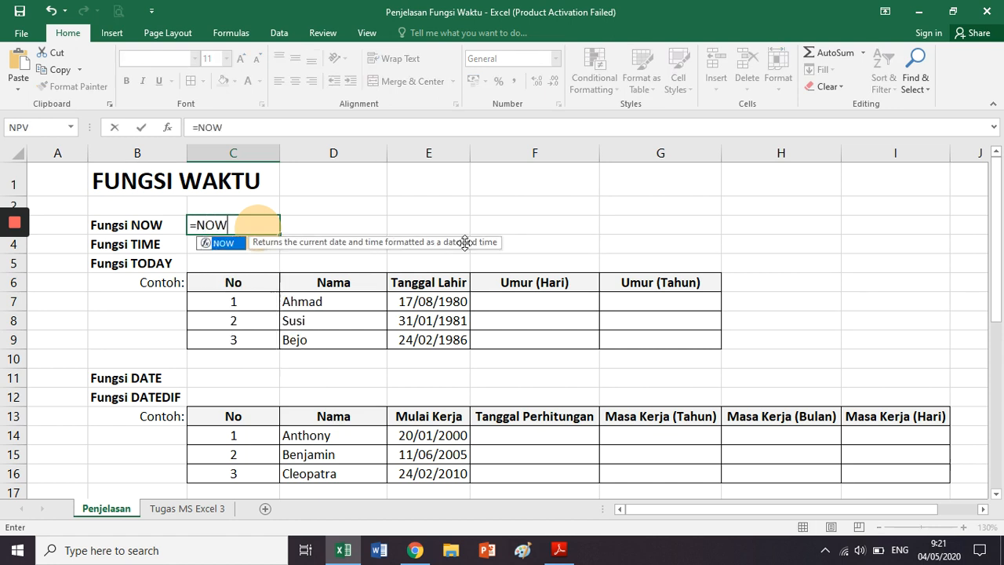
pyautogui.write('()')
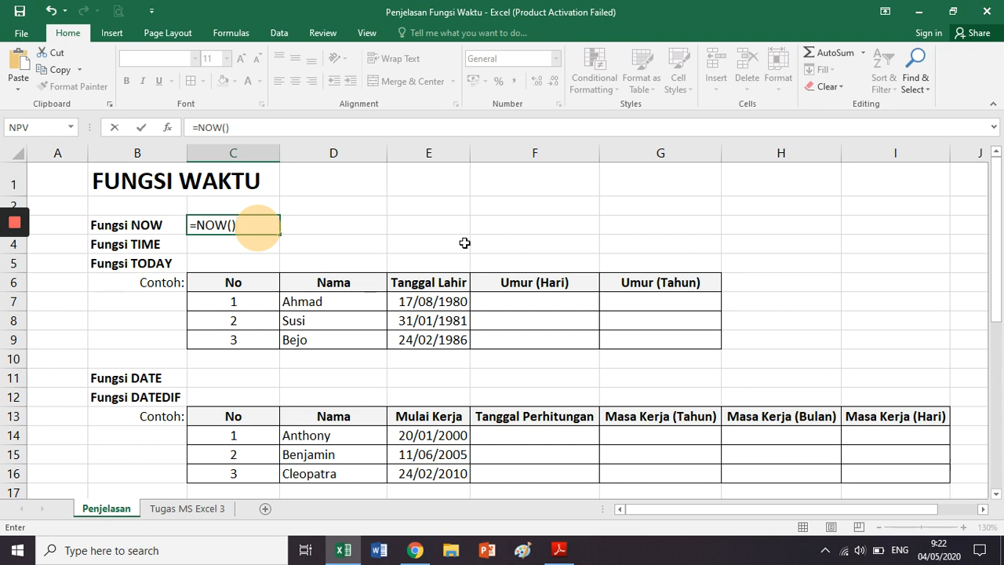
pyautogui.hotkey('ctrl', 'Return')
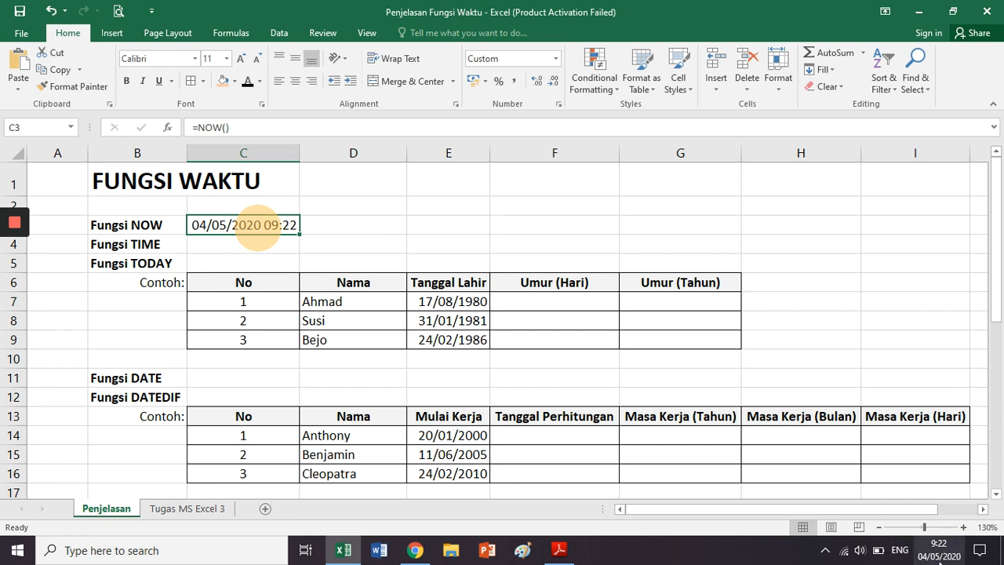
# - Compare the date and time produced by the formula in cell C3 with the computer's system clock
pyautogui.moveTo(942, 558)
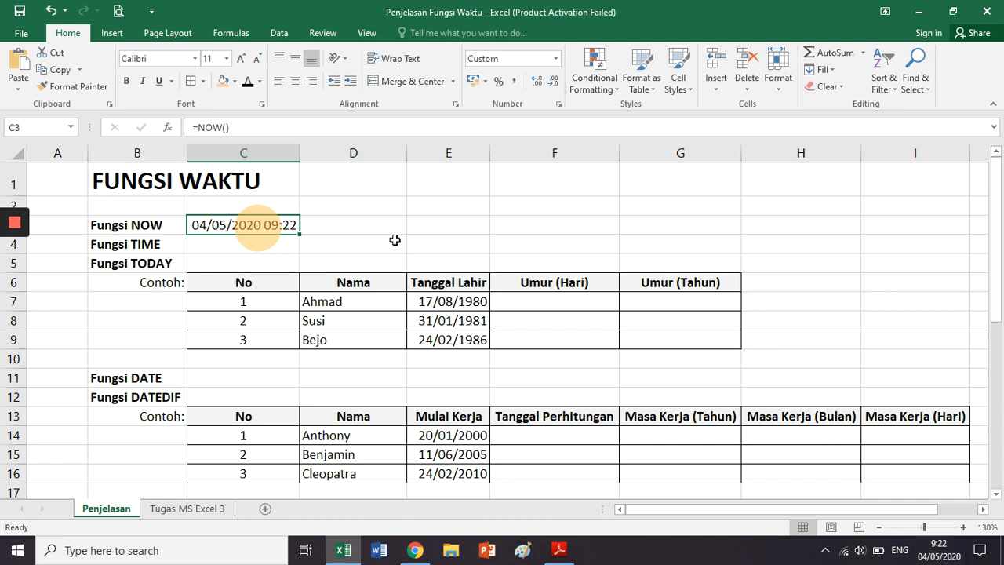
pyautogui.click(365, 225)
pyautogui.click(274, 223)
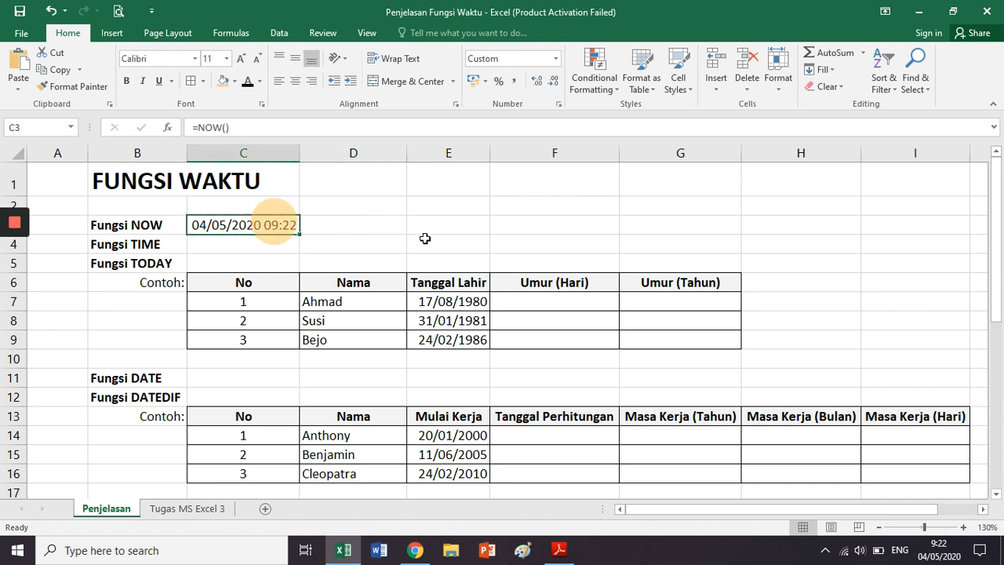
pyautogui.click(318, 225)
pyautogui.click(250, 226)
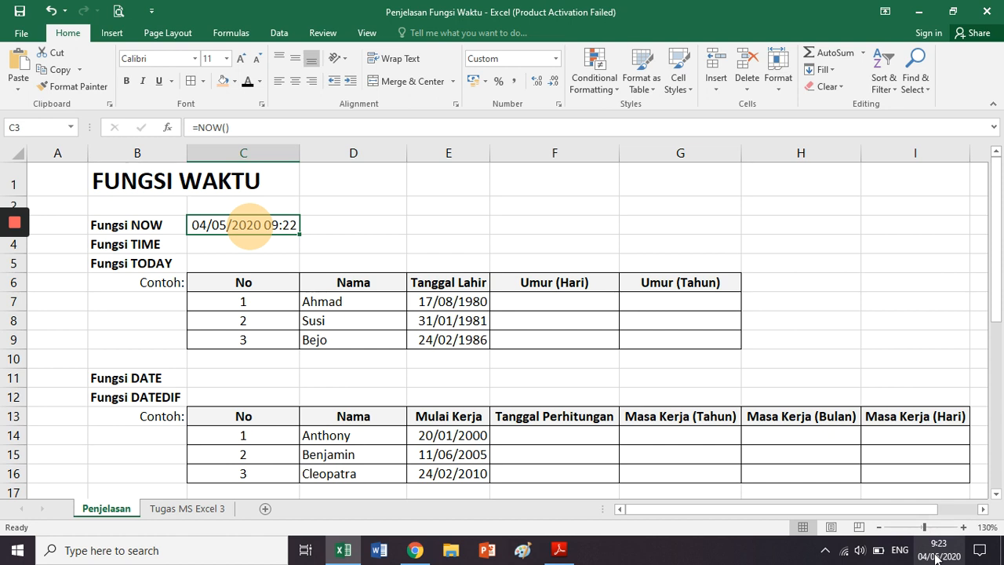
pyautogui.click(385, 218)
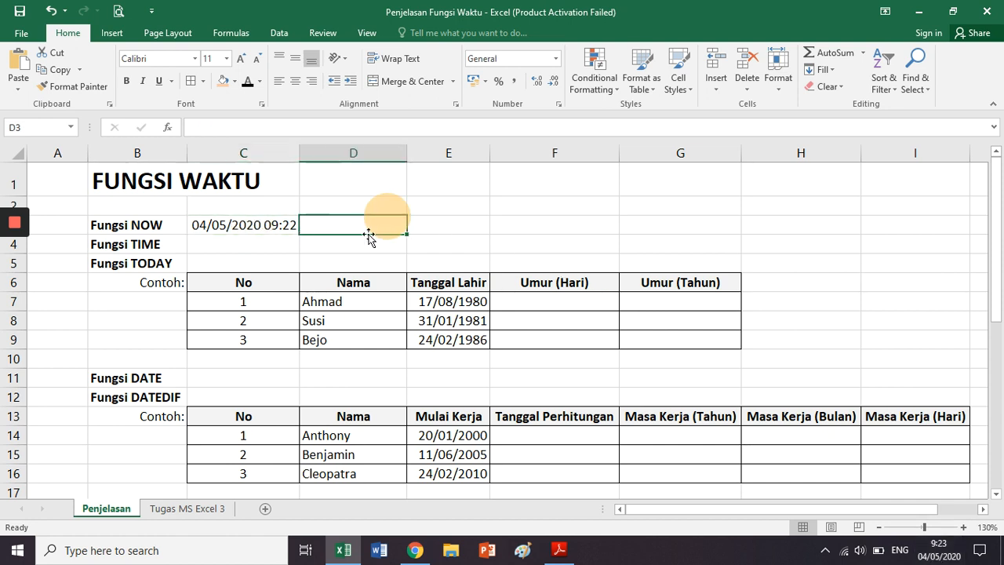
pyautogui.click(260, 220)
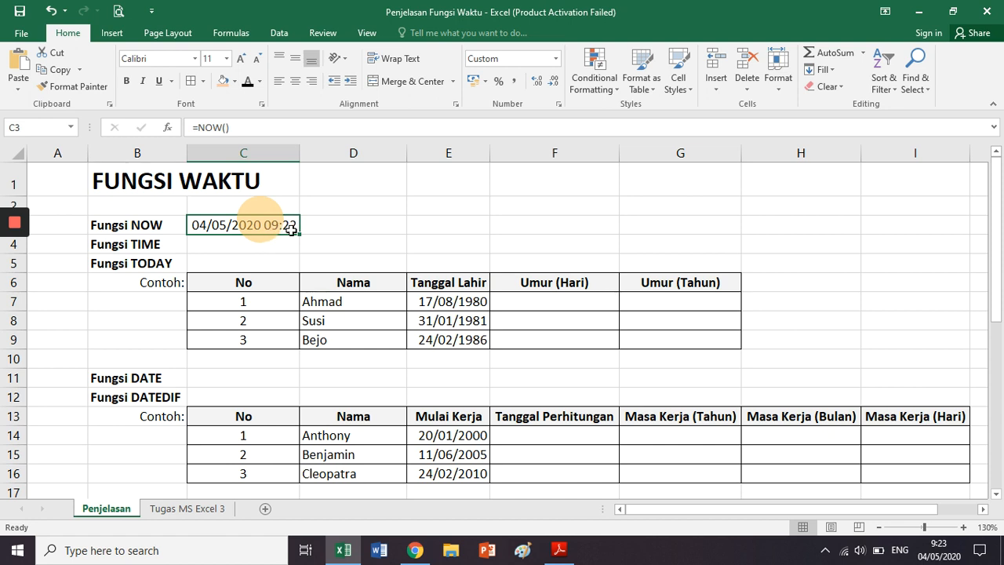
# - Enter the formula =NOW()+2.5 in cell D3, beside the current date and time
pyautogui.click(375, 226)
pyautogui.write('=')
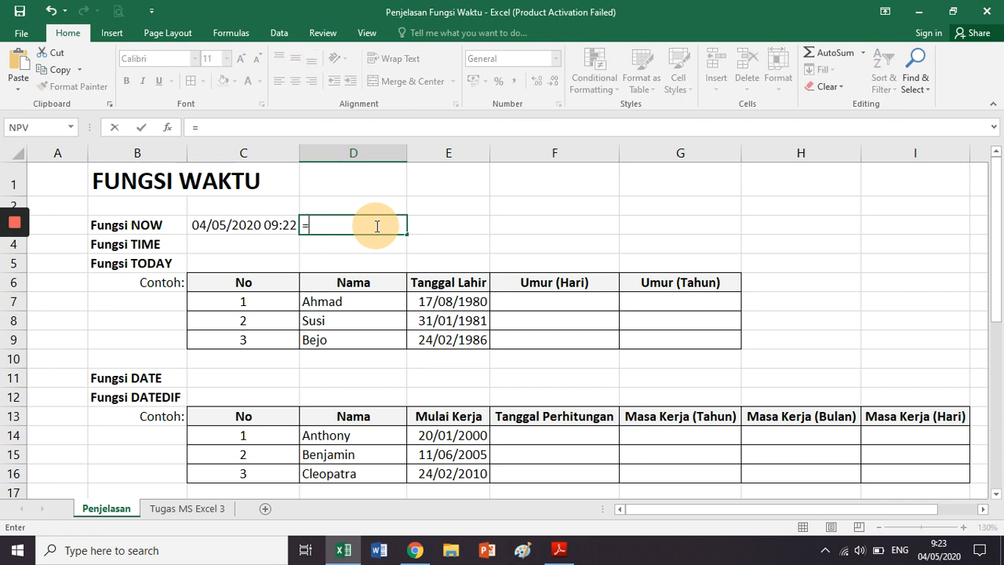
pyautogui.write('NOW(')
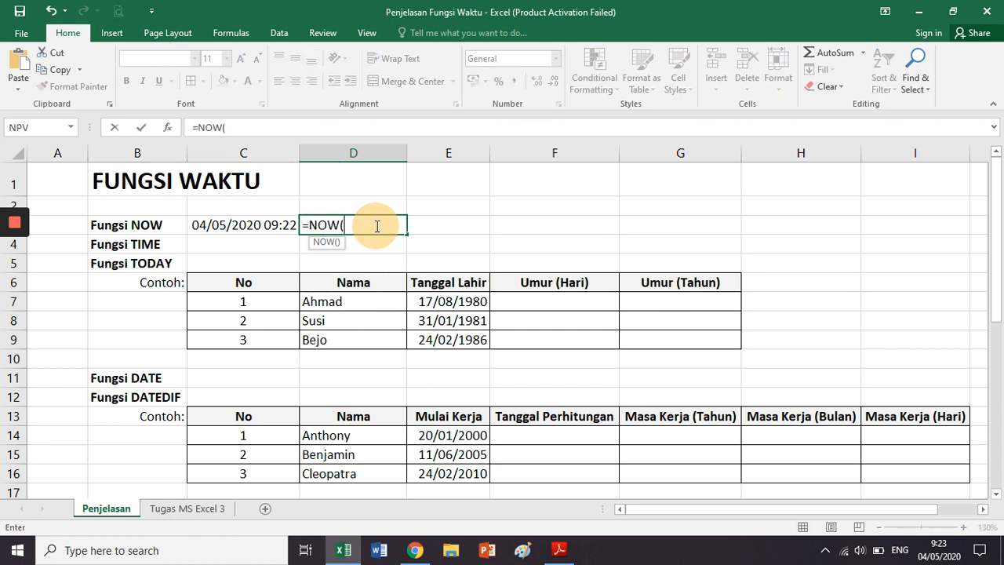
pyautogui.write(')+')
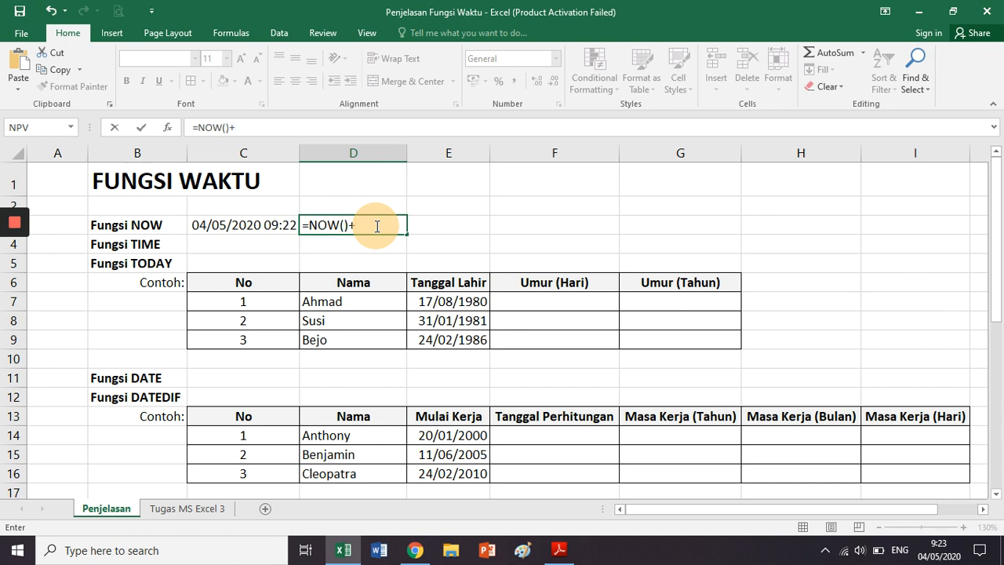
pyautogui.write('2.5')
pyautogui.press('Return')
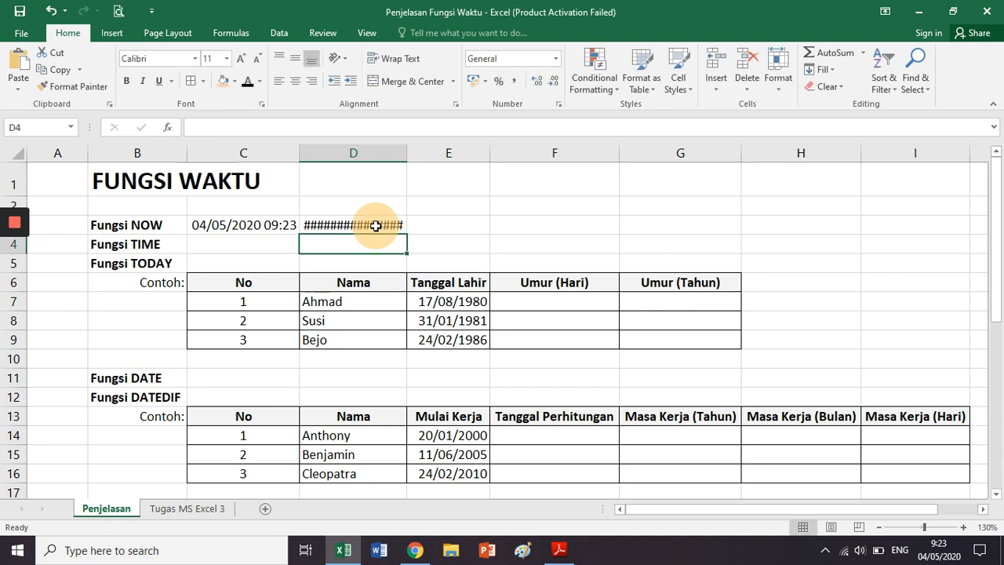
# - Autofit the width of column D to show the full date and time in cell D3
pyautogui.click(375, 226)
pyautogui.doubleClick(406, 153)
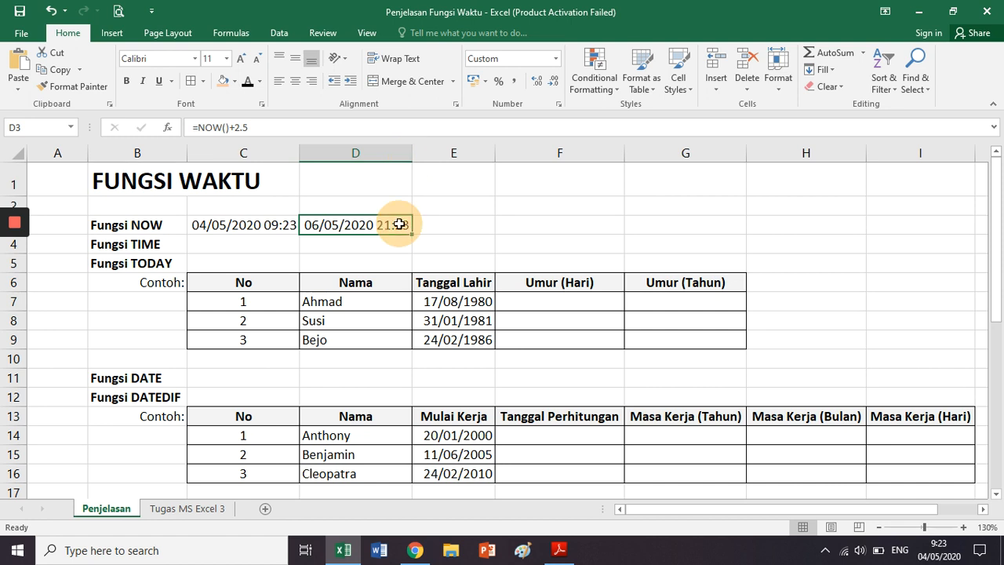
pyautogui.click(362, 224)
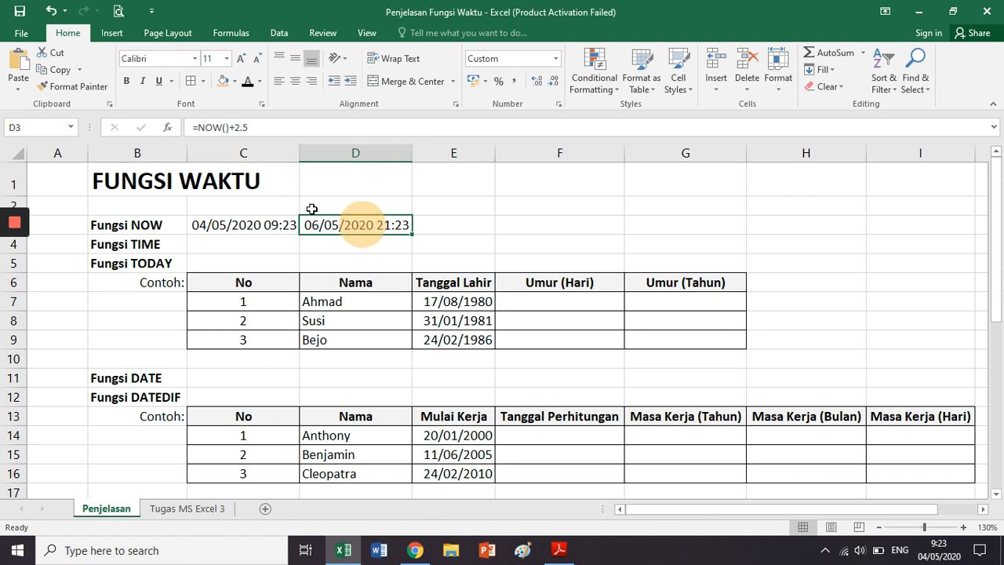
# - Examine the +2.5 added to NOW() in cell D3's formula and recommit it to refresh the date and time
pyautogui.click(251, 128)
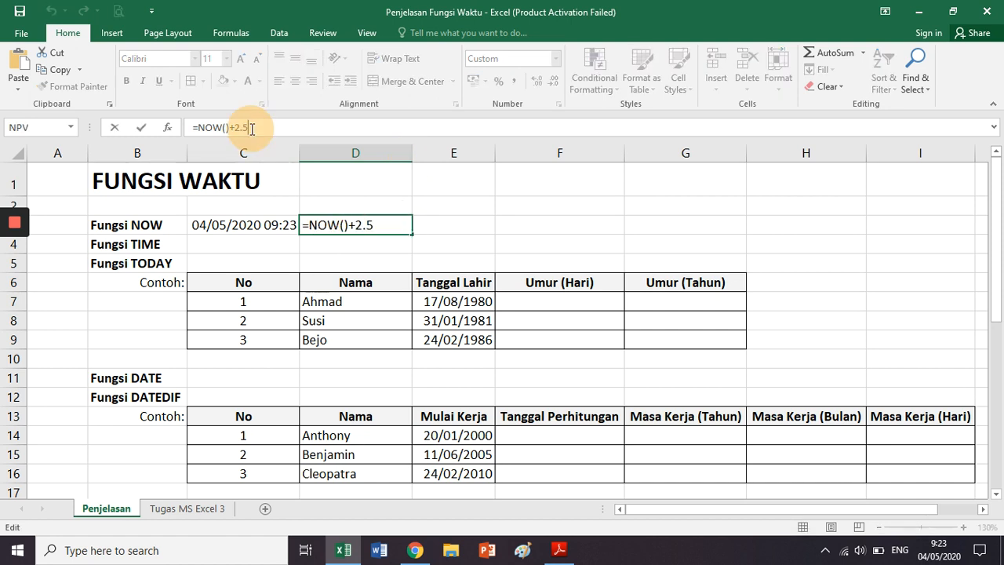
pyautogui.press('Left')
pyautogui.press('Right')
pyautogui.press('Right')
pyautogui.press('Return')
pyautogui.press('Up')
pyautogui.press('Left')
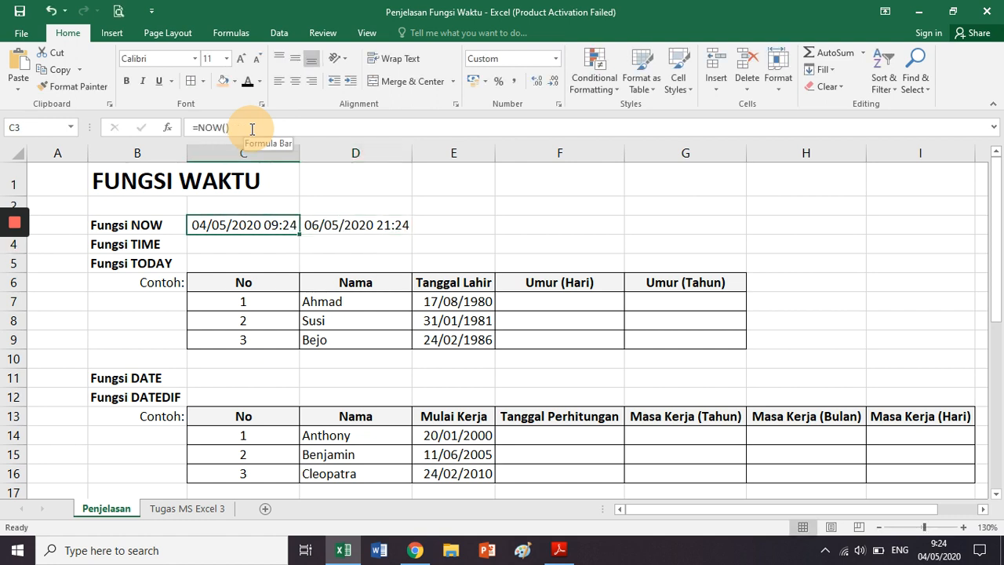
# - Compare the formulas and the resulting dates and times of cells C3 and D3 in the Fungsi NOW row
pyautogui.press('Right')
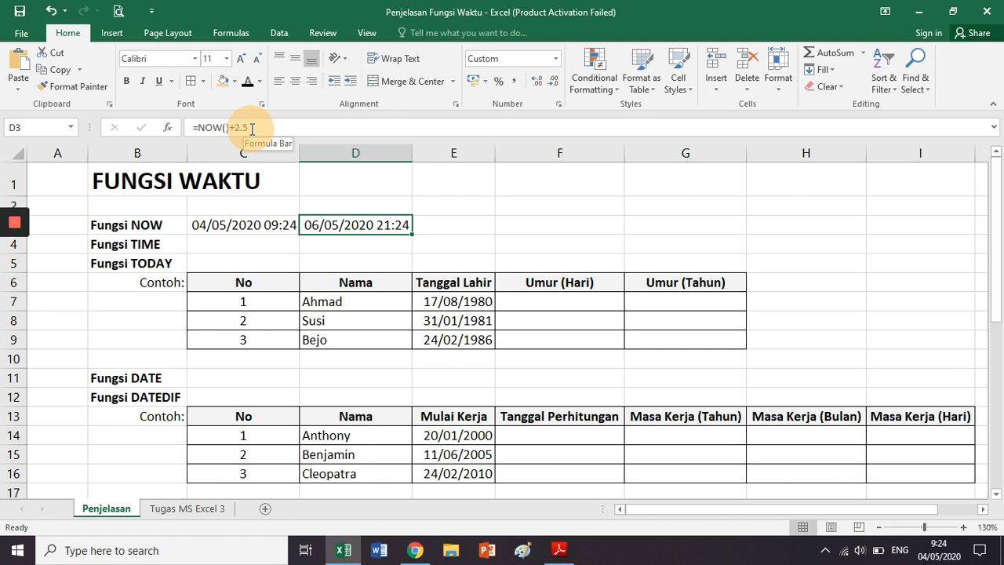
pyautogui.press('Left')
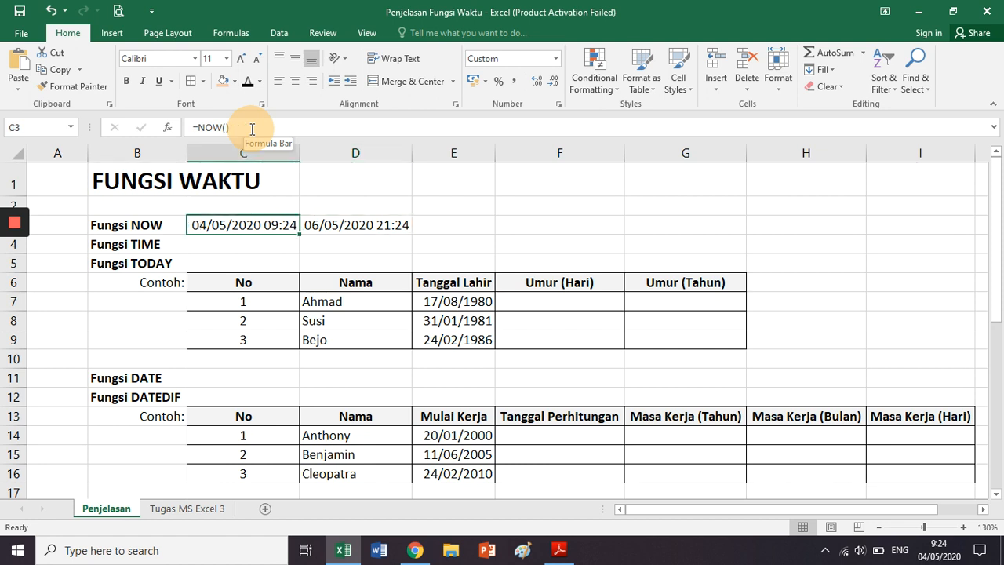
pyautogui.press('Right')
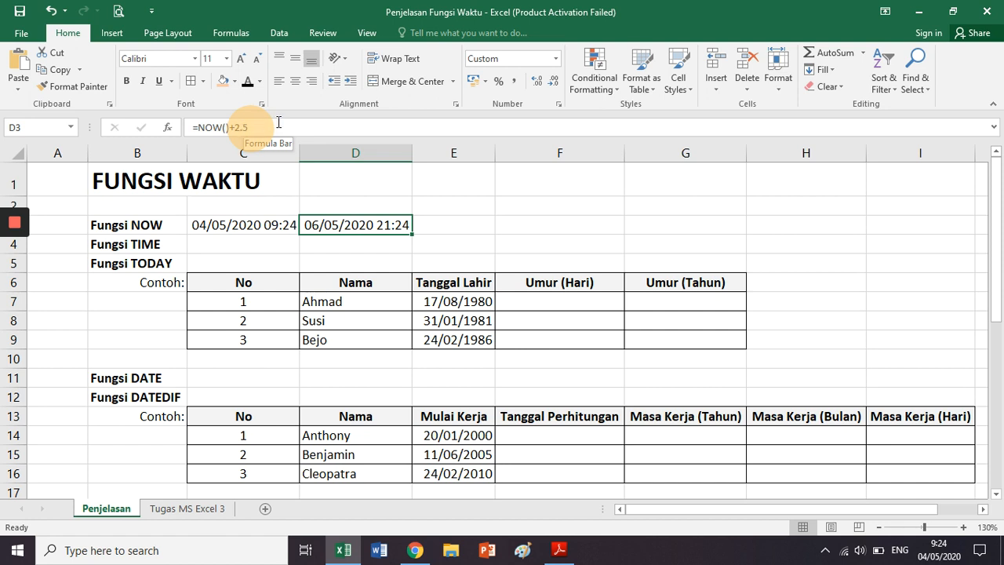
pyautogui.click(215, 222)
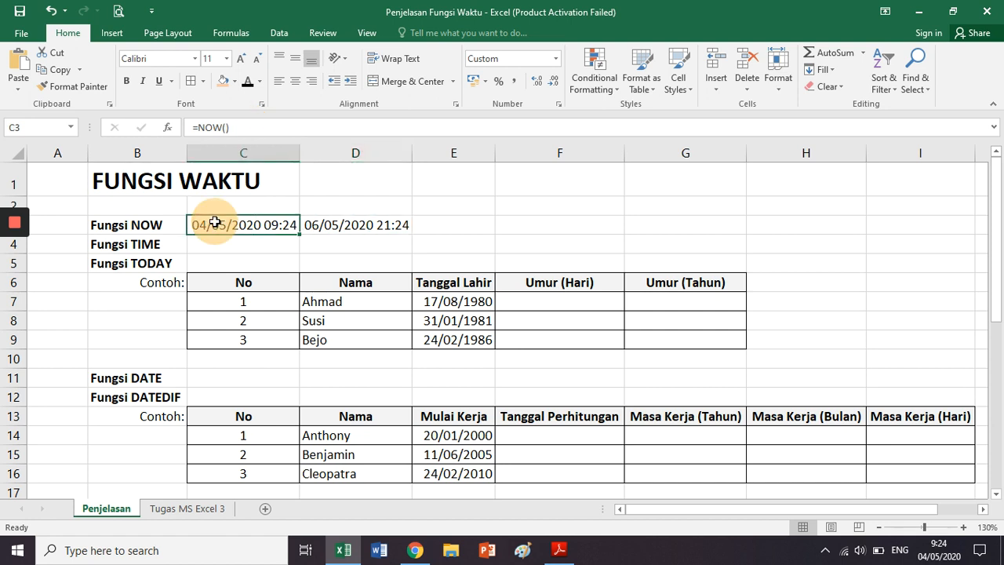
pyautogui.click(319, 226)
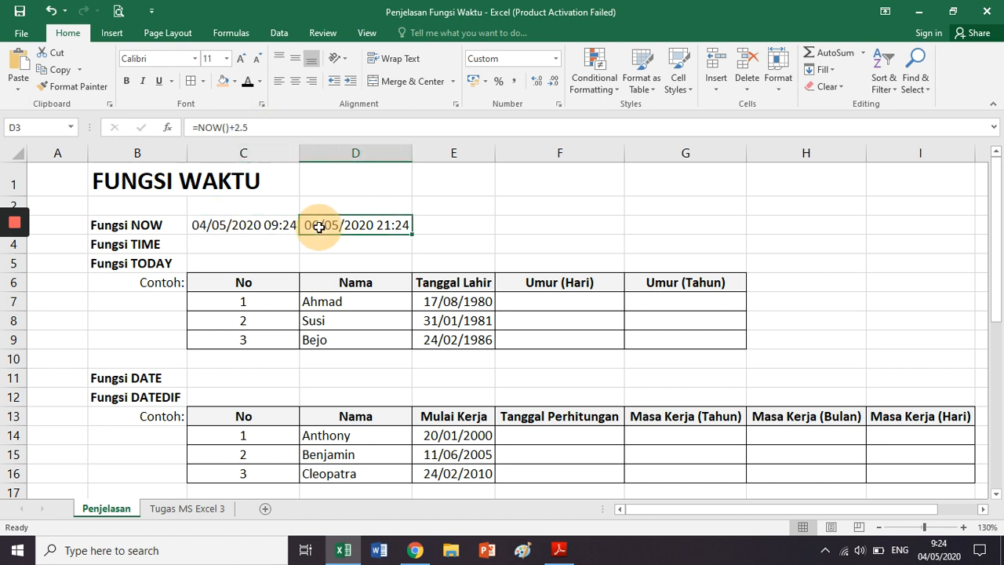
pyautogui.click(281, 224)
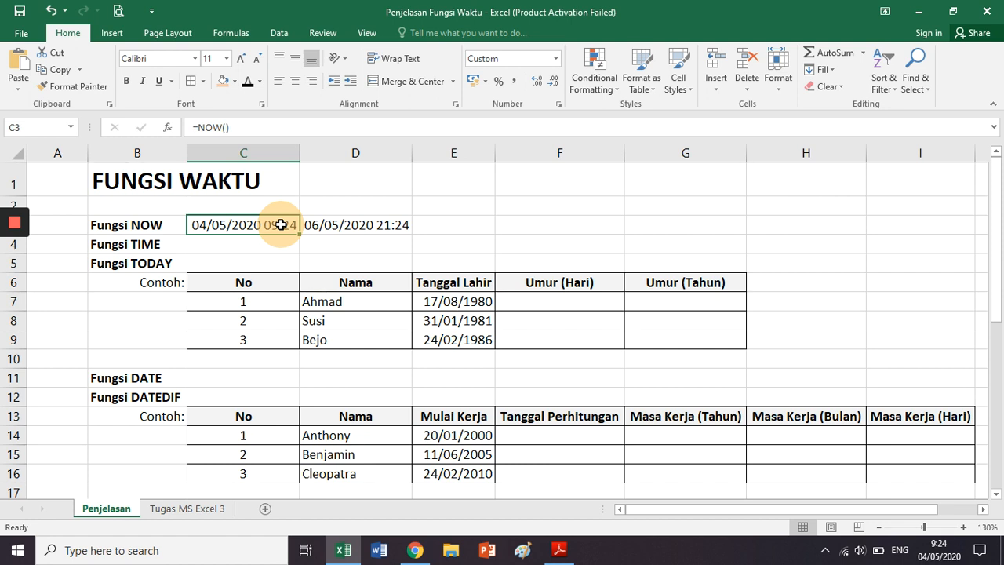
pyautogui.click(377, 229)
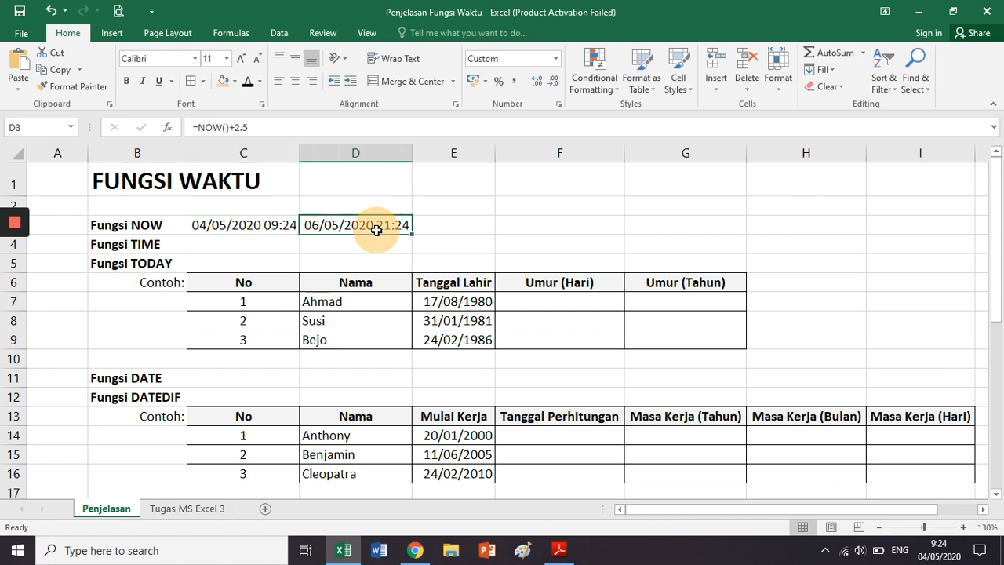
pyautogui.click(267, 242)
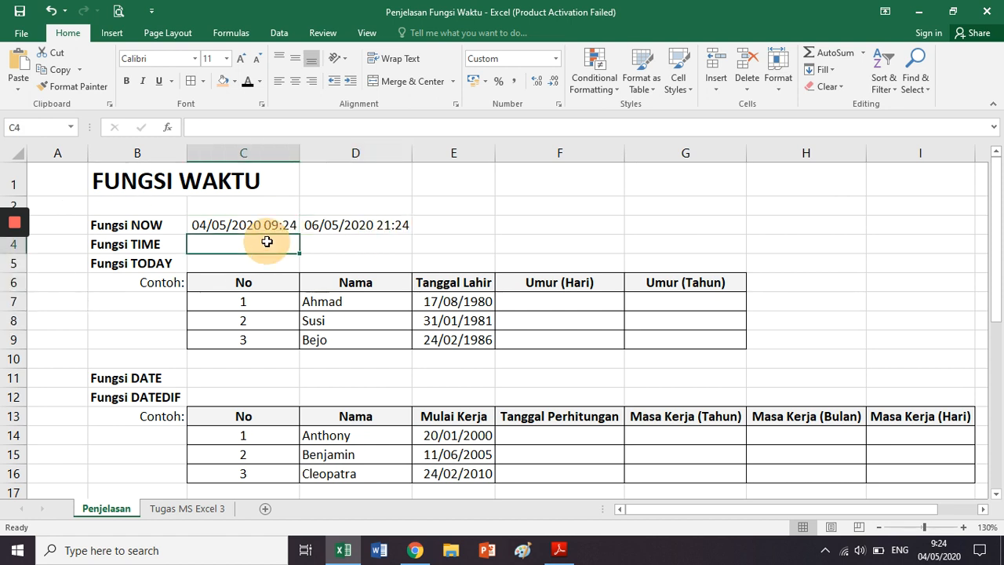
# - Switch to the practicum guide PDF in Adobe Reader and read the description of the Fungsi TIME section
pyautogui.click(559, 549)
pyautogui.scroll(-3, 392, 398)
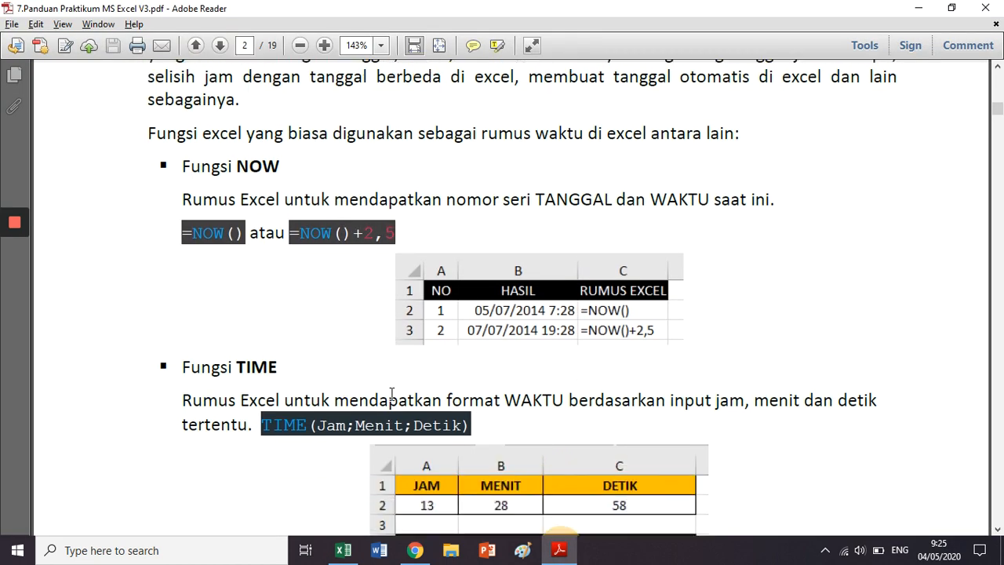
pyautogui.scroll(-6, 307, 318)
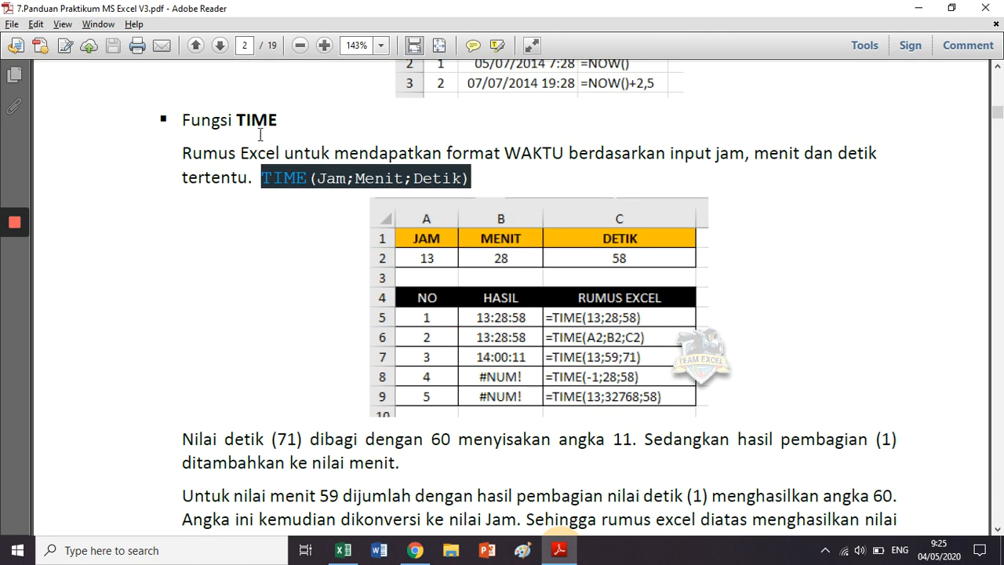
pyautogui.click(260, 117)
pyautogui.moveTo(238, 119); pyautogui.dragTo(298, 119)
pyautogui.moveTo(506, 153); pyautogui.dragTo(562, 154)
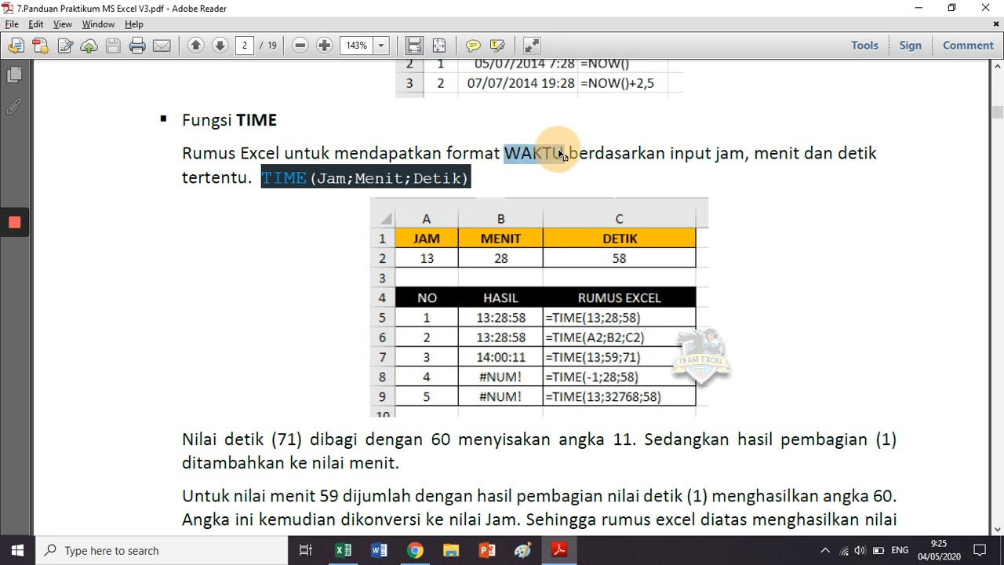
# - Compare the guide's NOW function syntax with the TIME(Jam;Menit;Detik) syntax and its examples
pyautogui.scroll(5, 562, 155)
pyautogui.click(239, 90)
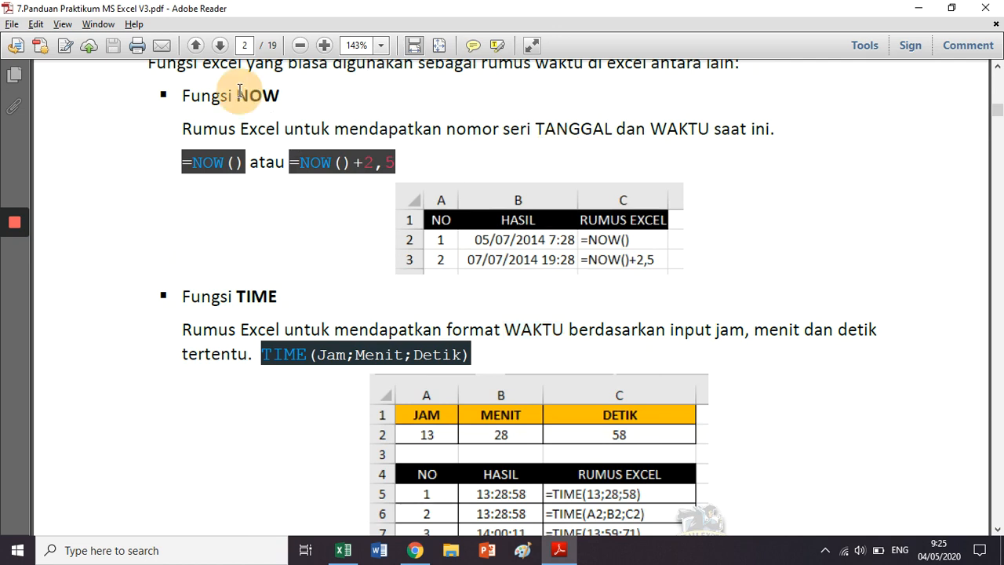
pyautogui.moveTo(239, 90); pyautogui.dragTo(295, 94)
pyautogui.click(301, 94)
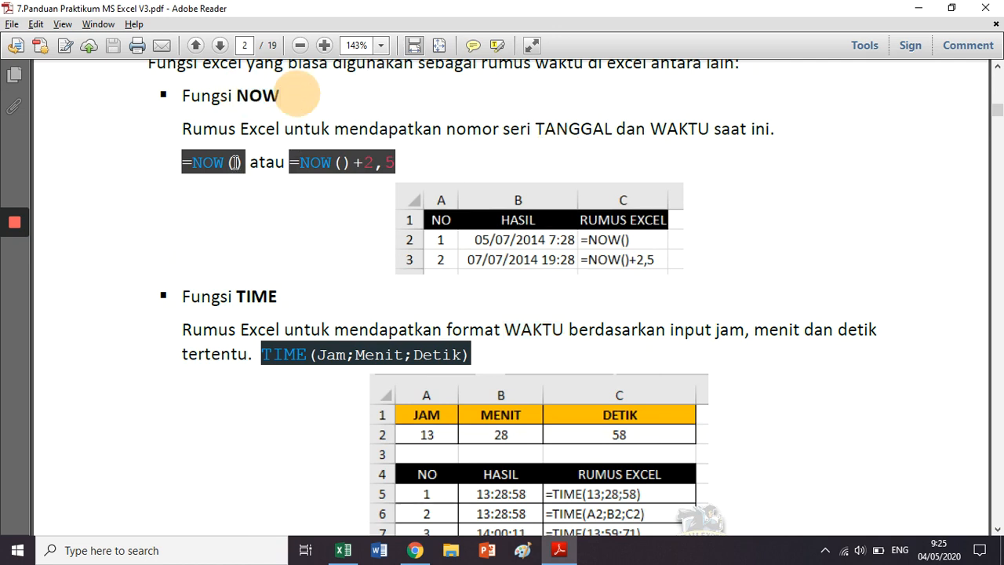
pyautogui.click(234, 162)
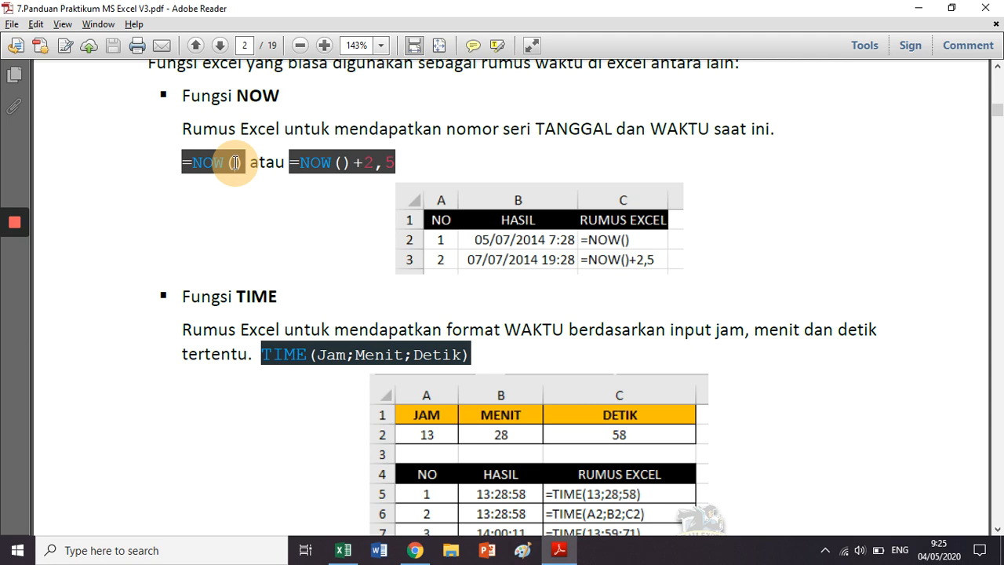
pyautogui.click(304, 312)
pyautogui.scroll(-4, 306, 312)
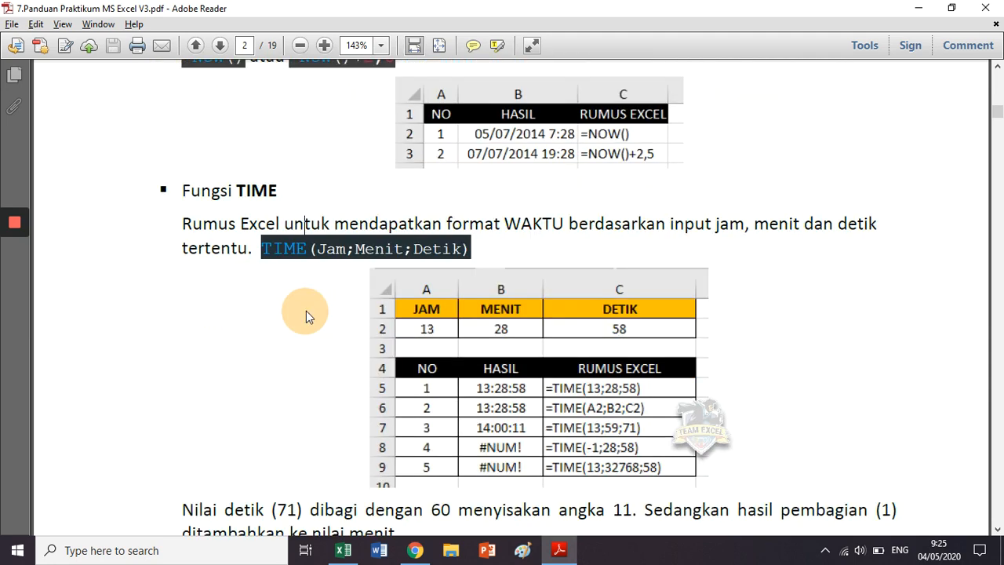
pyautogui.scroll(1, 308, 225)
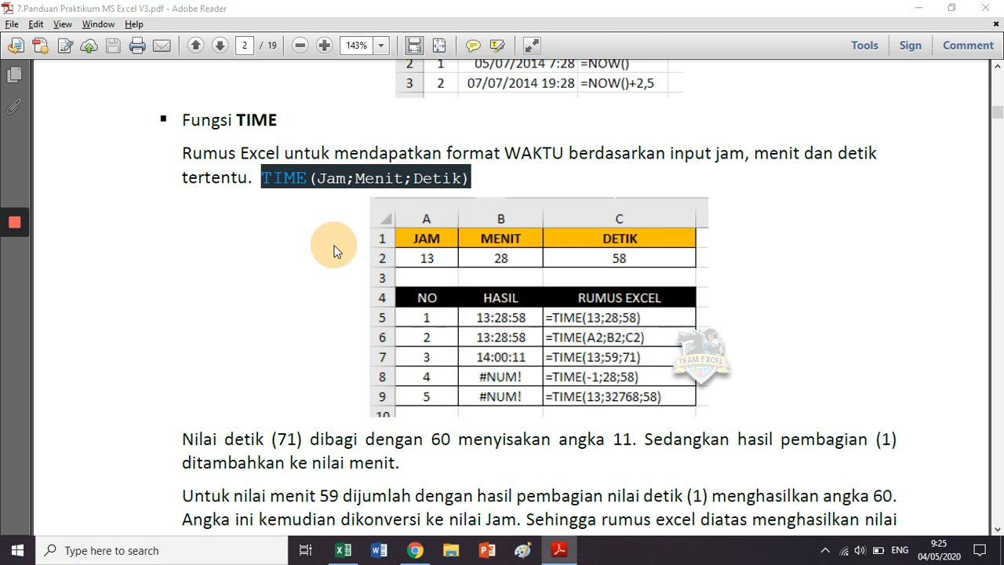
# - Switch to the Excel workbook and enter =TIME(12;30;00) in cell C4 beside the Fungsi TIME label
pyautogui.hotkey('alt', 'Tab')
pyautogui.click(251, 245)
pyautogui.write('=')
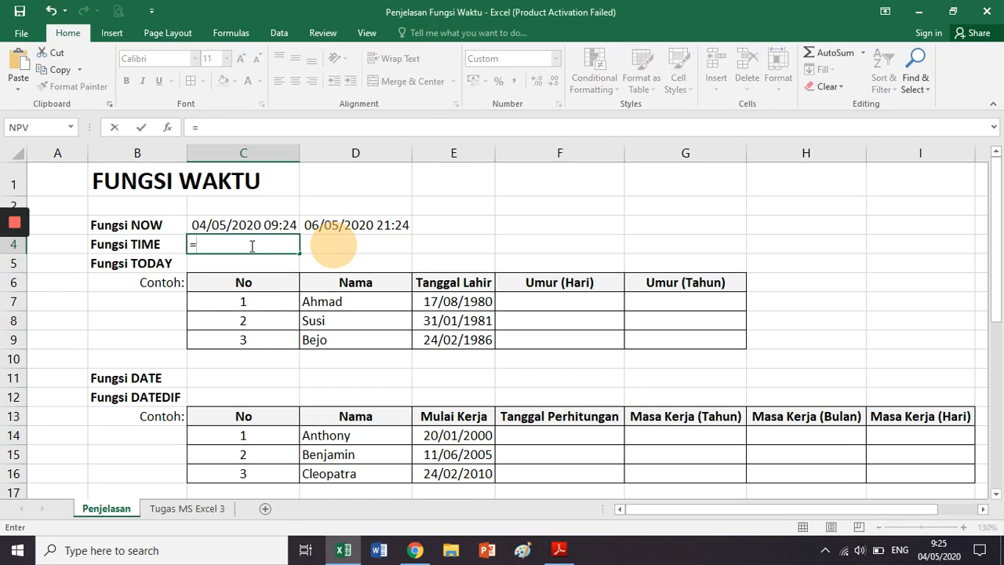
pyautogui.write('TIME(')
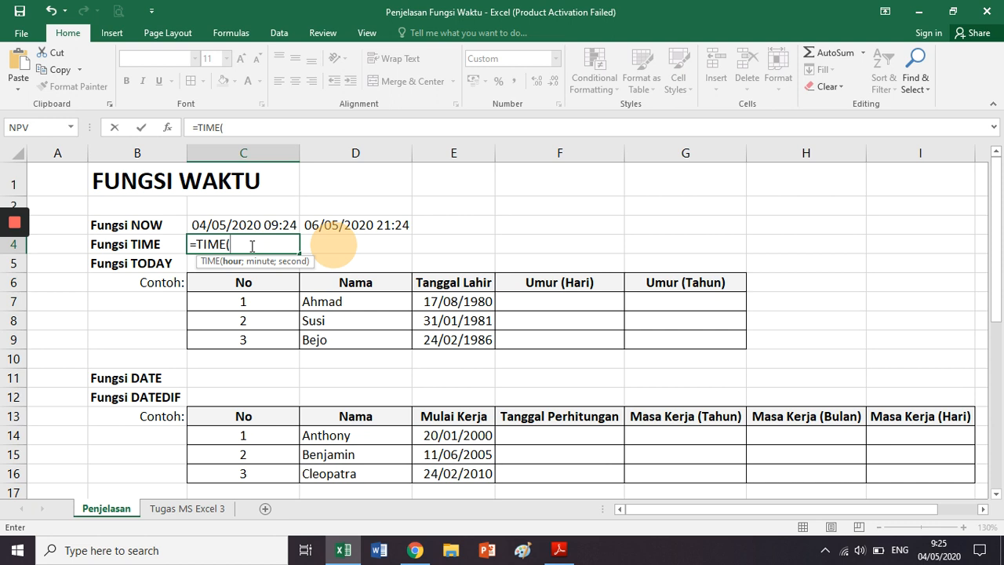
pyautogui.write('12;')
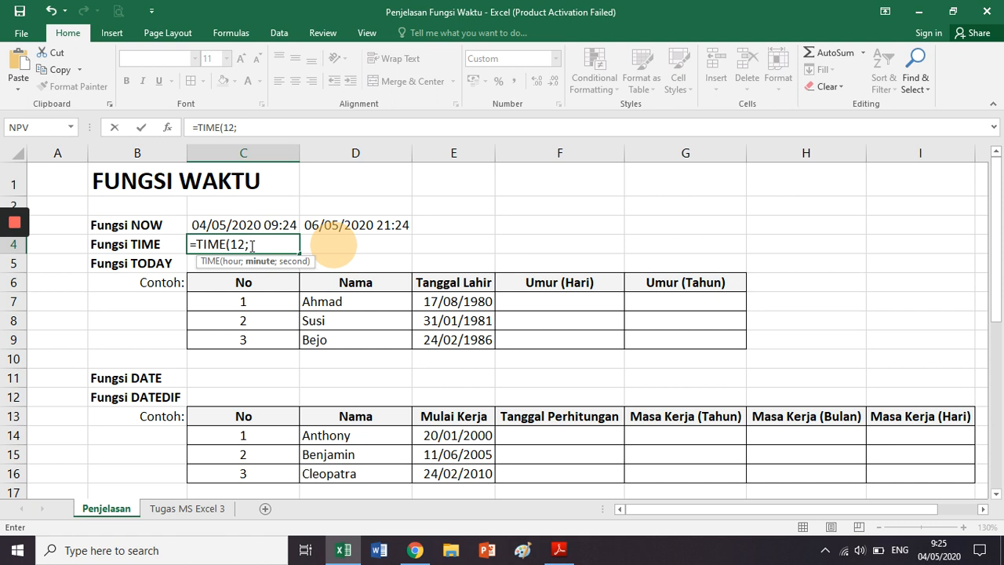
pyautogui.write('30;00)')
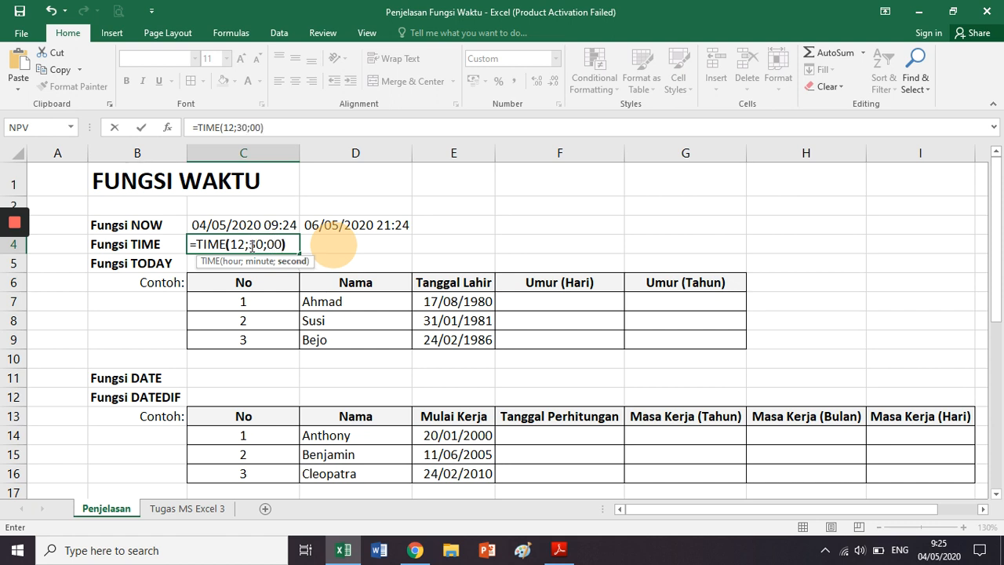
pyautogui.press('Return')
pyautogui.press('Up')
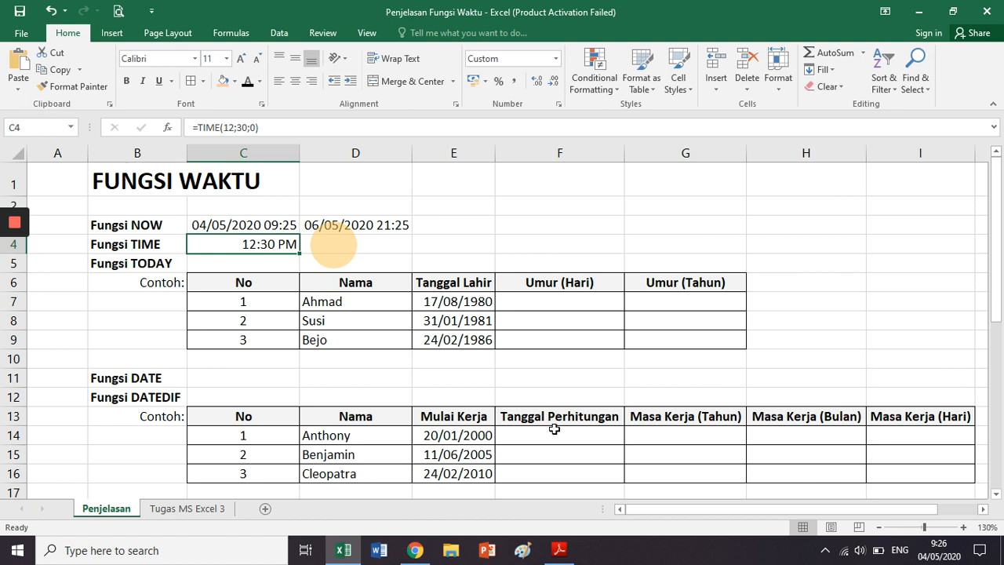
# - Switch to the practicum guide PDF and examine how the TIME example formulas reference the hour, minute and second cells
pyautogui.click(559, 549)
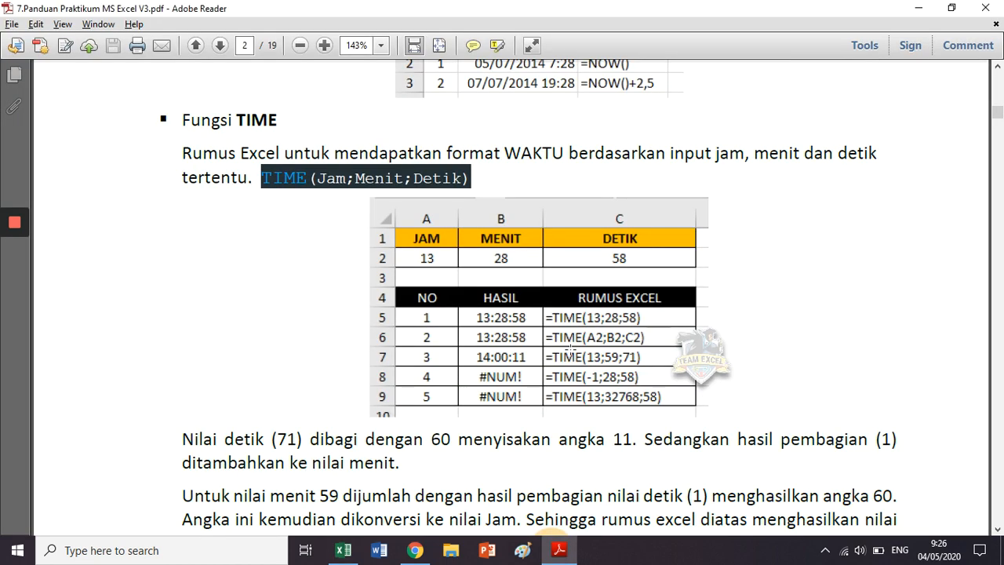
pyautogui.click(573, 334)
pyautogui.click(617, 338)
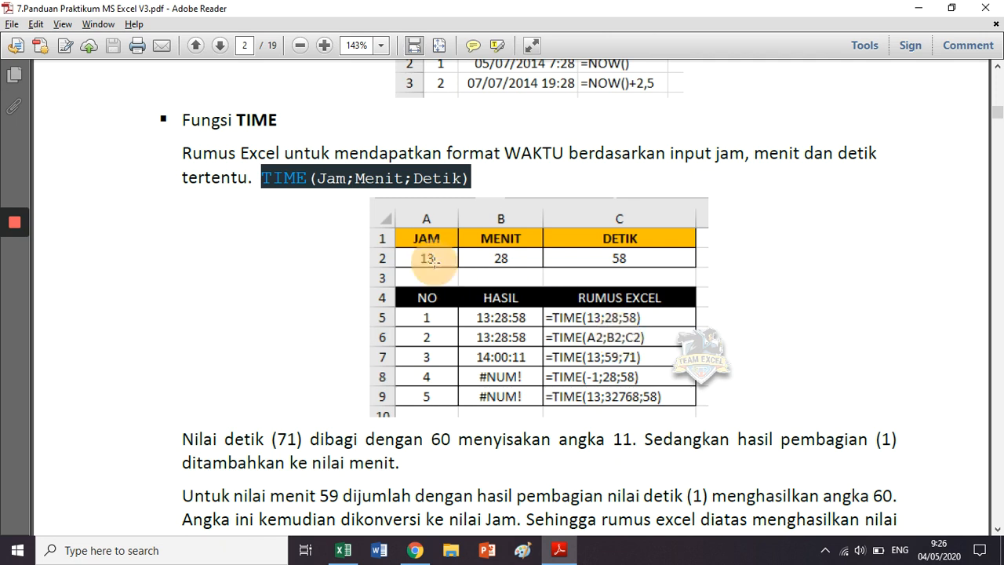
pyautogui.click(433, 261)
pyautogui.click(434, 258)
pyautogui.click(642, 342)
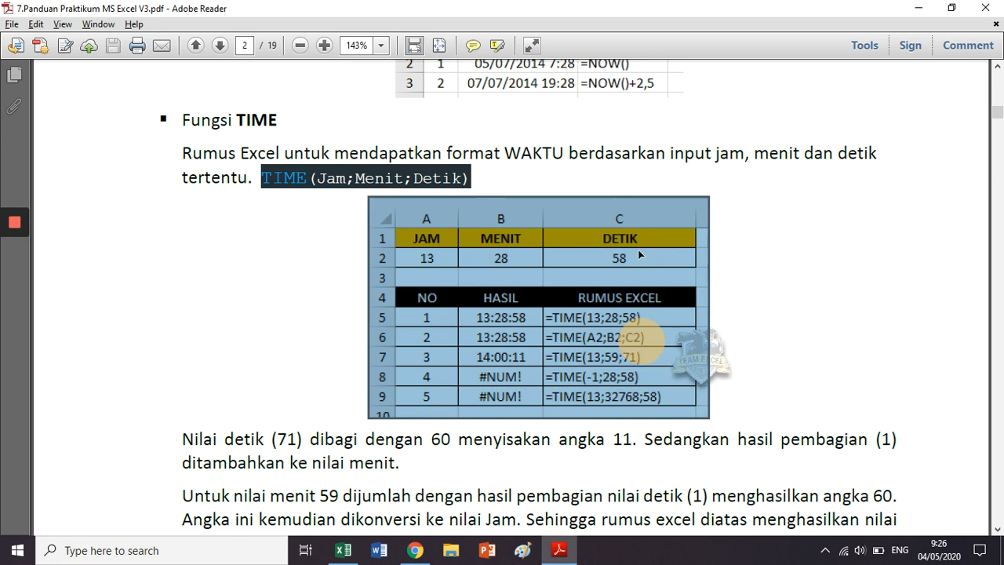
pyautogui.click(604, 339)
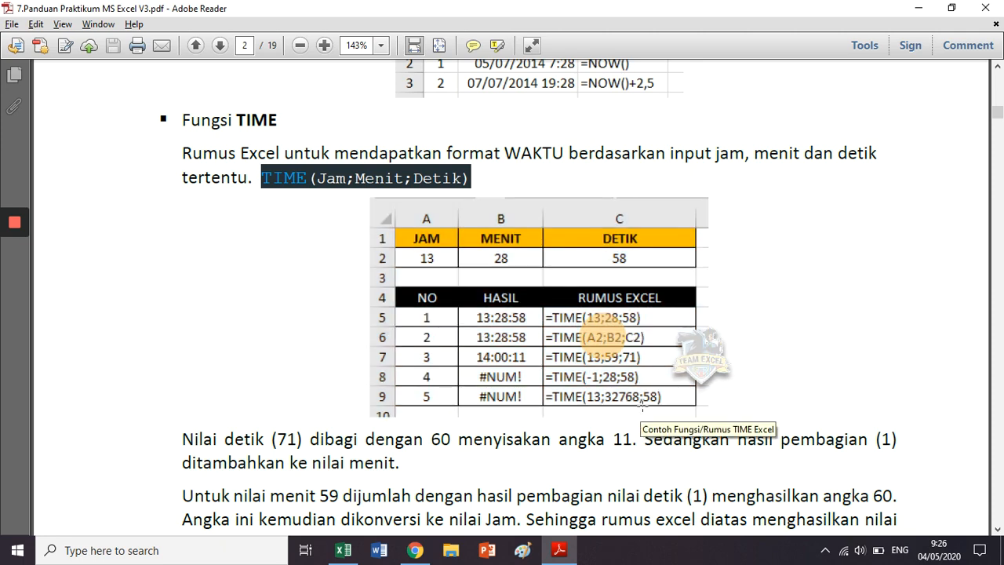
# - Switch to the Excel workbook and enter =TIME(15;59;81) in cell D4 of the Fungsi TIME row
pyautogui.hotkey('alt', 'Tab')
pyautogui.click(375, 246)
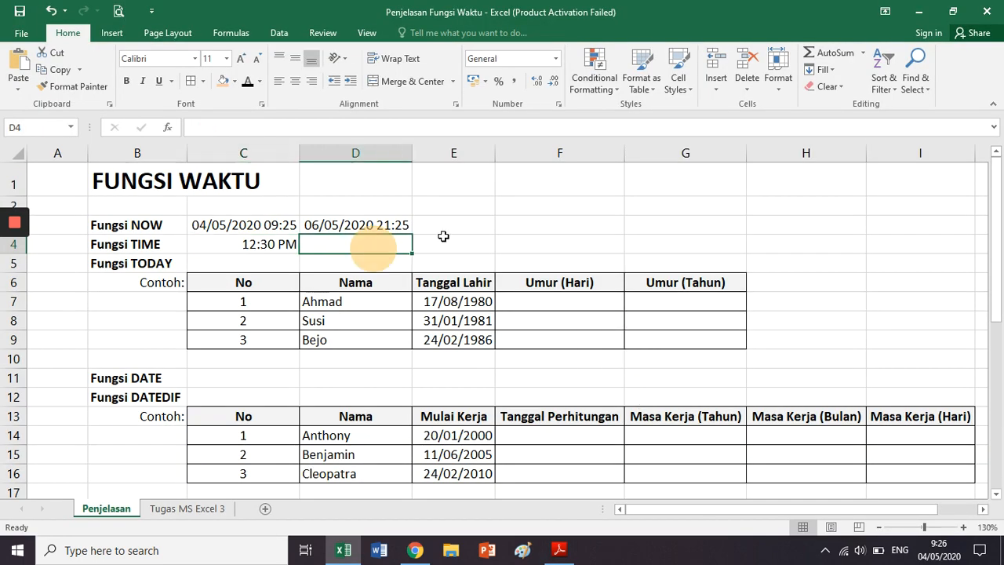
pyautogui.write('=TIME(')
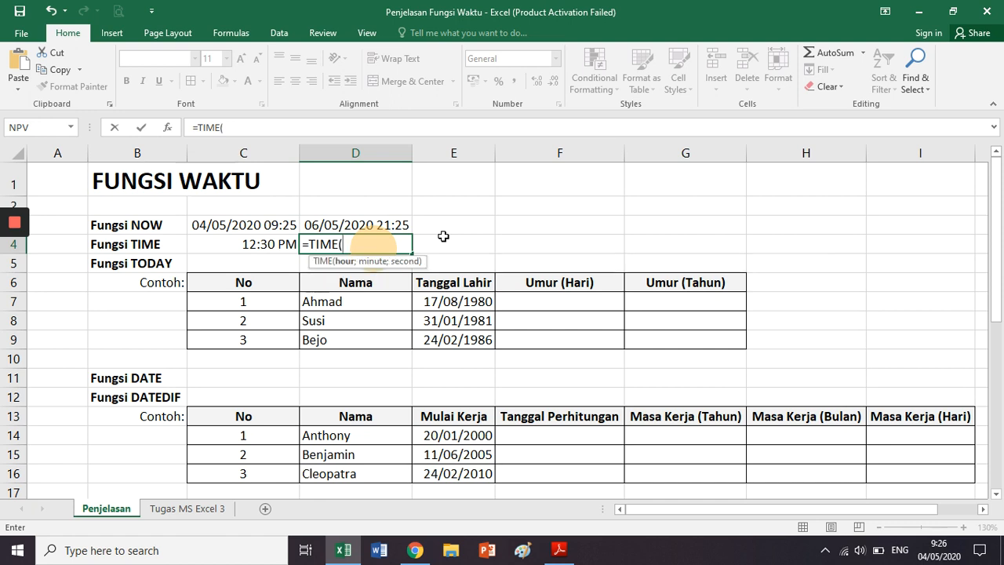
pyautogui.write('15;')
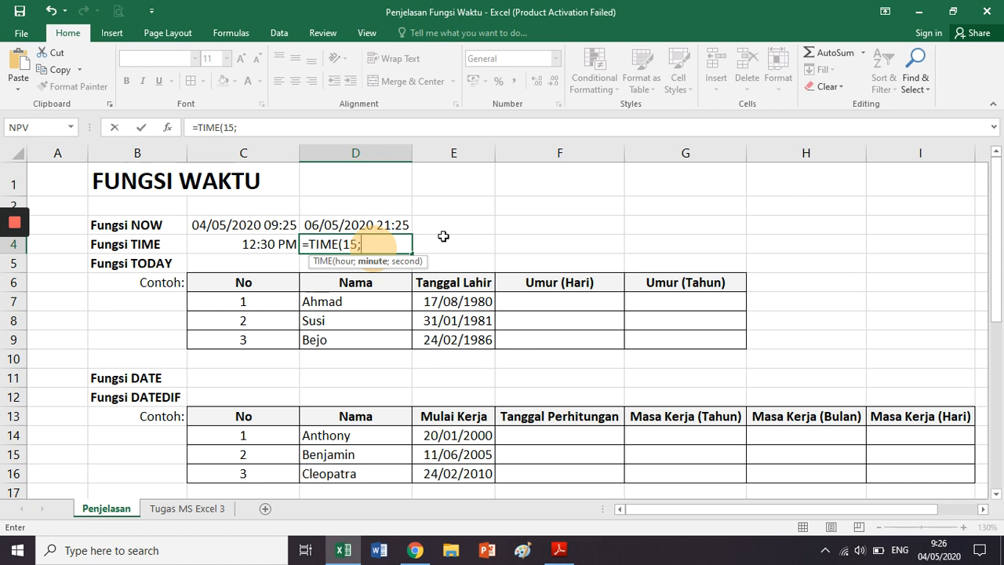
pyautogui.write('59;')
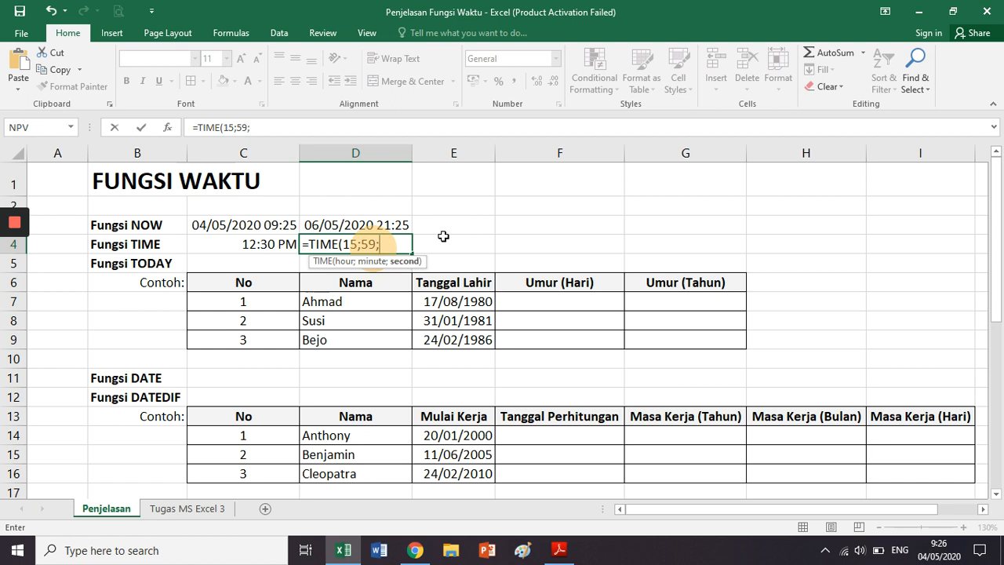
pyautogui.write('81)')
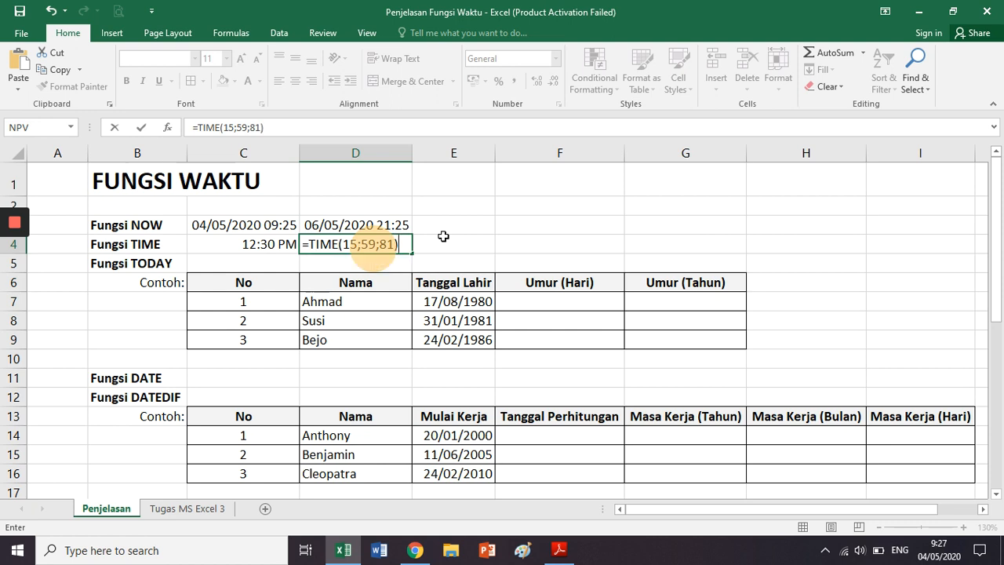
pyautogui.press('Return')
# - Apply the Time number format to cell D4 so that its seconds are displayed
pyautogui.click(387, 248)
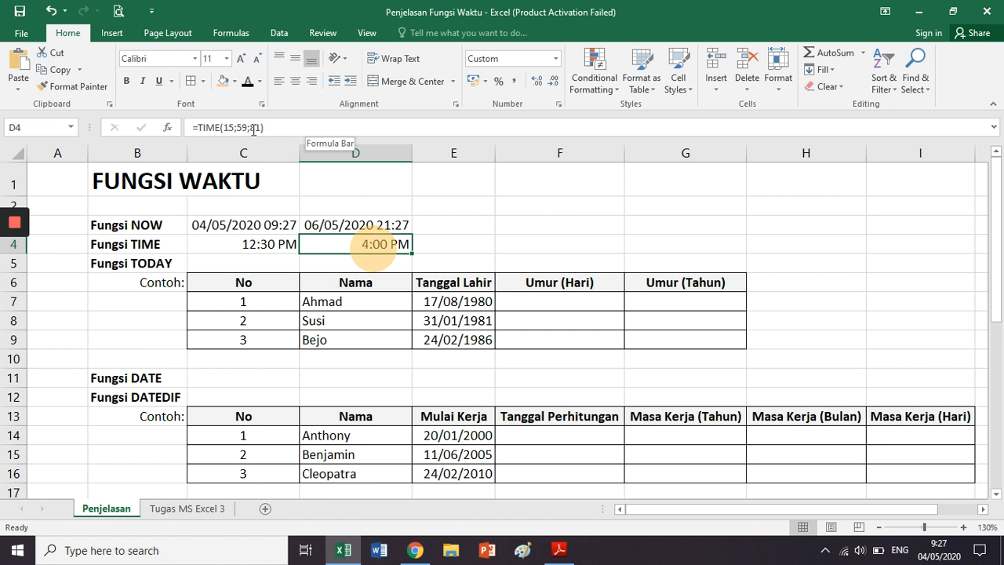
pyautogui.click(555, 59)
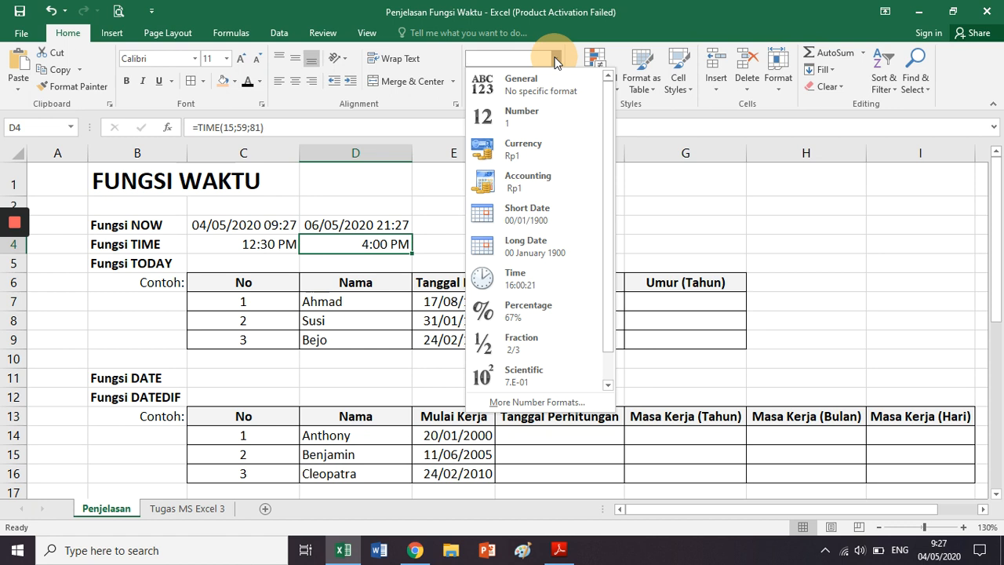
pyautogui.click(538, 267)
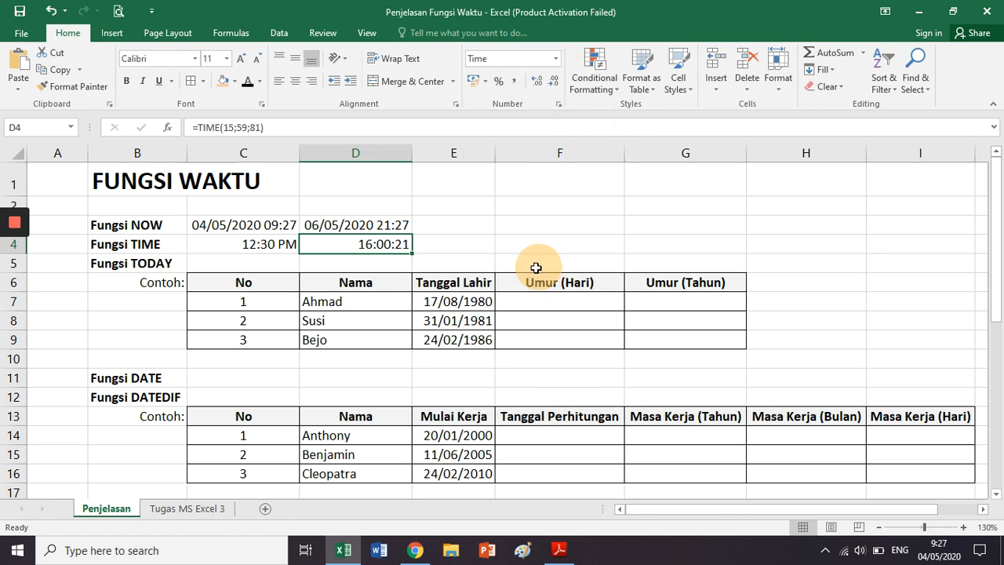
# - Apply the Time number format to cell C4 in the Fungsi TIME row
pyautogui.click(271, 240)
pyautogui.click(556, 58)
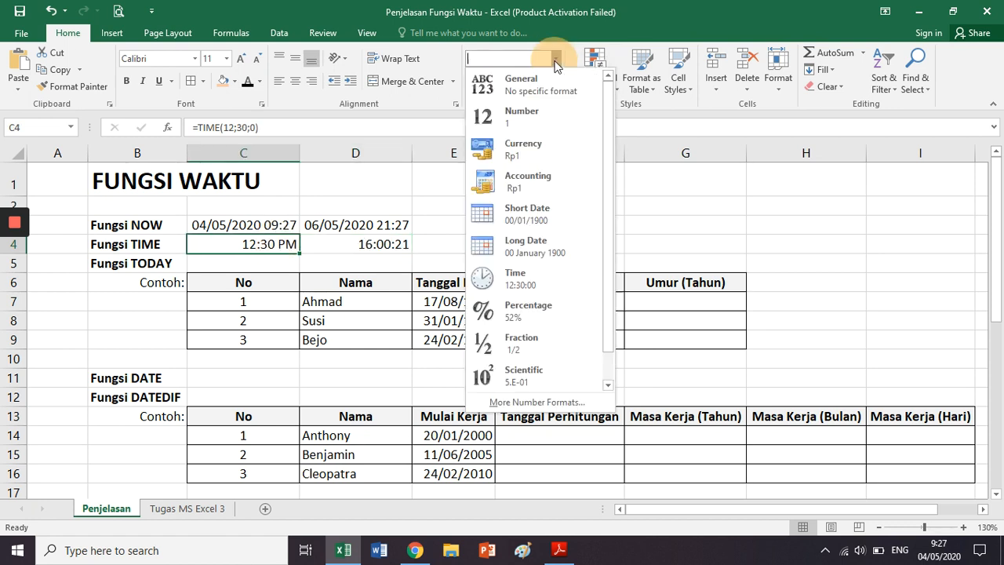
pyautogui.click(517, 273)
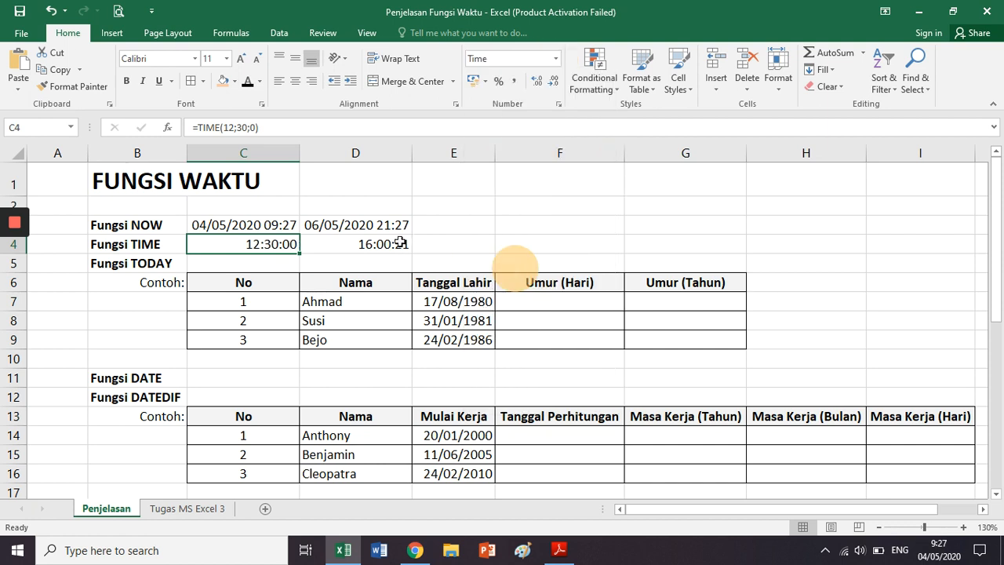
# - Review the hour, minute and second arguments of the TIME formula in cell D4
pyautogui.click(400, 242)
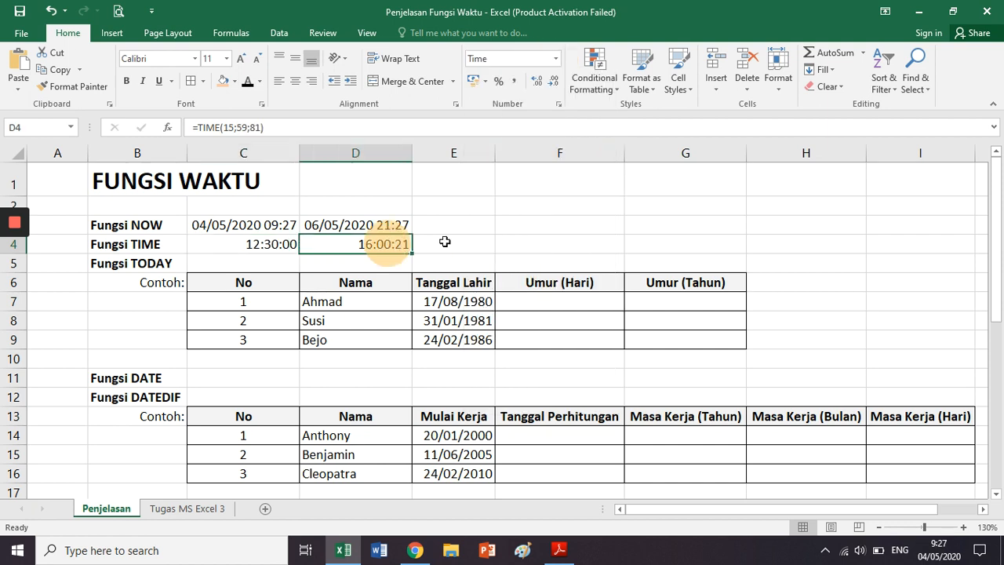
pyautogui.click(316, 128)
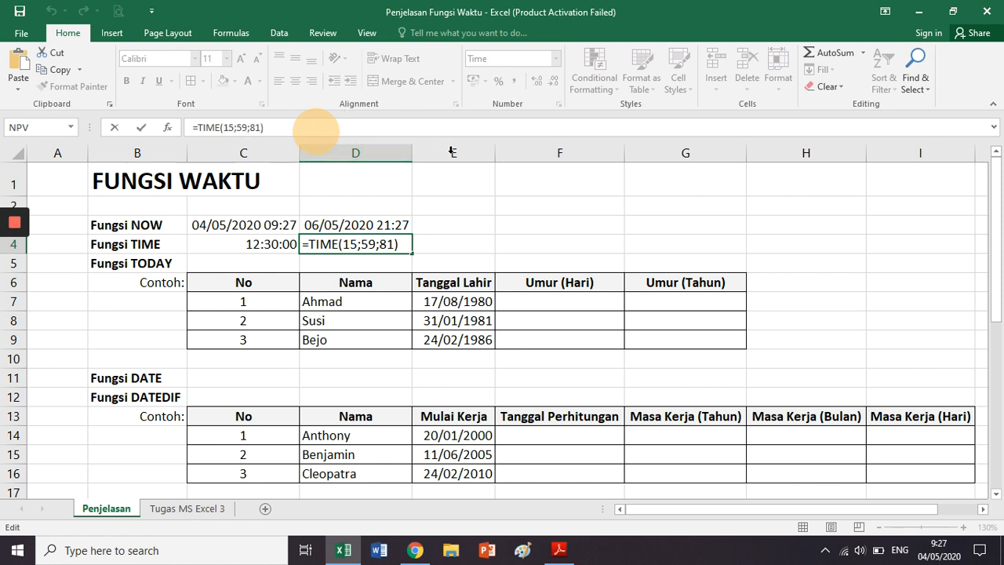
pyautogui.press('Return')
pyautogui.click(404, 244)
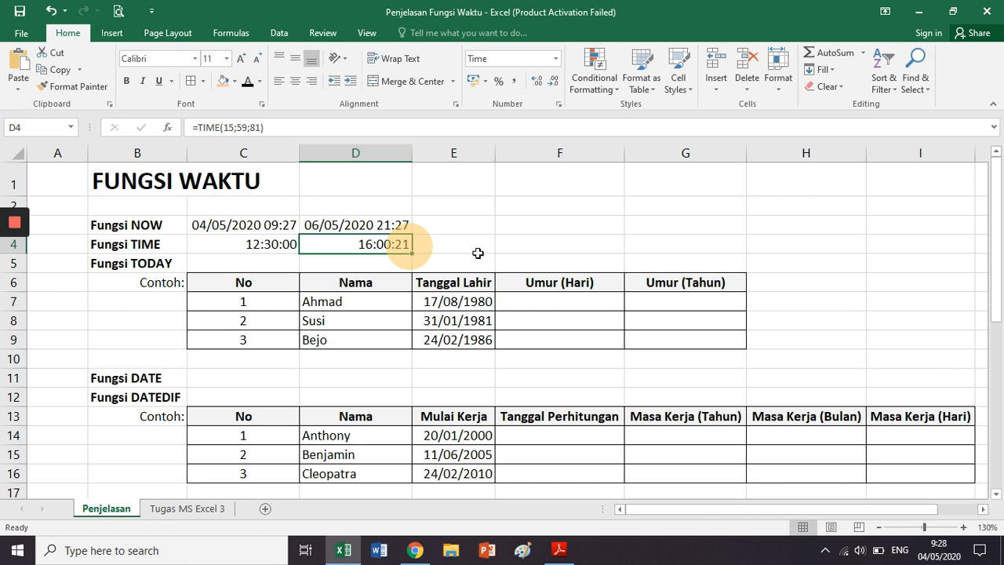
# - Enter the formula =TIME(18;70;22) in cell E4 of the Fungsi TIME row
pyautogui.click(478, 253)
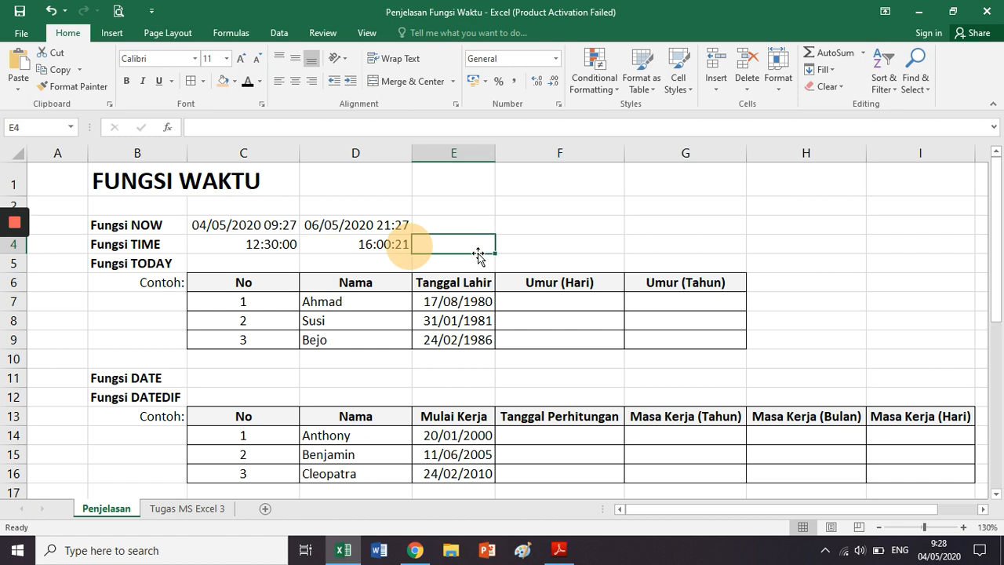
pyautogui.write('=')
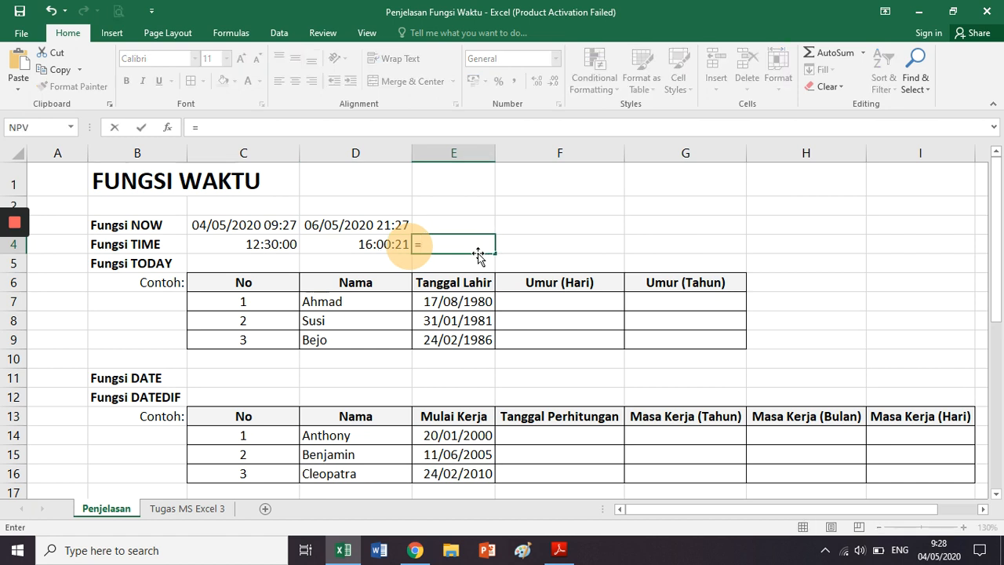
pyautogui.write('18;')
pyautogui.write('70;')
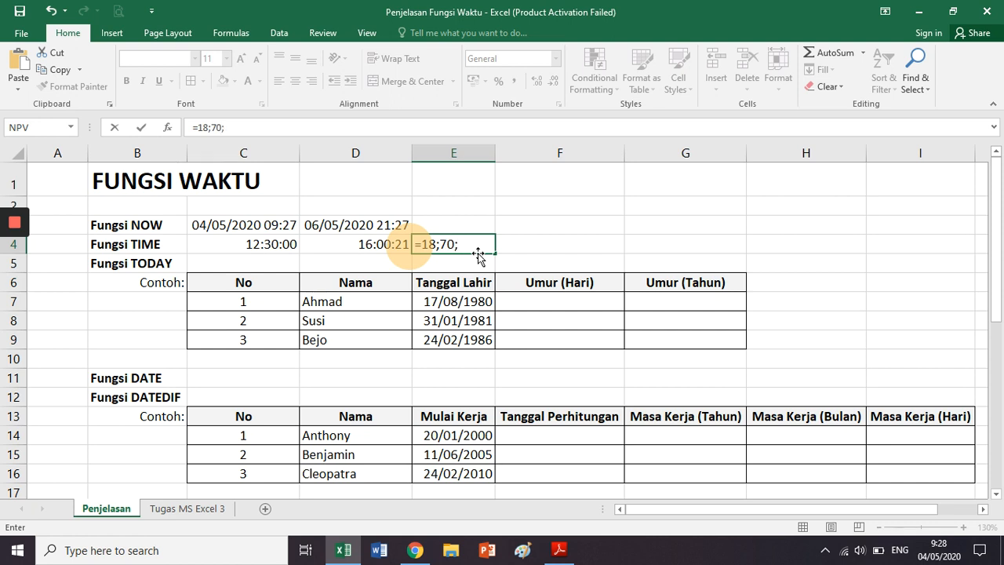
pyautogui.write('22')
pyautogui.click(197, 126)
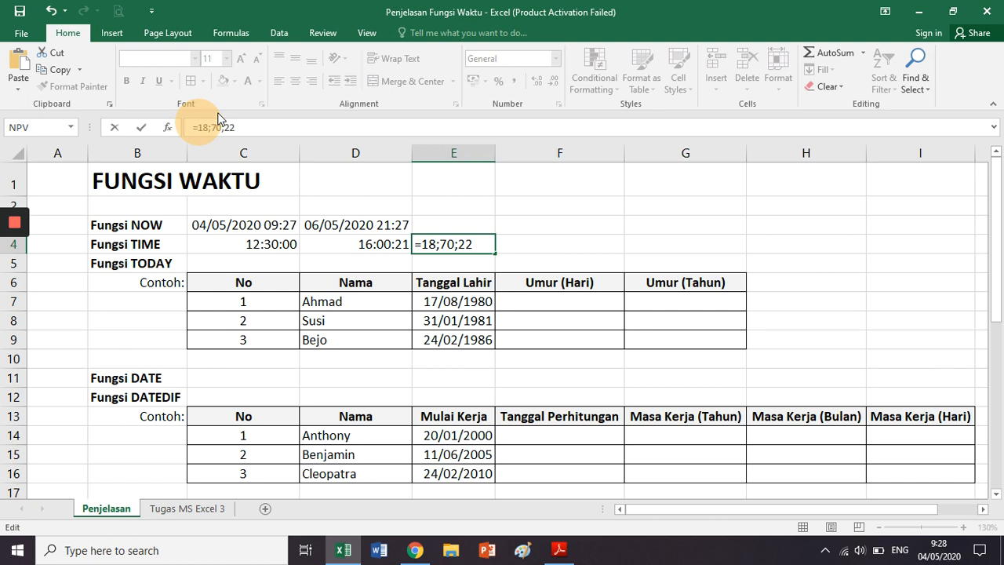
pyautogui.write('TIME(')
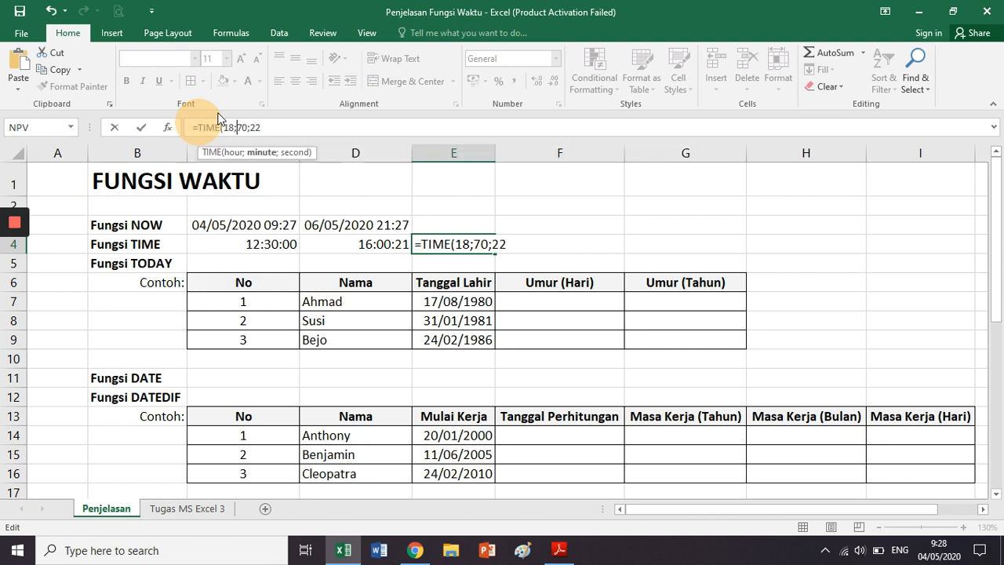
pyautogui.press('End')
pyautogui.press('Return')
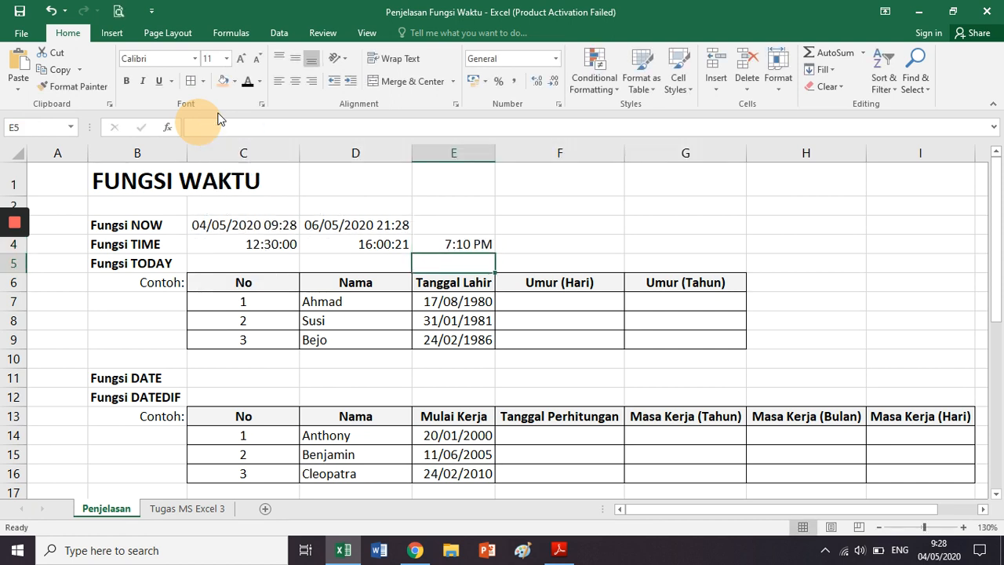
# - Apply the Time number format to cell E4 so that its seconds are displayed
pyautogui.press('Up')
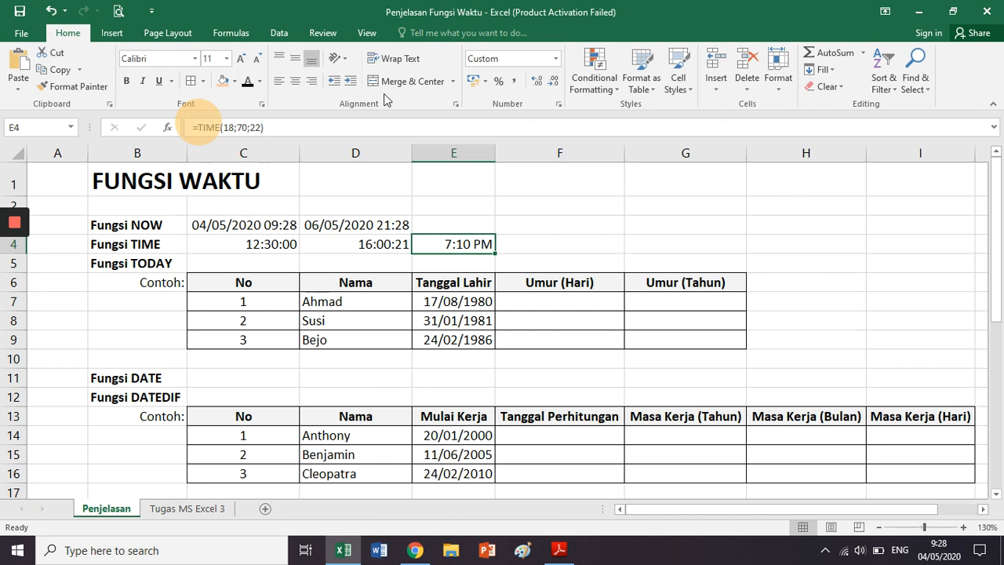
pyautogui.click(555, 58)
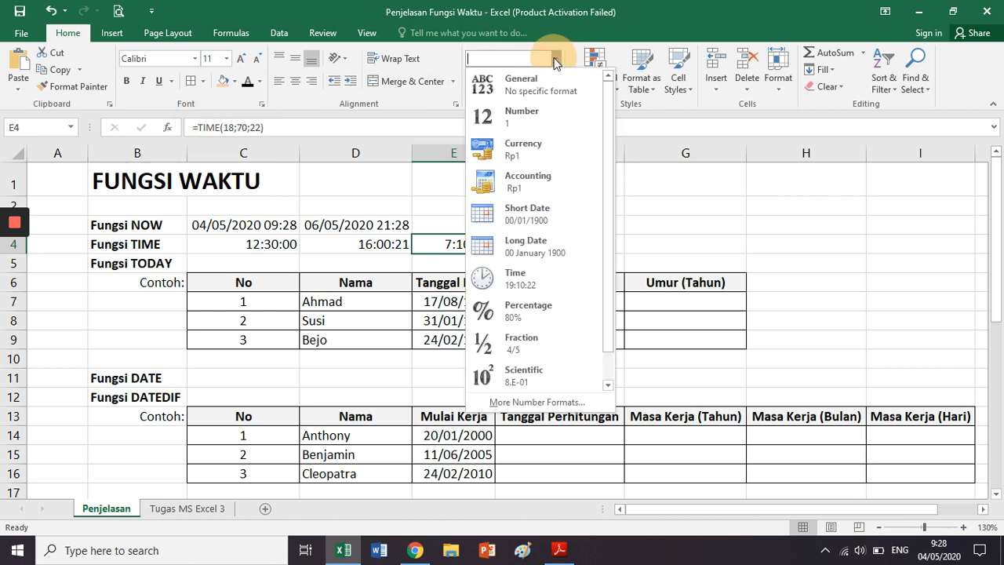
pyautogui.click(522, 280)
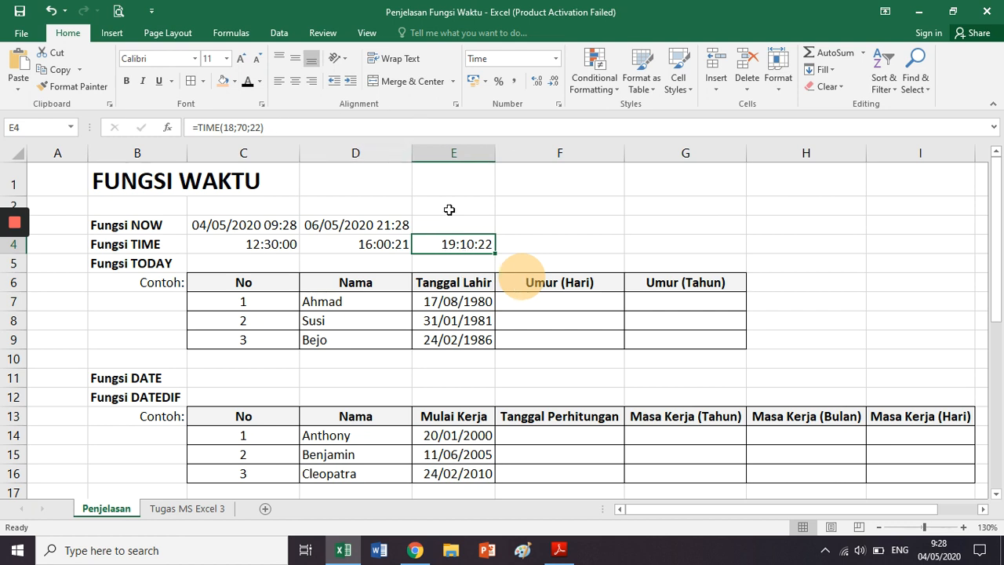
# - Switch to the practicum guide PDF and examine the TIME example table and the Fungsi TODAY description with its example formulas
pyautogui.click(561, 549)
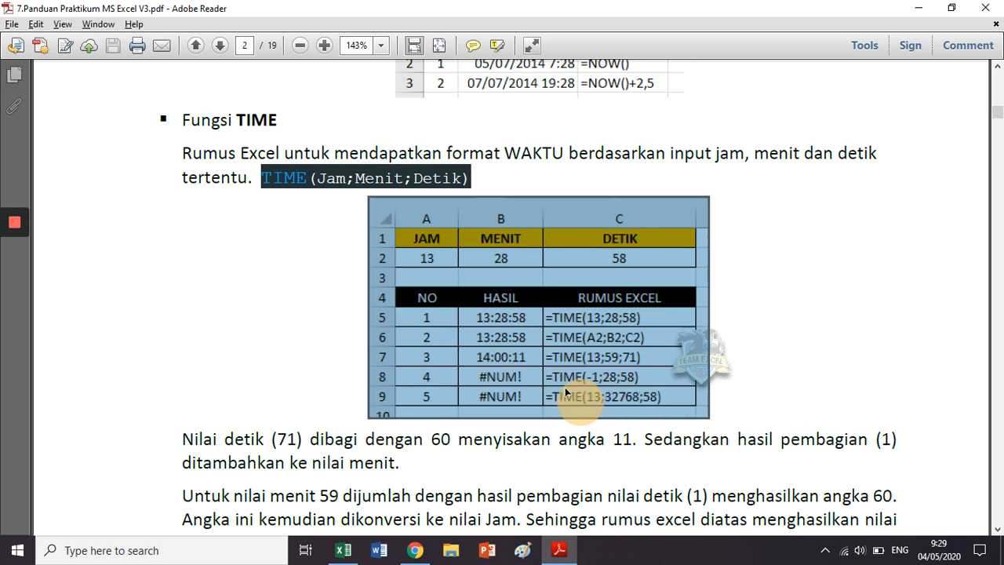
pyautogui.click(504, 400)
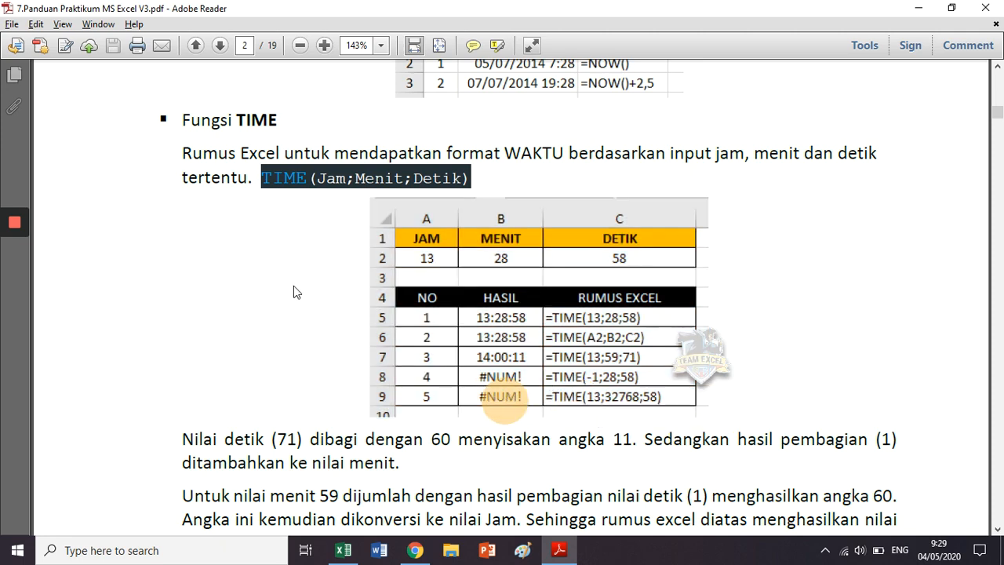
pyautogui.scroll(-5, 293, 286)
pyautogui.scroll(-1, 122, 261)
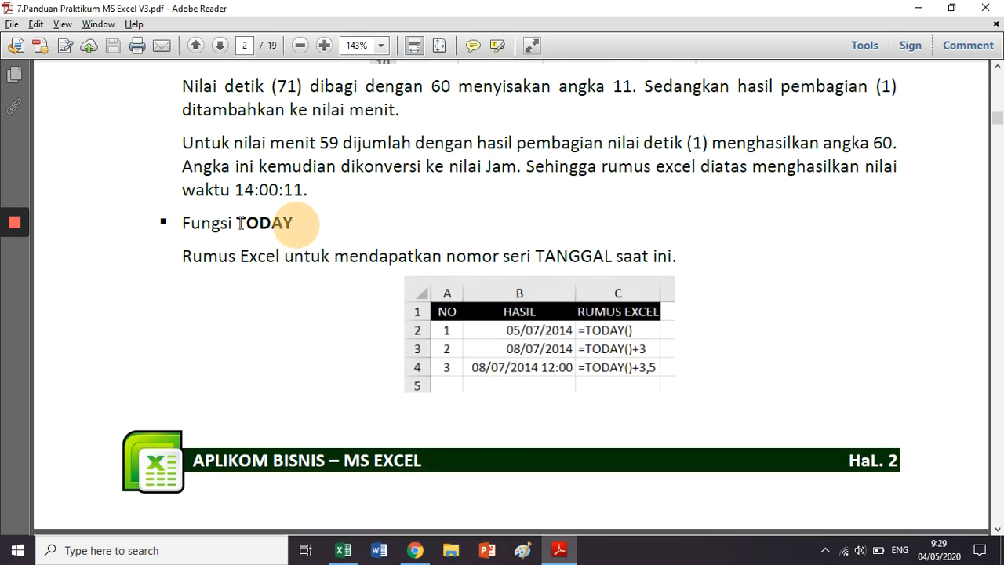
pyautogui.moveTo(243, 224); pyautogui.dragTo(309, 222)
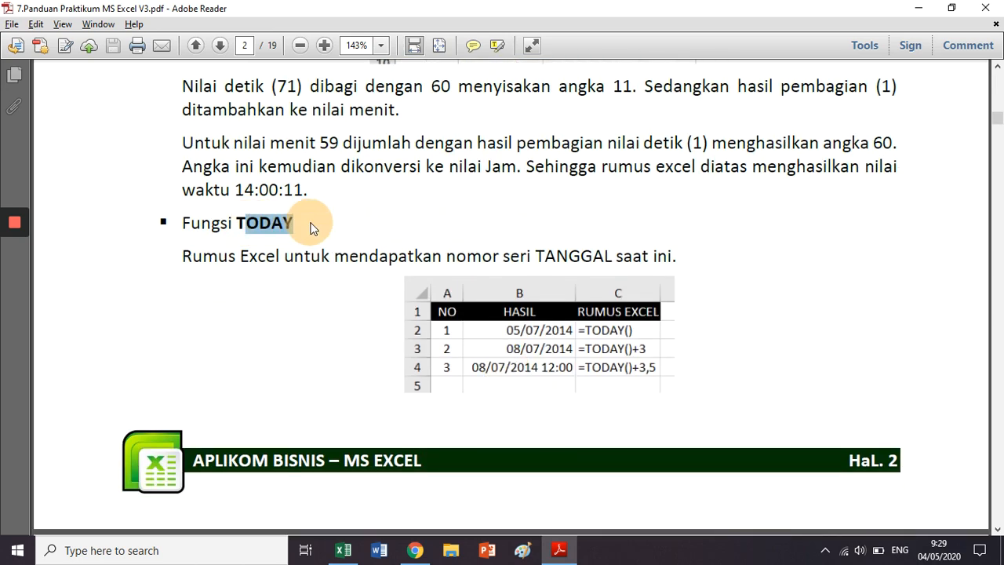
pyautogui.click(310, 227)
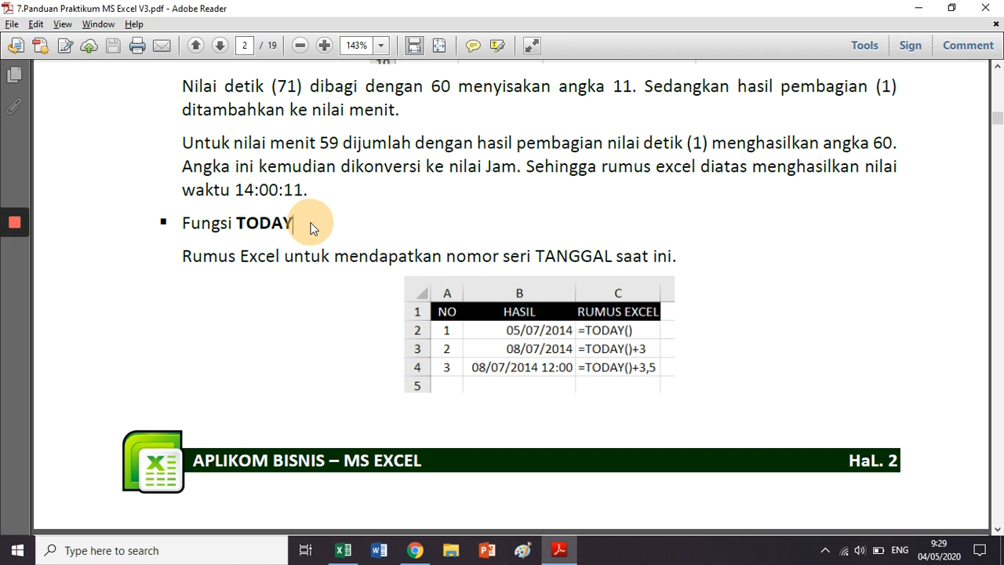
pyautogui.moveTo(236, 222); pyautogui.dragTo(311, 225)
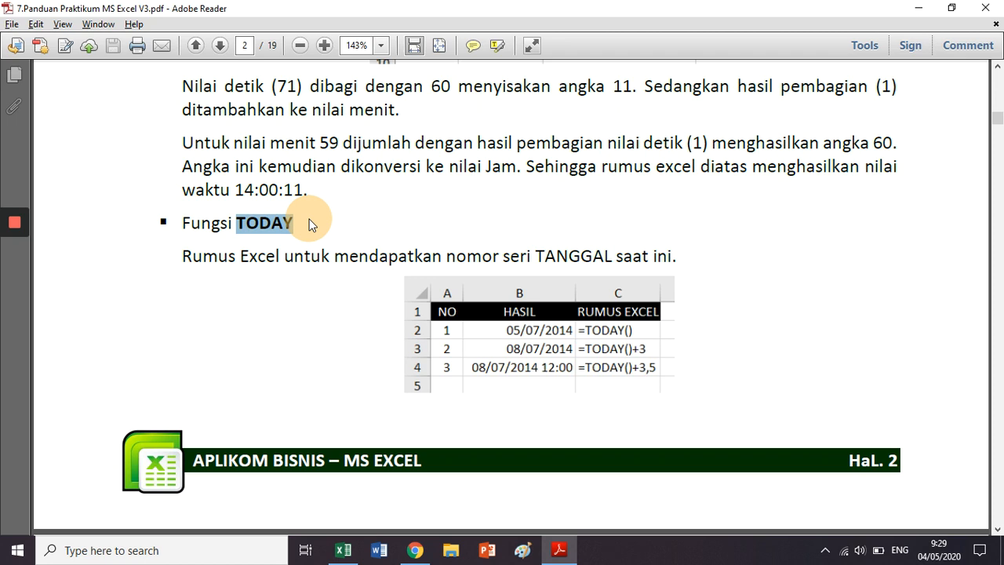
pyautogui.click(538, 261)
pyautogui.moveTo(541, 262); pyautogui.dragTo(612, 263)
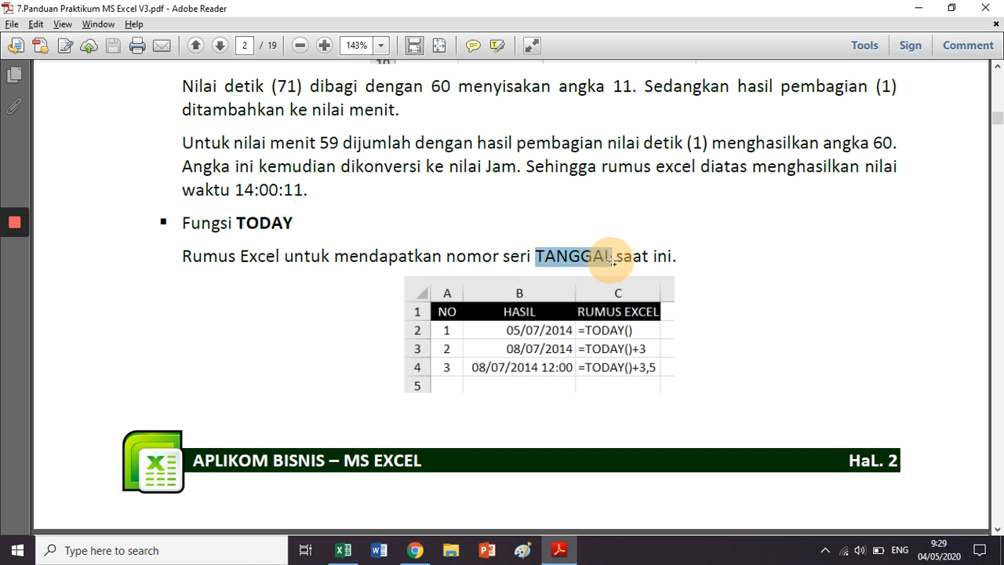
pyautogui.click(510, 231)
# - Switch to the Excel workbook and enter =TODAY() in cell C5 beside the Fungsi TODAY label
pyautogui.hotkey('alt', 'Tab')
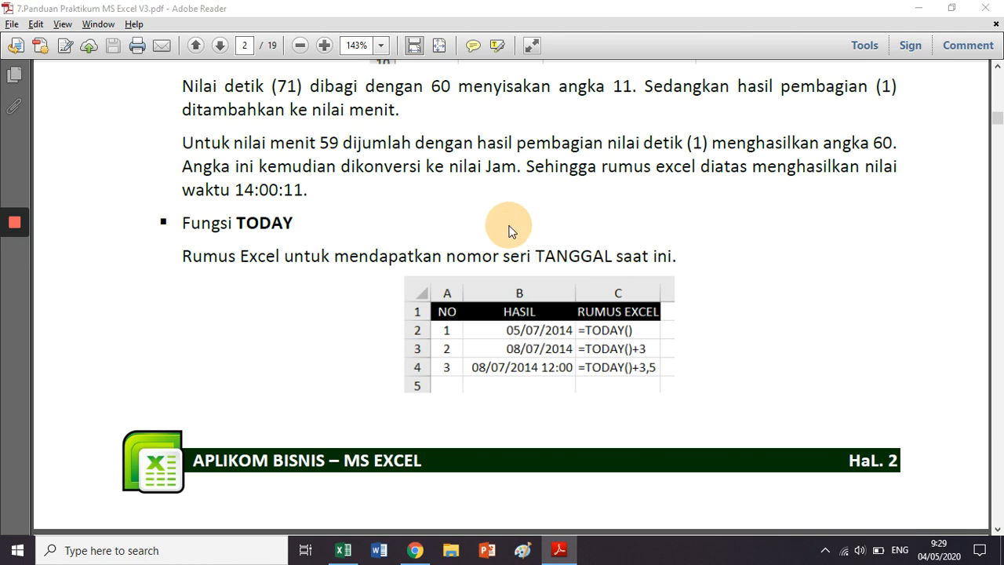
pyautogui.click(251, 263)
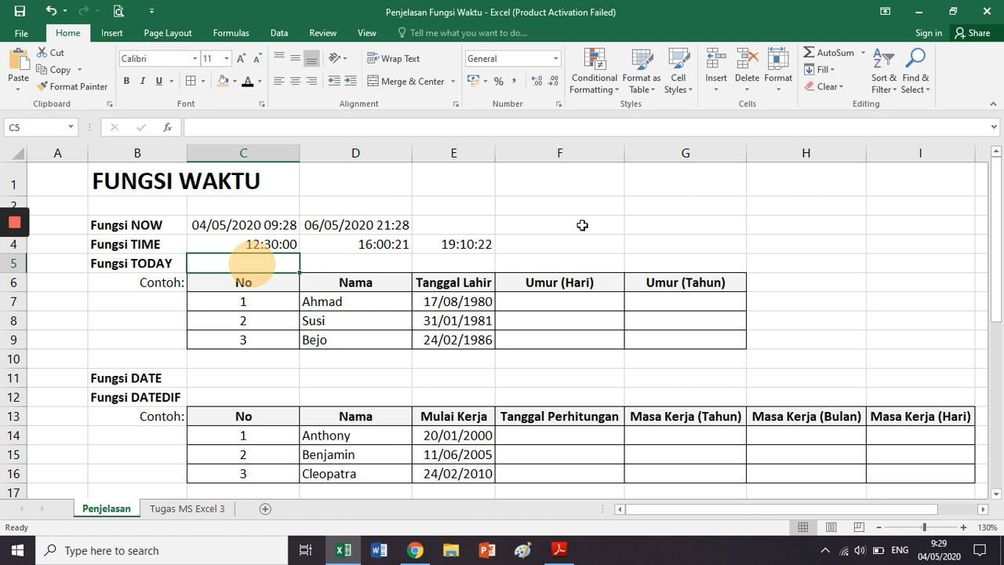
pyautogui.write('=TODAY')
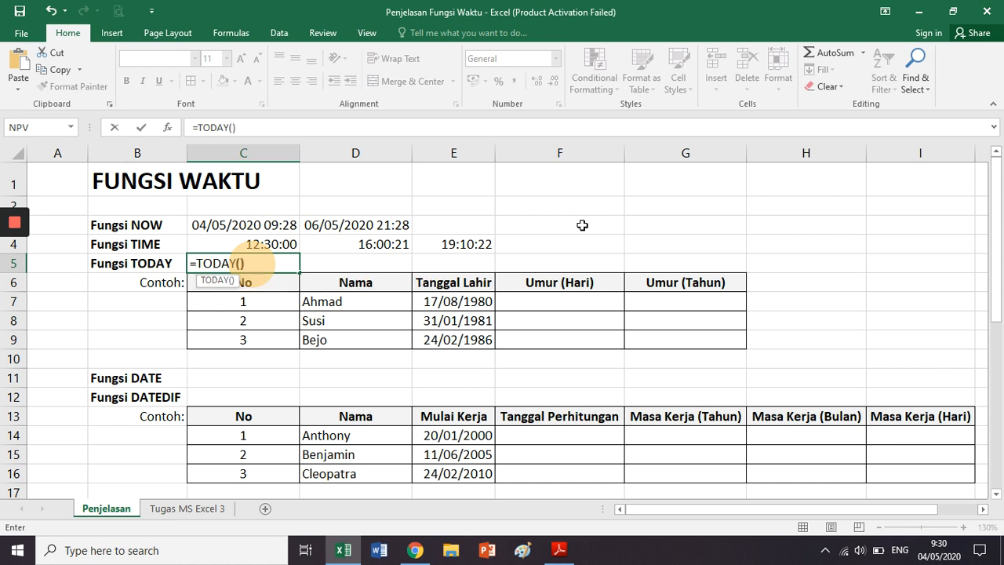
pyautogui.write('()')
pyautogui.press('Return')
pyautogui.press('Up')
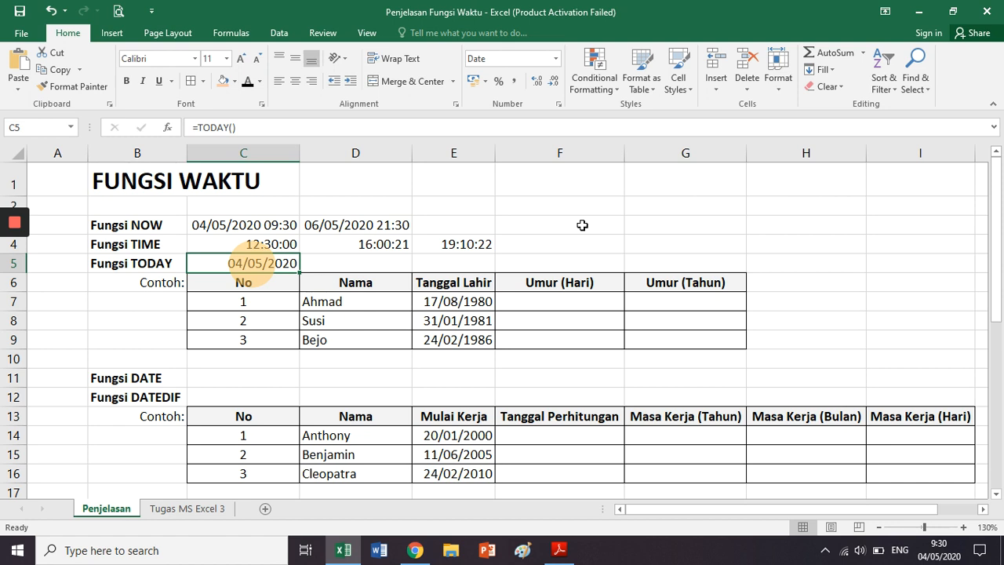
# - Compare the NOW formula and result in cell C3 with the TODAY formula and result in cell C5
pyautogui.click(134, 263)
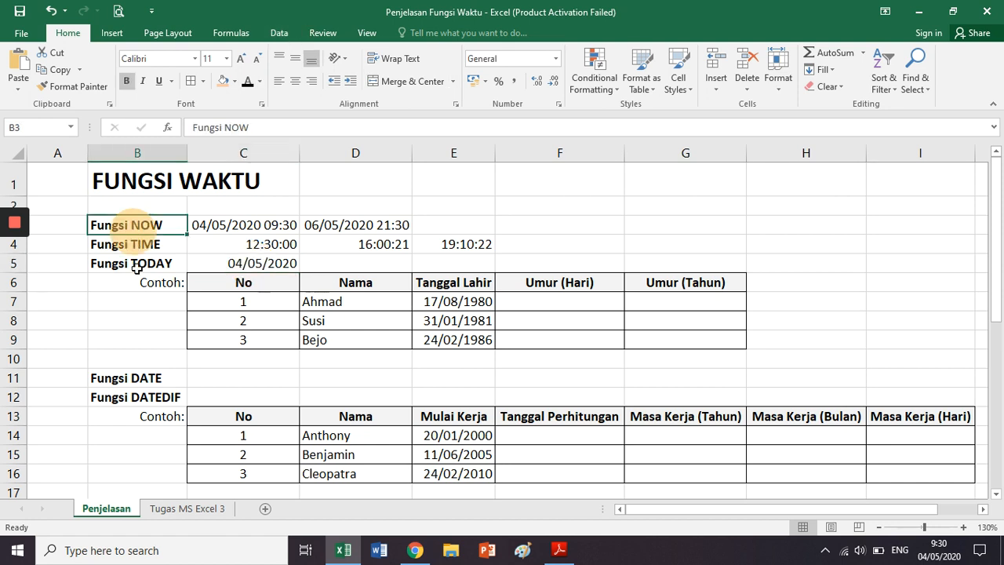
pyautogui.click(231, 225)
pyautogui.click(241, 264)
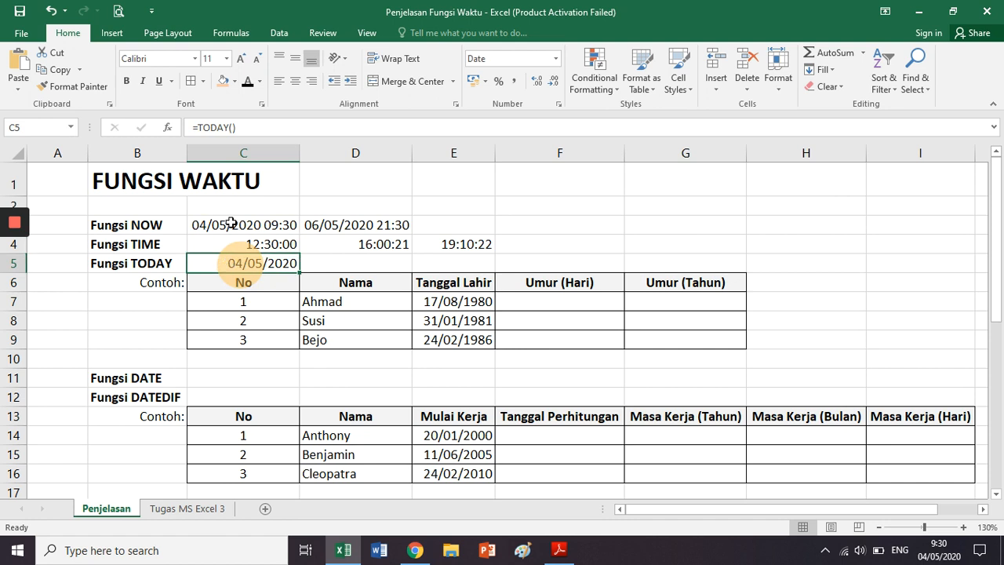
pyautogui.click(230, 225)
pyautogui.click(232, 263)
pyautogui.click(230, 225)
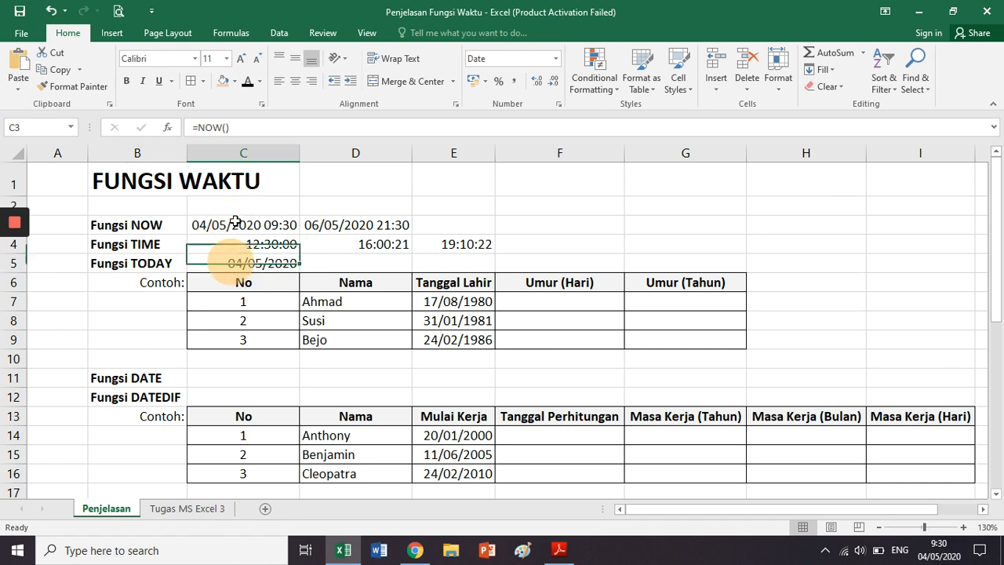
pyautogui.click(232, 262)
pyautogui.click(232, 222)
pyautogui.click(231, 261)
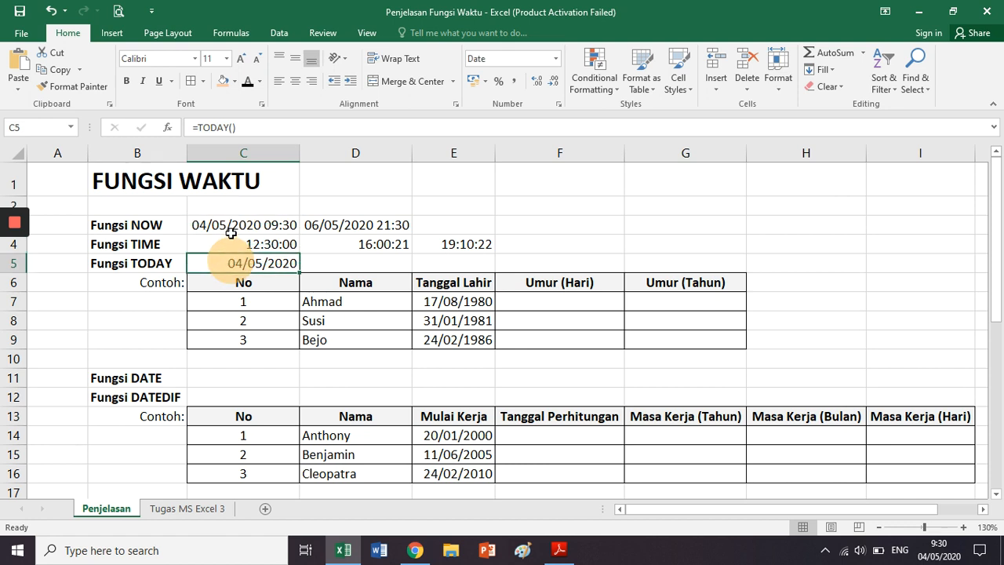
pyautogui.click(231, 226)
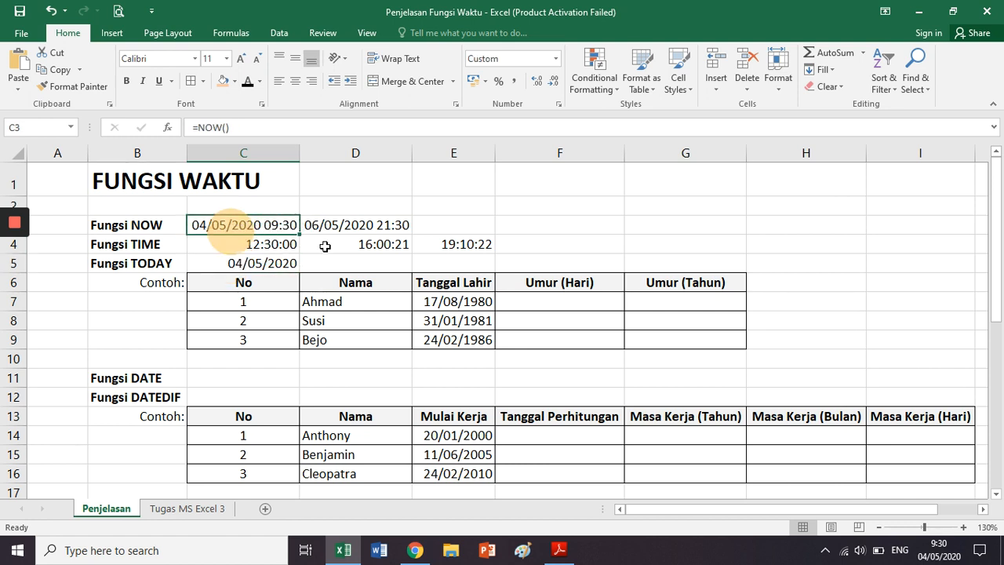
pyautogui.click(276, 261)
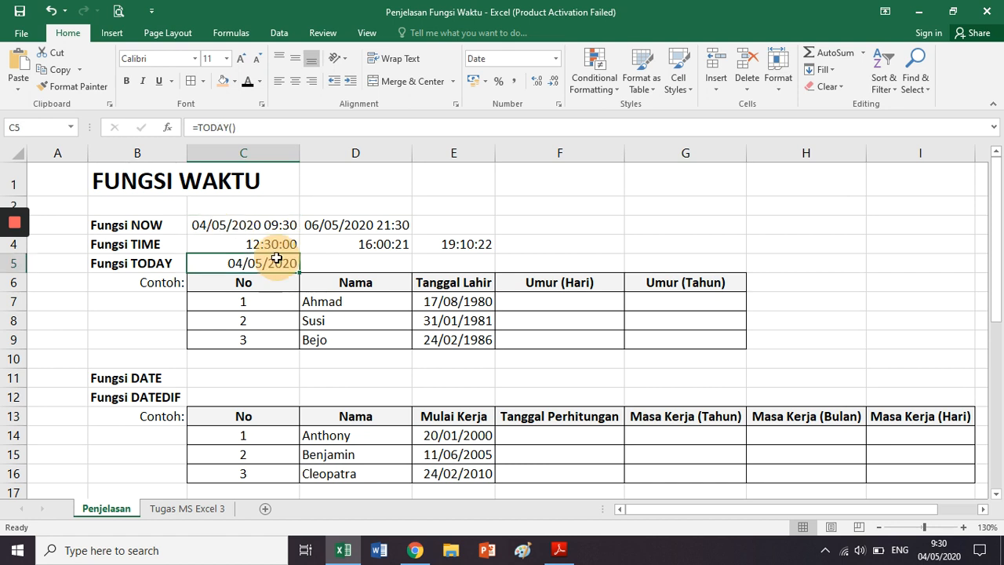
# - Enter =TODAY()+2 in cell D5 of the Fungsi TODAY row
pyautogui.click(369, 265)
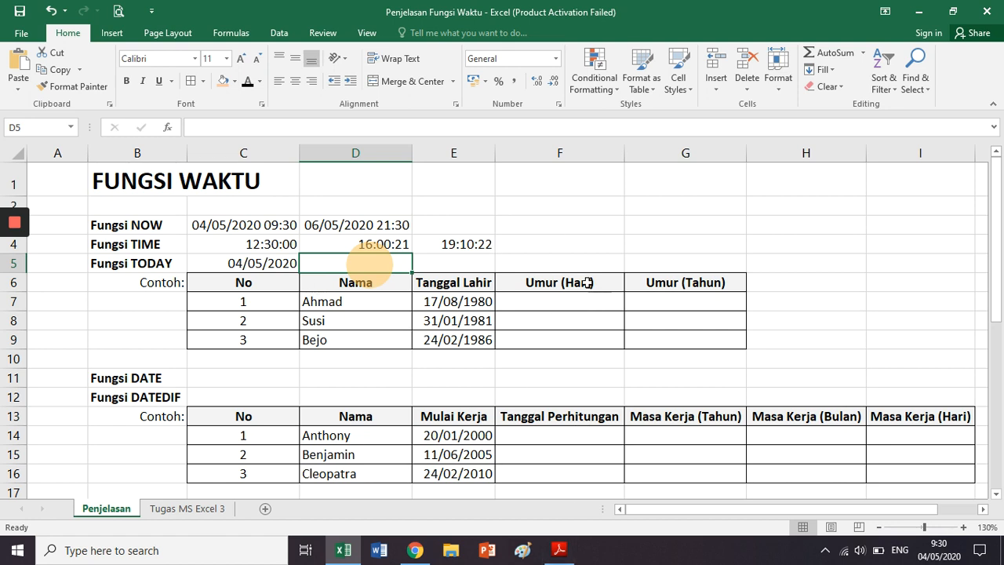
pyautogui.write('=TO')
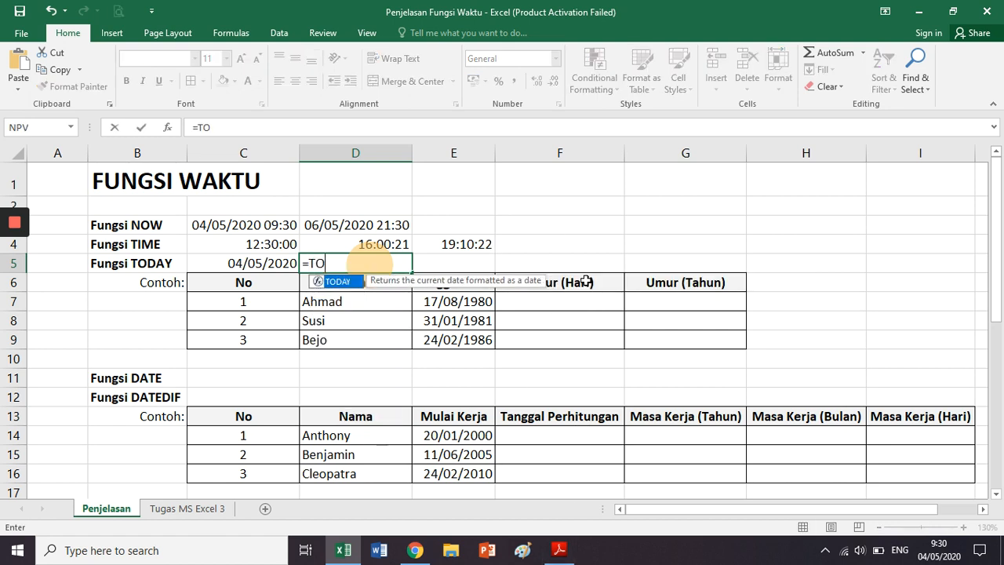
pyautogui.write('DAY(')
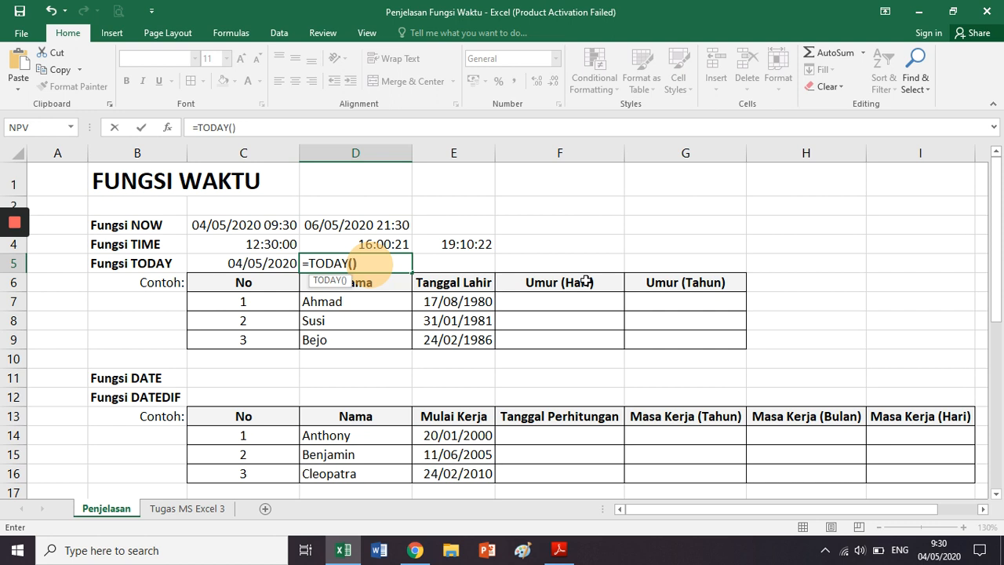
pyautogui.write(')+')
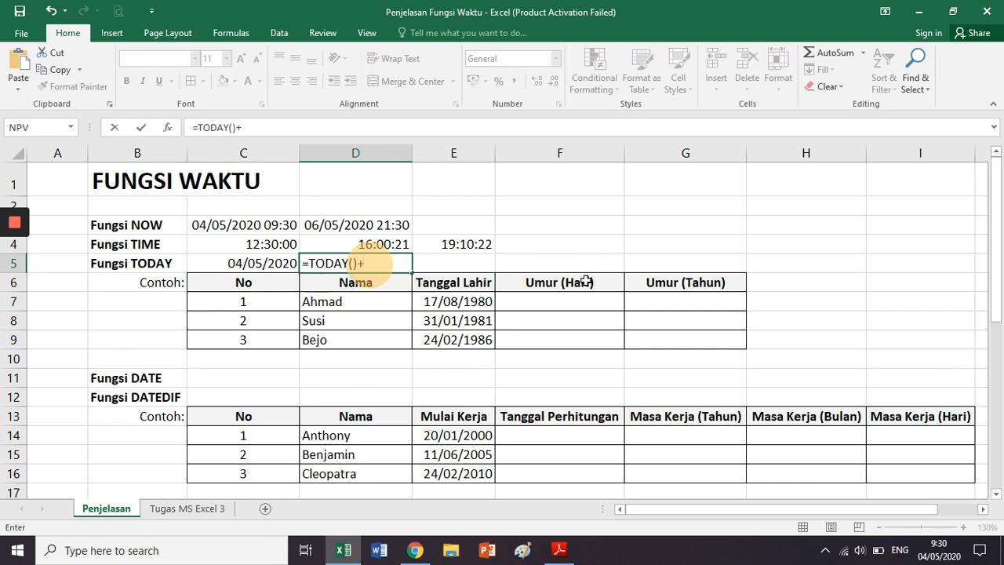
pyautogui.write('2')
pyautogui.hotkey('ctrl', 'Return')
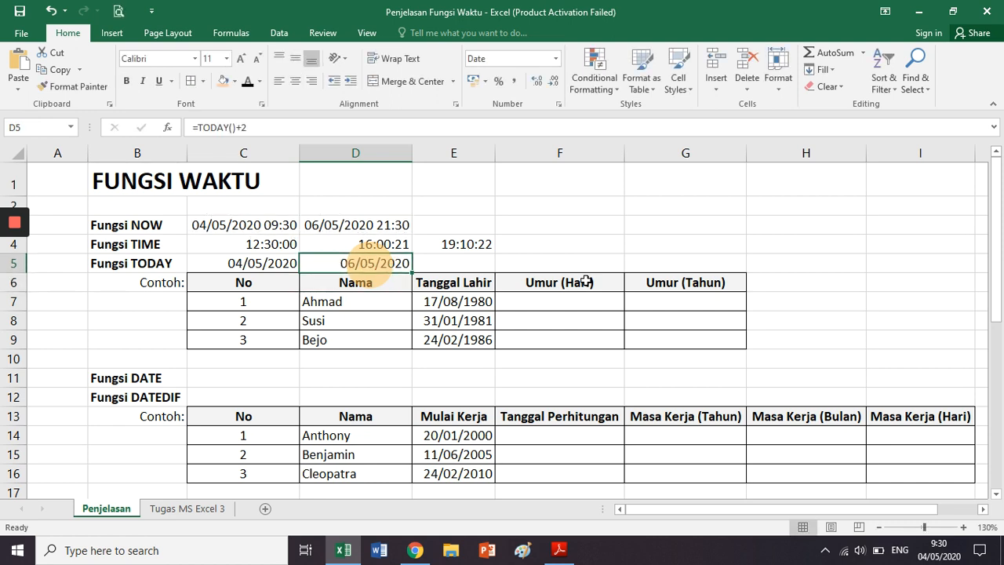
# - Enter =TODAY()+2.5 in cell E5 of the Fungsi TODAY row
pyautogui.press('Right')
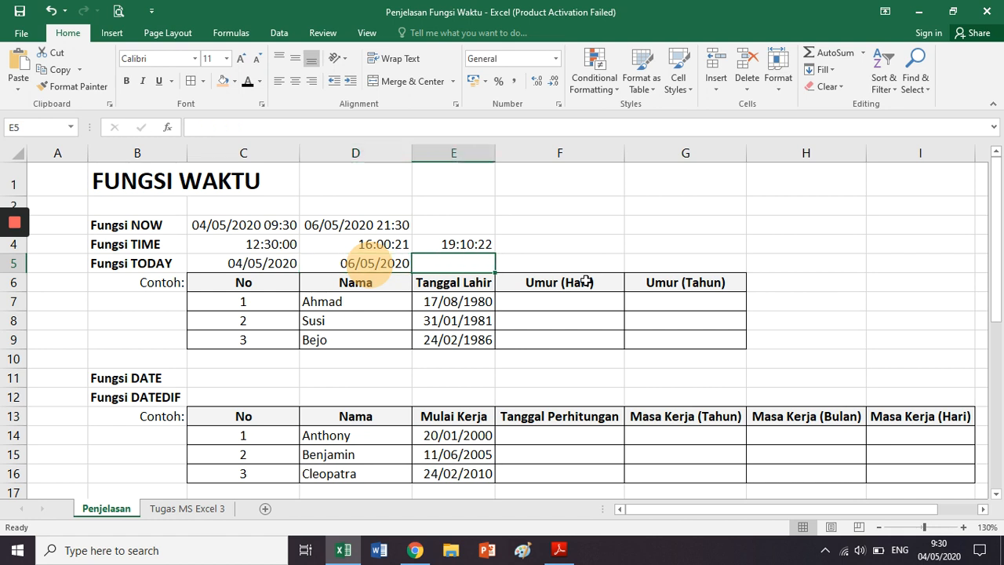
pyautogui.write('=TODAY(')
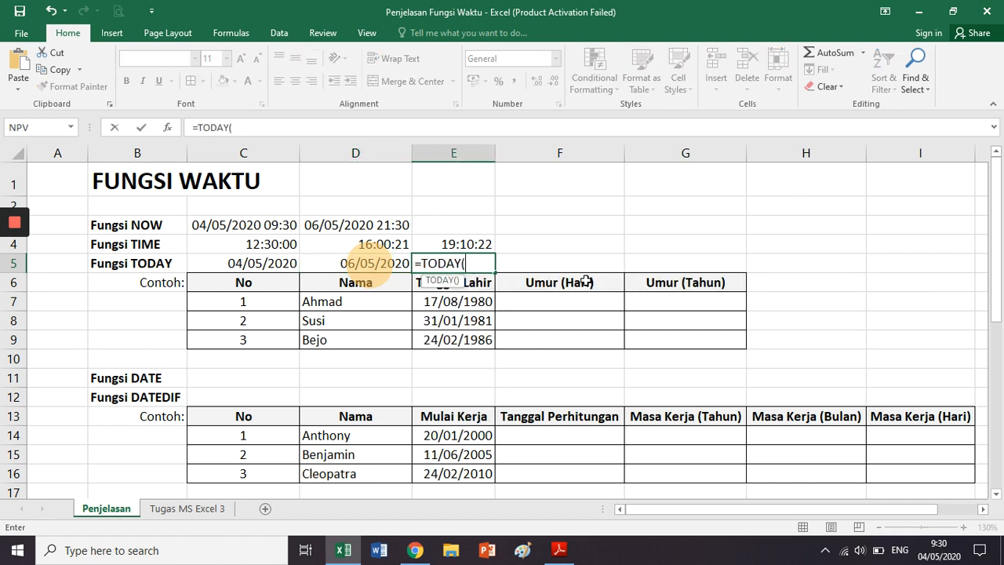
pyautogui.write(')+2')
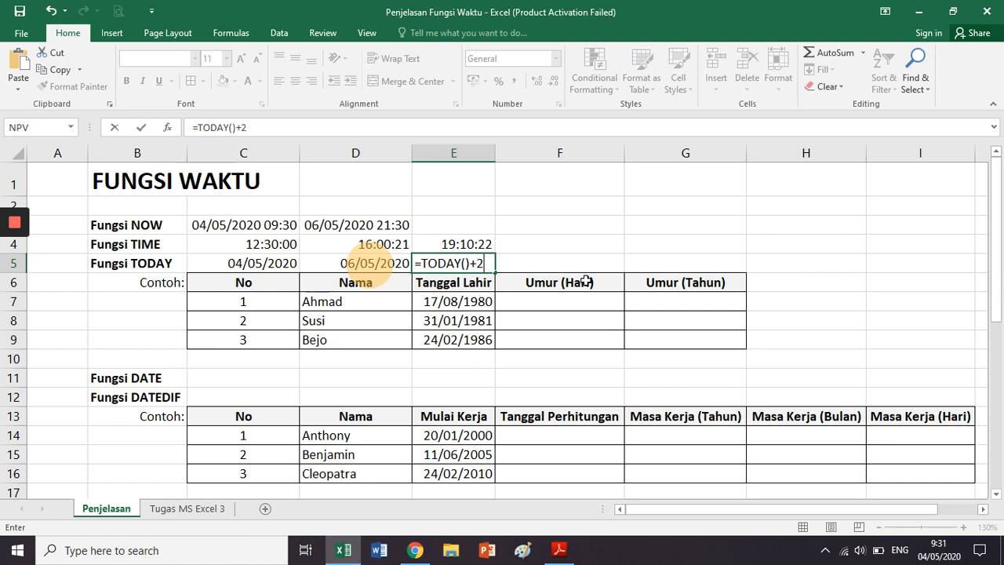
pyautogui.write('.5')
pyautogui.press('Return')
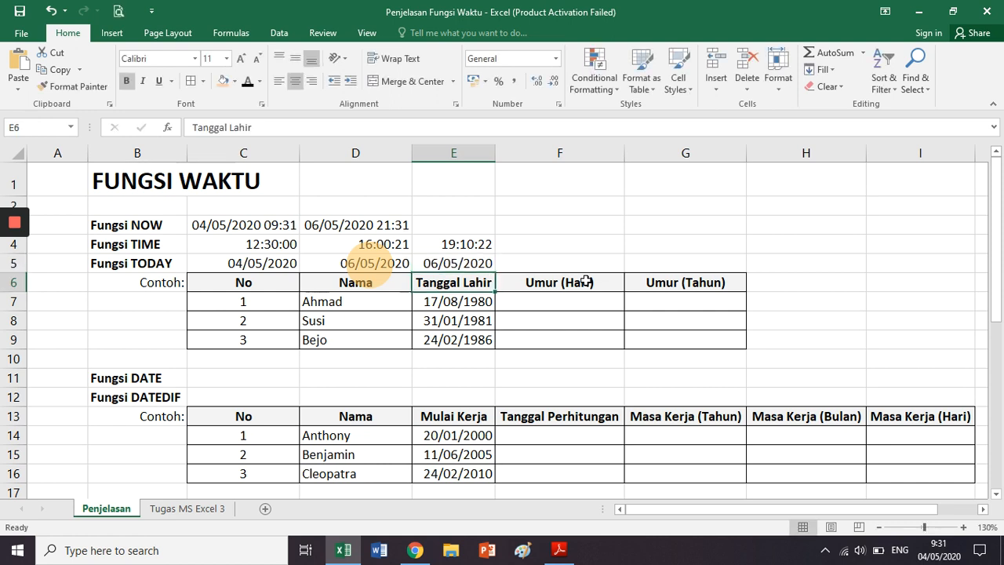
# - Check the number formats offered for cell E5 without applying one, and widen column E slightly
pyautogui.press('Up')
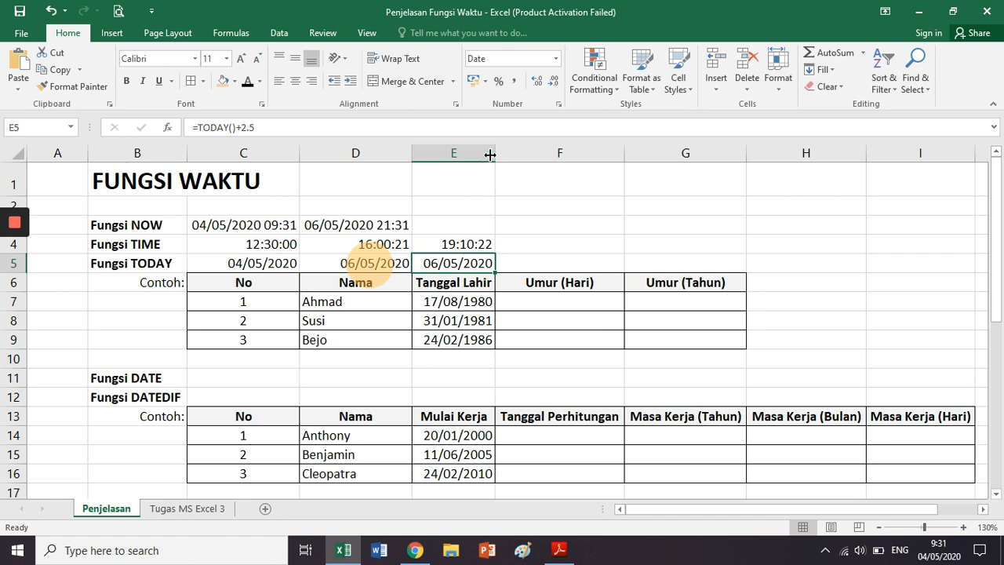
pyautogui.click(556, 59)
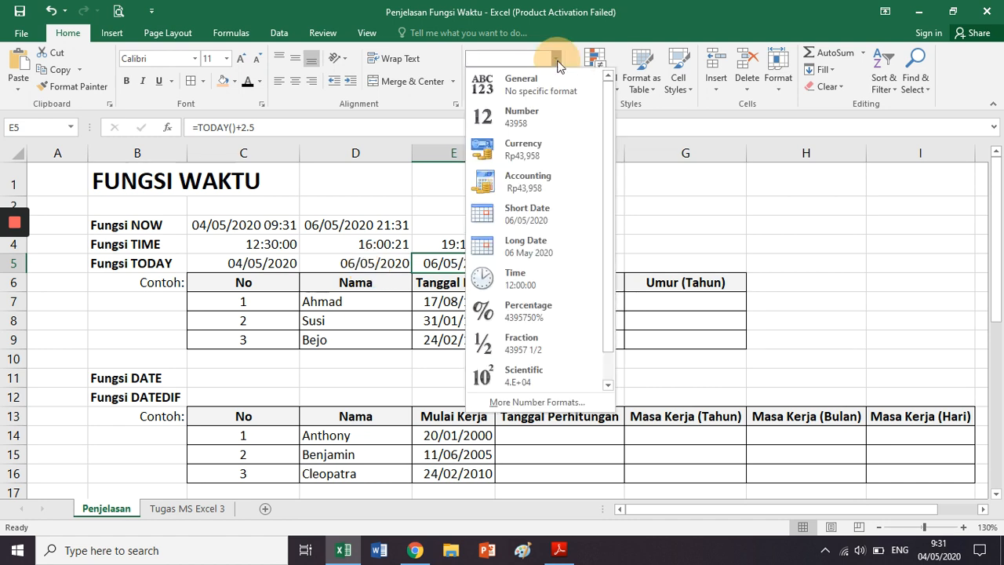
pyautogui.scroll(-1, 541, 196)
pyautogui.click(709, 227)
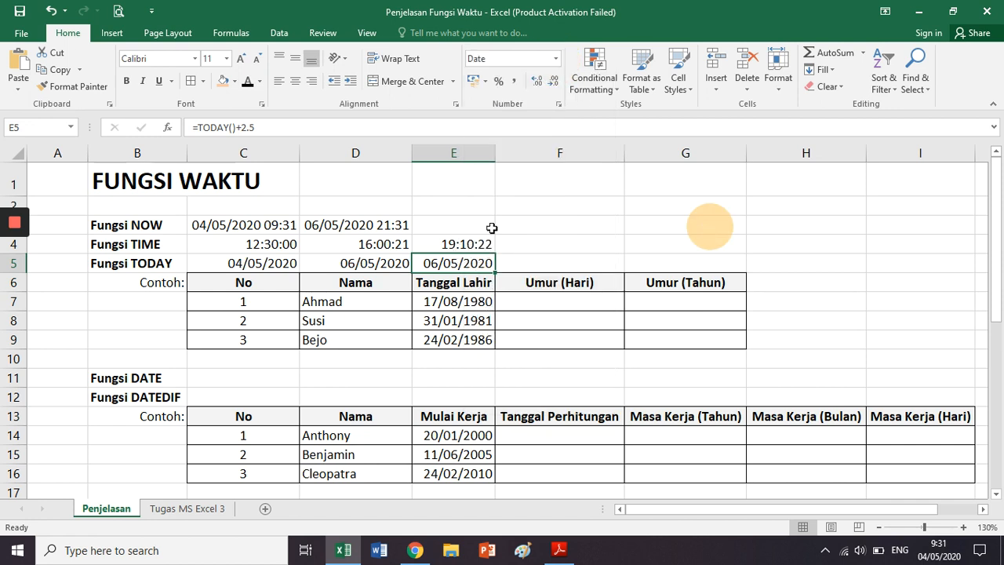
pyautogui.moveTo(495, 151); pyautogui.dragTo(520, 149)
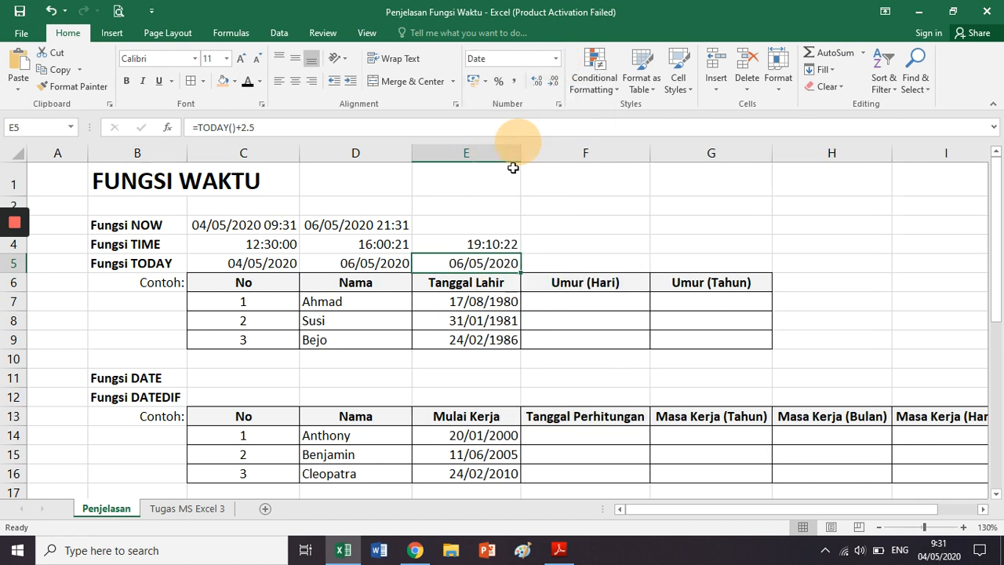
# - Compare the TODAY formula in cell E5 with the NOW formula in cell C3
pyautogui.click(471, 264)
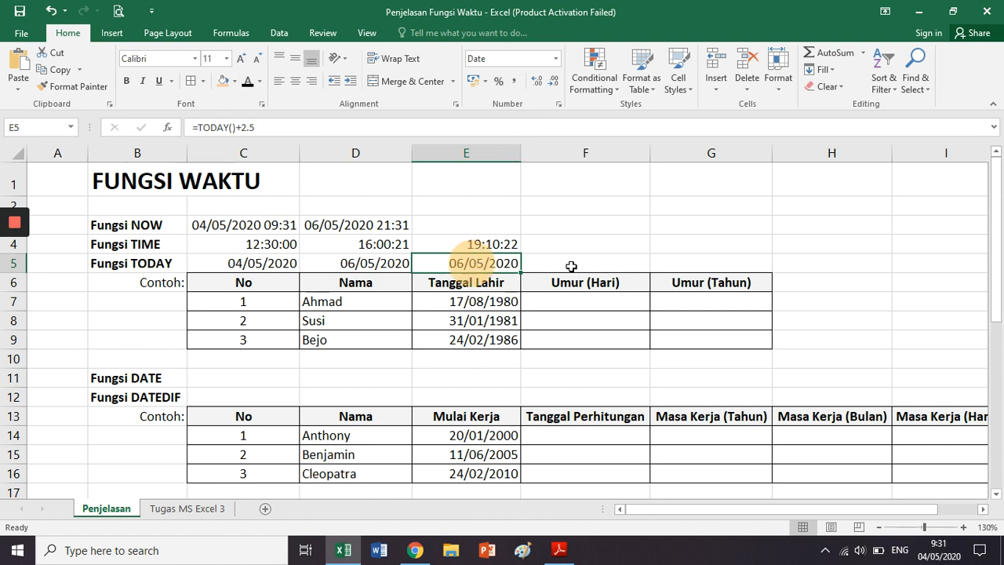
pyautogui.click(250, 227)
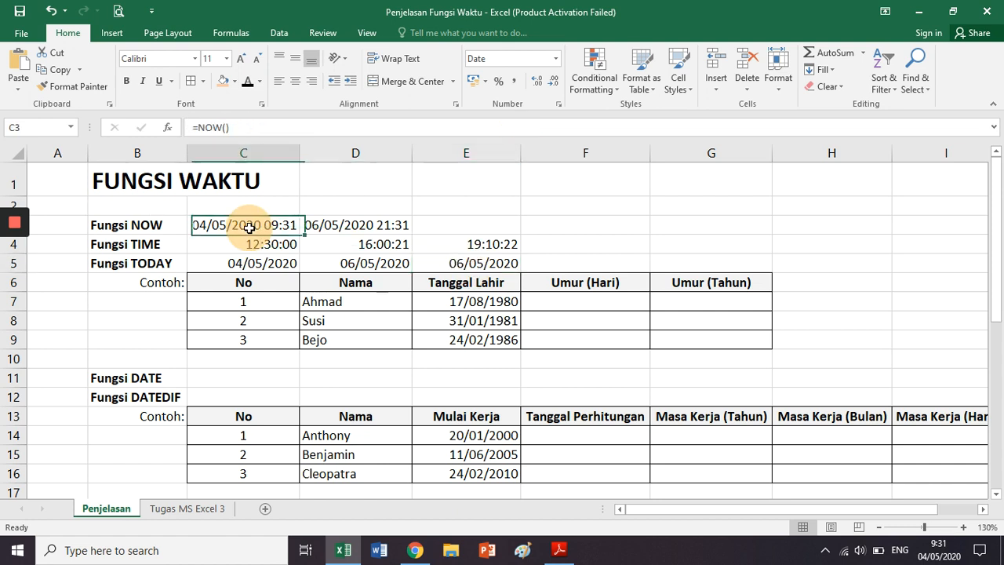
pyautogui.click(131, 228)
pyautogui.click(471, 264)
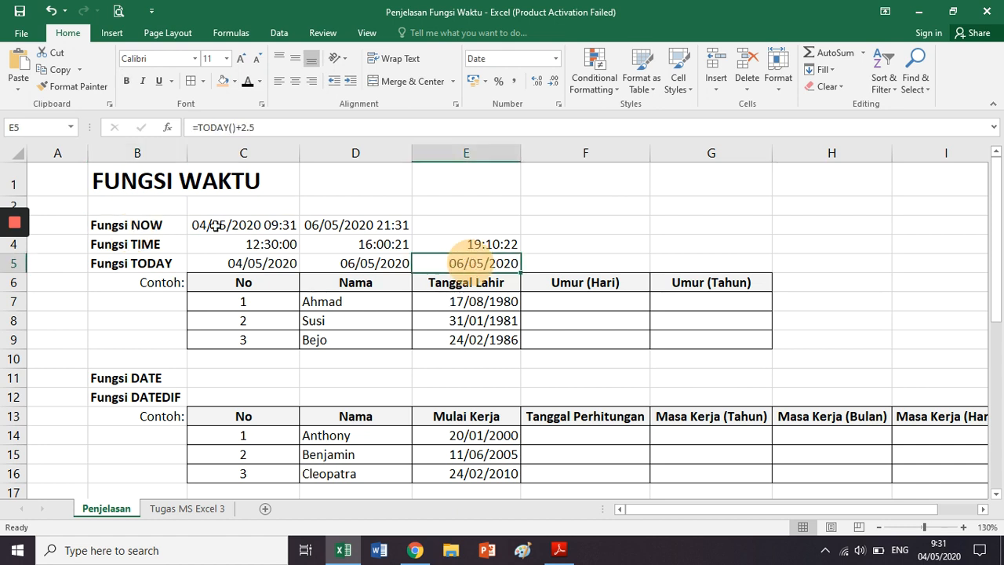
pyautogui.click(161, 230)
pyautogui.click(432, 264)
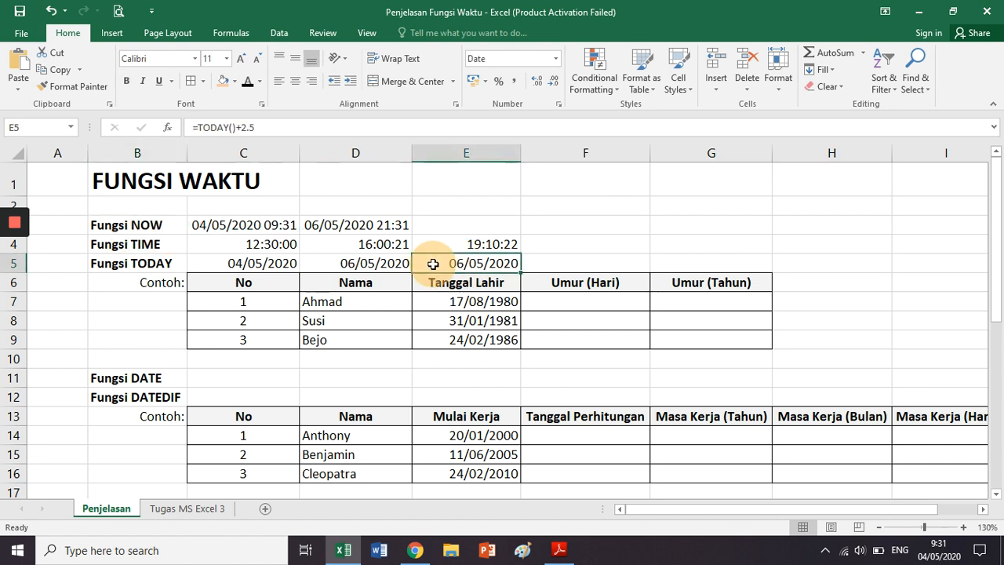
# - Switch to the practicum guide PDF and read the CARA MENGHITUNG UMUR section on calculating age from a birth date
pyautogui.hotkey('alt', 'Tab')
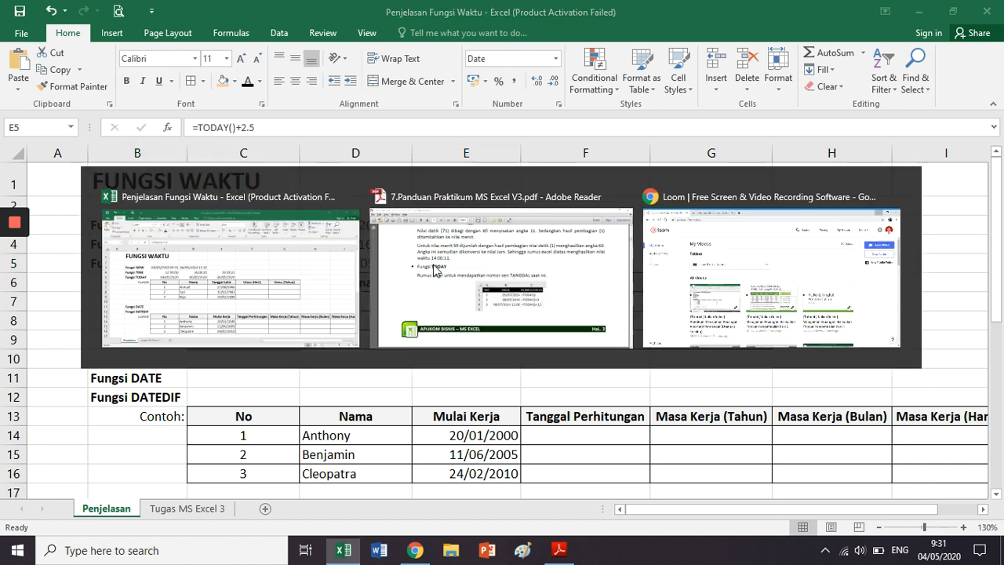
pyautogui.scroll(-10, 463, 367)
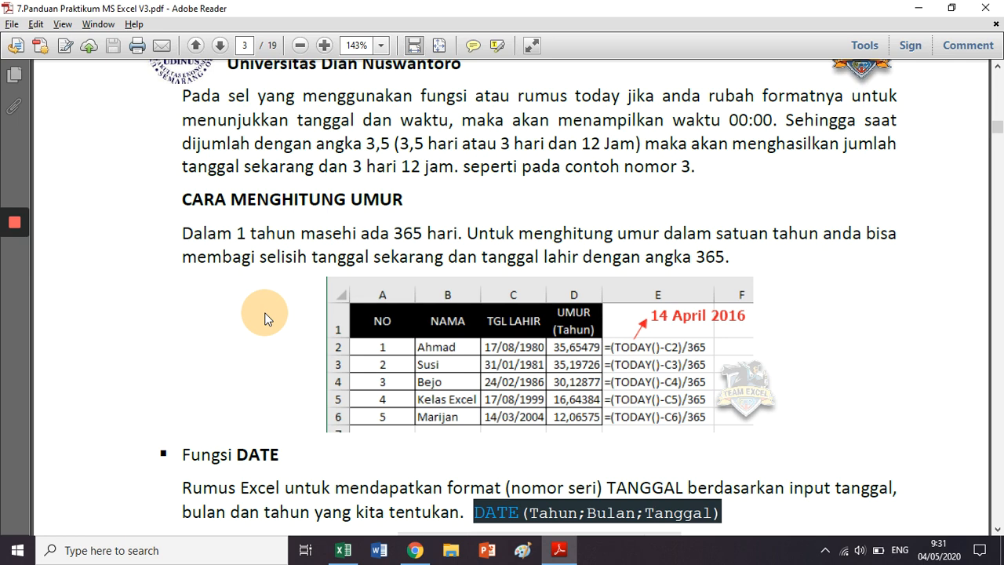
pyautogui.scroll(1, 264, 319)
pyautogui.scroll(-1, 264, 312)
pyautogui.scroll(-1, 264, 318)
pyautogui.scroll(-1, 264, 318)
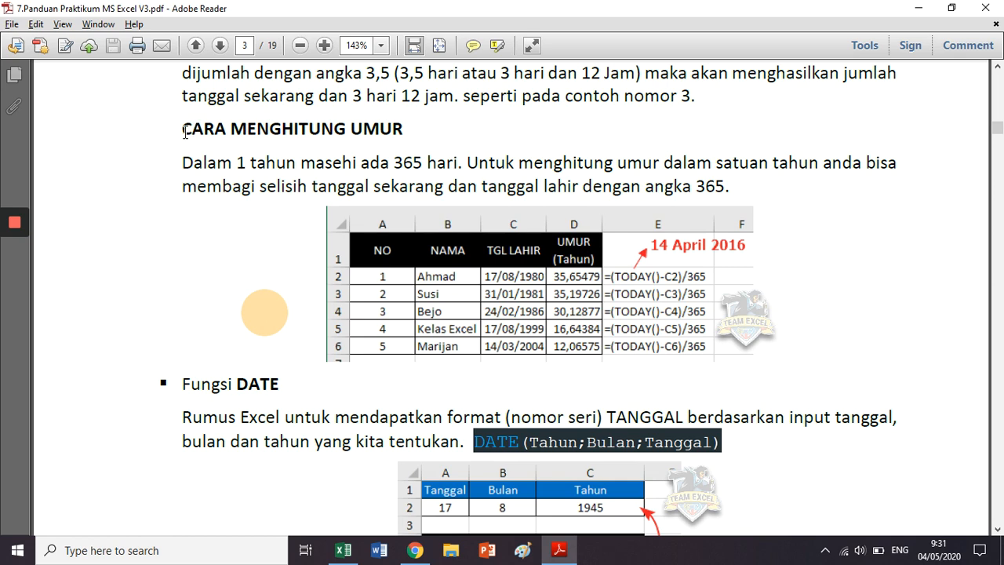
pyautogui.moveTo(186, 132); pyautogui.dragTo(399, 128)
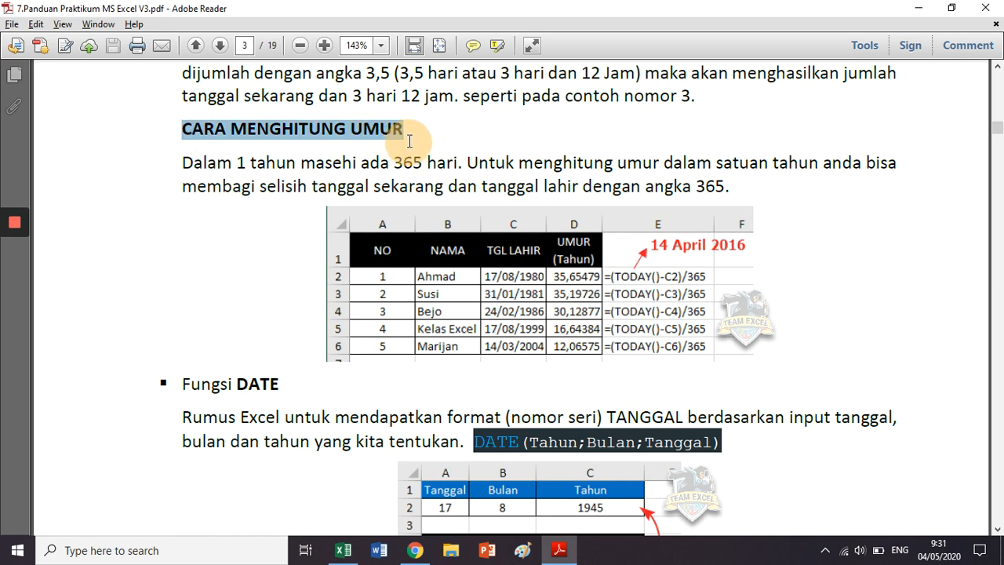
pyautogui.click(427, 143)
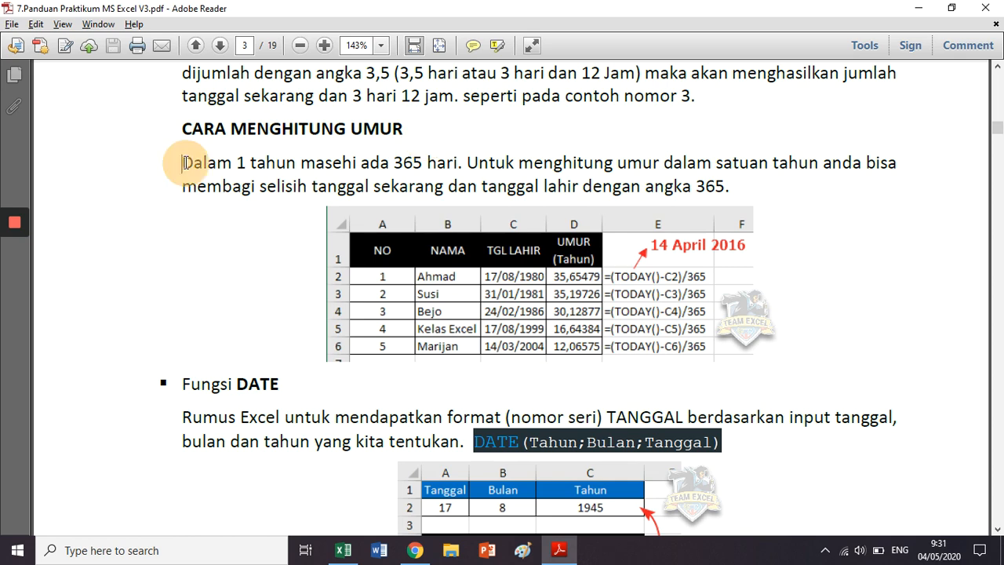
pyautogui.moveTo(184, 163); pyautogui.dragTo(745, 198)
pyautogui.click(759, 185)
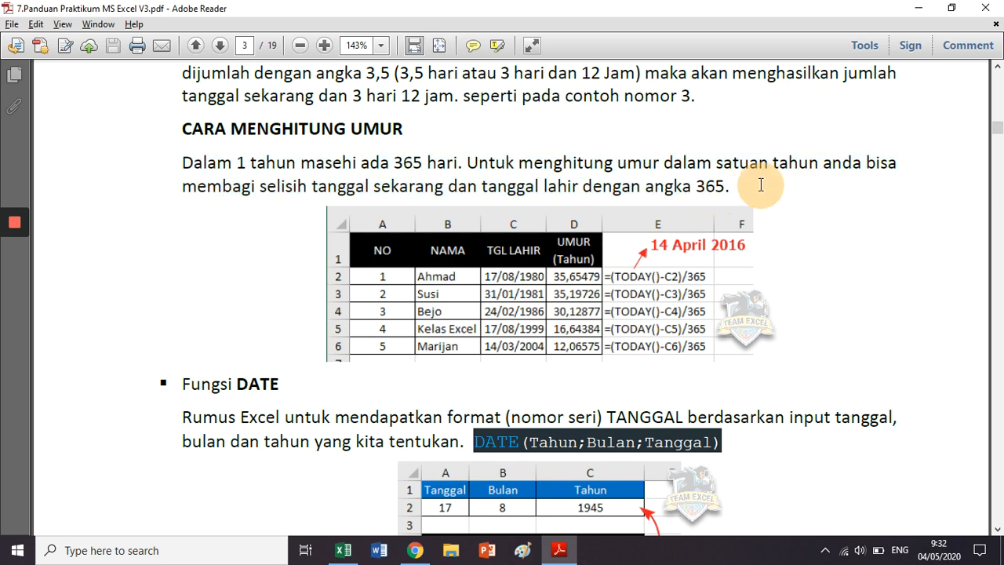
# - Switch to the Excel workbook and review each name and its Tanggal Lahir in the TODAY example table
pyautogui.hotkey('alt', 'Tab')
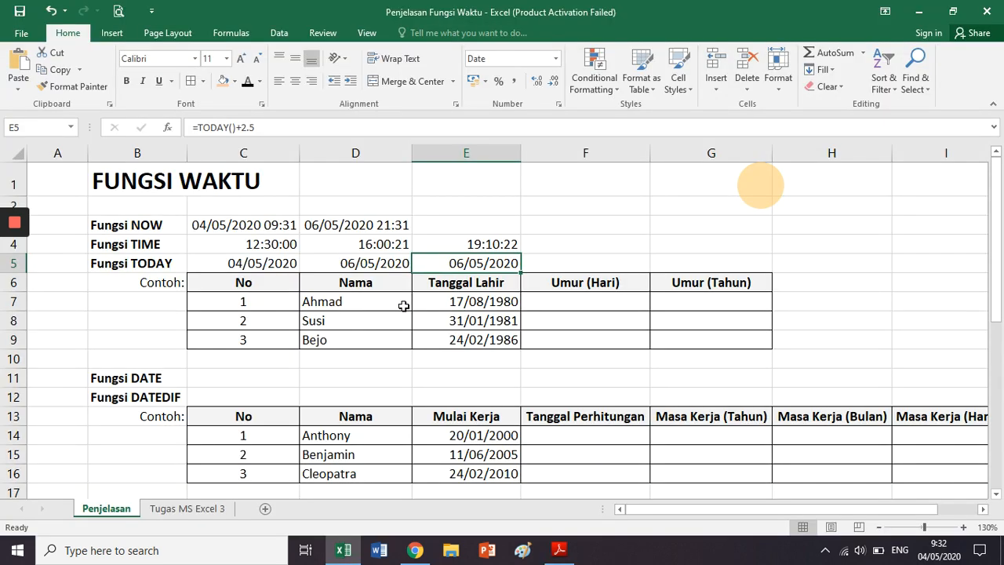
pyautogui.click(560, 306)
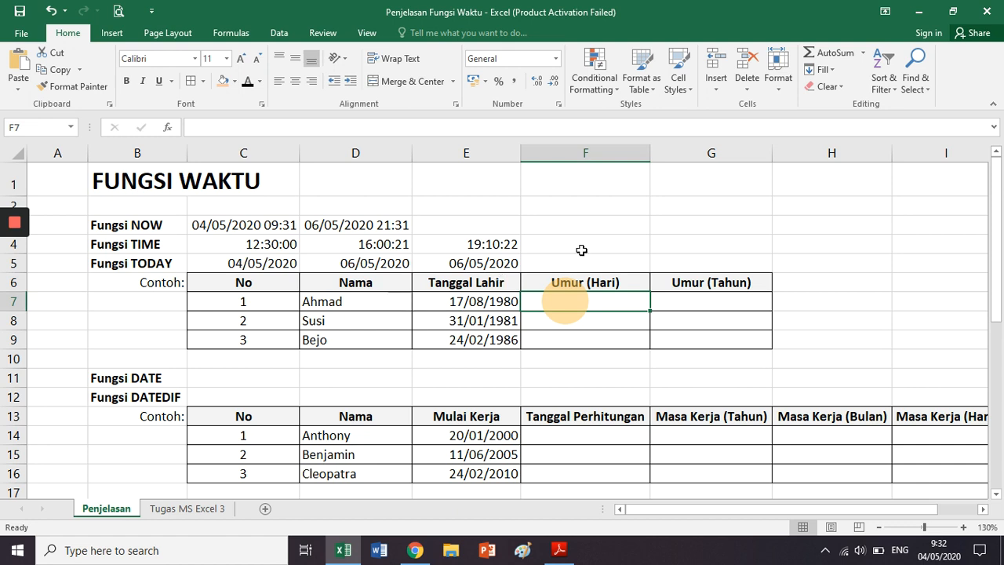
pyautogui.moveTo(320, 300); pyautogui.dragTo(363, 343)
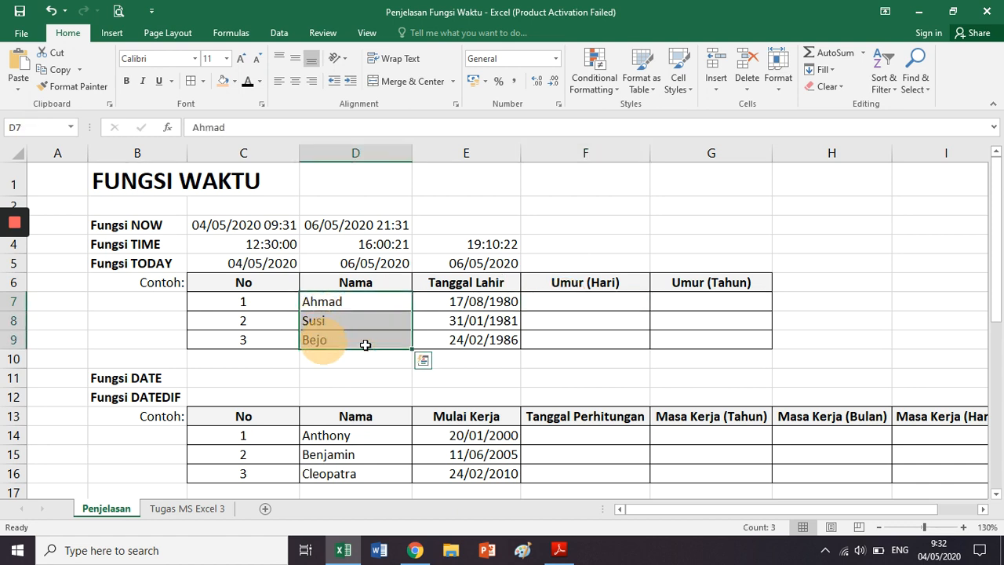
pyautogui.click(482, 301)
pyautogui.click(381, 297)
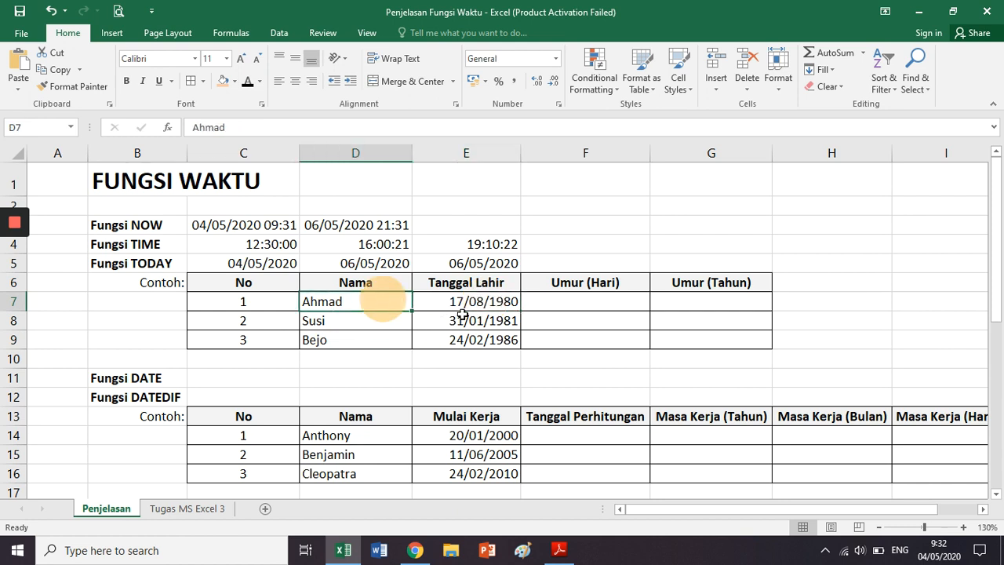
pyautogui.click(476, 305)
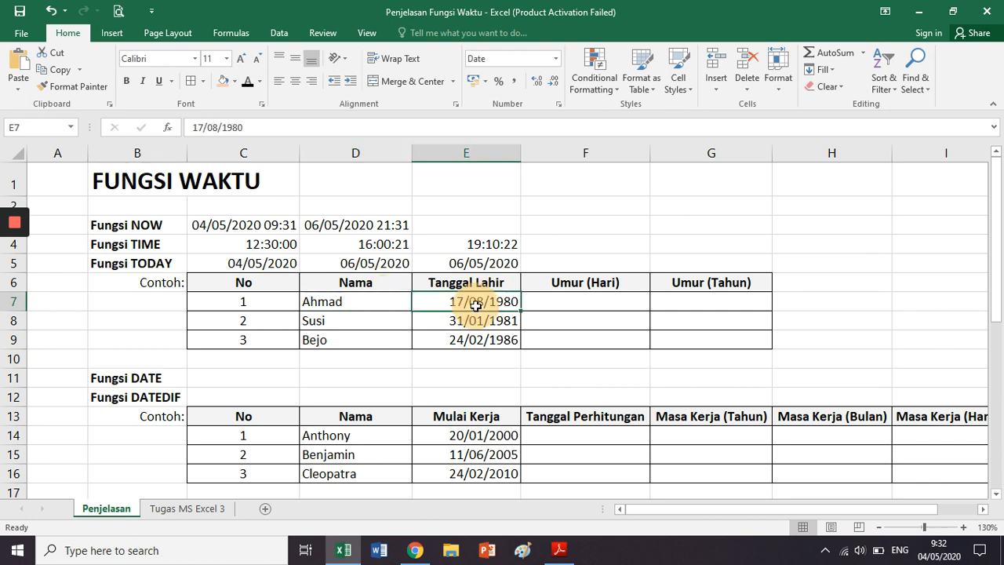
pyautogui.click(371, 330)
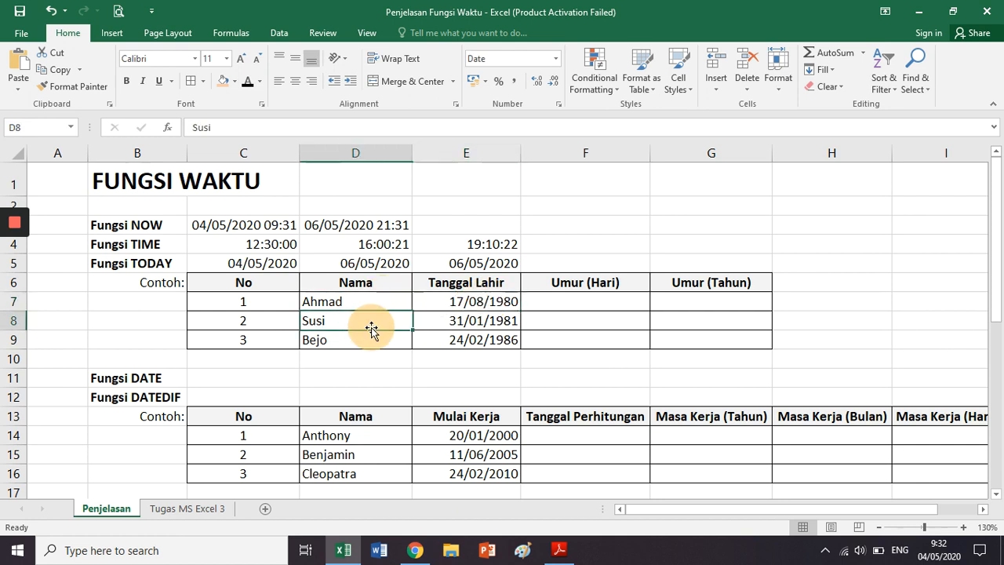
pyautogui.click(454, 324)
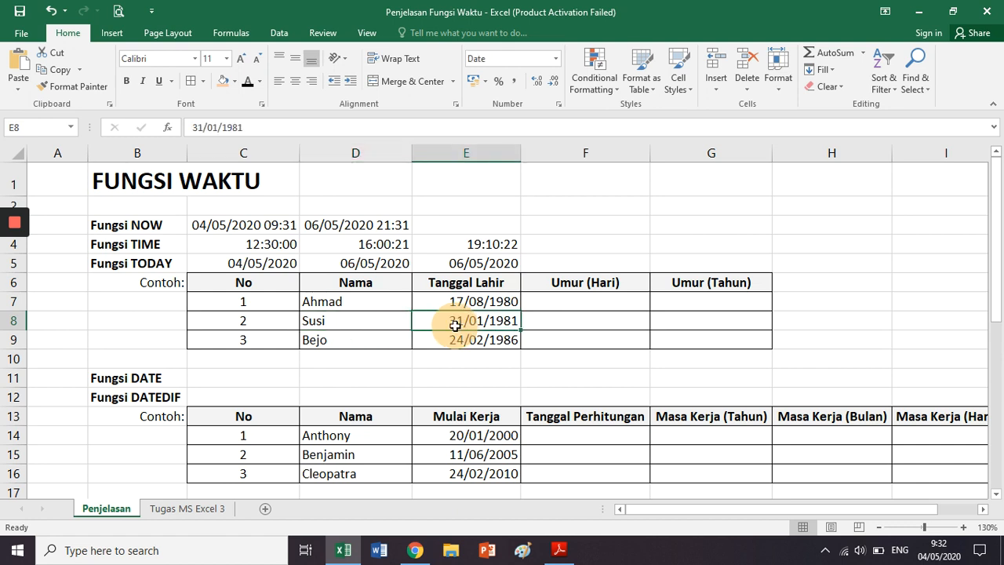
pyautogui.click(366, 352)
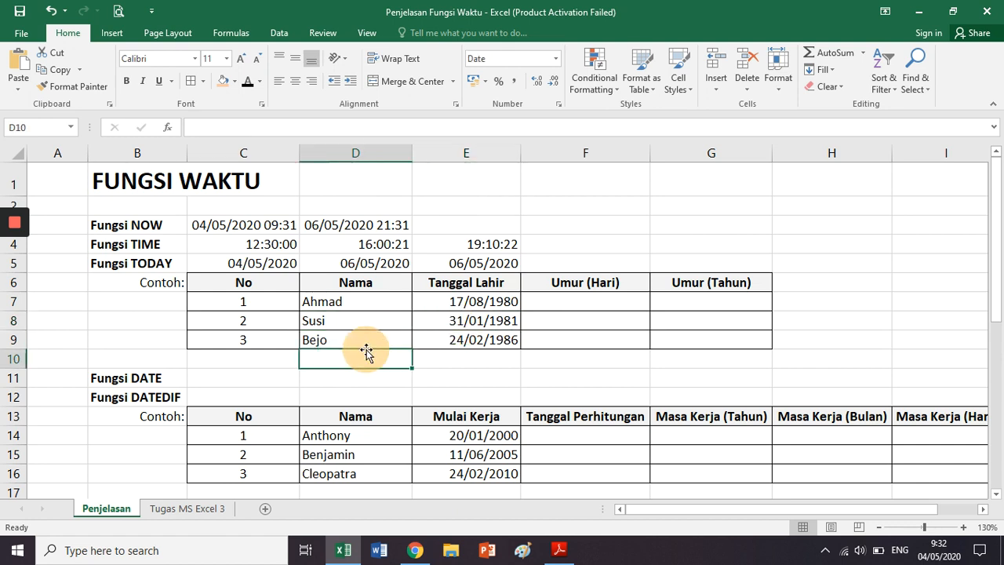
pyautogui.click(455, 342)
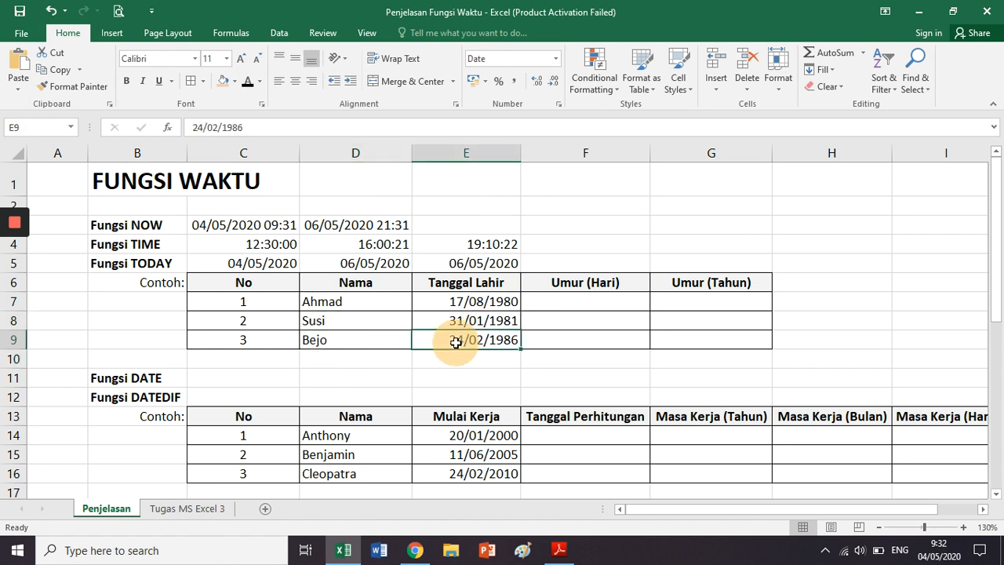
# - Enter the formula =TODAY()-E7 in cell F7 to calculate the first person's age in days
pyautogui.click(573, 304)
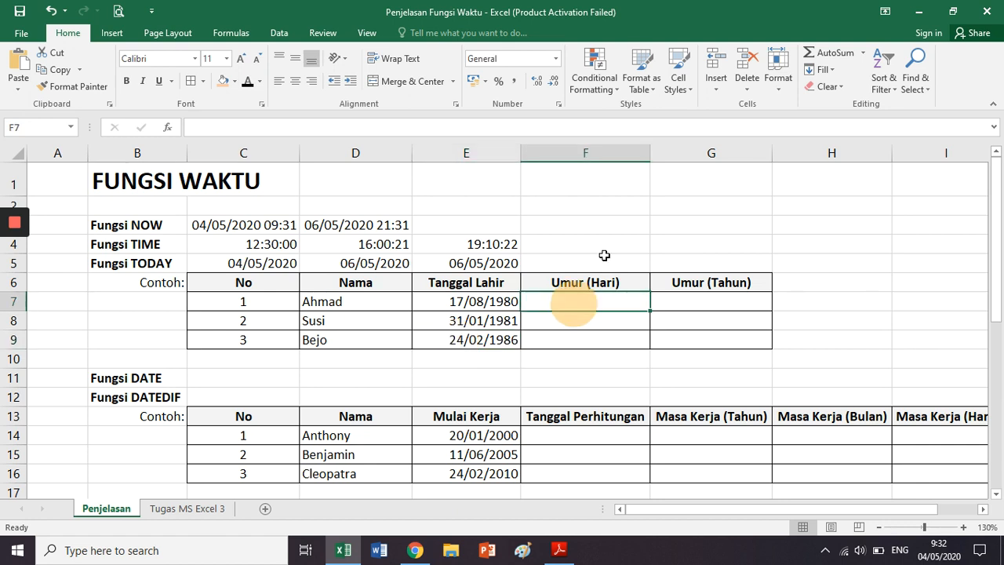
pyautogui.write('=')
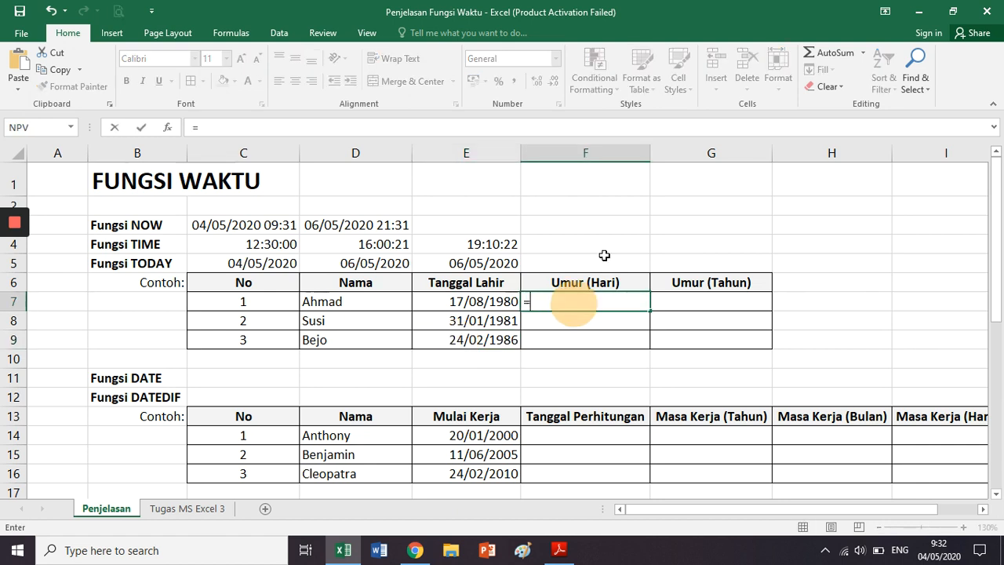
pyautogui.write('TODAY')
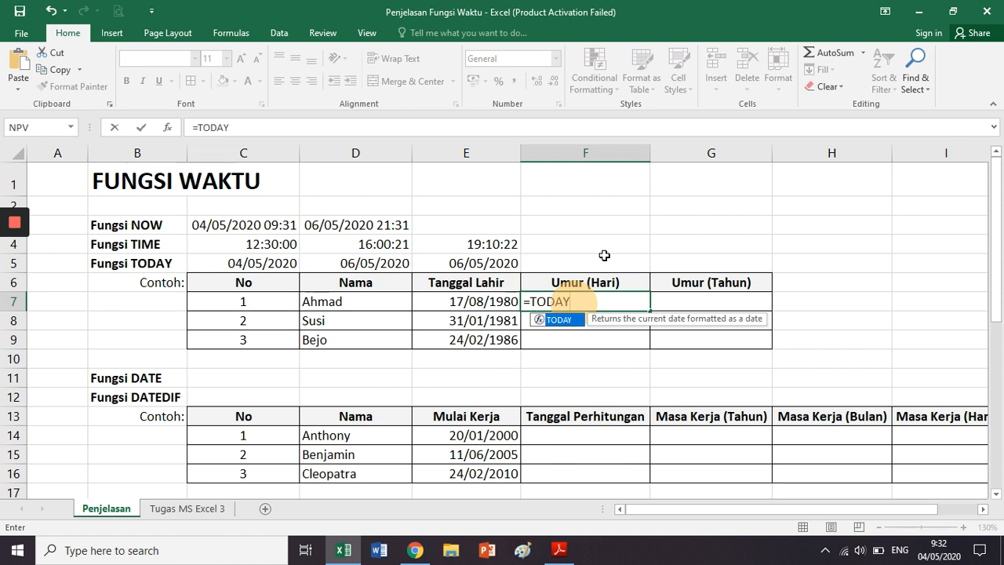
pyautogui.write('()')
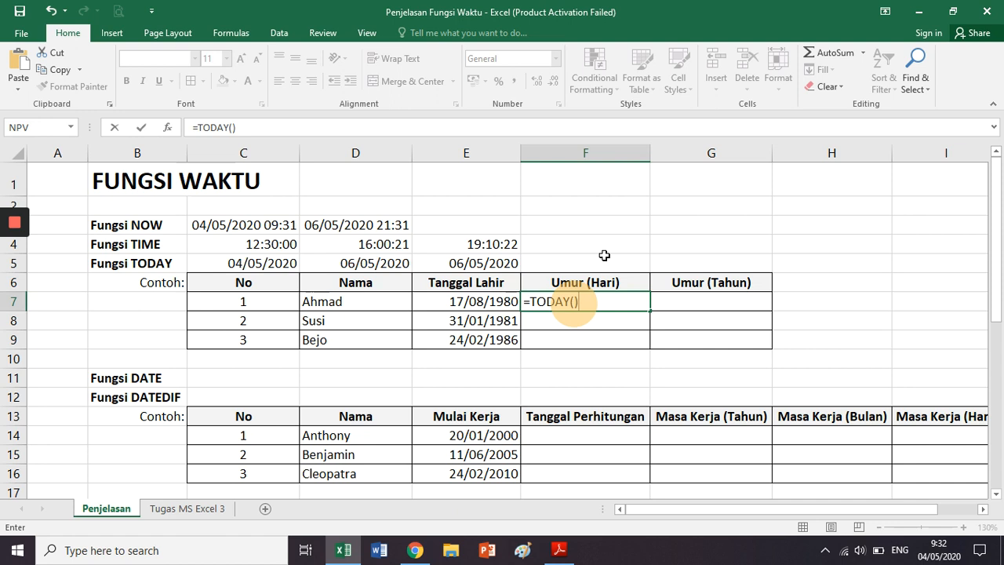
pyautogui.write('-')
pyautogui.click(491, 304)
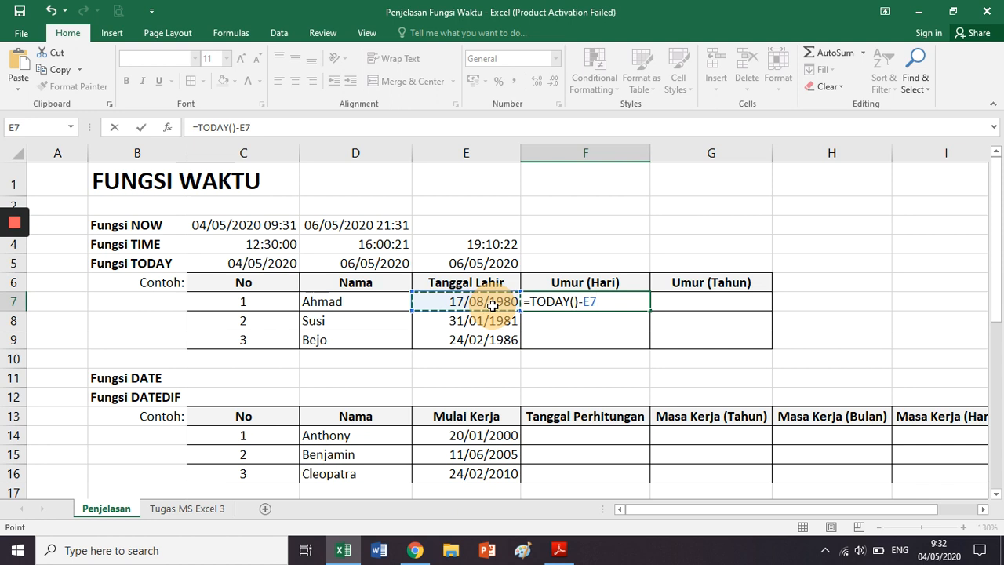
pyautogui.press('Return')
# - Format the result in cell F7 as Number and apply the comma thousands separator style
pyautogui.press('Up')
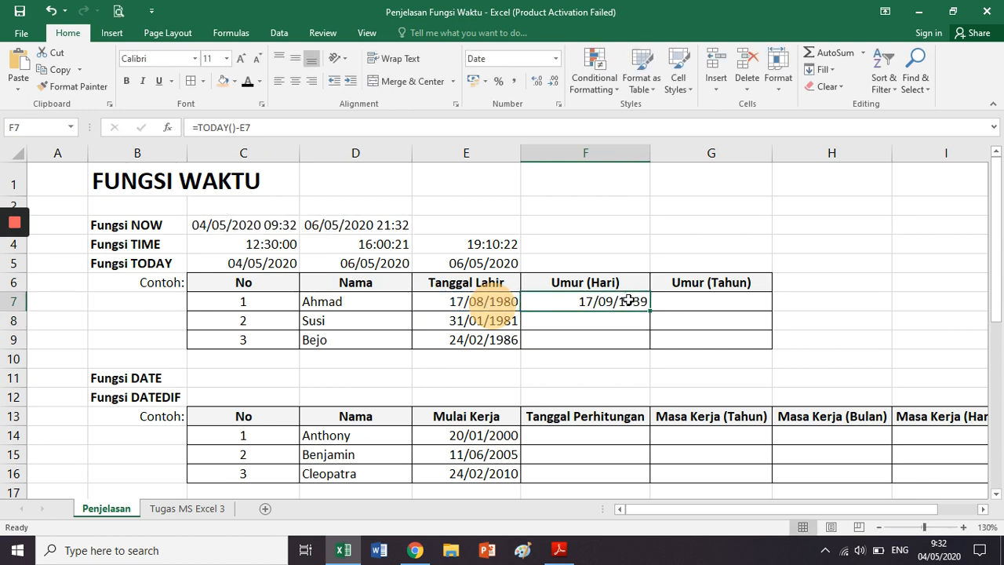
pyautogui.click(558, 59)
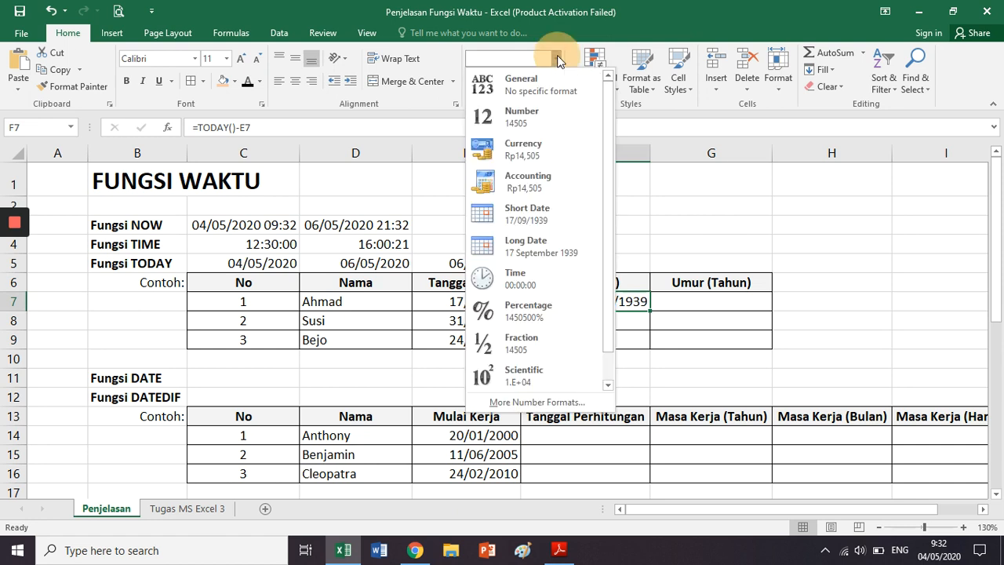
pyautogui.click(543, 114)
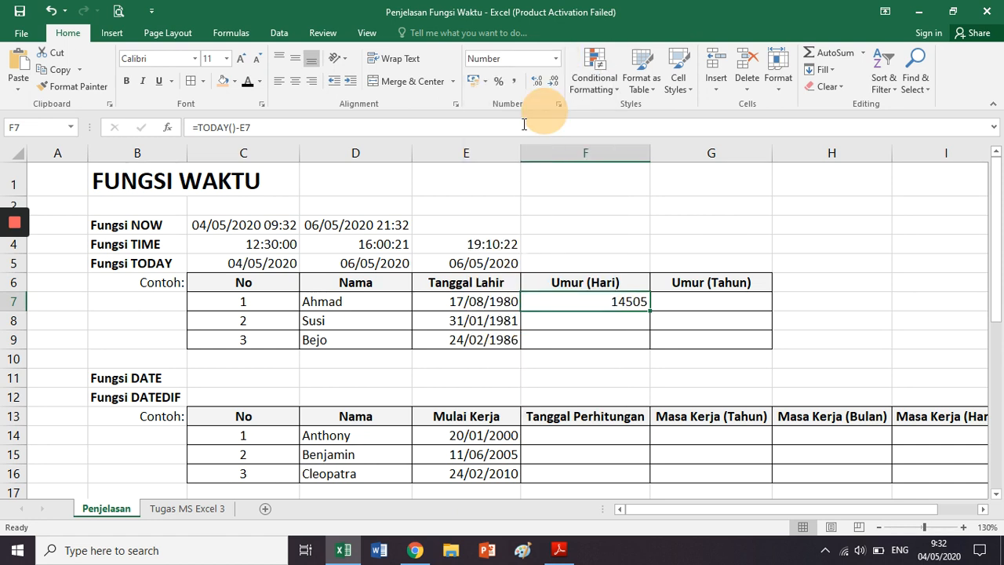
pyautogui.click(514, 83)
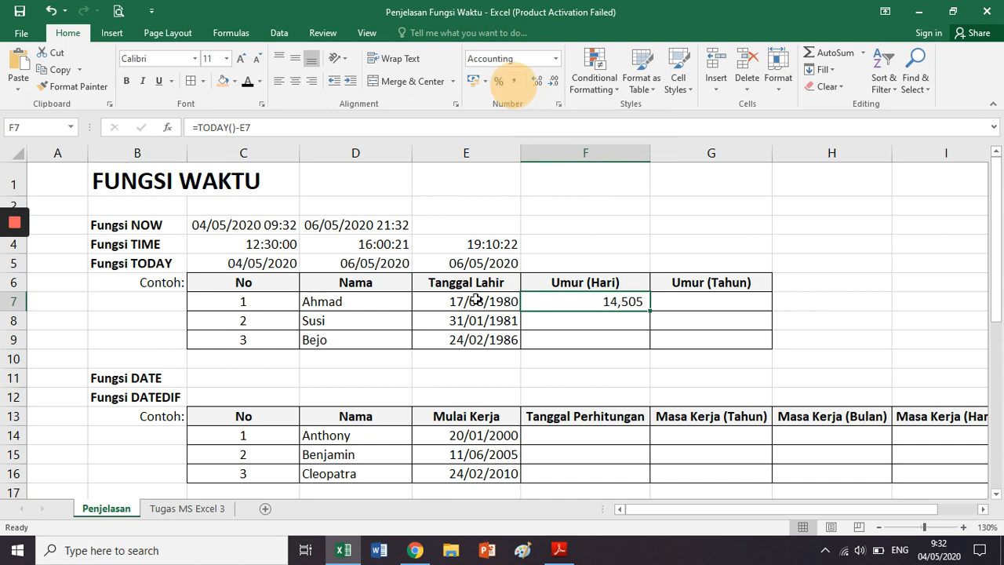
# - Check the age-in-days formula in cell F7 against its row and fill it down through F9
pyautogui.click(352, 303)
pyautogui.click(563, 302)
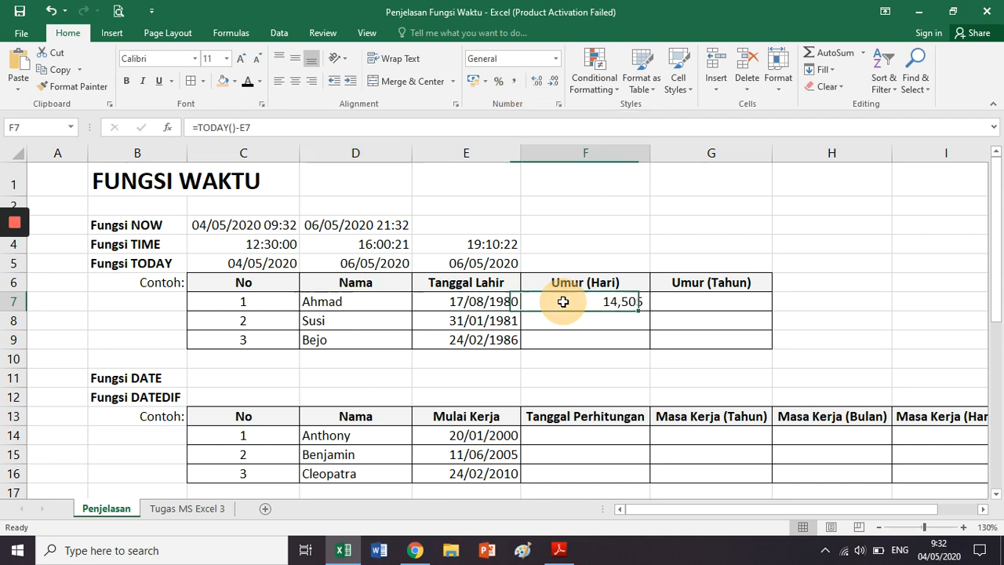
pyautogui.click(295, 128)
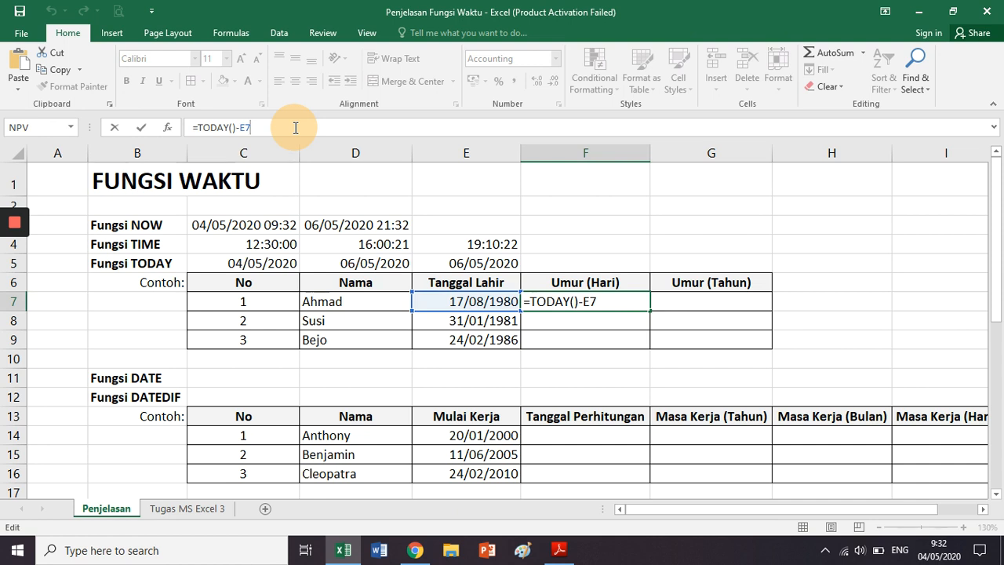
pyautogui.press('Return')
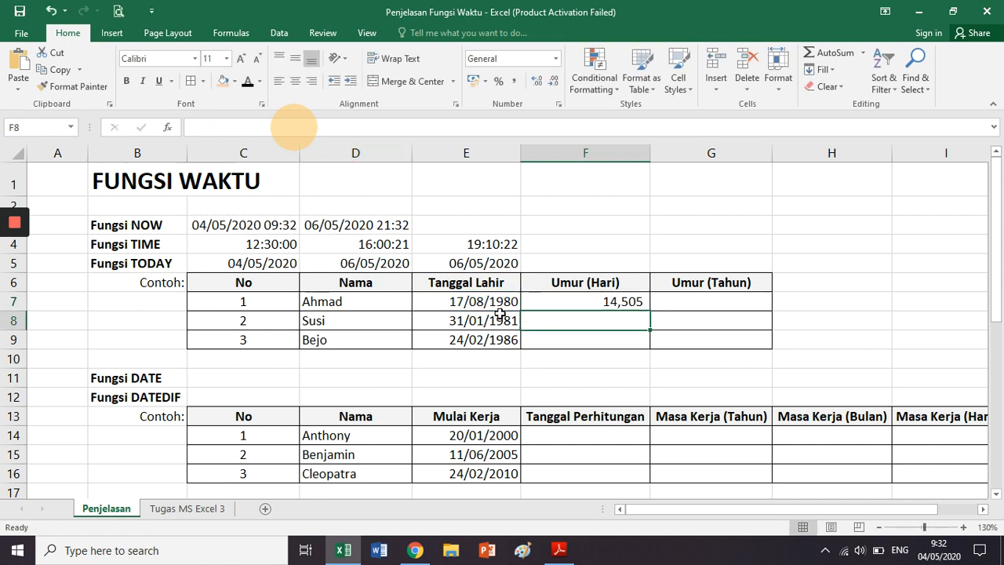
pyautogui.press('Up')
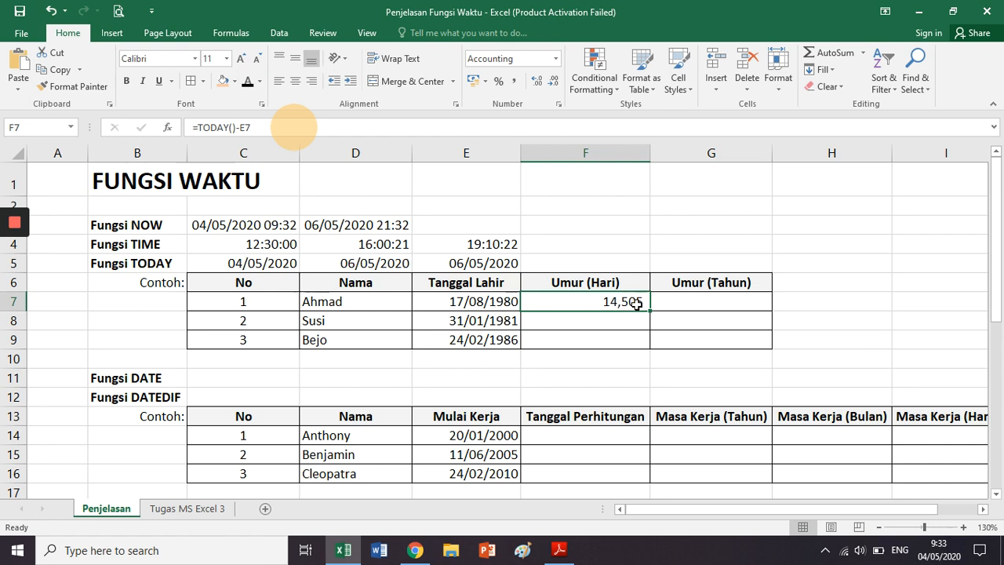
pyautogui.moveTo(650, 313); pyautogui.dragTo(647, 345)
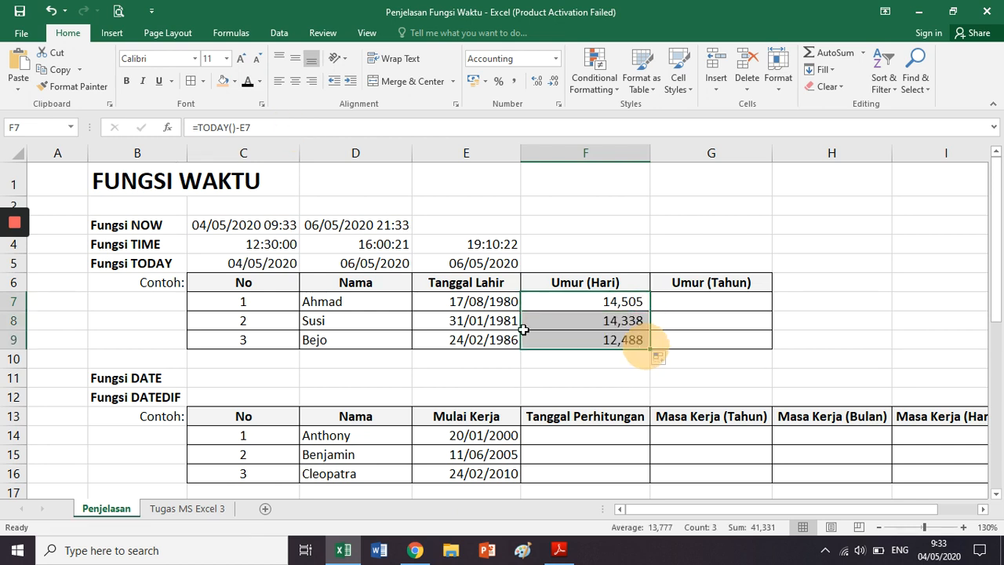
# - Review the copied Umur (Hari) formulas and results for each person in F7 to F9
pyautogui.click(399, 319)
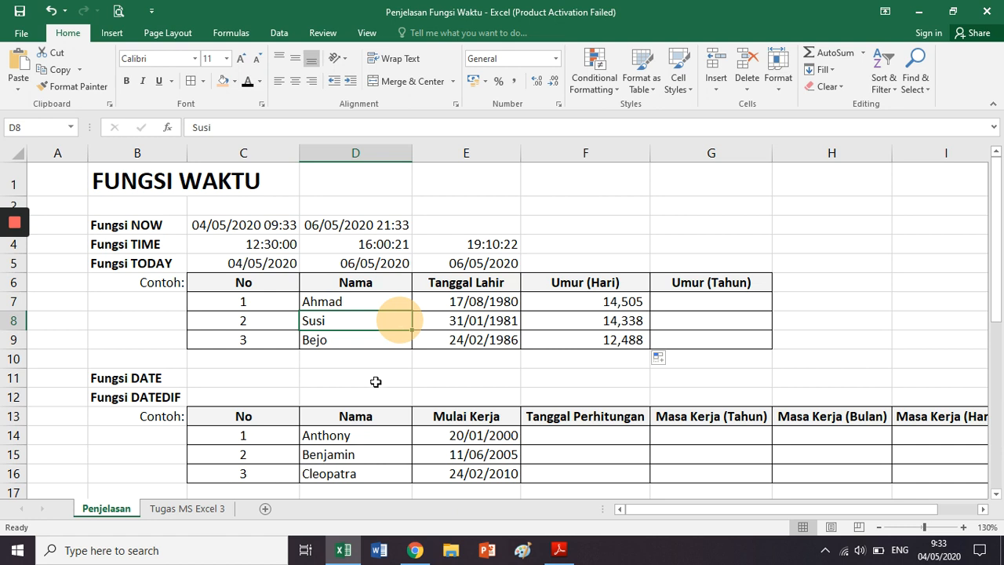
pyautogui.click(376, 343)
pyautogui.click(575, 316)
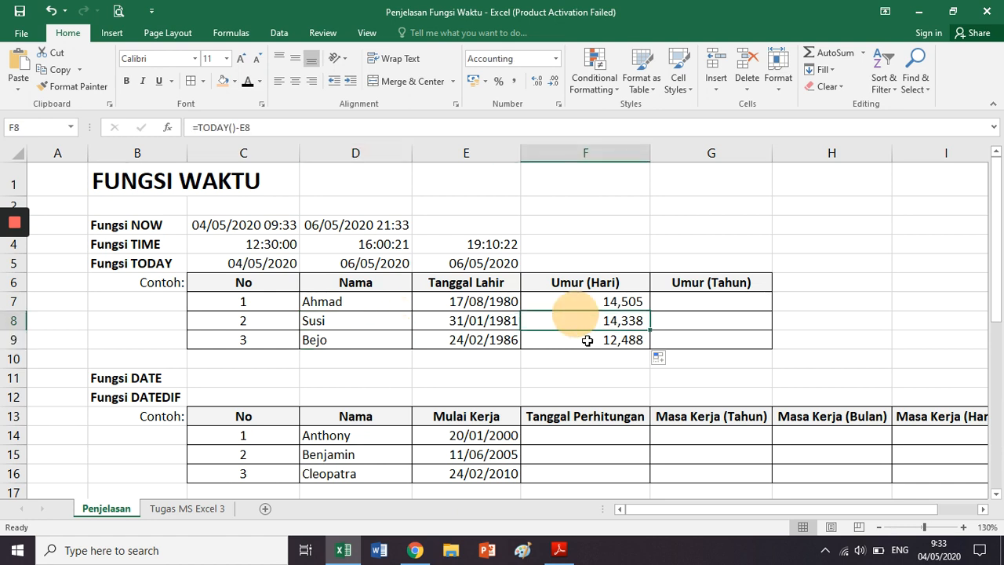
pyautogui.click(580, 338)
pyautogui.click(587, 299)
pyautogui.click(579, 337)
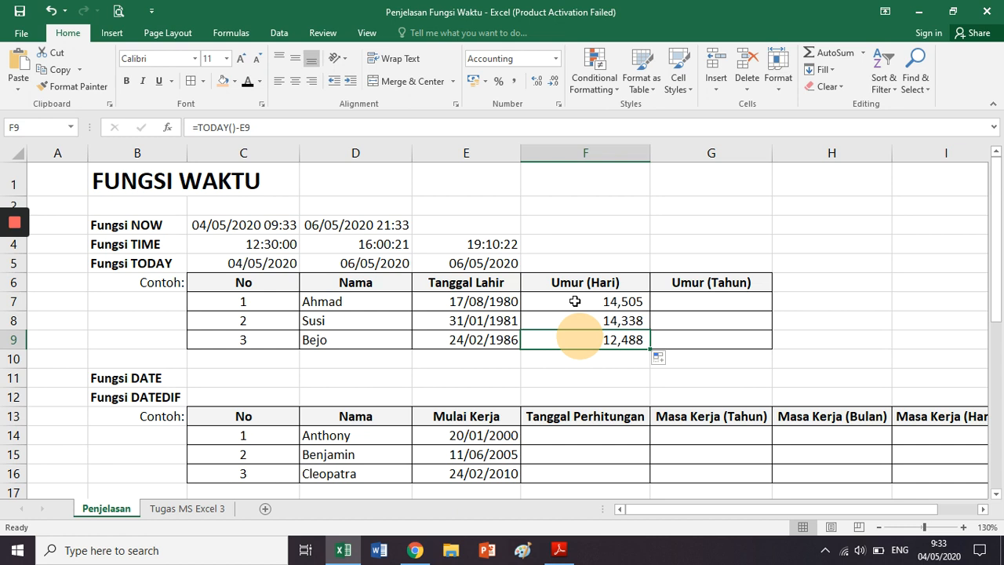
pyautogui.click(575, 301)
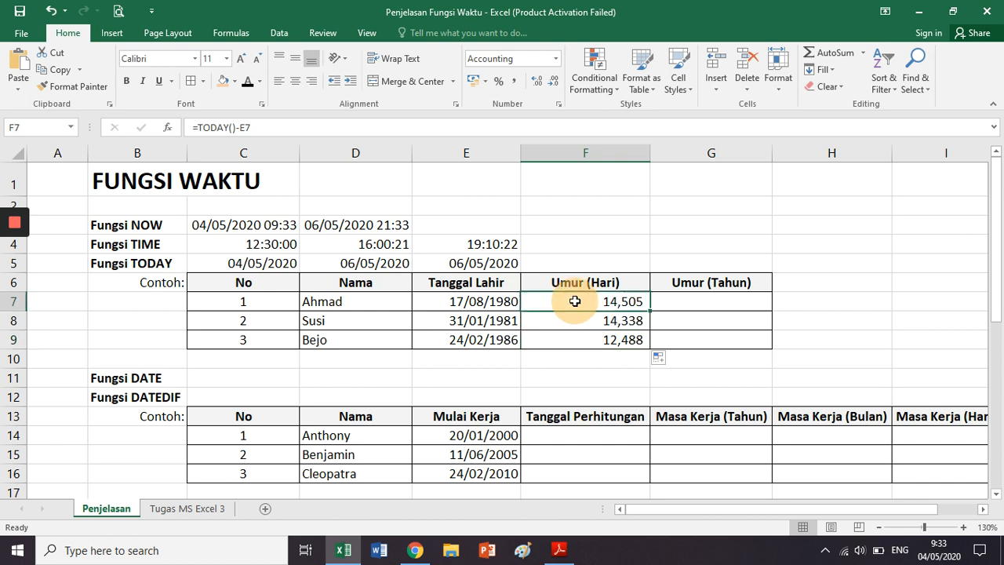
# - Enter the formula =F7/365 in cell G7 to convert the first person's age to years
pyautogui.click(699, 306)
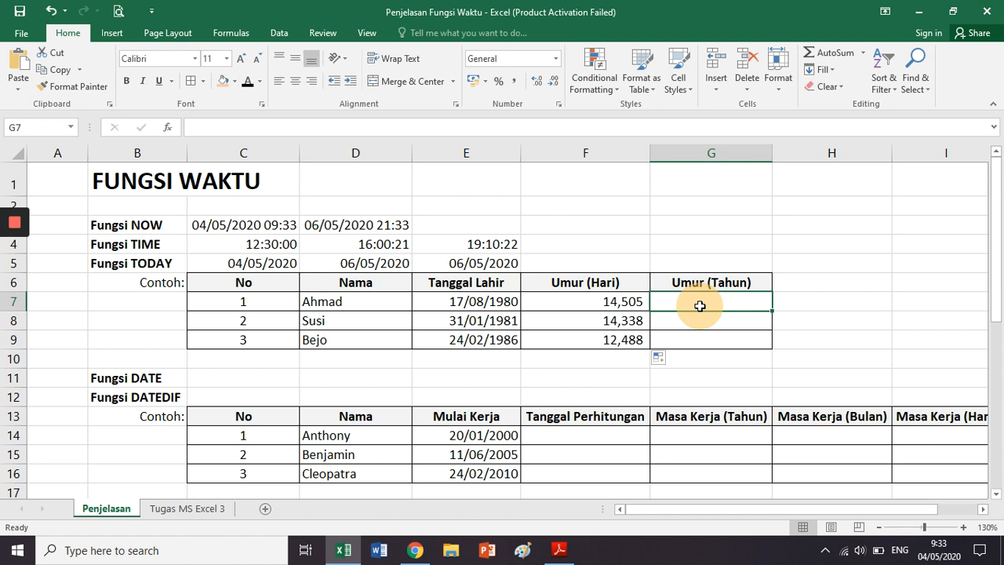
pyautogui.write('=')
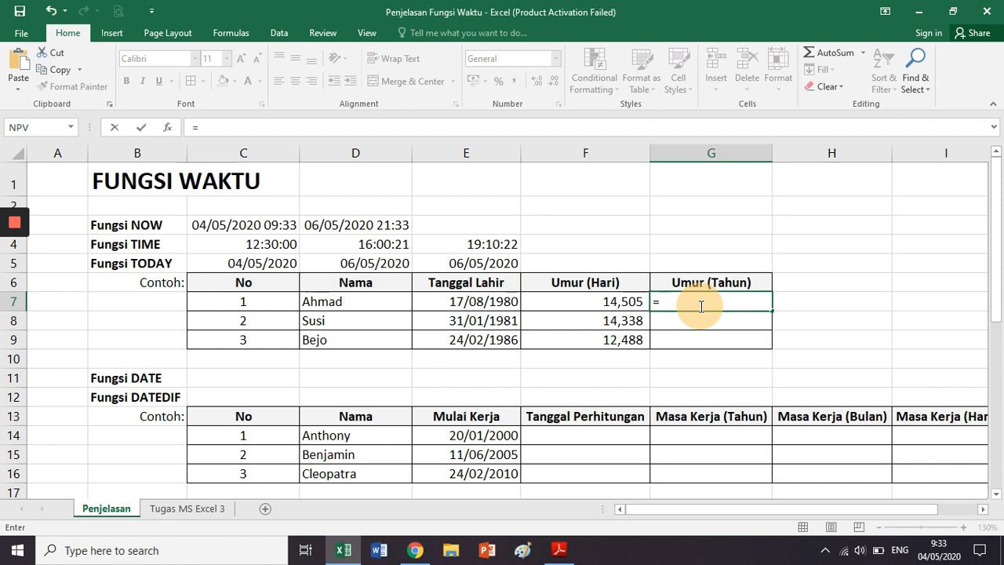
pyautogui.press('Left')
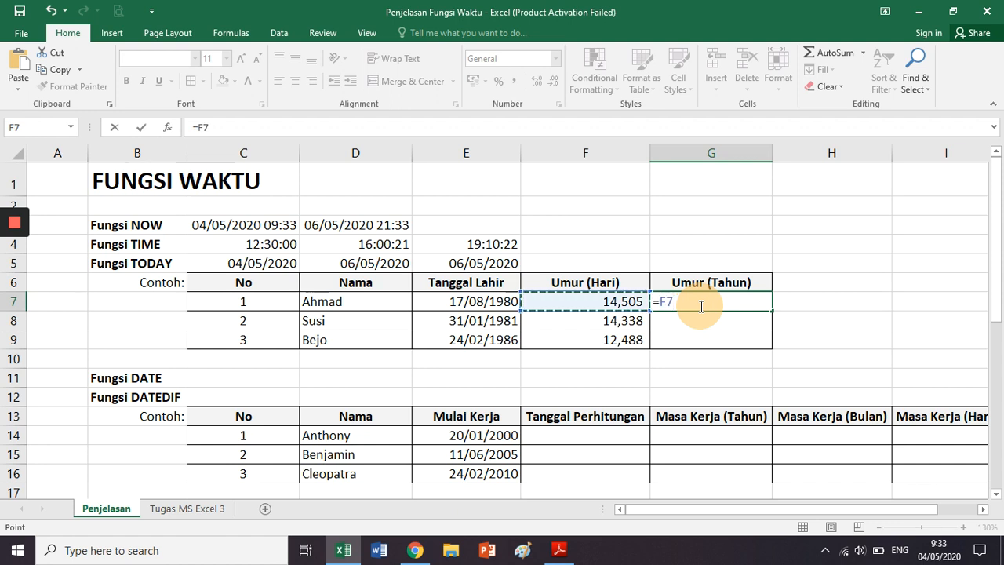
pyautogui.write('/3')
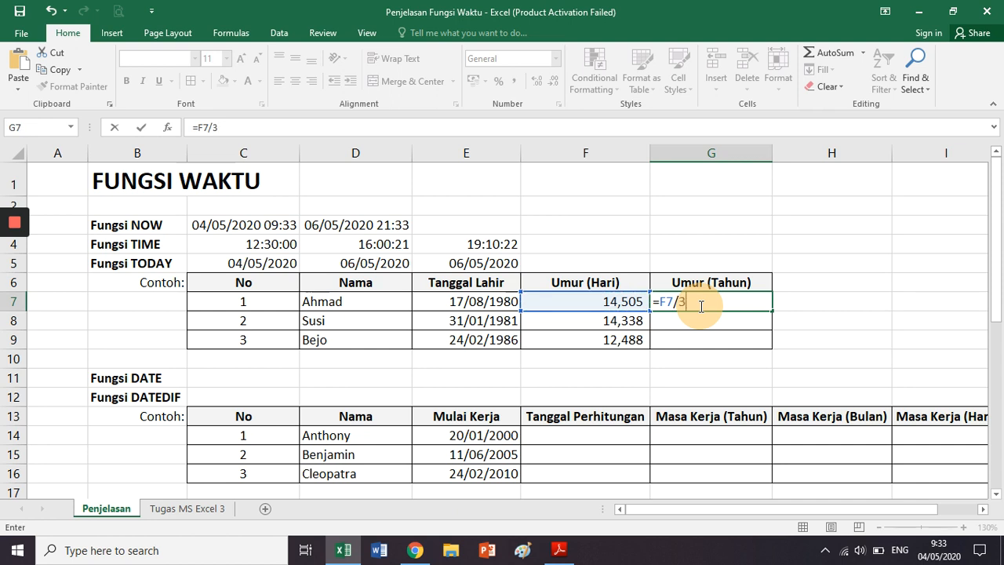
pyautogui.write('65')
pyautogui.press('Return')
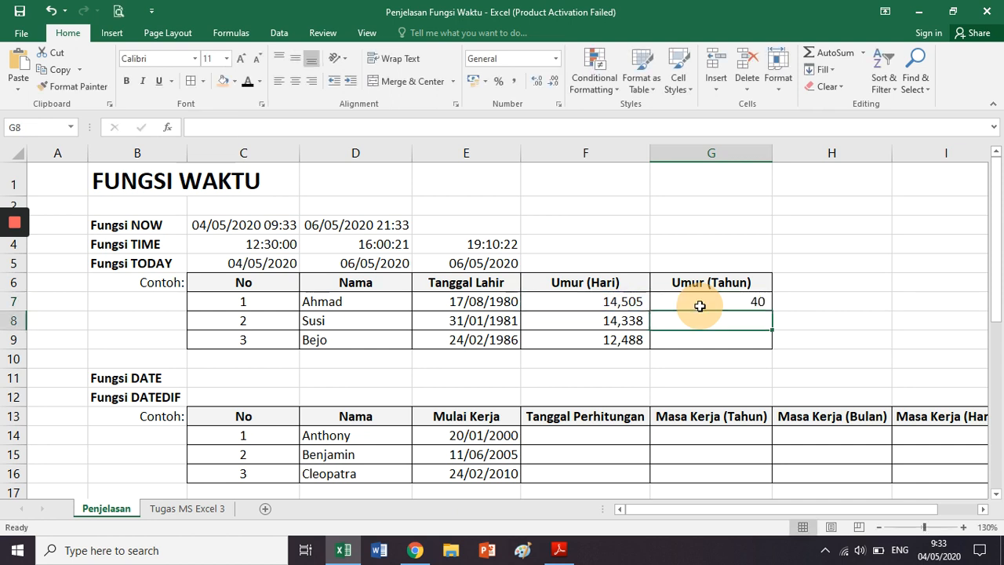
# - Show the age in cell G7 with two decimal places and fill the formula down through G9
pyautogui.click(699, 306)
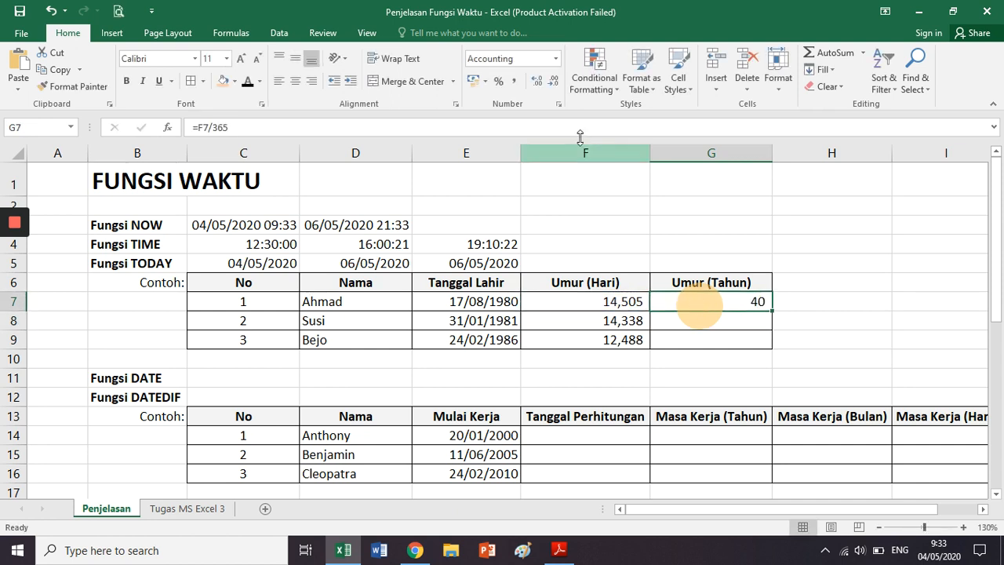
pyautogui.click(538, 87)
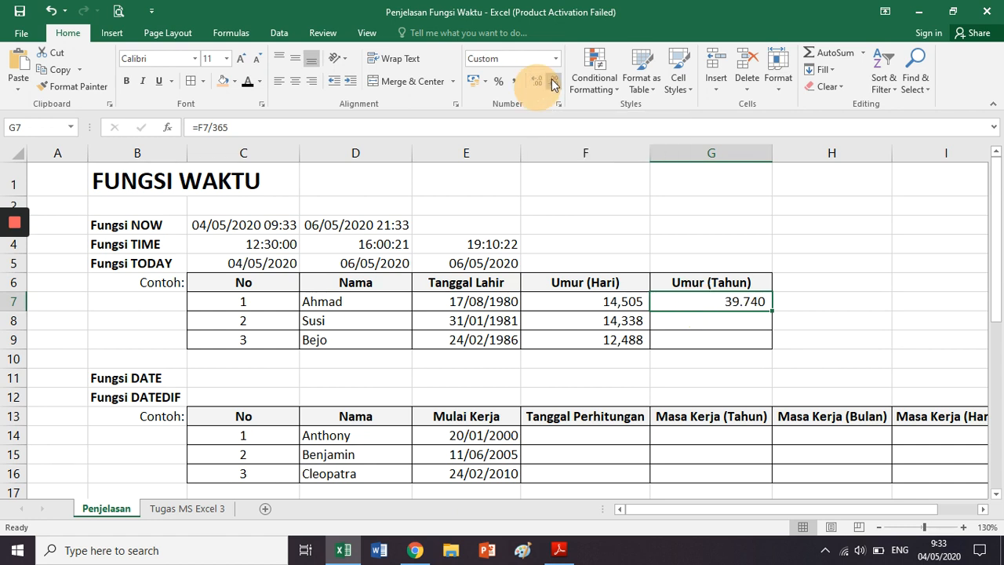
pyautogui.click(552, 81)
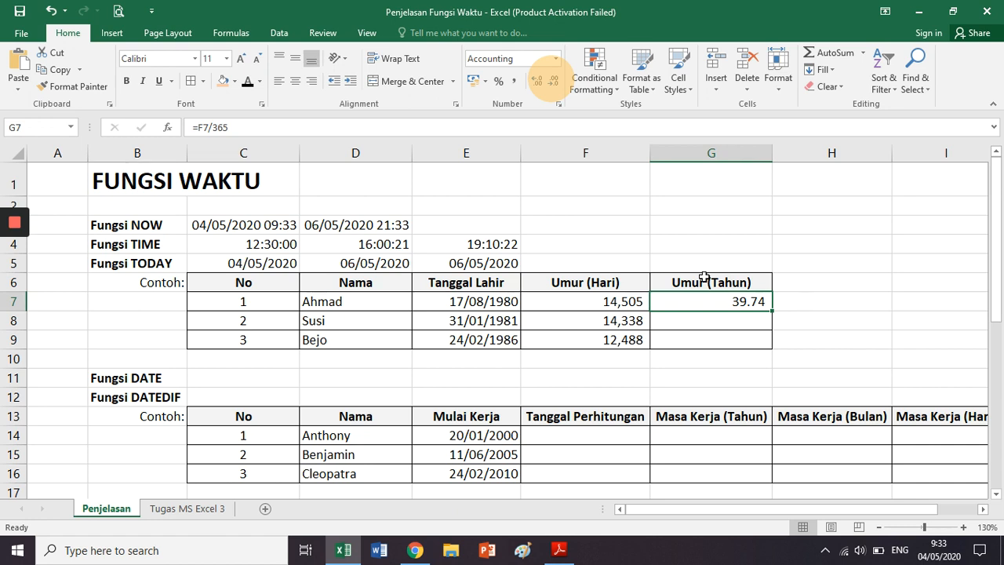
pyautogui.moveTo(771, 310); pyautogui.dragTo(765, 344)
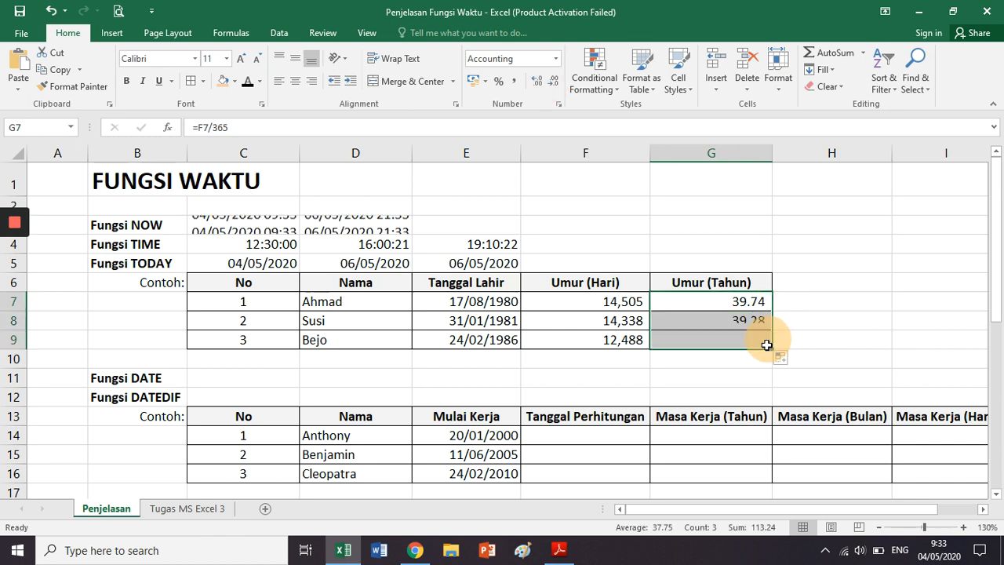
# - Review the Umur (Tahun) results and formulas in G7 to G9 against the names in the table
pyautogui.click(369, 329)
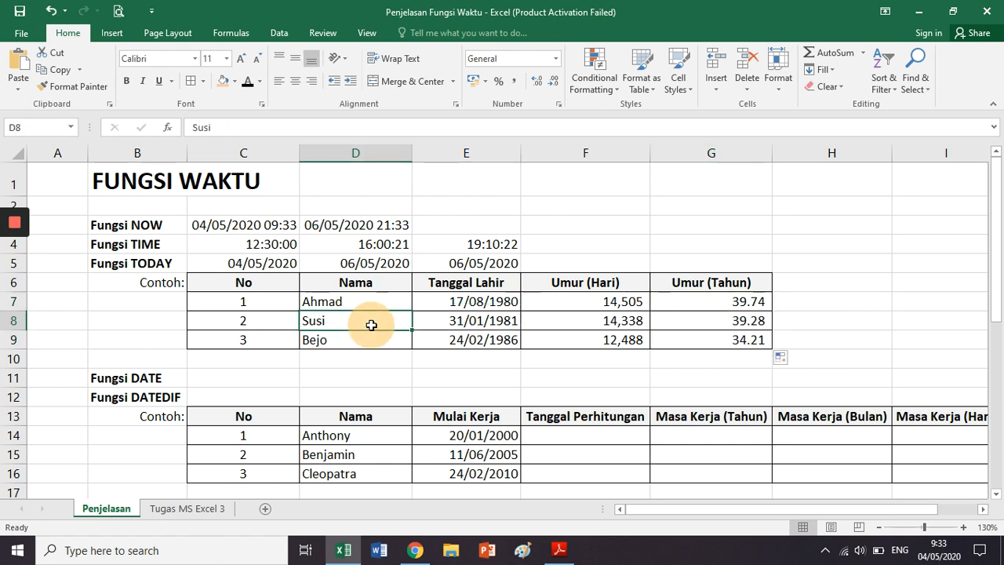
pyautogui.click(716, 327)
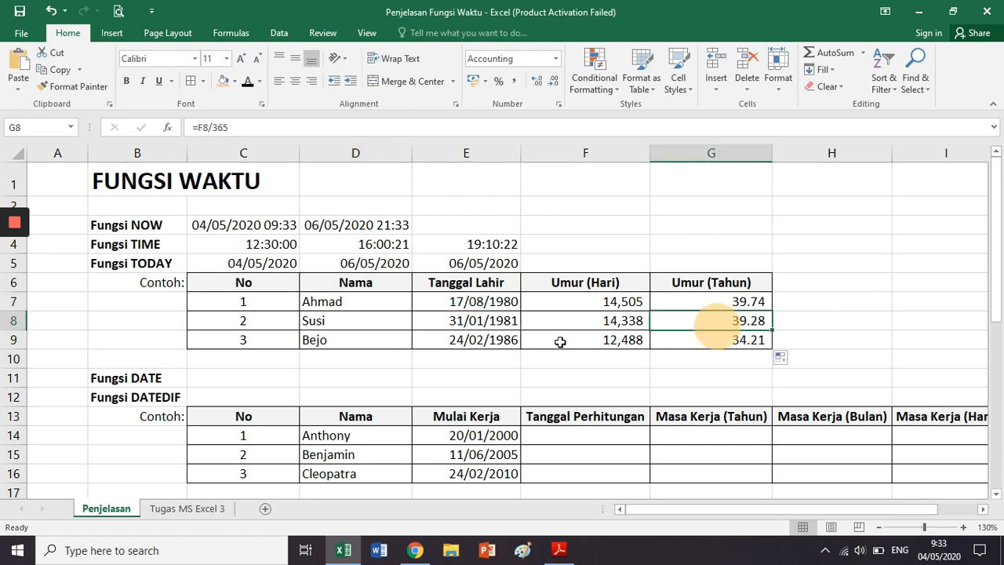
pyautogui.click(357, 336)
pyautogui.click(735, 340)
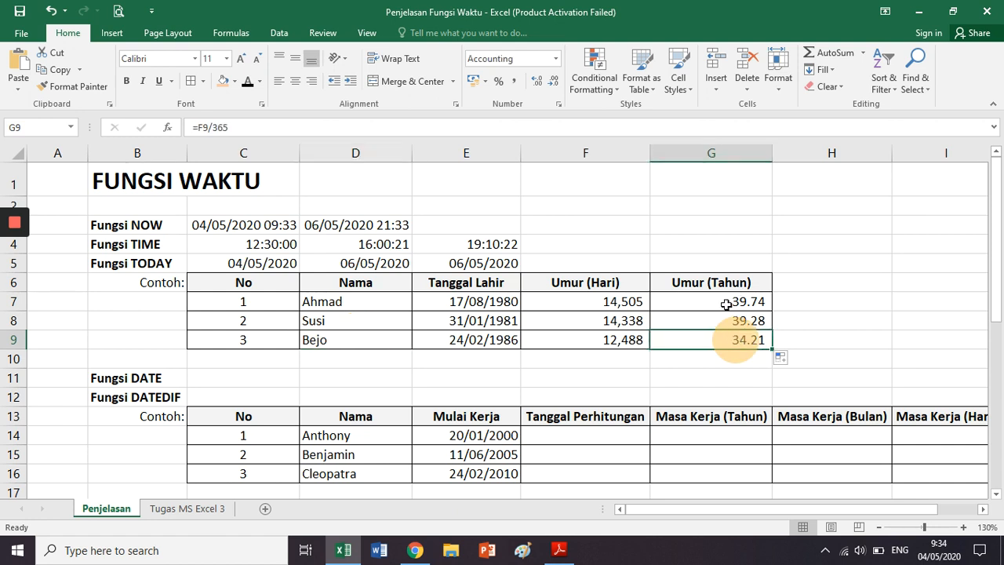
pyautogui.moveTo(733, 299); pyautogui.dragTo(726, 337)
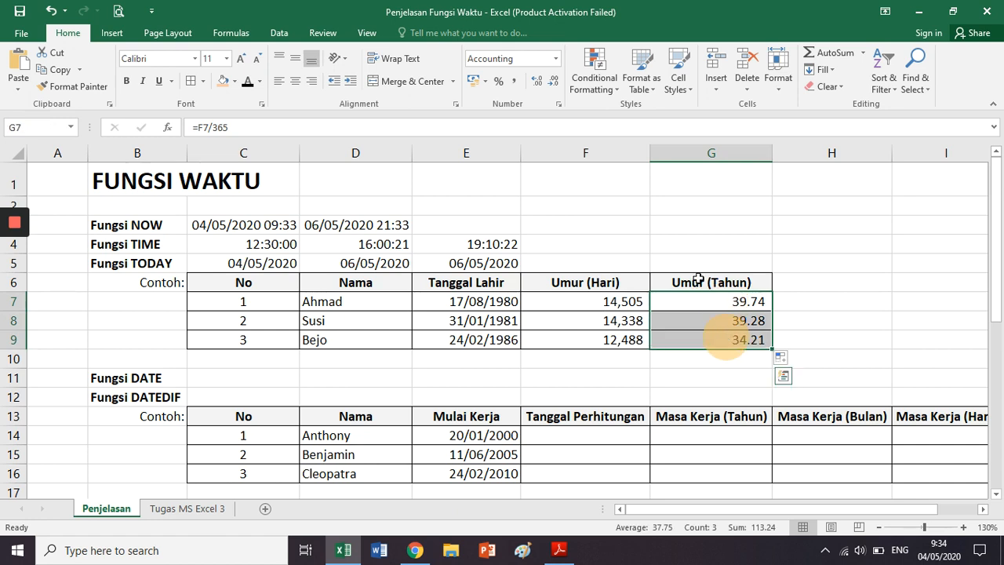
# - Go over the table's column headings and compare the Umur (Hari) and Umur (Tahun) columns
pyautogui.click(221, 281)
pyautogui.click(330, 281)
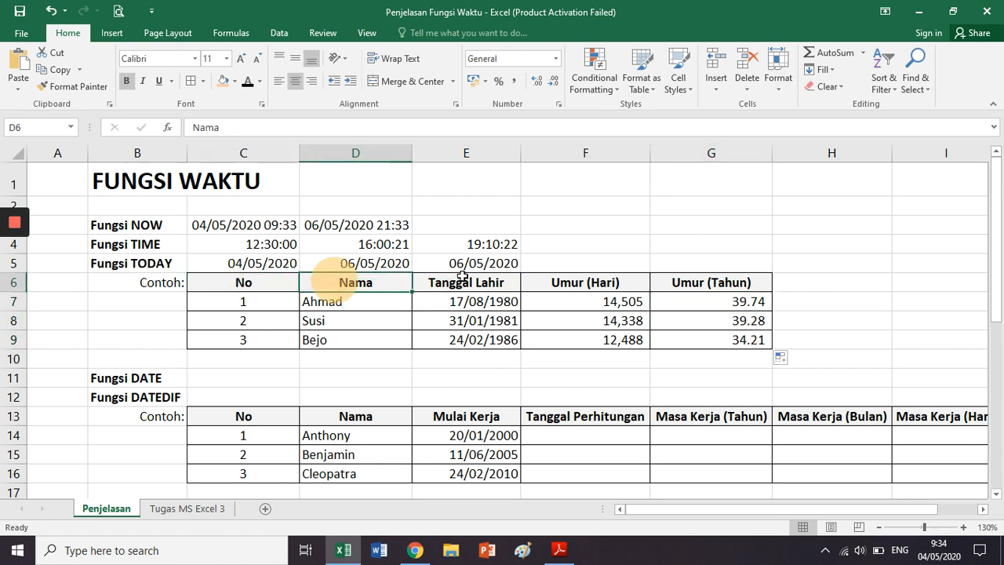
pyautogui.click(463, 276)
pyautogui.click(712, 285)
pyautogui.moveTo(712, 284); pyautogui.dragTo(706, 341)
pyautogui.click(710, 301)
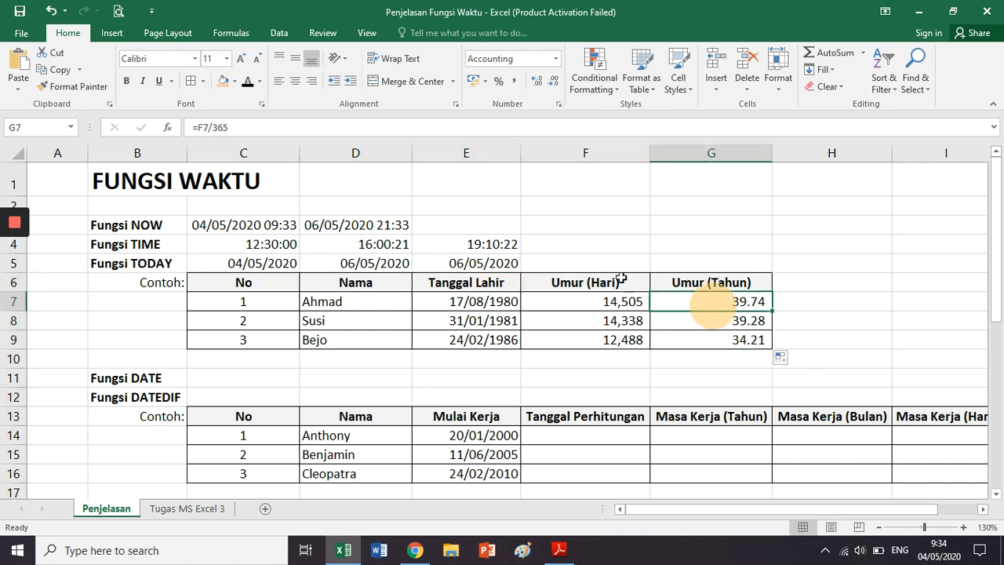
pyautogui.moveTo(605, 280); pyautogui.dragTo(609, 343)
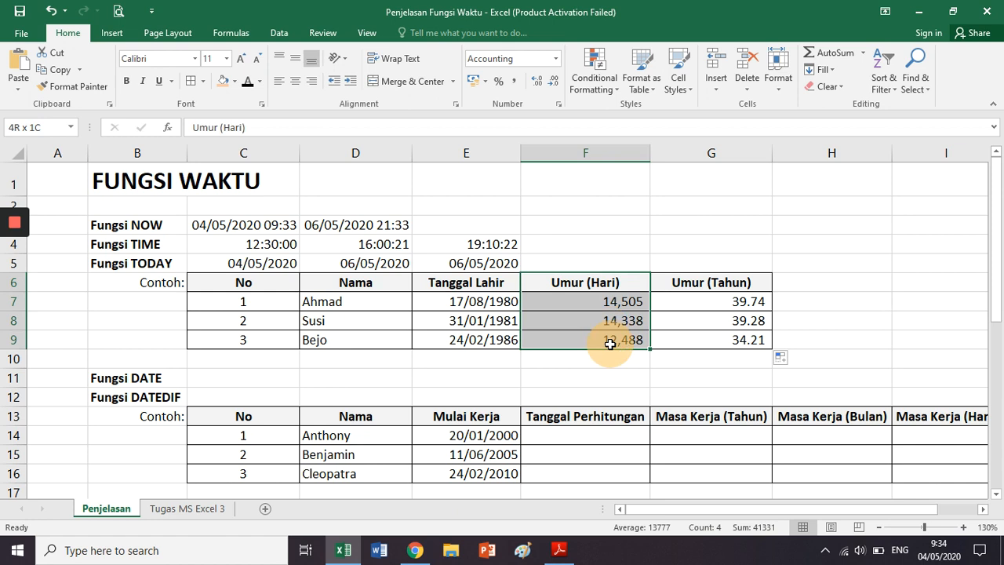
pyautogui.click(687, 305)
pyautogui.hotkey('shift', 'Down')
pyautogui.hotkey('shift', 'Down')
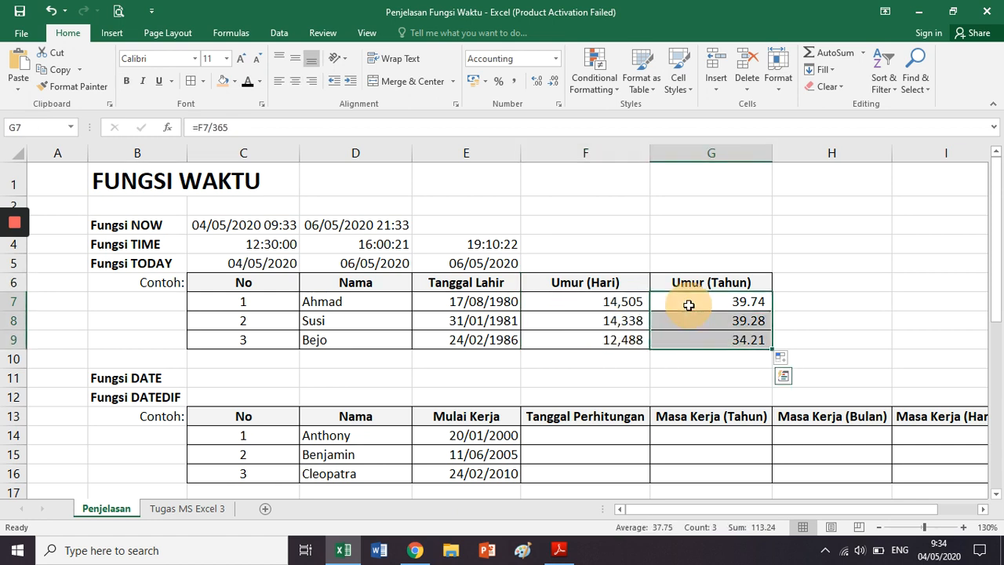
# - Clear the Umur (Tahun) results in G7 to G9 and write the formula =TODAY()-E7/365 in cell G7
pyautogui.press('Delete')
pyautogui.click(688, 305)
pyautogui.write('=')
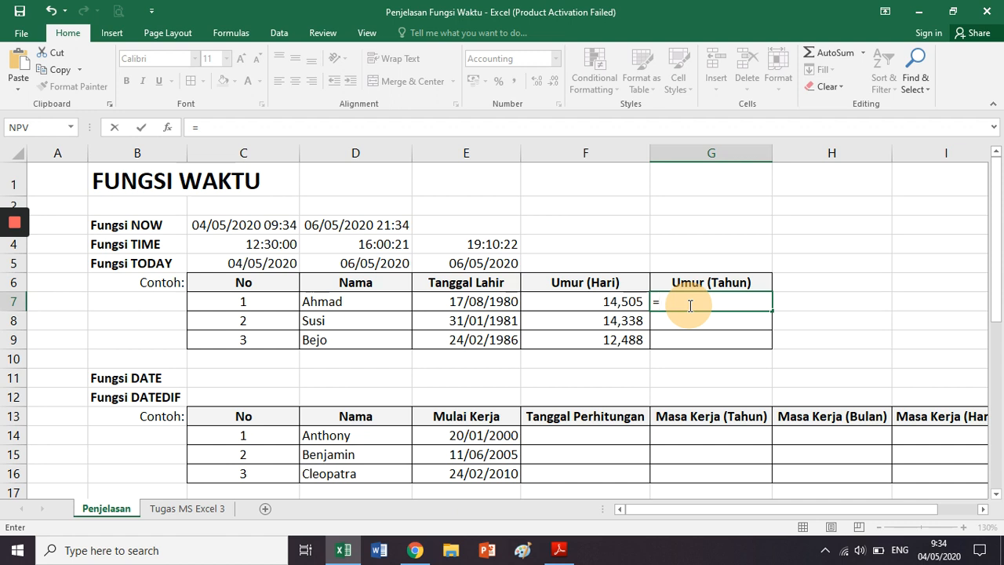
pyautogui.write('TODAY')
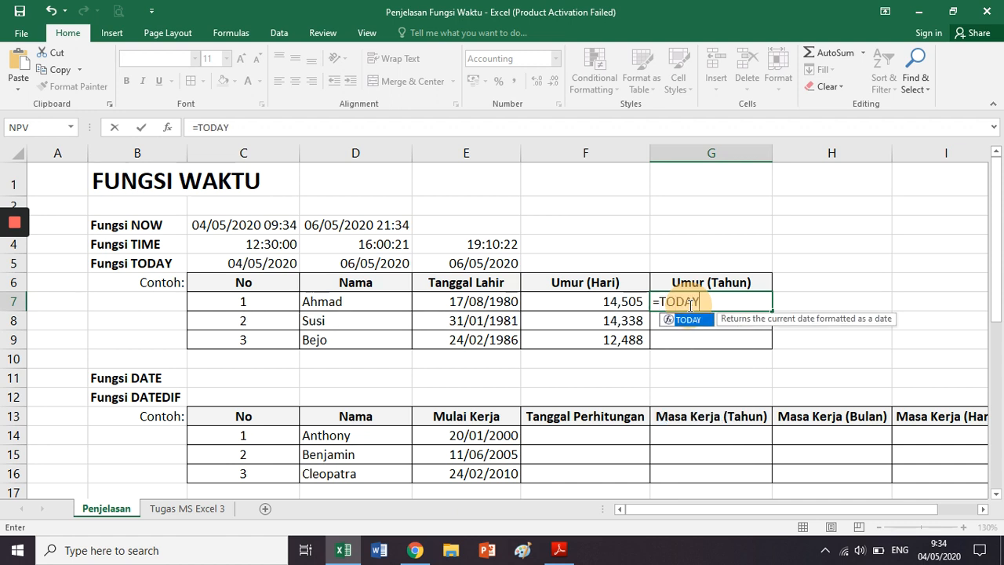
pyautogui.write('()')
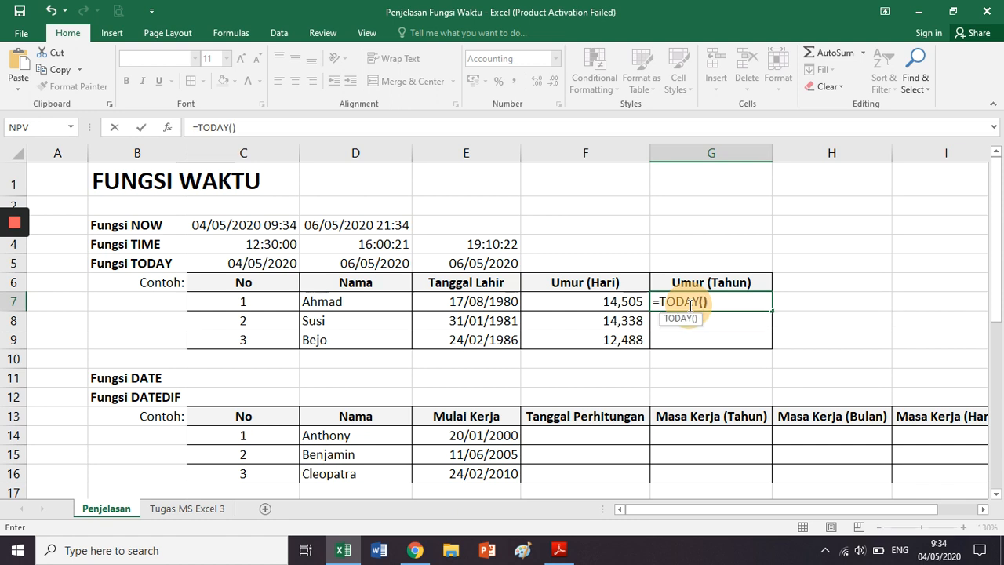
pyautogui.write('-')
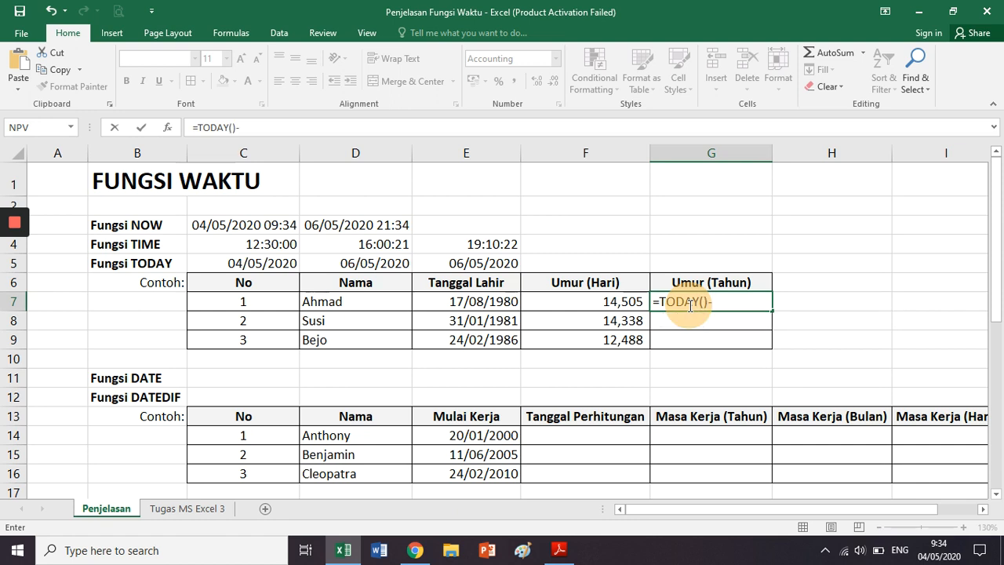
pyautogui.click(495, 301)
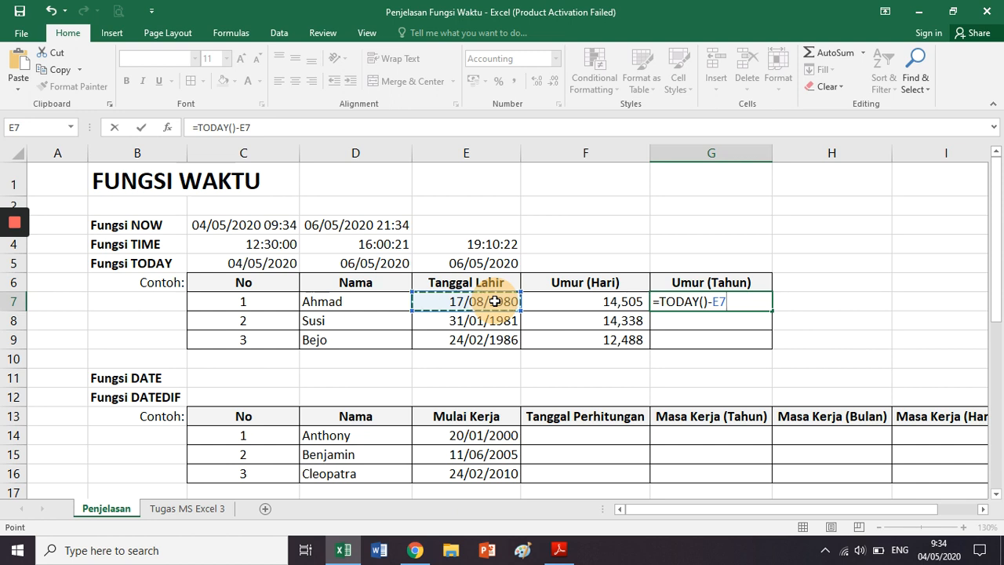
pyautogui.write('/365')
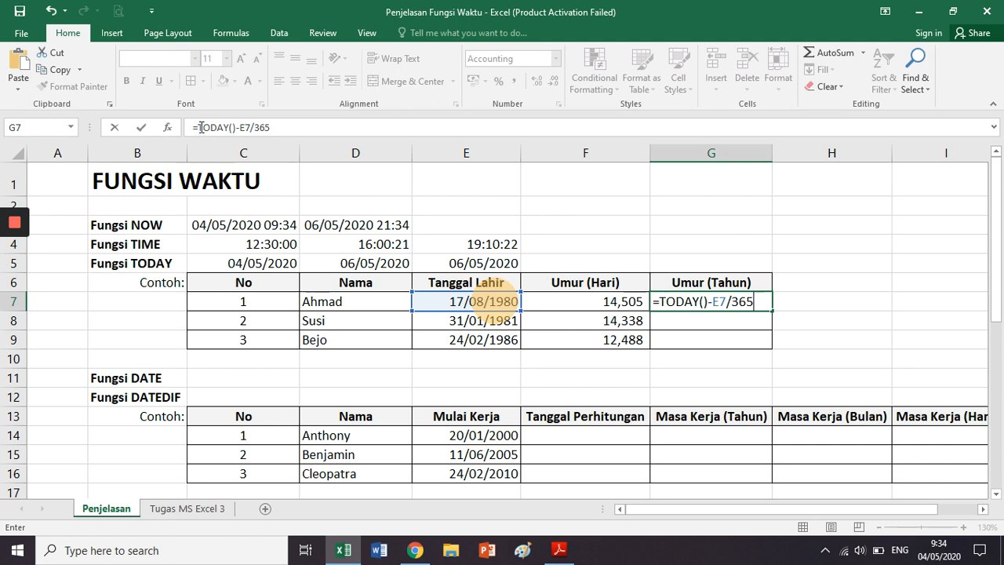
# - Enclose the date subtraction in parentheses so that G7 holds =(TODAY()-E7)/365, and confirm the formula
pyautogui.moveTo(199, 127); pyautogui.dragTo(248, 127)
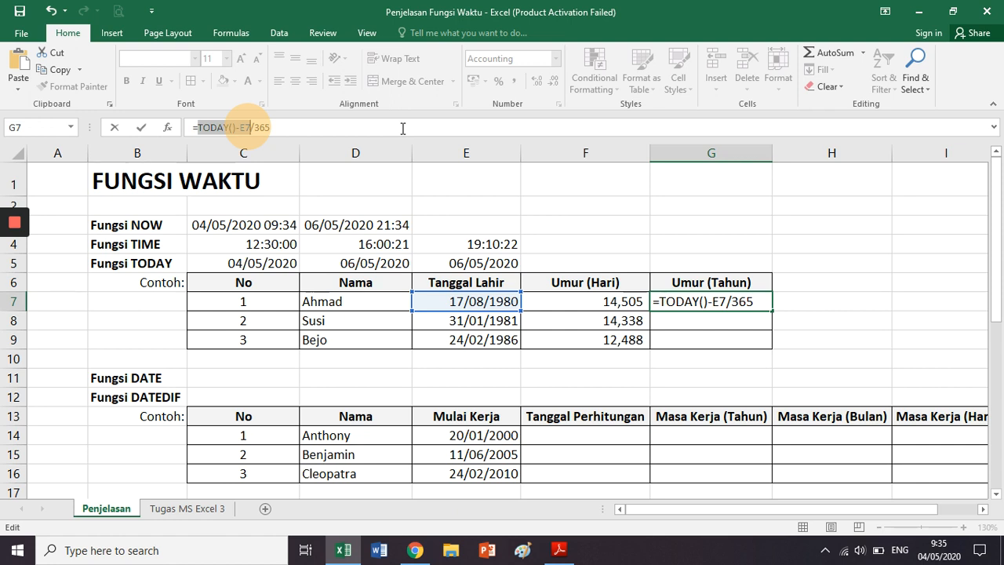
pyautogui.click(241, 127)
pyautogui.press('Left')
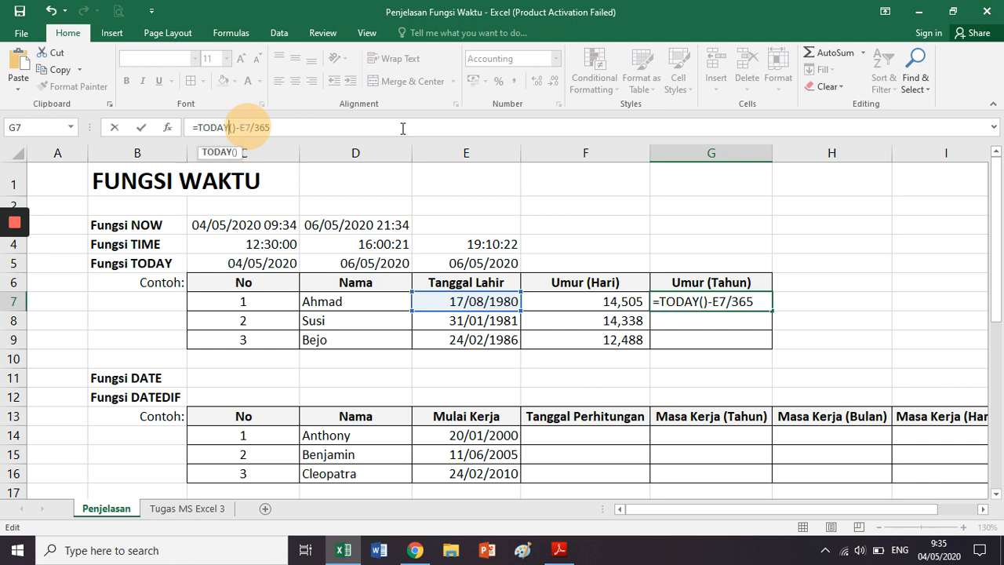
pyautogui.press('Left')
pyautogui.press('Left')
pyautogui.write('(')
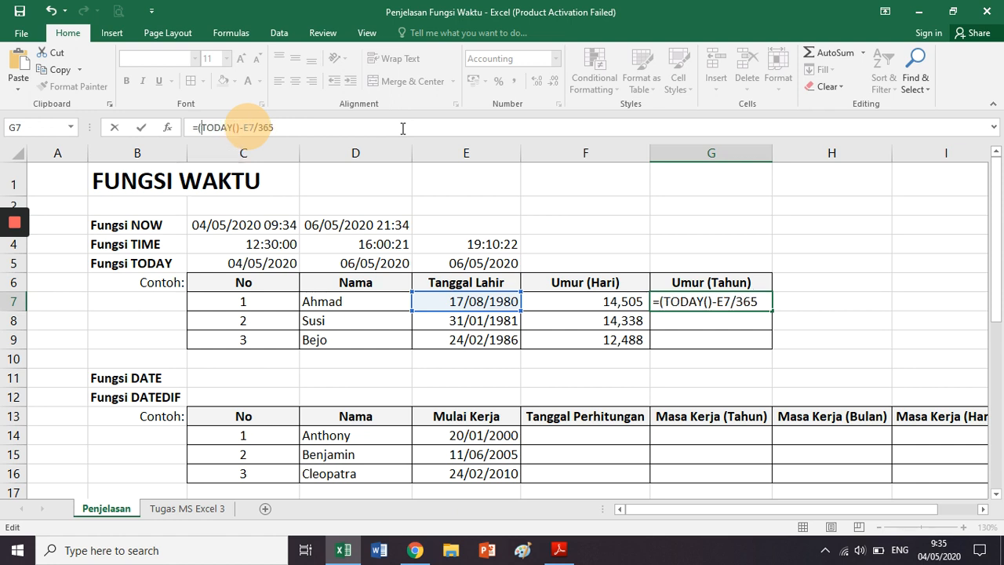
pyautogui.write(')')
pyautogui.press('Return')
# - Copy the age formula from G7 to cells G8 and G9
pyautogui.press('Up')
pyautogui.hotkey('ctrl', 'c')
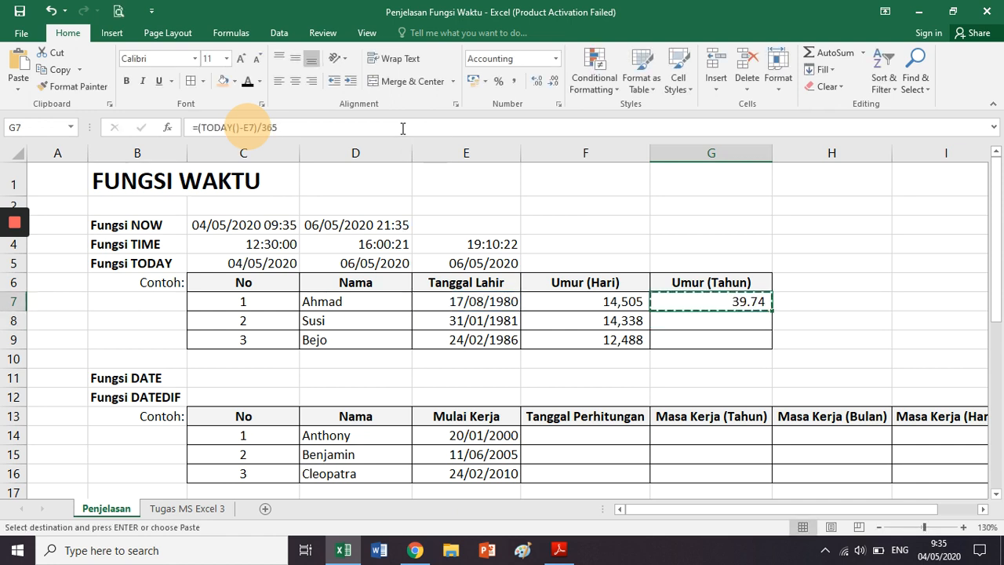
pyautogui.press('Down')
pyautogui.hotkey('shift', 'Down')
pyautogui.hotkey('ctrl', 'v')
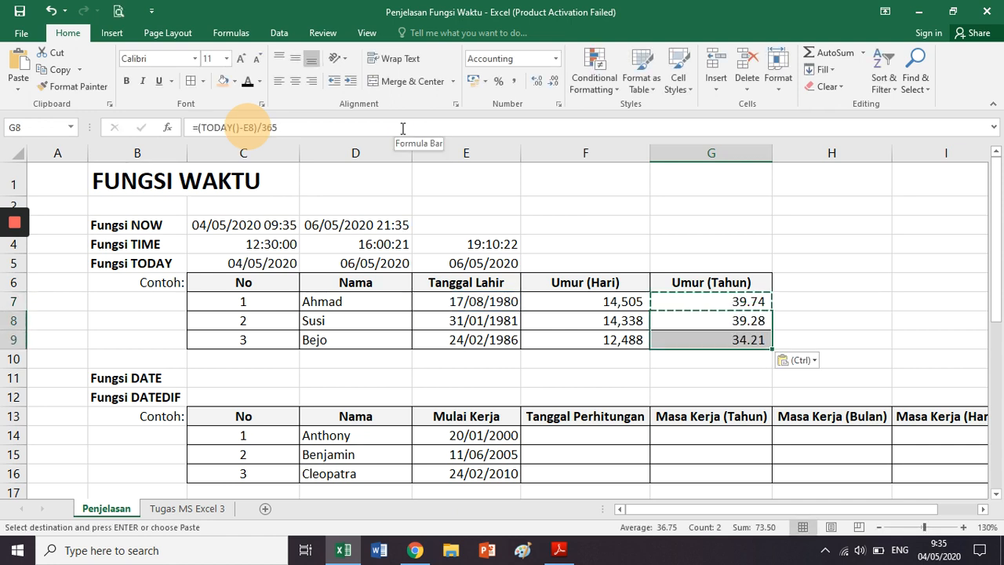
# - Select cell C11 beside the Fungsi DATE label
pyautogui.press('Right')
pyautogui.press('Down')
pyautogui.press('Left')
pyautogui.press('Down')
pyautogui.press('Left')
pyautogui.press('Left')
pyautogui.press('Left')
pyautogui.press('Left')
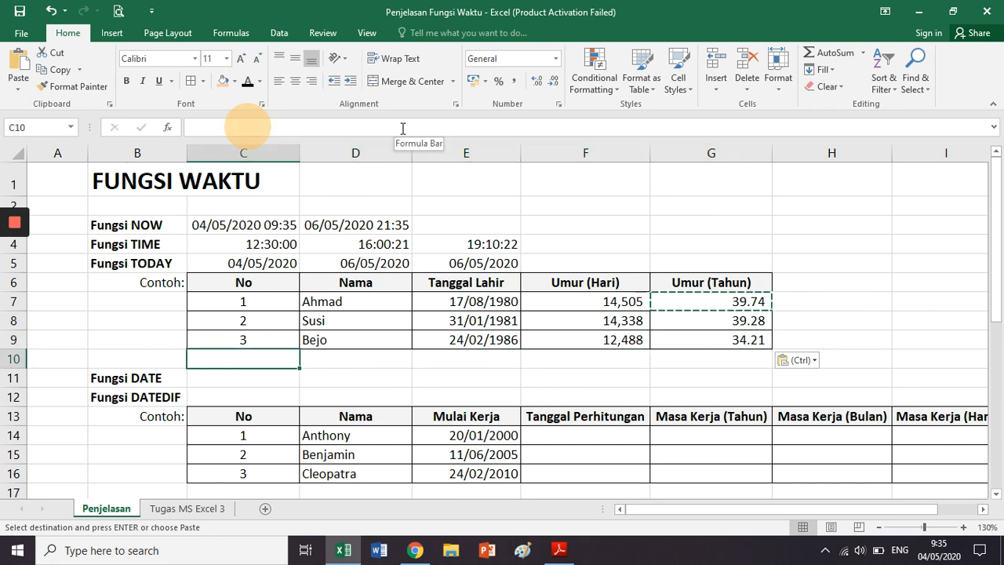
pyautogui.click(245, 374)
pyautogui.scroll(-3, 329, 313)
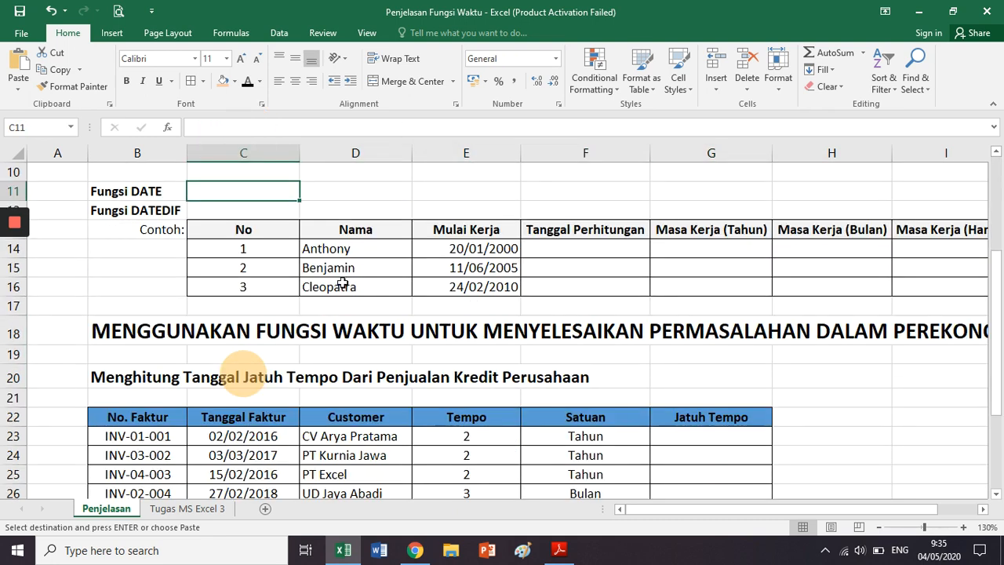
pyautogui.scroll(2, 345, 282)
# - Switch to the practicum guide in Adobe Reader and read the DATE function's description, syntax and example table
pyautogui.hotkey('alt', 'Tab')
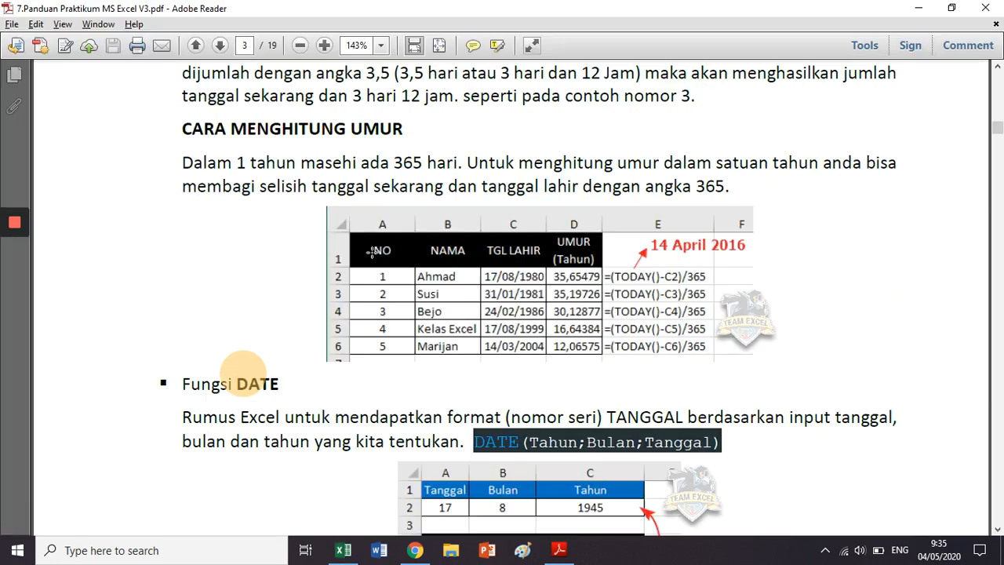
pyautogui.scroll(-5, 547, 392)
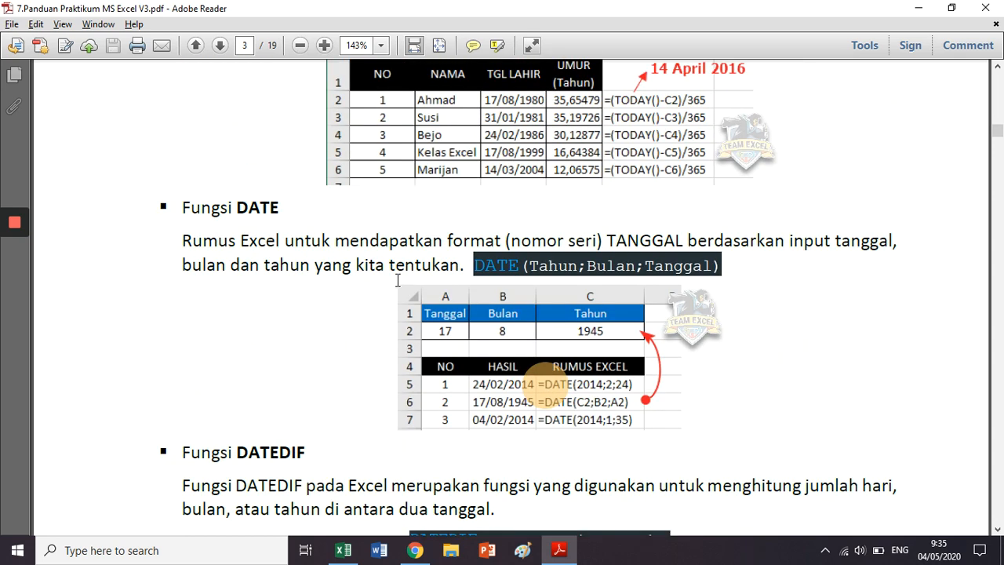
pyautogui.moveTo(188, 241); pyautogui.dragTo(462, 259)
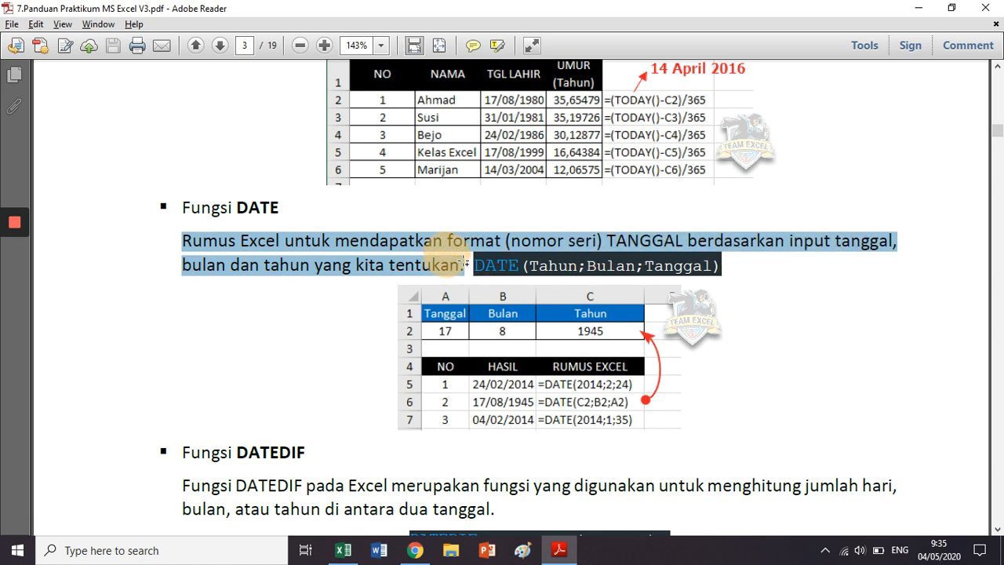
pyautogui.click(451, 235)
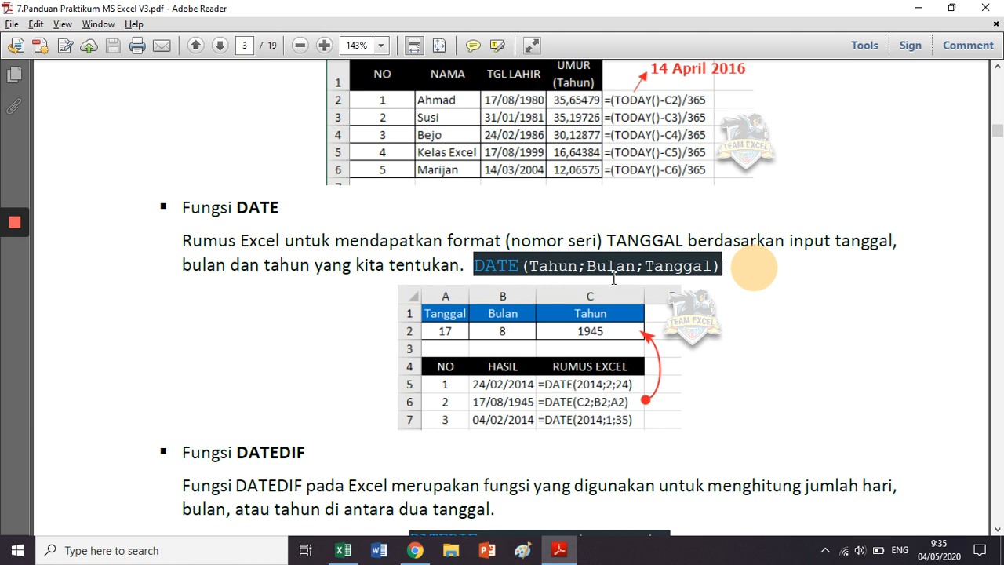
pyautogui.click(495, 391)
pyautogui.click(492, 386)
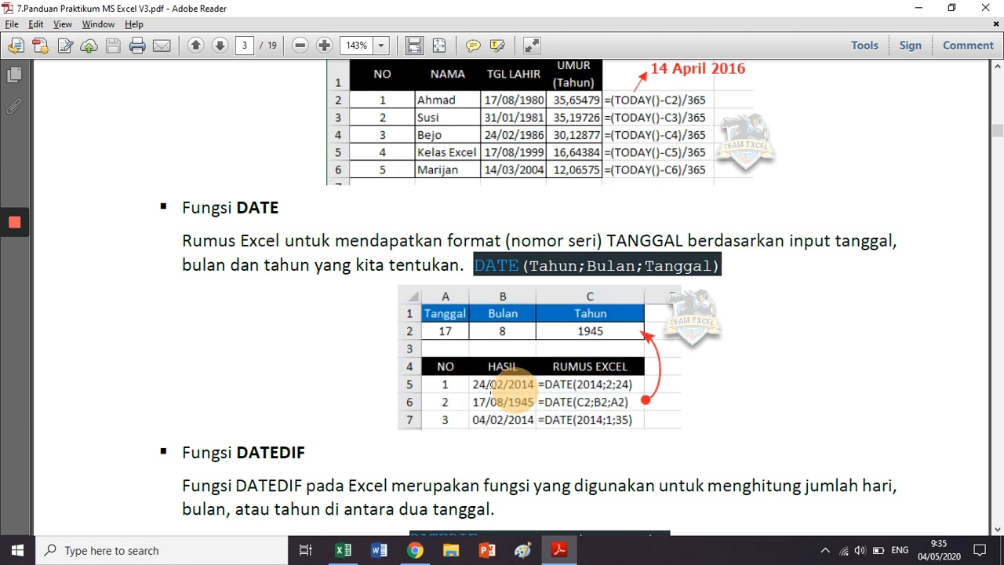
pyautogui.click(482, 386)
pyautogui.click(508, 384)
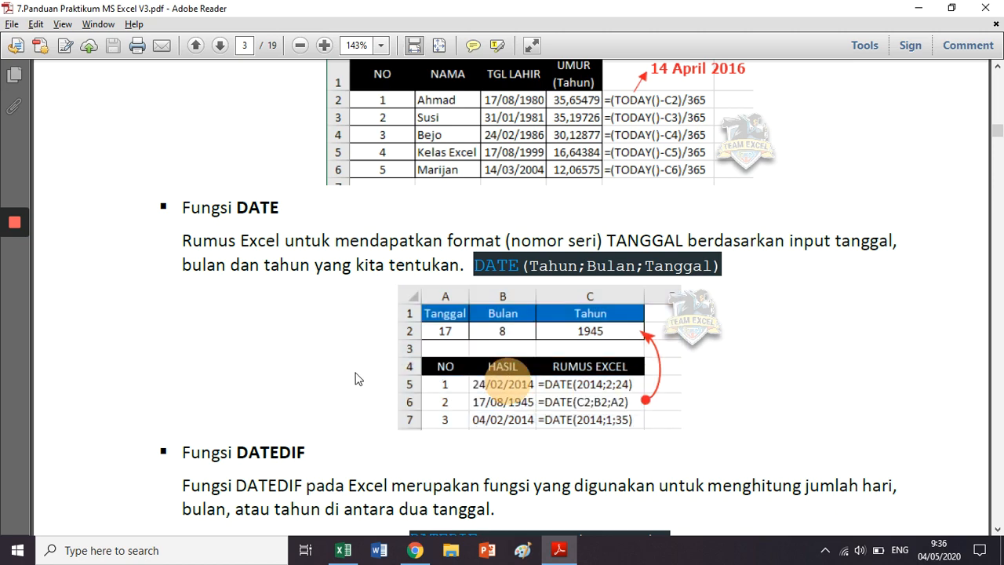
pyautogui.click(499, 352)
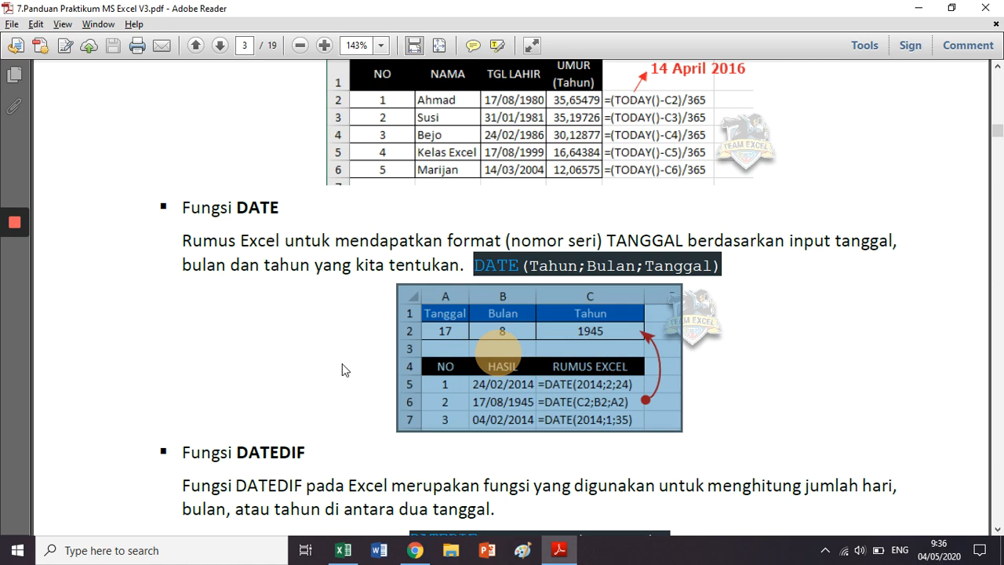
# - Compare the TIME function's syntax and examples in the guide with those in the DATE section
pyautogui.scroll(15, 342, 369)
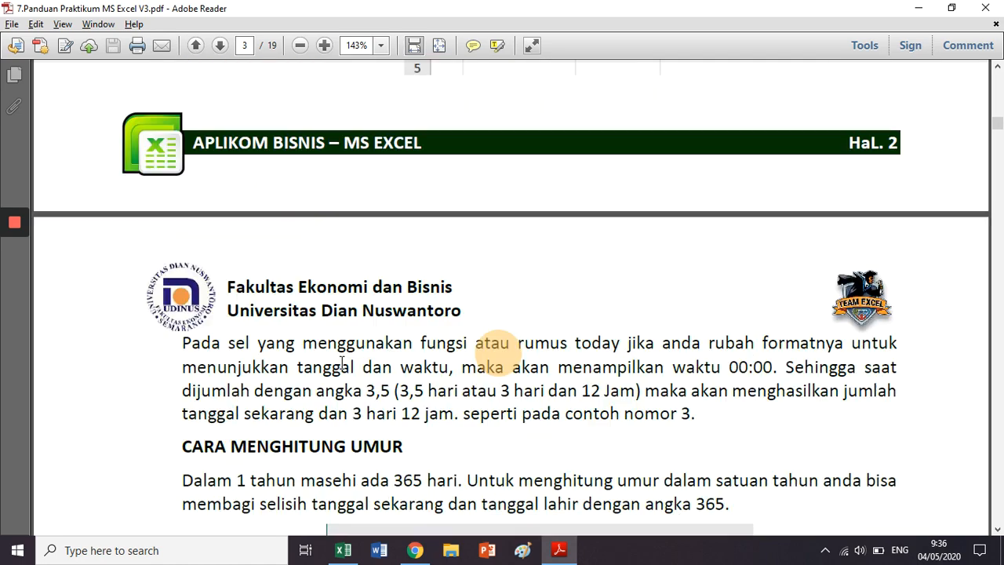
pyautogui.scroll(6, 342, 361)
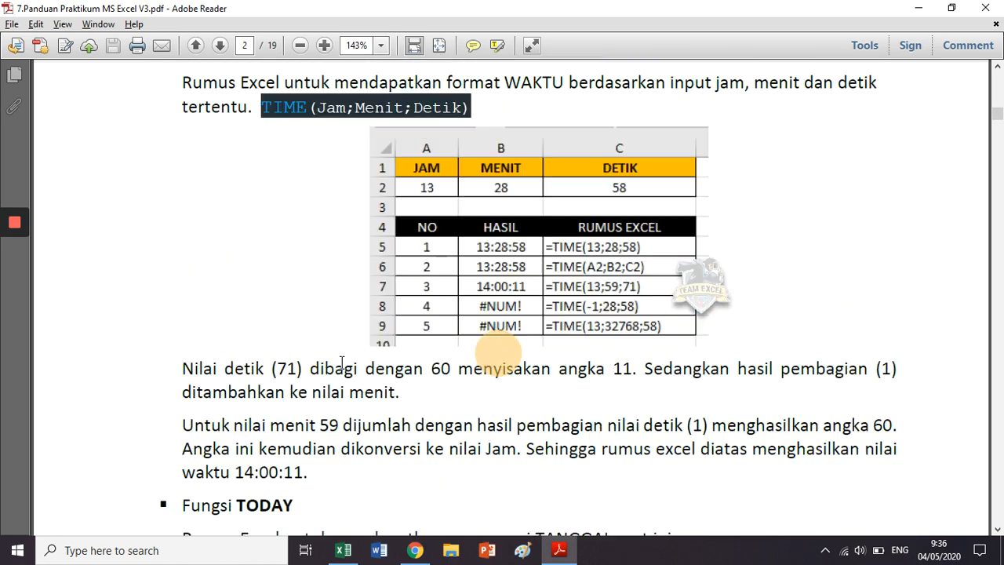
pyautogui.click(548, 415)
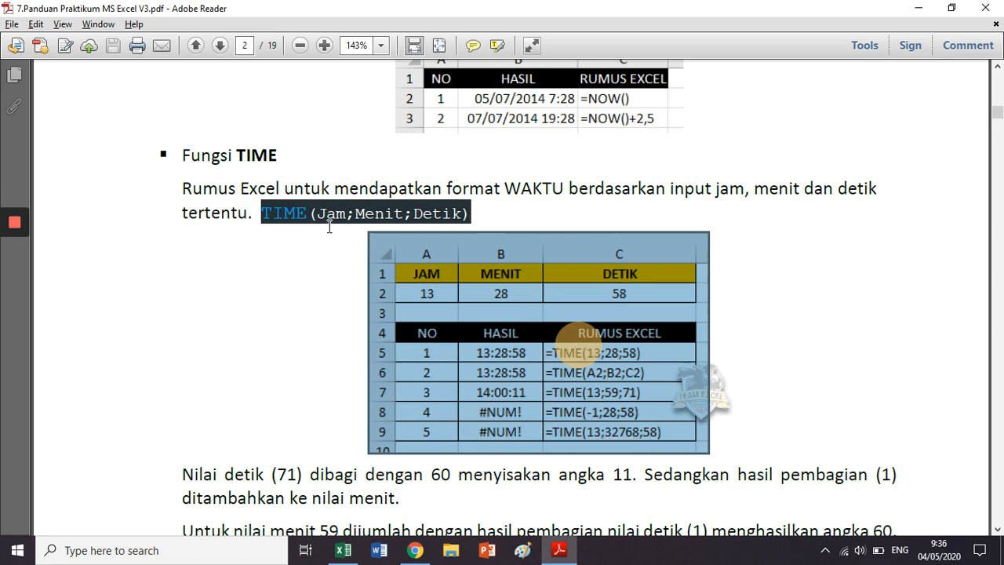
pyautogui.scroll(-10, 534, 242)
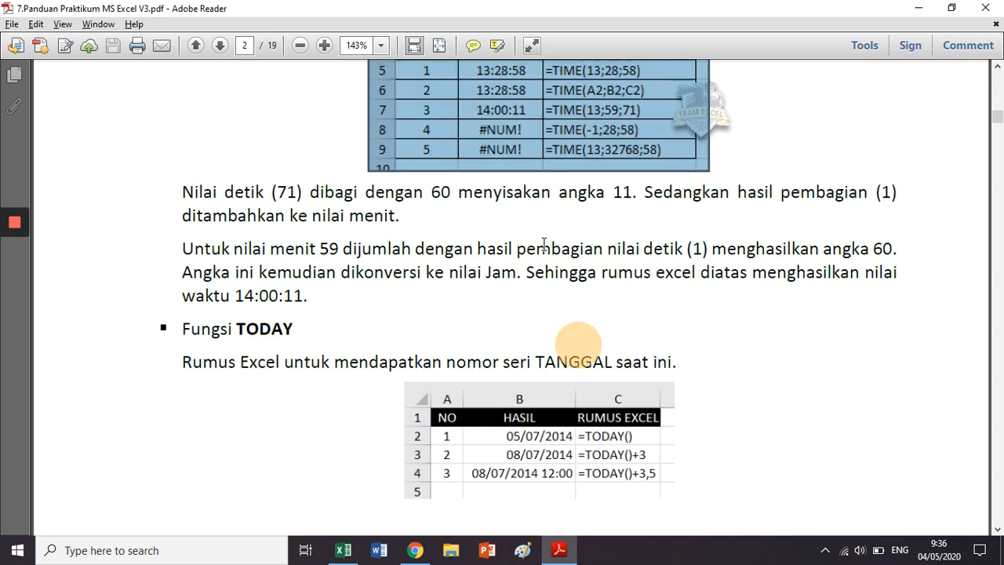
pyautogui.scroll(-10, 546, 251)
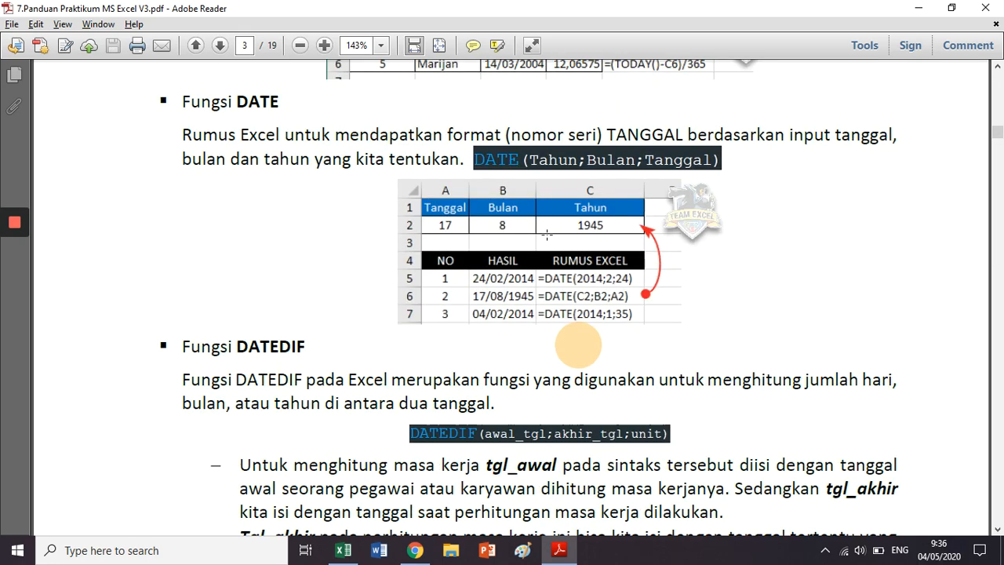
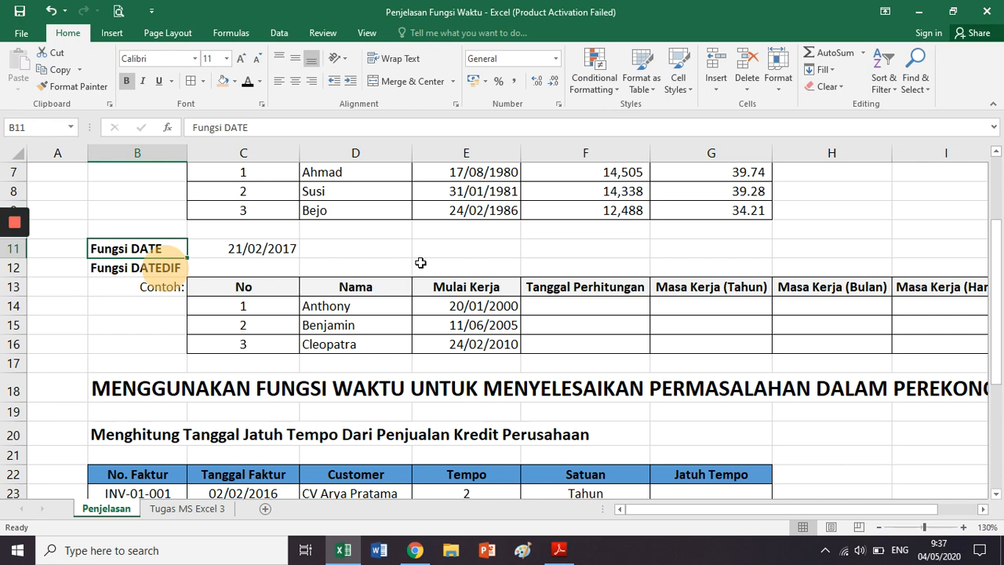
# - Select cell C12 beside Fungsi DATEDIF, switch to the guide in Adobe Reader and read the DATEDIF description
pyautogui.press('Down')
pyautogui.press('Right')
pyautogui.hotkey('alt', 'Tab')
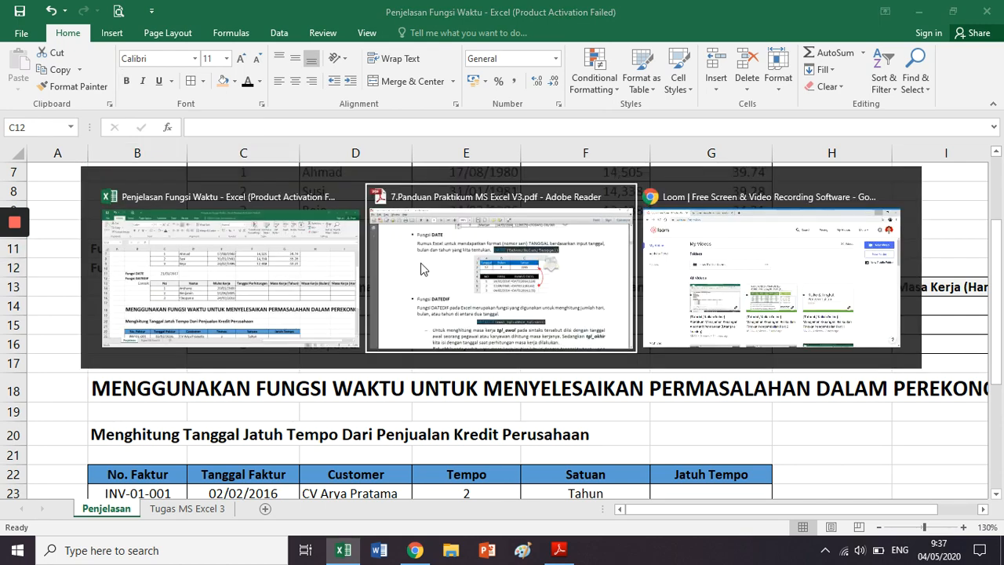
pyautogui.scroll(-6, 335, 247)
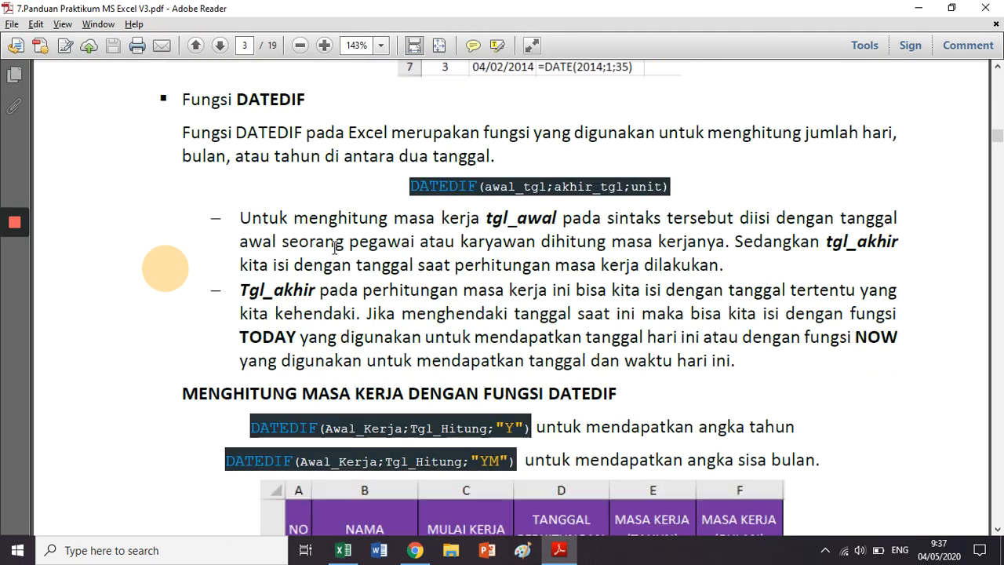
pyautogui.scroll(1, 336, 248)
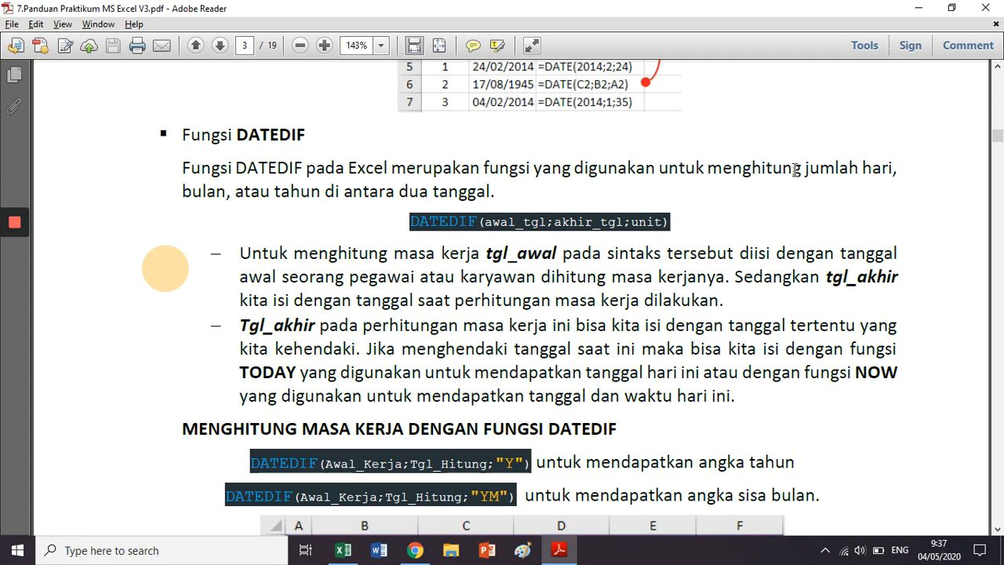
pyautogui.moveTo(805, 169); pyautogui.dragTo(340, 194)
pyautogui.click(325, 192)
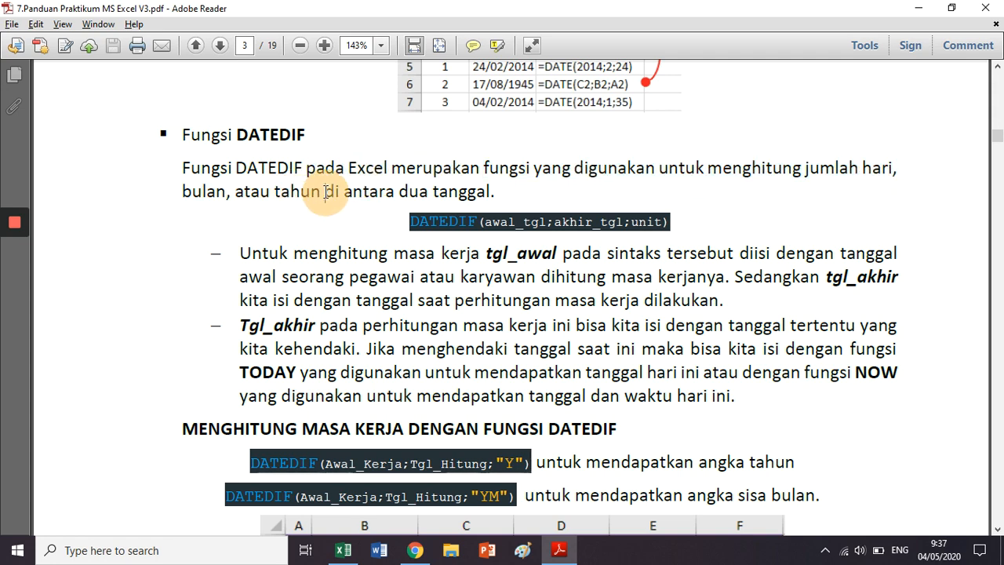
pyautogui.moveTo(325, 192); pyautogui.dragTo(495, 190)
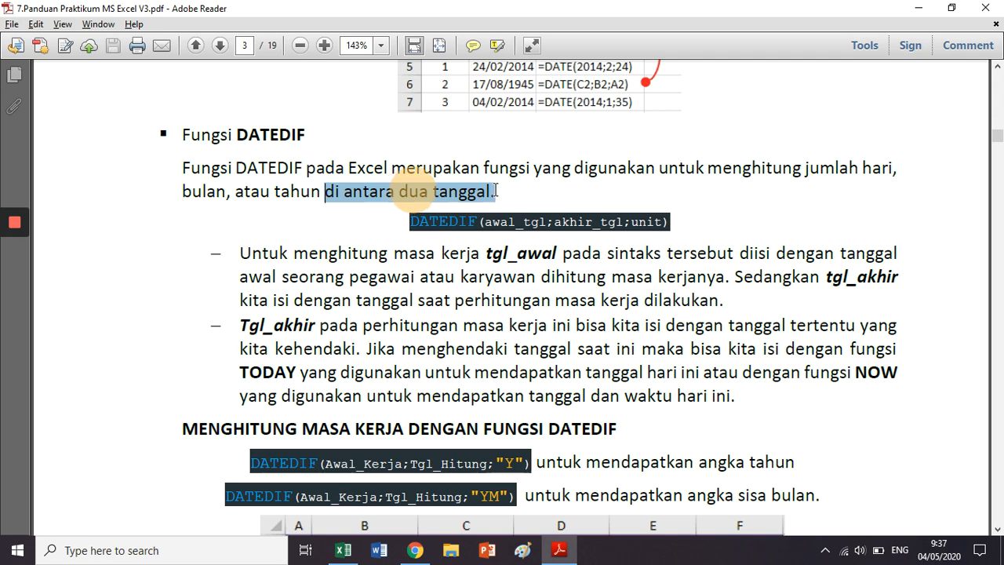
# - Examine the two parts of the DATEDIF name in the heading and the function's syntax line
pyautogui.moveTo(279, 134); pyautogui.dragTo(304, 134)
pyautogui.click(238, 131)
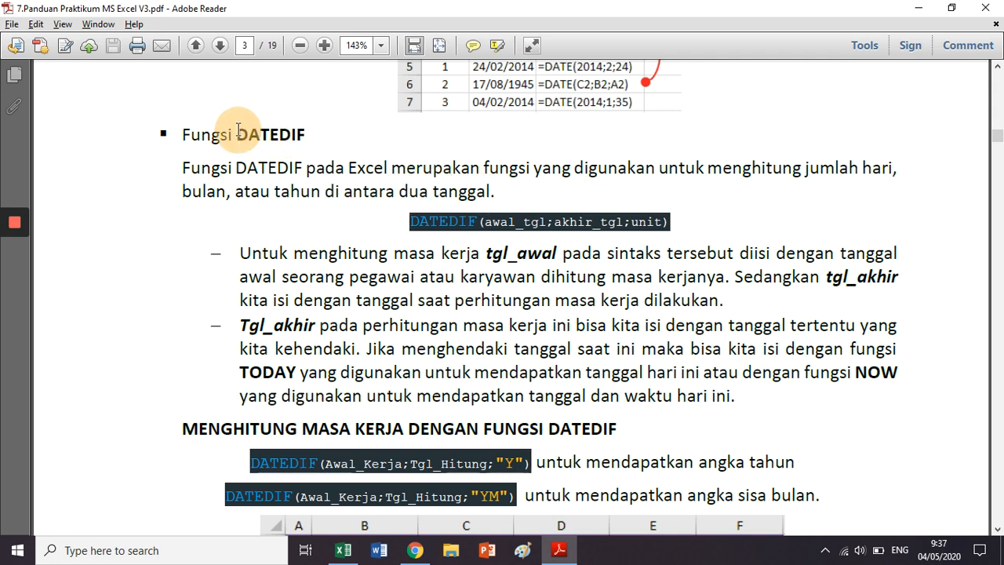
pyautogui.moveTo(238, 131); pyautogui.dragTo(287, 136)
pyautogui.click(285, 138)
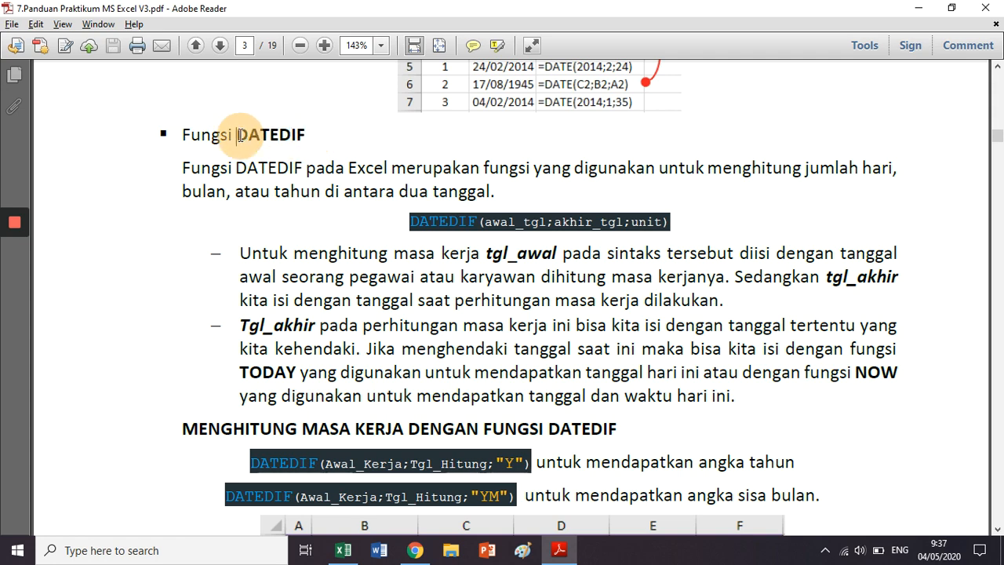
pyautogui.moveTo(239, 135); pyautogui.dragTo(307, 133)
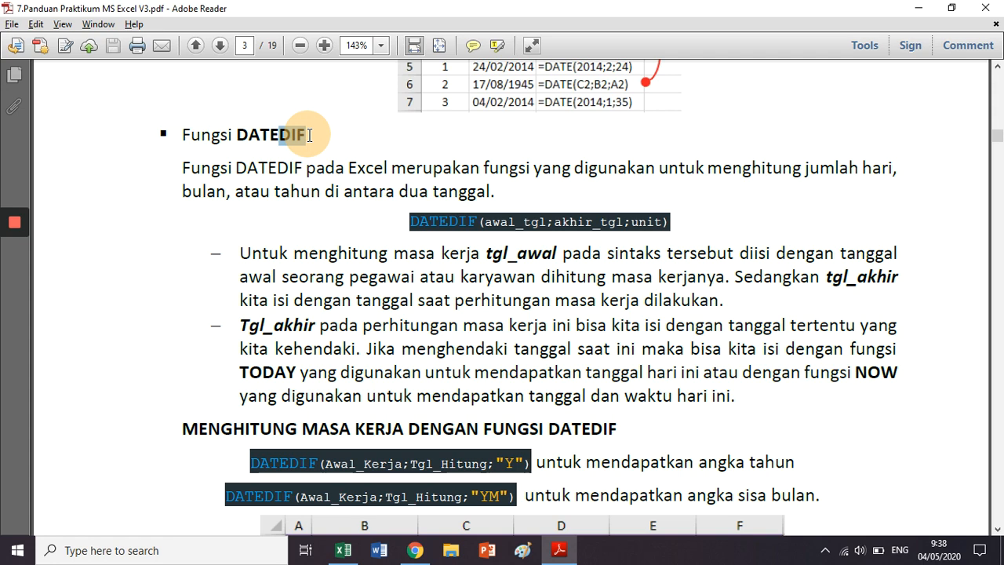
pyautogui.doubleClick(451, 225)
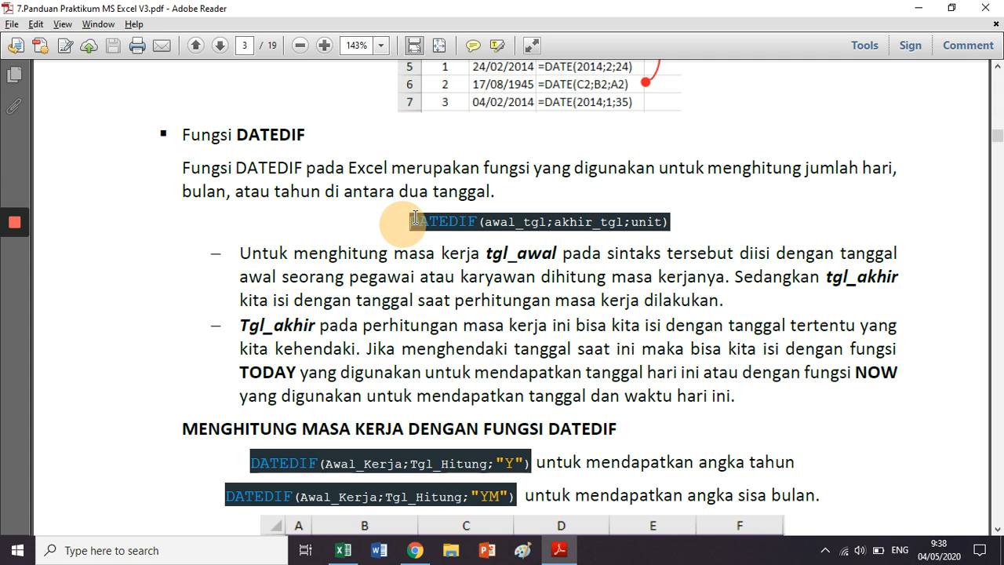
# - Read the guide's DATEDIF syntax and argument notes, then the heading and formulas for calculating masa kerja
pyautogui.moveTo(414, 222); pyautogui.dragTo(476, 222)
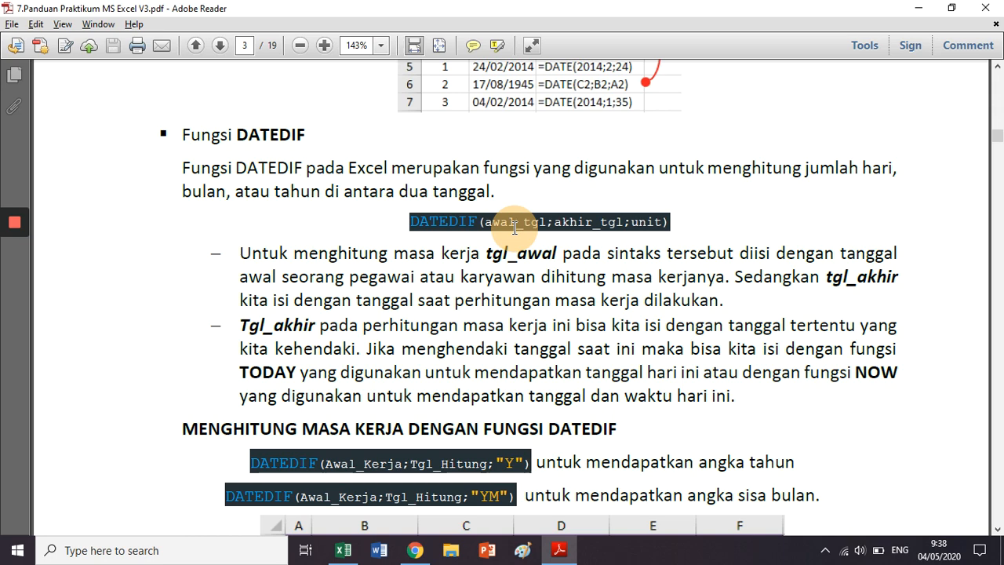
pyautogui.scroll(-5, 248, 278)
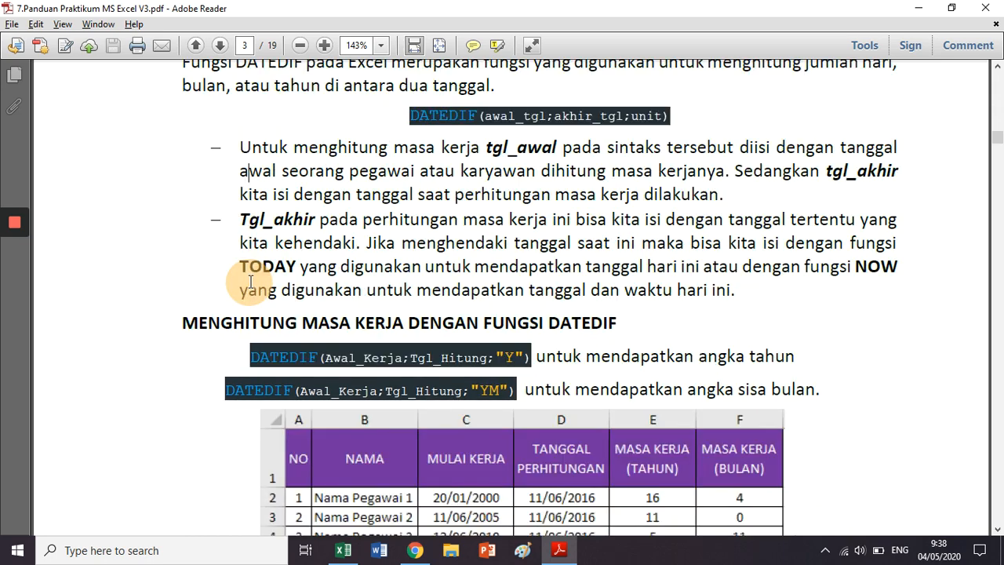
pyautogui.scroll(-2, 249, 282)
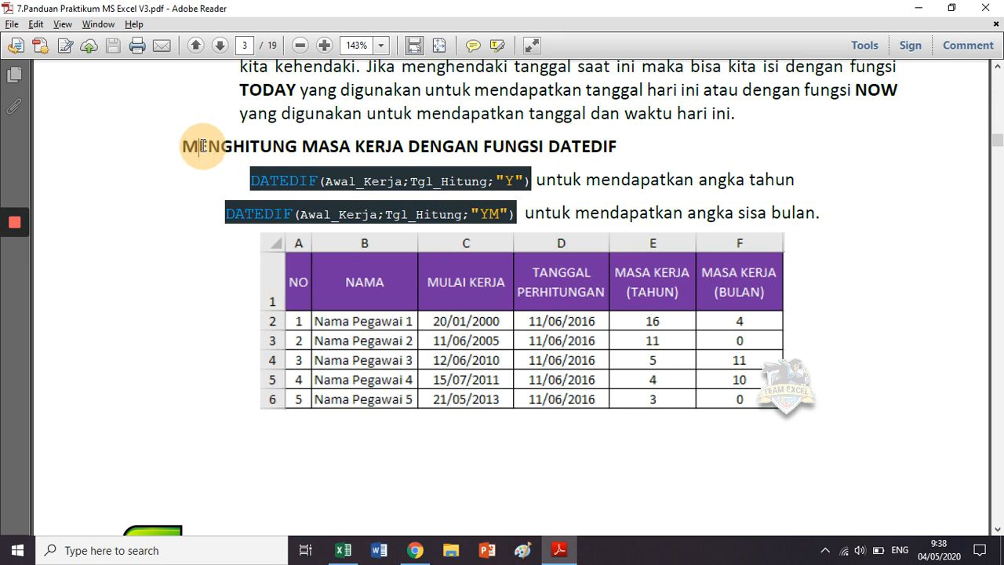
pyautogui.moveTo(192, 147); pyautogui.dragTo(572, 141)
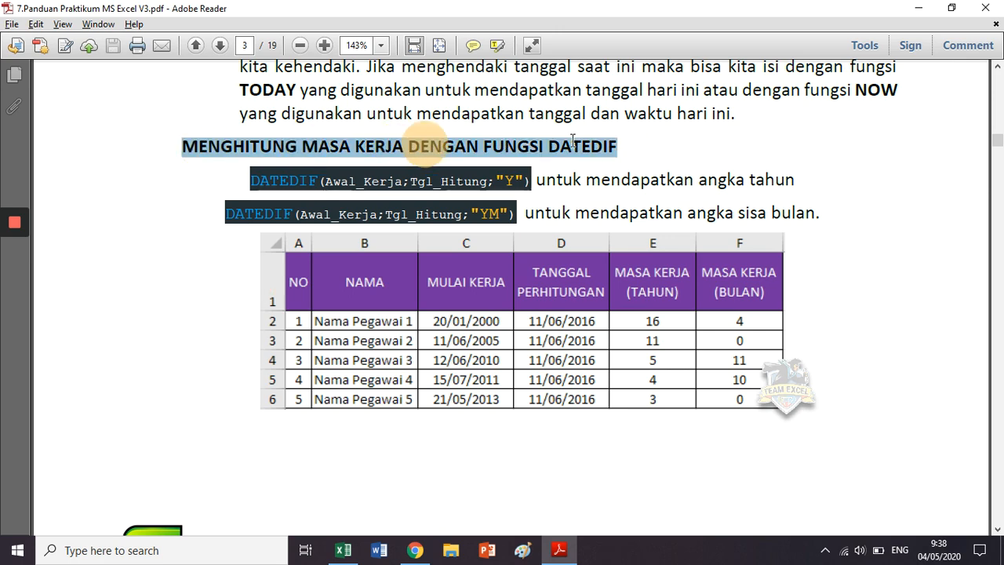
pyautogui.click(584, 179)
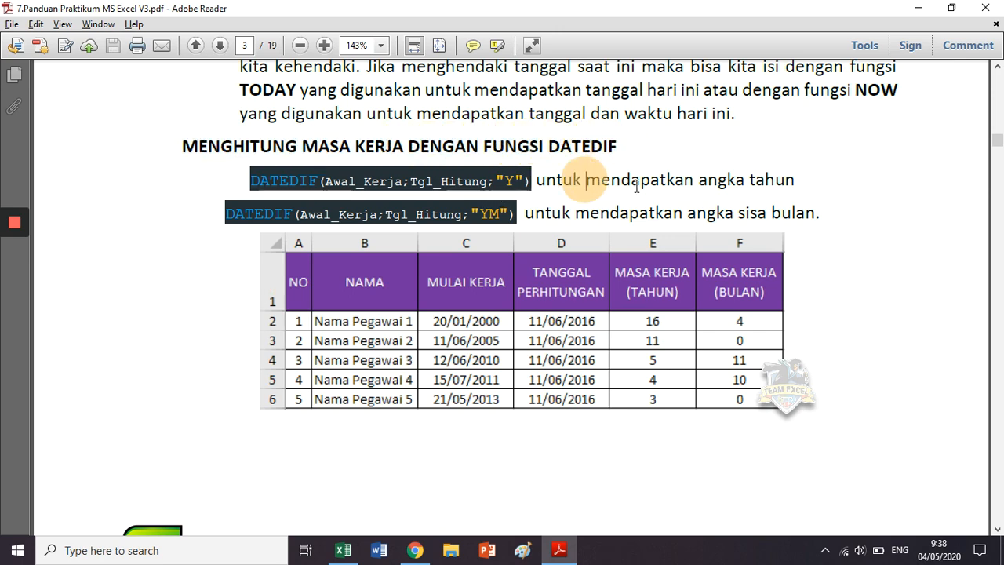
# - Compare the general DATEDIF arguments with the "Y" unit formula and its description in the guide
pyautogui.scroll(2, 635, 185)
pyautogui.scroll(3, 635, 185)
pyautogui.click(662, 115)
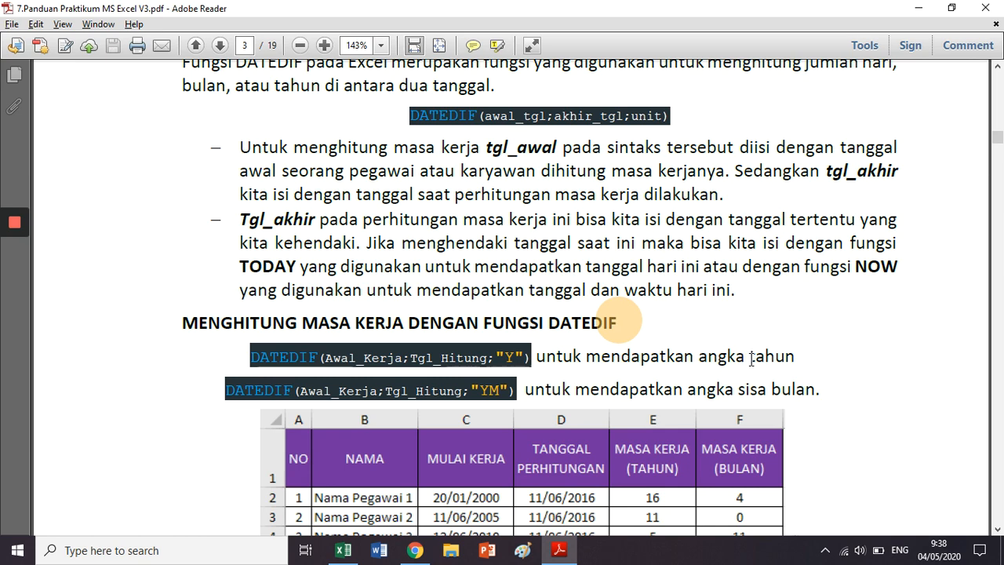
pyautogui.moveTo(750, 358); pyautogui.dragTo(789, 357)
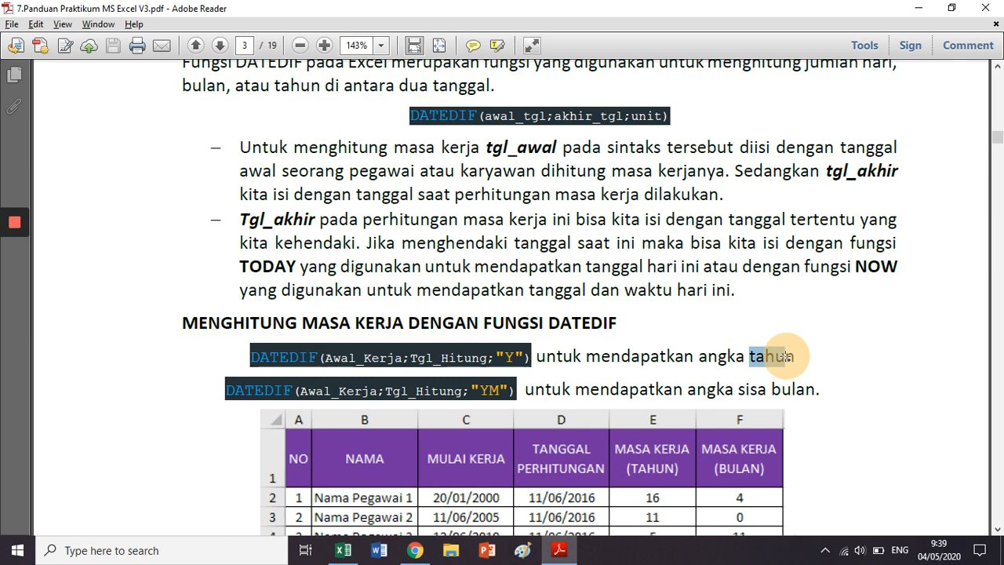
pyautogui.click(509, 357)
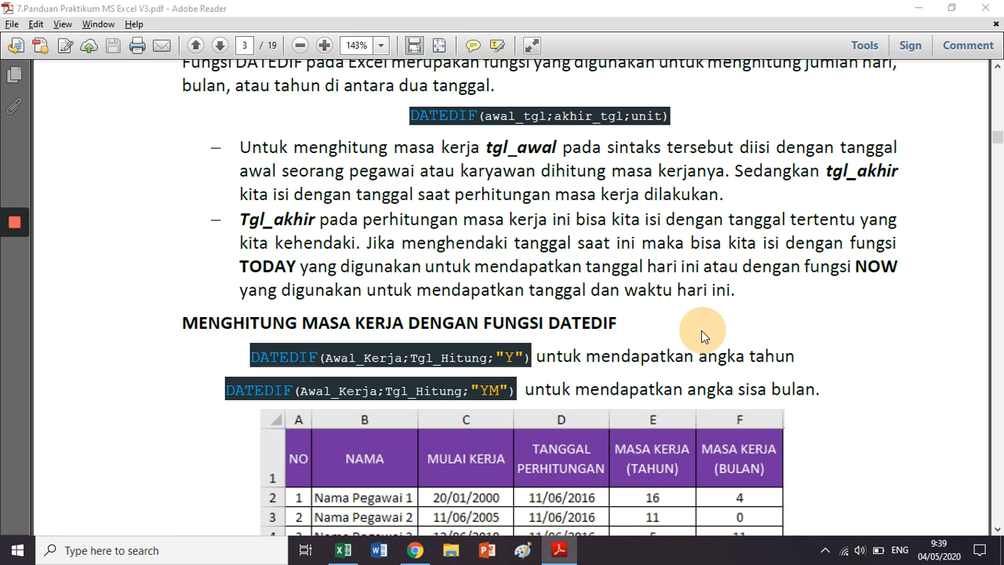
# - Switch to the Penjelasan Fungsi Waktu workbook in Excel and examine the names and Mulai Kerja dates in the DATEDIF example table
pyautogui.hotkey('alt', 'Tab')
pyautogui.click(575, 310)
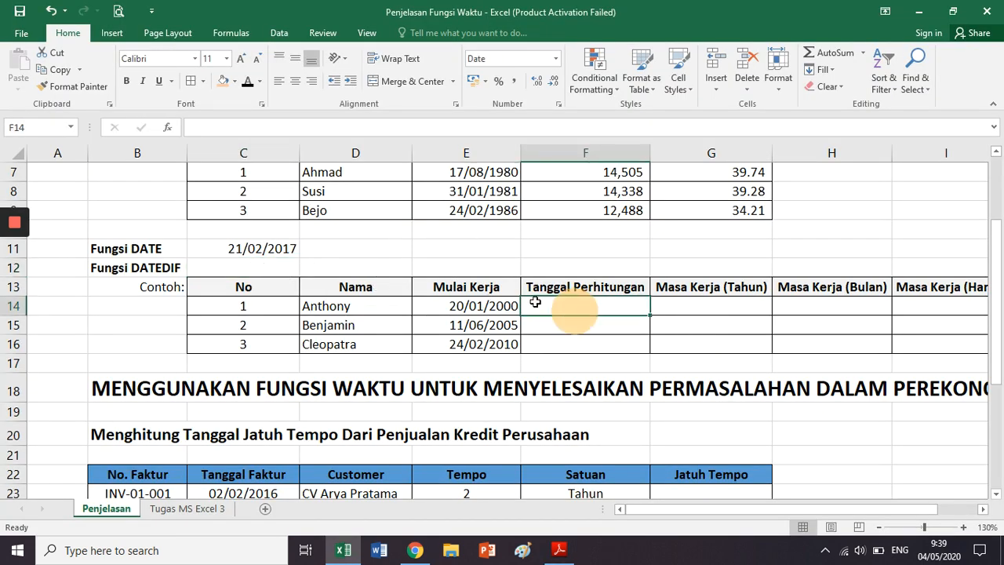
pyautogui.scroll(-1, 541, 303)
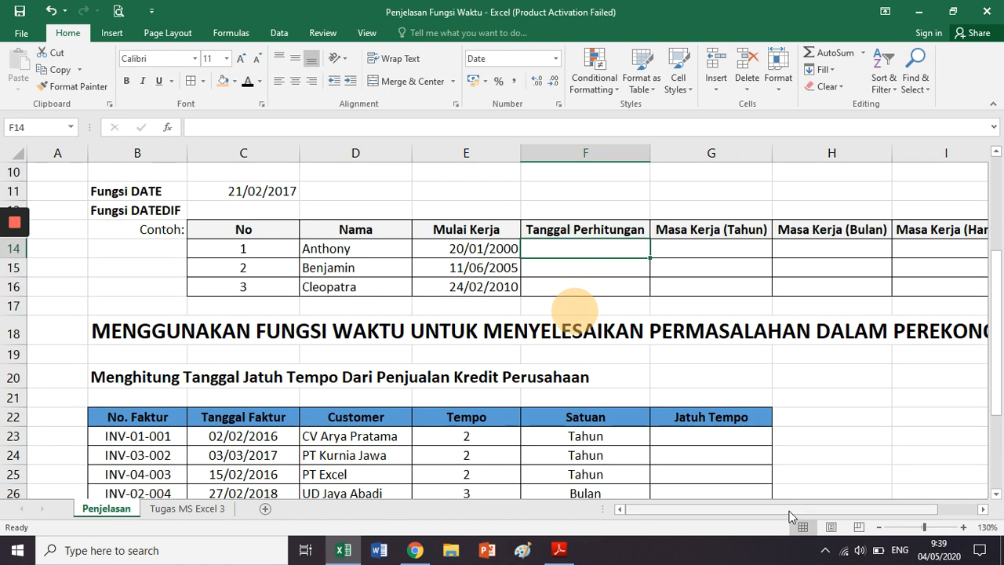
pyautogui.moveTo(789, 511); pyautogui.dragTo(839, 510)
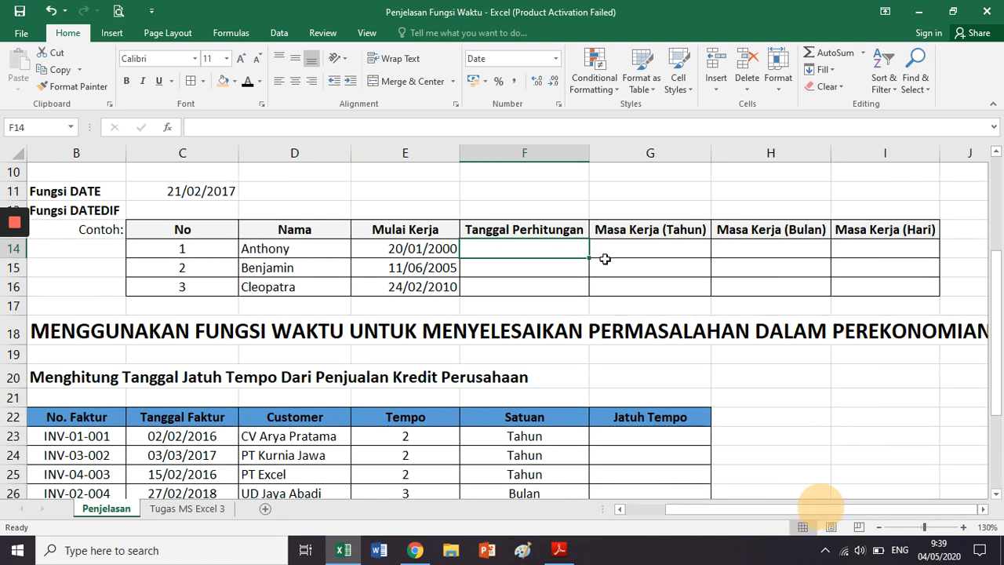
pyautogui.click(306, 249)
pyautogui.click(310, 270)
pyautogui.click(308, 294)
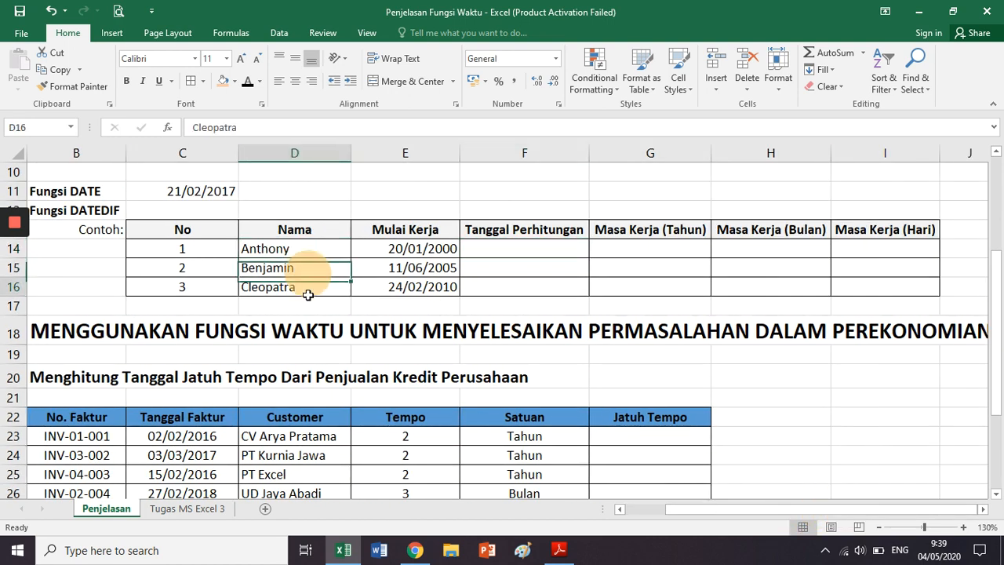
pyautogui.click(409, 251)
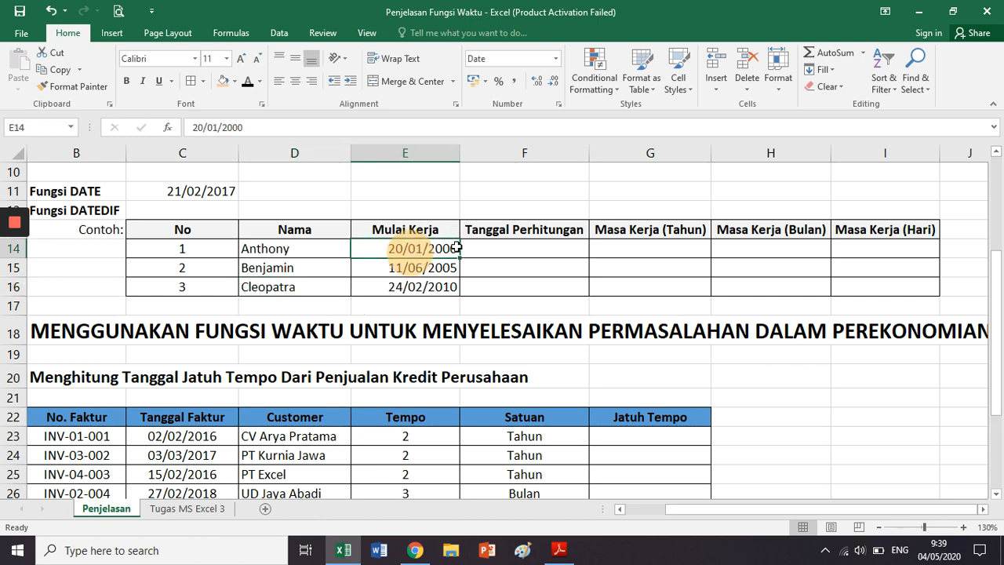
pyautogui.click(410, 274)
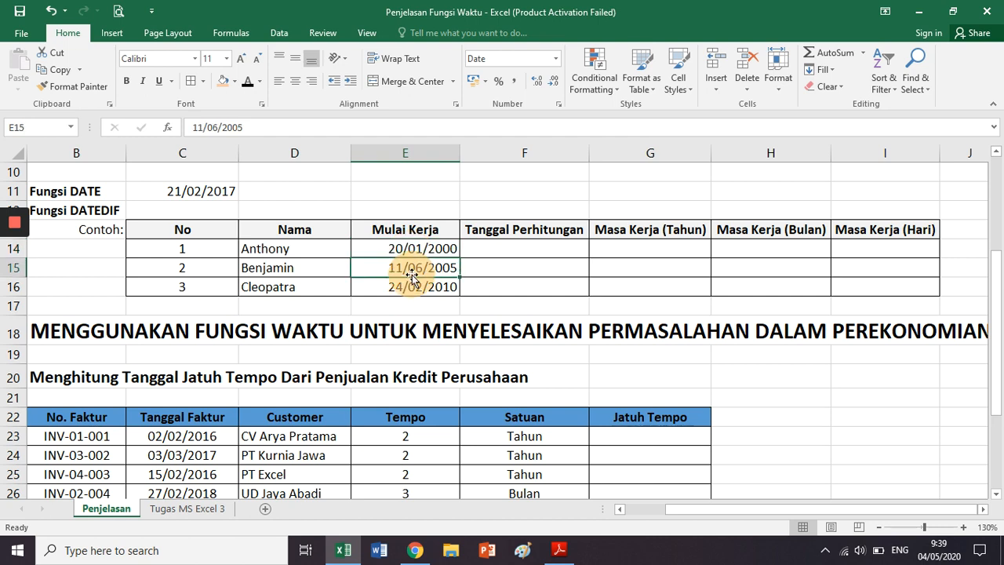
pyautogui.click(318, 286)
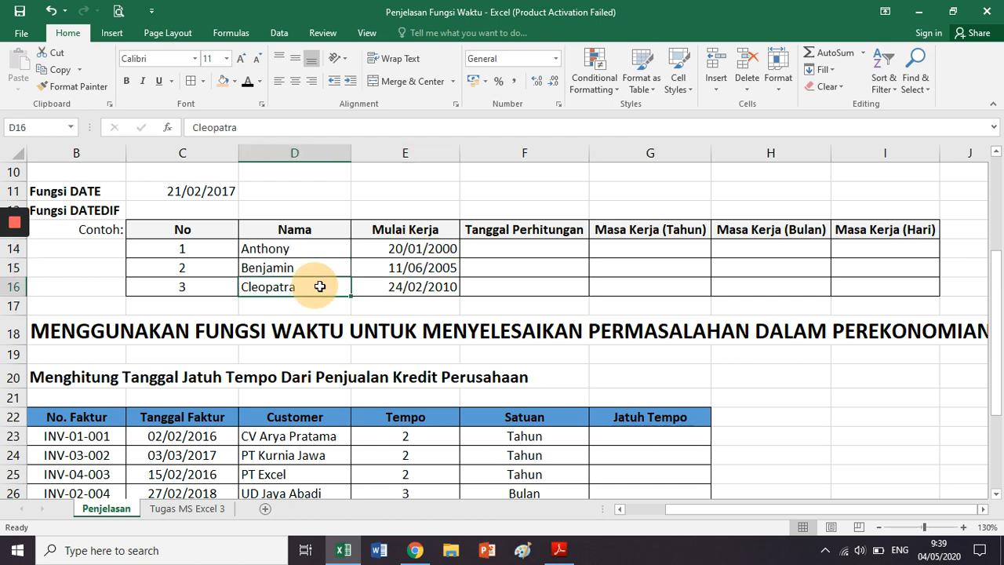
pyautogui.click(389, 287)
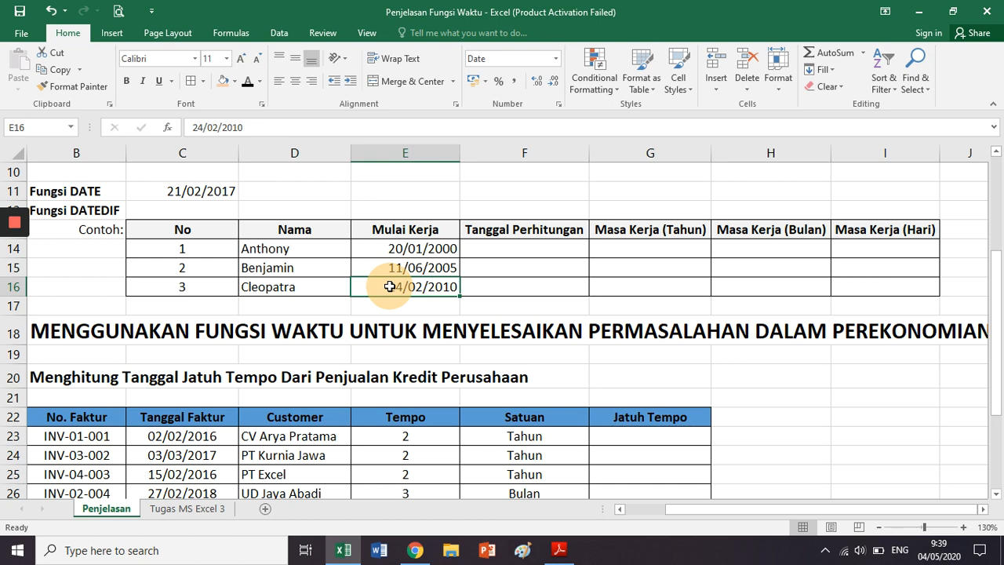
# - Enter =TODAY() in F14 under Tanggal Perhitungan and fill it down to F16
pyautogui.click(485, 250)
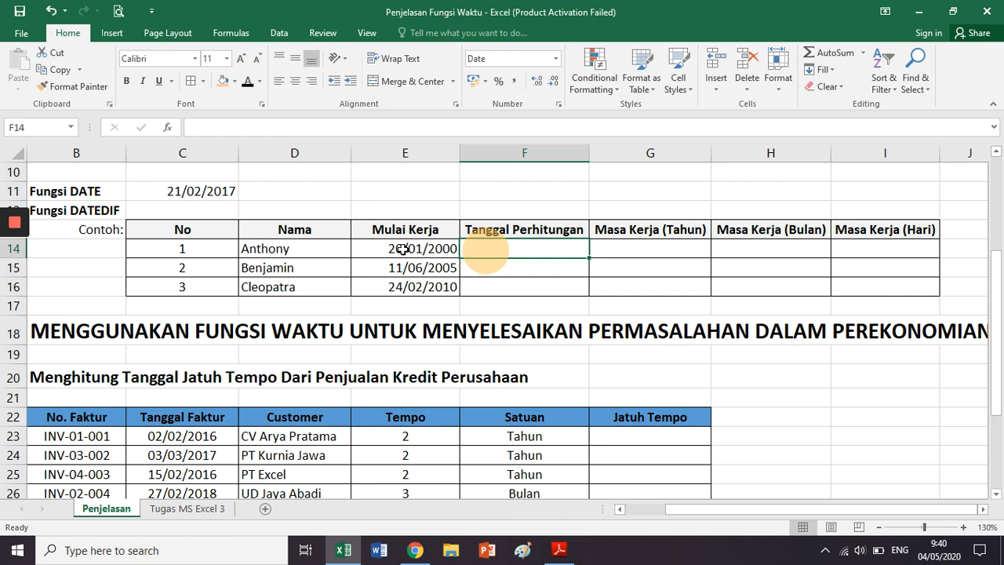
pyautogui.write('=')
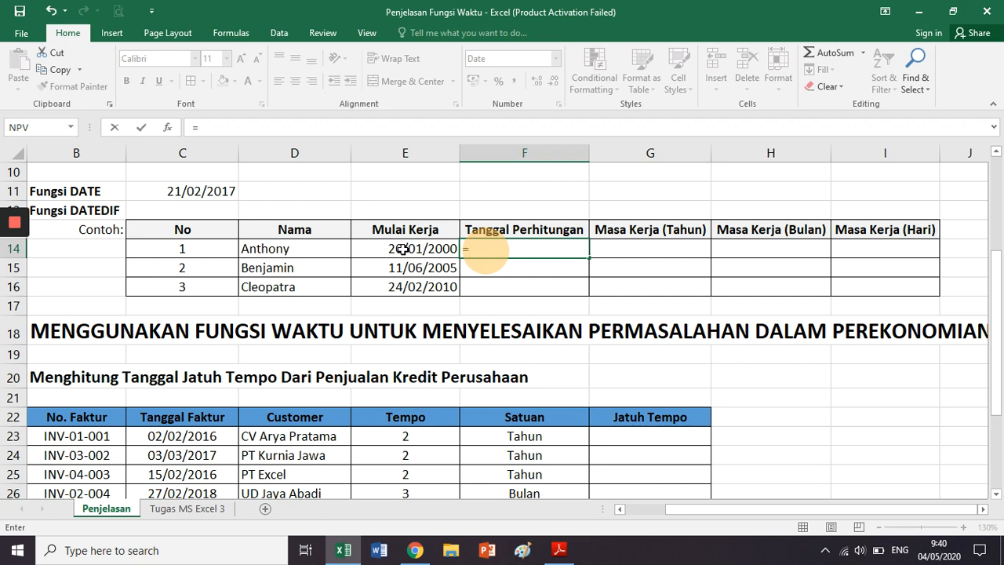
pyautogui.write('TODAY()')
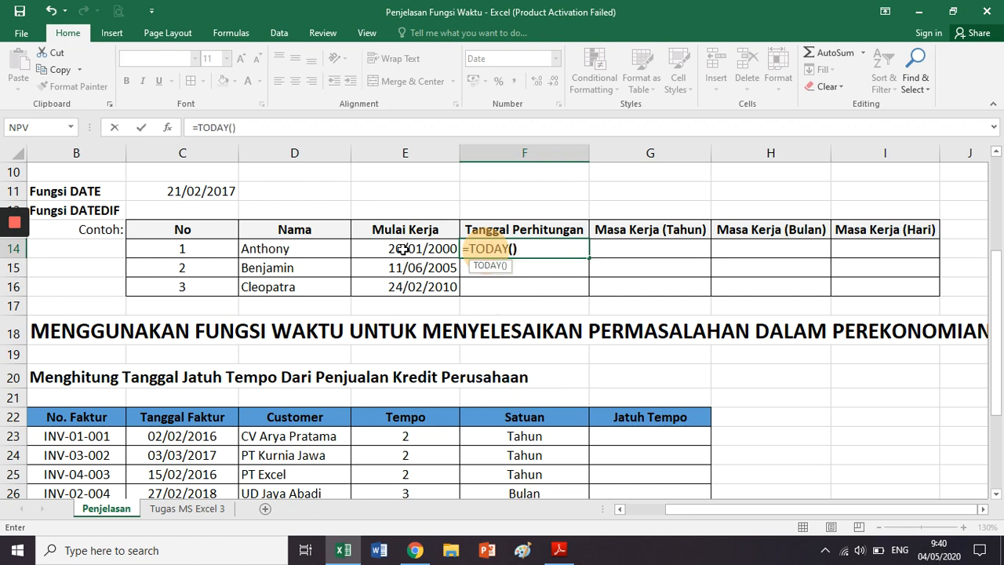
pyautogui.press('Return')
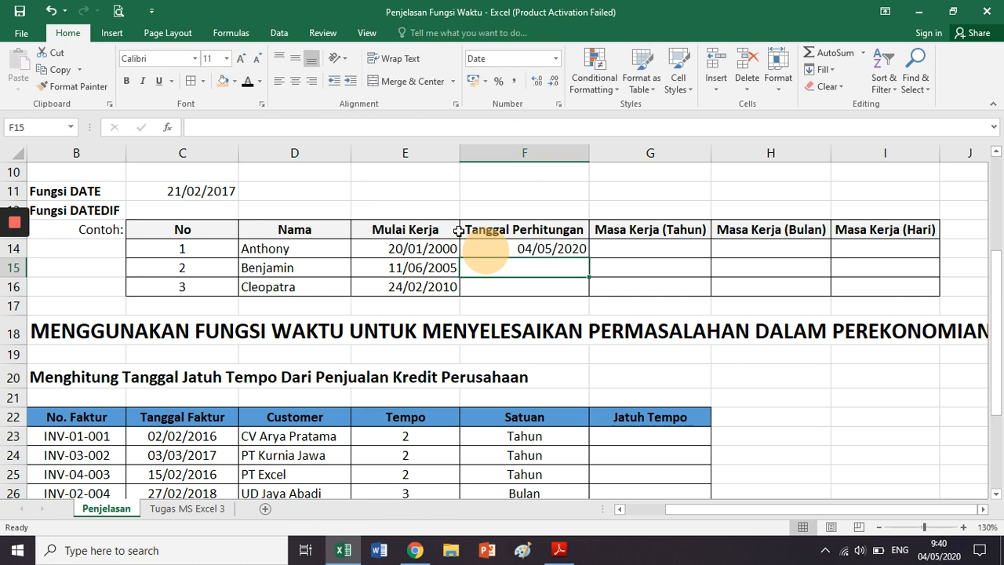
pyautogui.click(578, 247)
pyautogui.moveTo(590, 259); pyautogui.dragTo(582, 286)
# - Review the first employee's start and calculation dates and the Masa Kerja headings for Tahun, Bulan and Hari
pyautogui.click(530, 251)
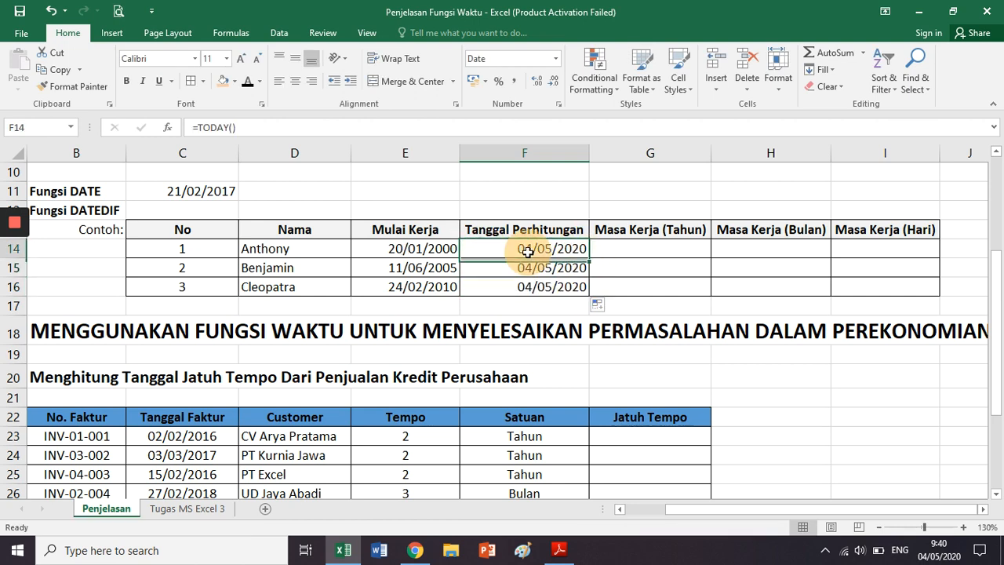
pyautogui.click(436, 248)
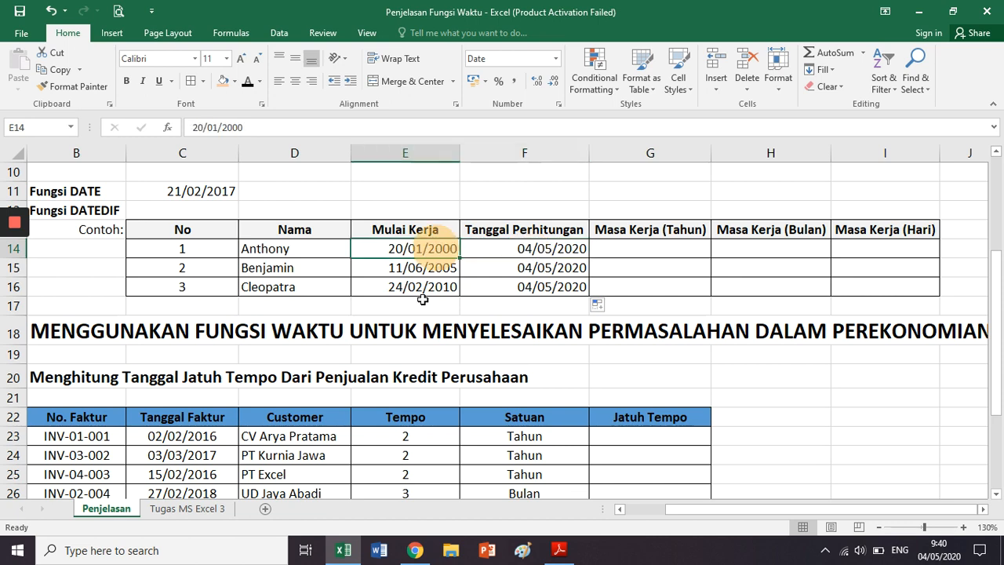
pyautogui.click(524, 255)
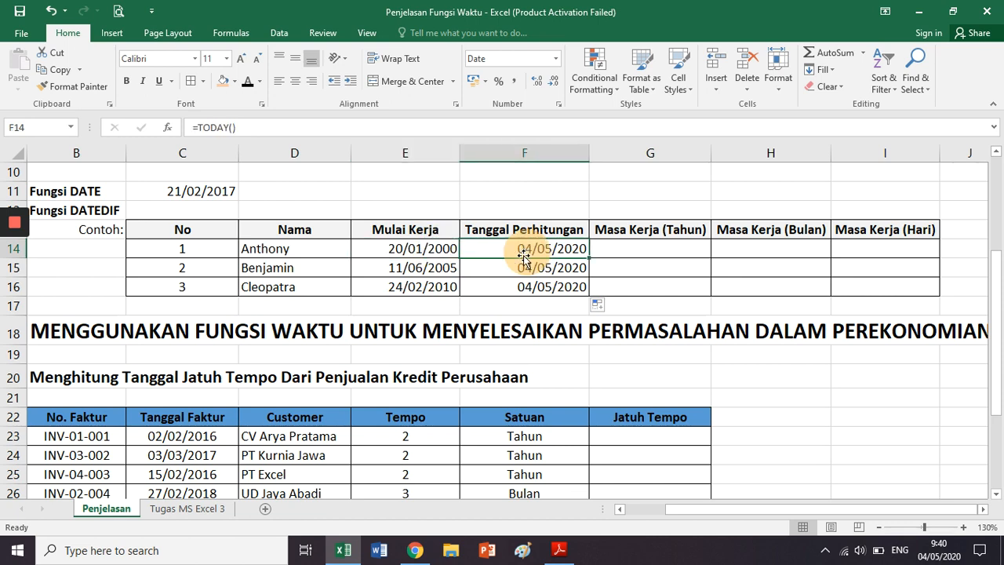
pyautogui.click(631, 235)
pyautogui.click(765, 238)
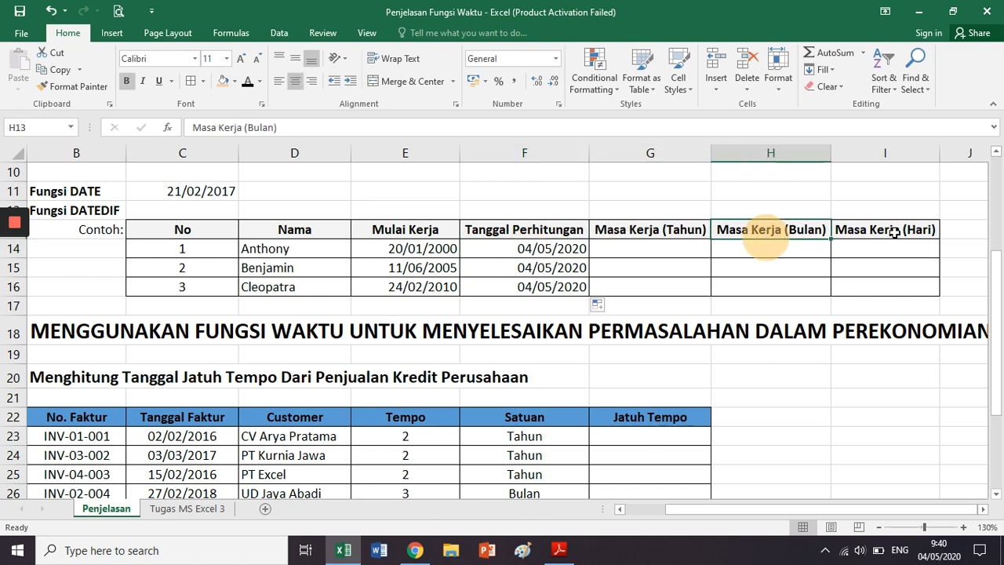
pyautogui.click(891, 232)
pyautogui.scroll(2, 839, 283)
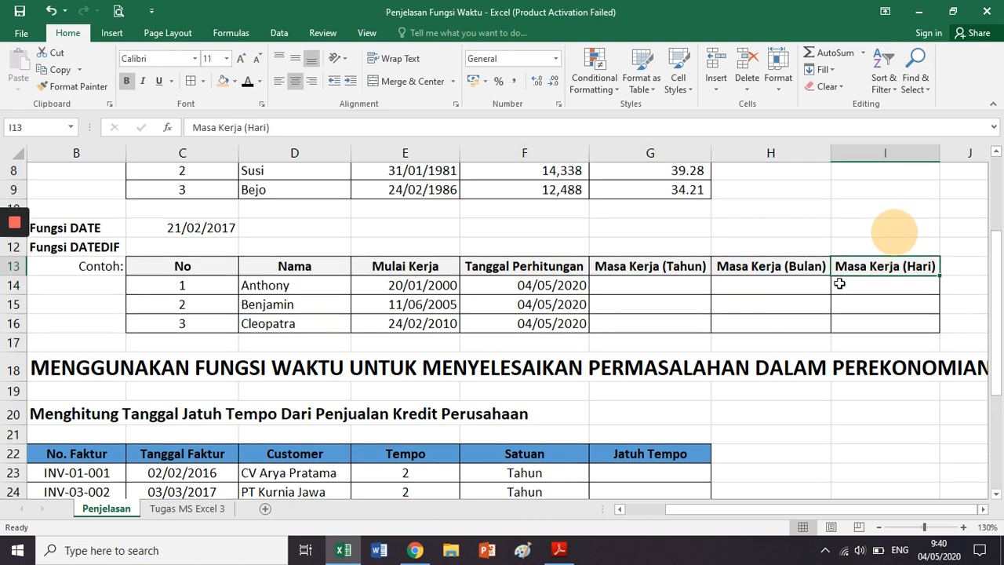
# - Calculate the first employee's years of service in G14 with =DATEDIF(E14;F14;"Y")
pyautogui.click(693, 360)
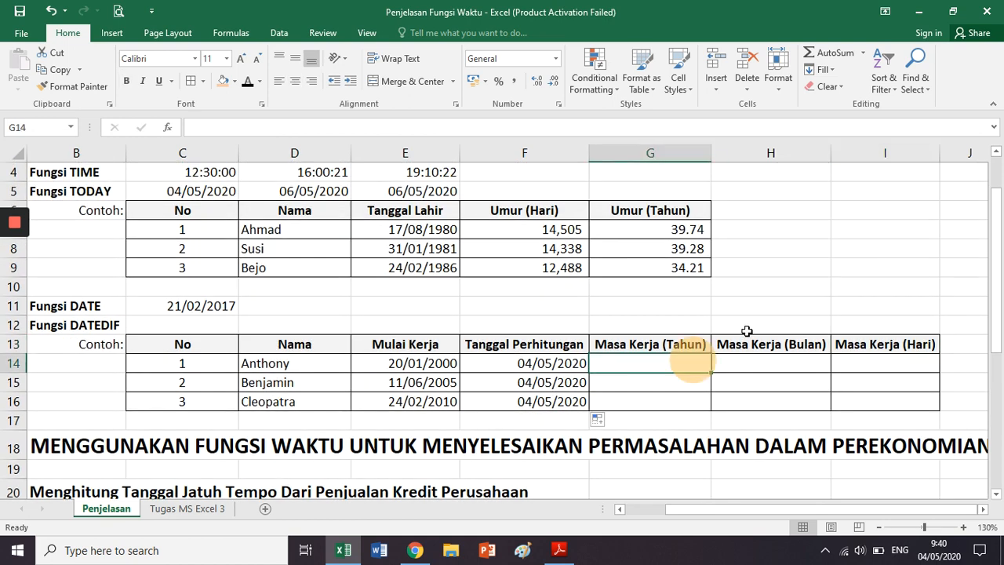
pyautogui.write('=')
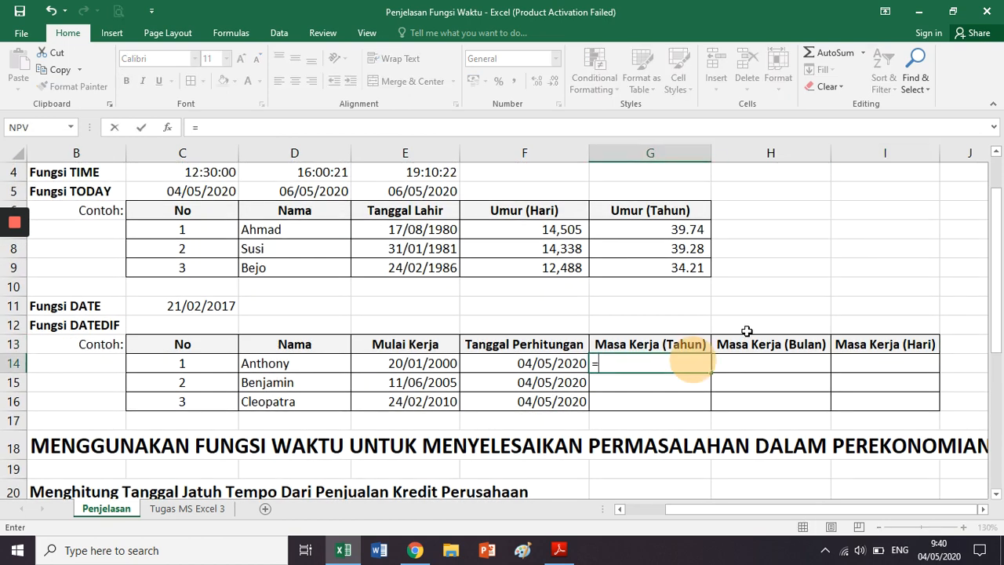
pyautogui.write('DATEDIF')
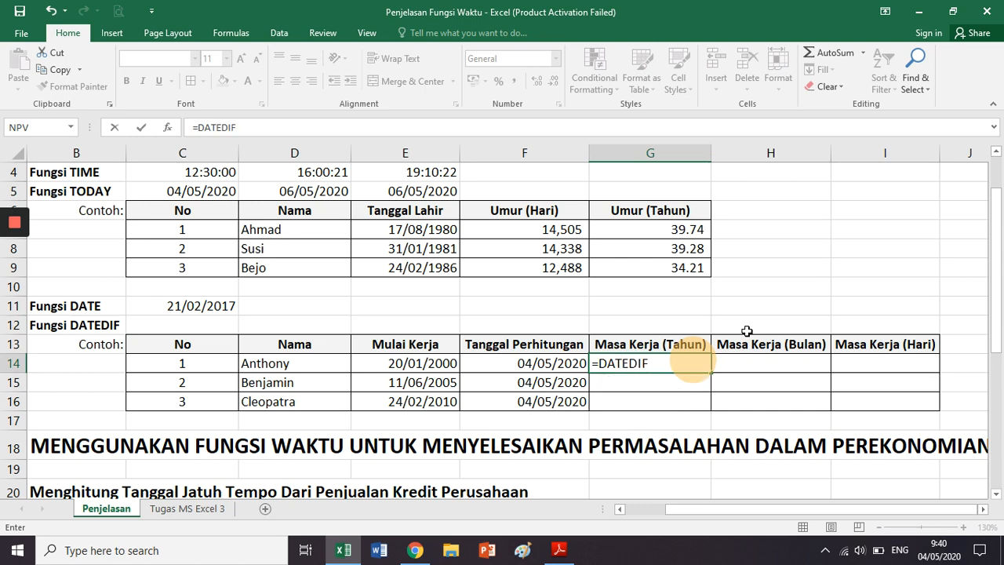
pyautogui.write('(')
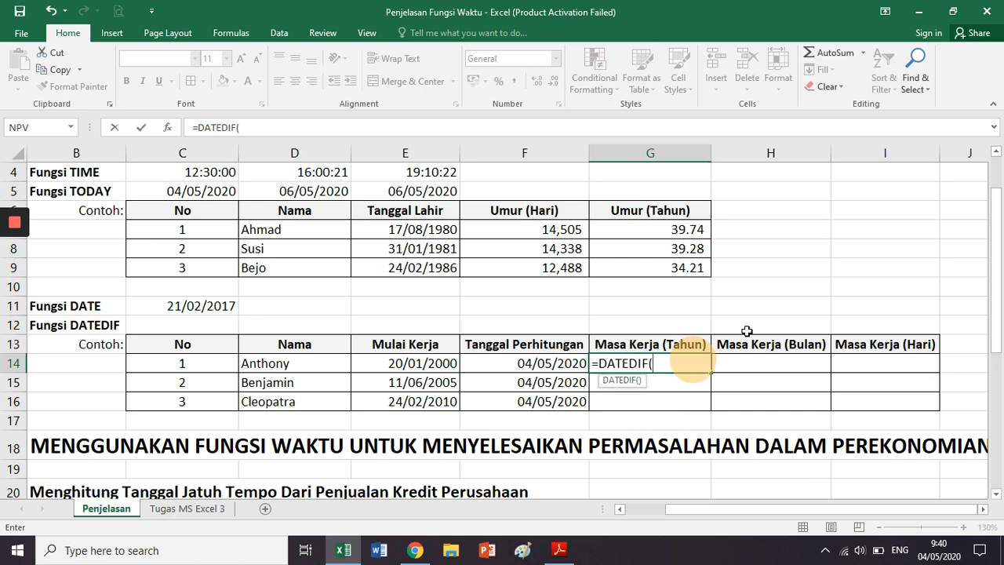
pyautogui.click(403, 364)
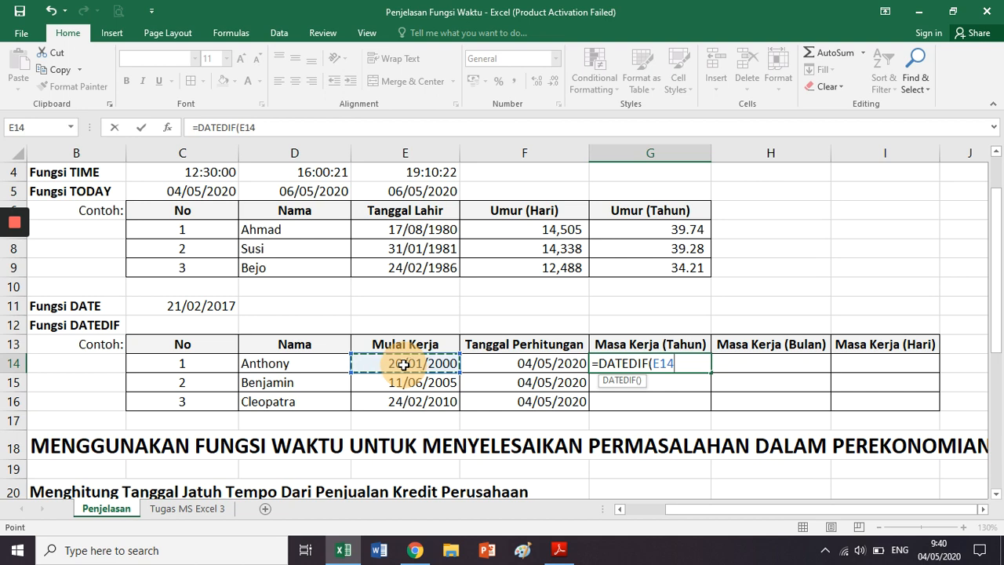
pyautogui.write(';')
pyautogui.click(504, 366)
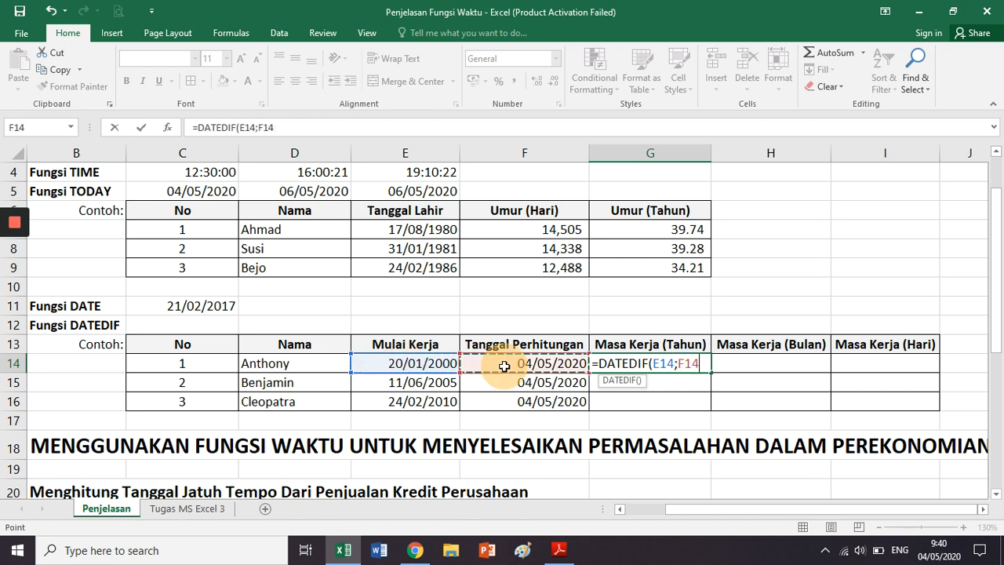
pyautogui.write(';')
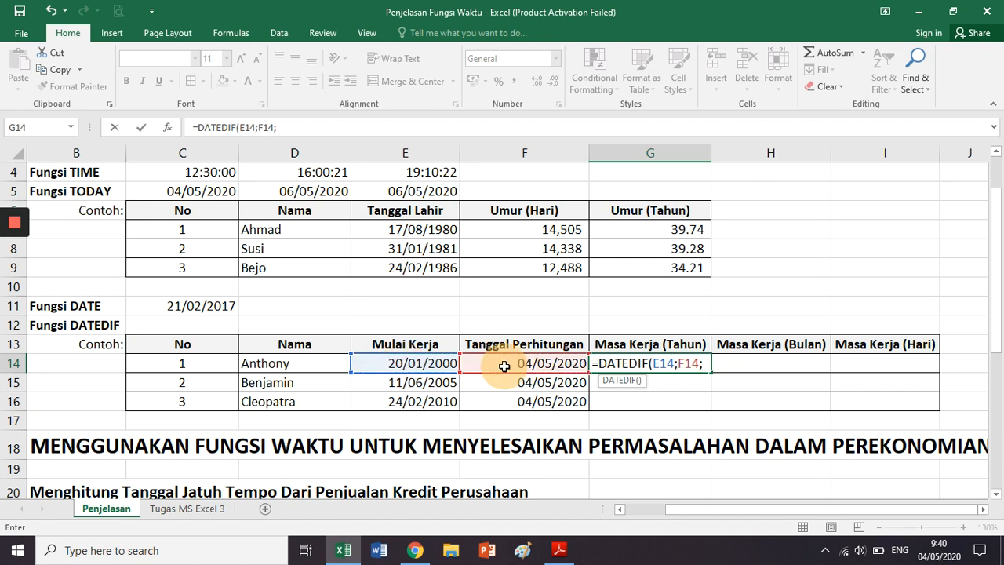
pyautogui.write('"')
pyautogui.write('Y")')
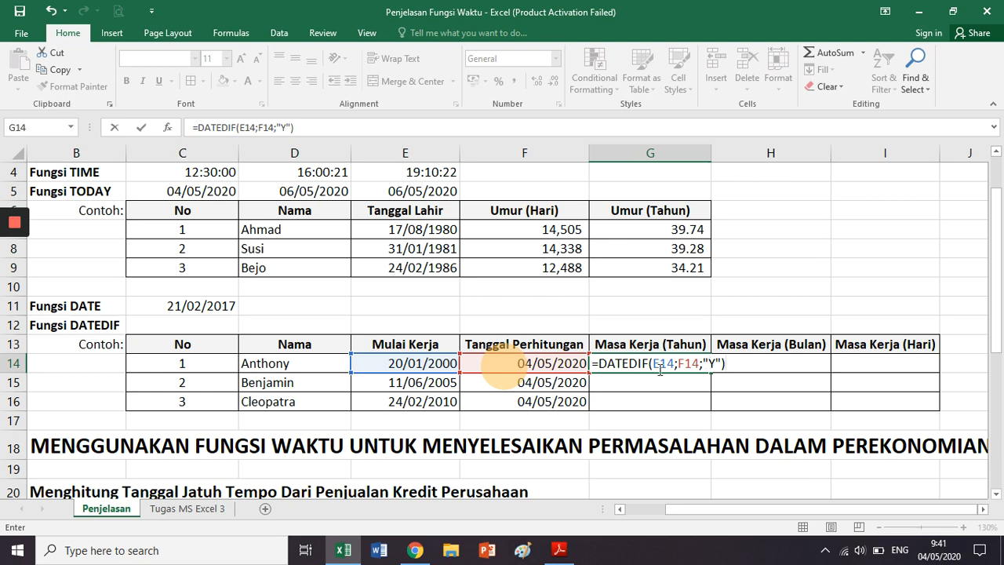
pyautogui.hotkey('ctrl', 'Return')
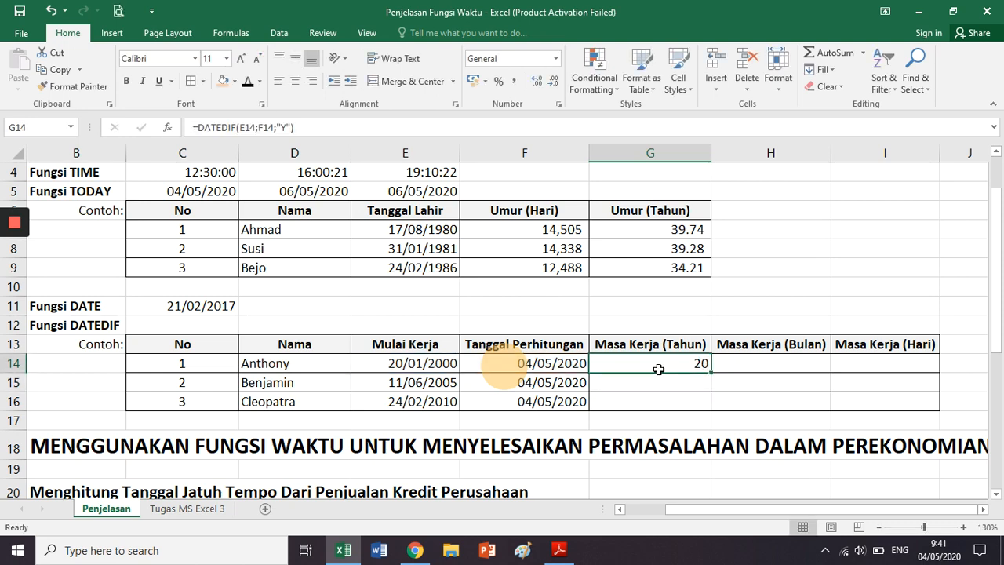
pyautogui.click(486, 364)
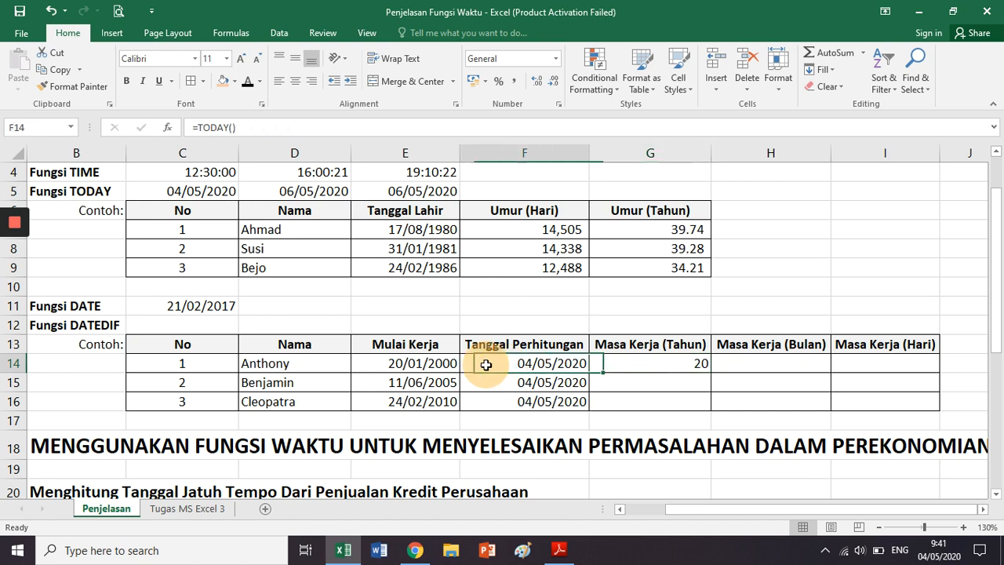
# - Fill the years-of-service DATEDIF formula in G14 down to G16 for the other two employees
pyautogui.click(443, 363)
pyautogui.click(623, 361)
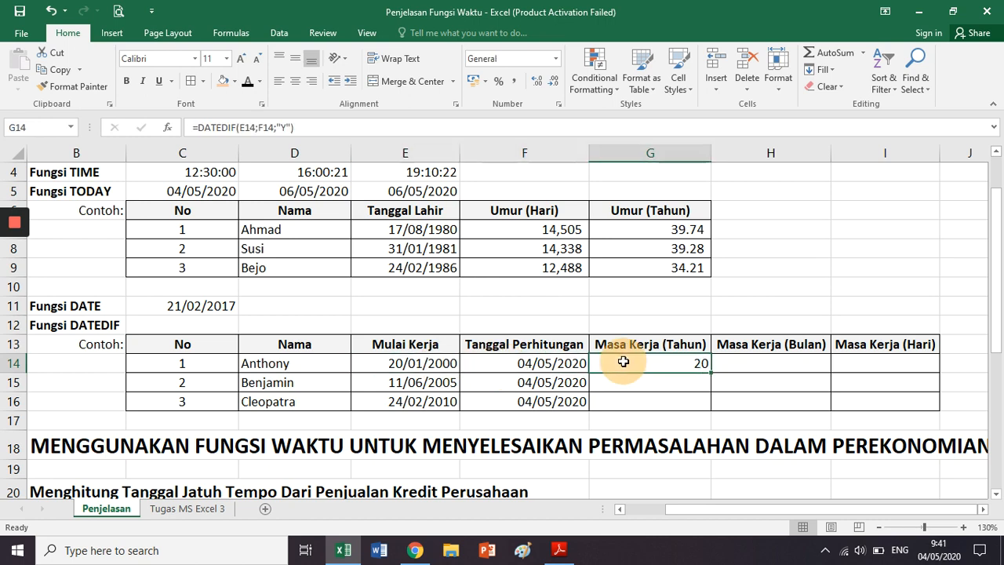
pyautogui.moveTo(711, 372); pyautogui.dragTo(708, 409)
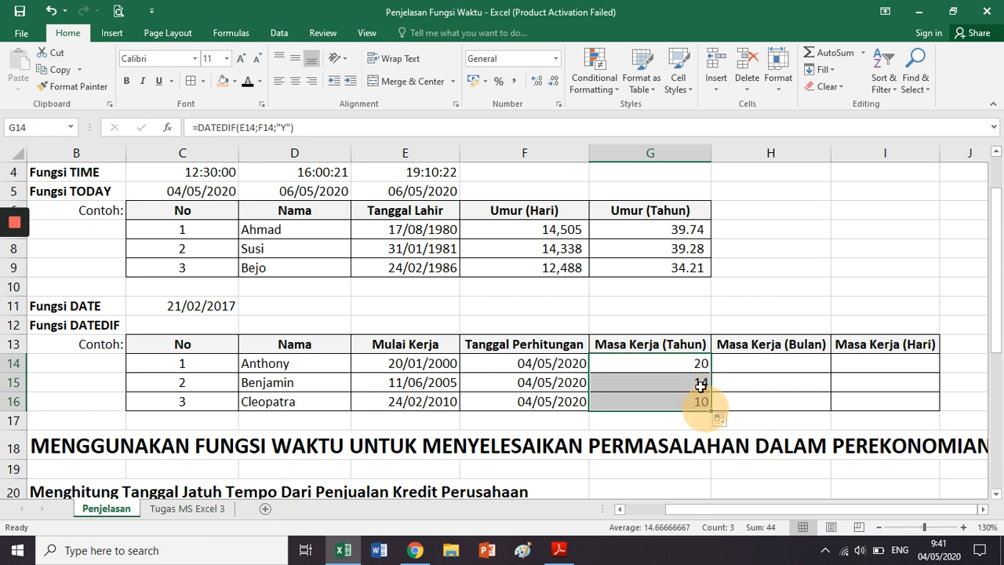
# - Check the second and third employees' start dates, calculation dates and years of service, along with the Tahun, Bulan and Hari columns
pyautogui.click(700, 385)
pyautogui.click(578, 380)
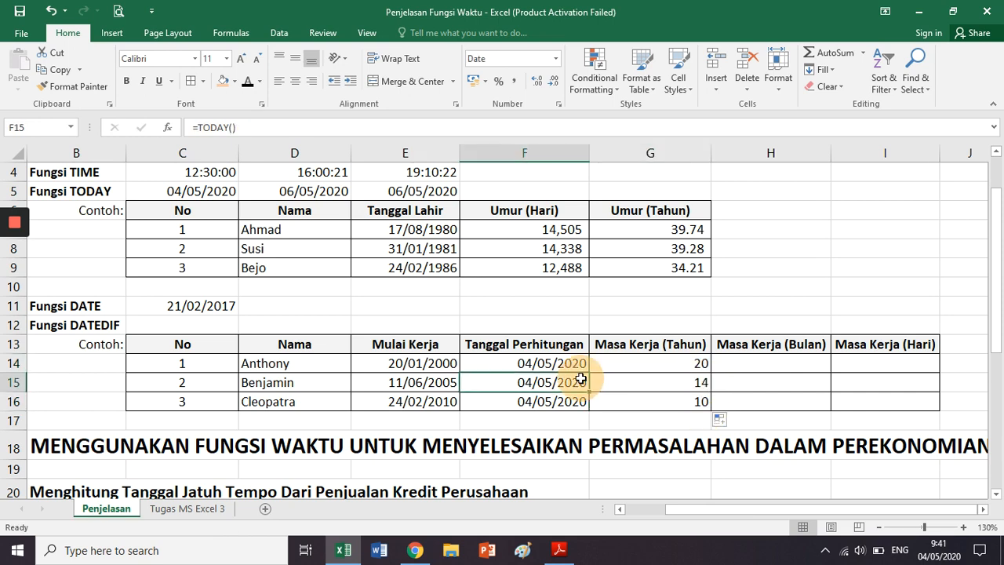
pyautogui.click(434, 382)
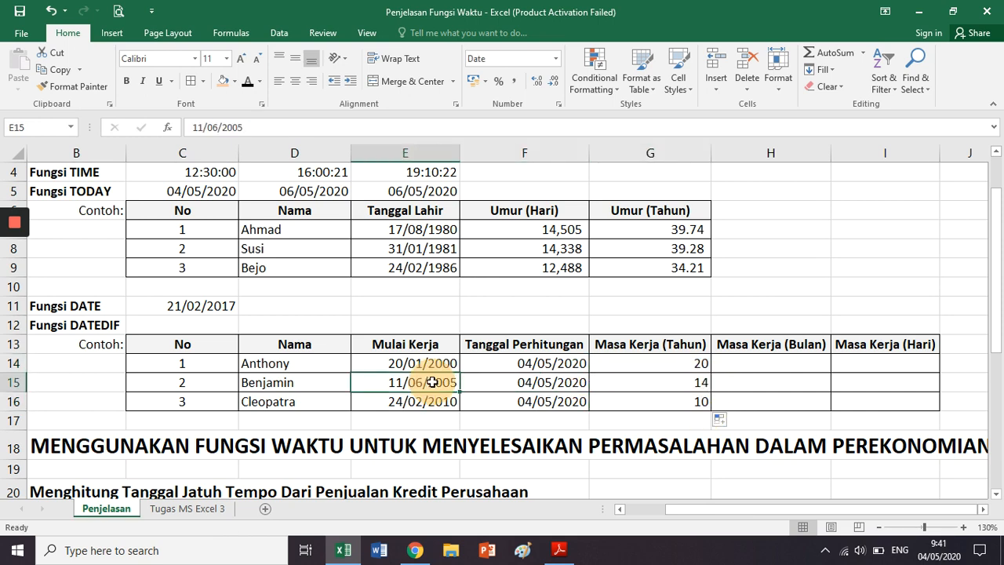
pyautogui.click(548, 383)
pyautogui.click(448, 382)
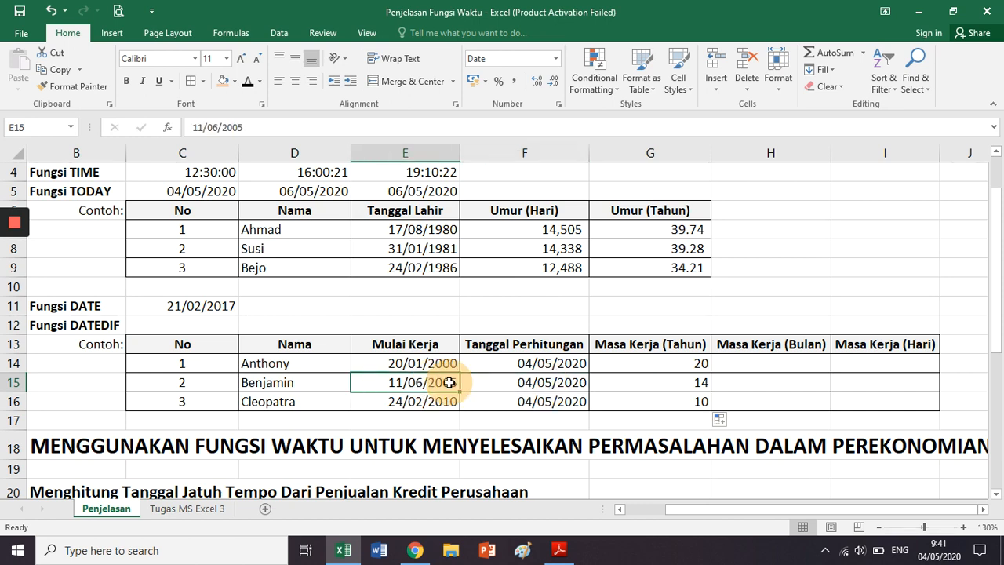
pyautogui.click(628, 381)
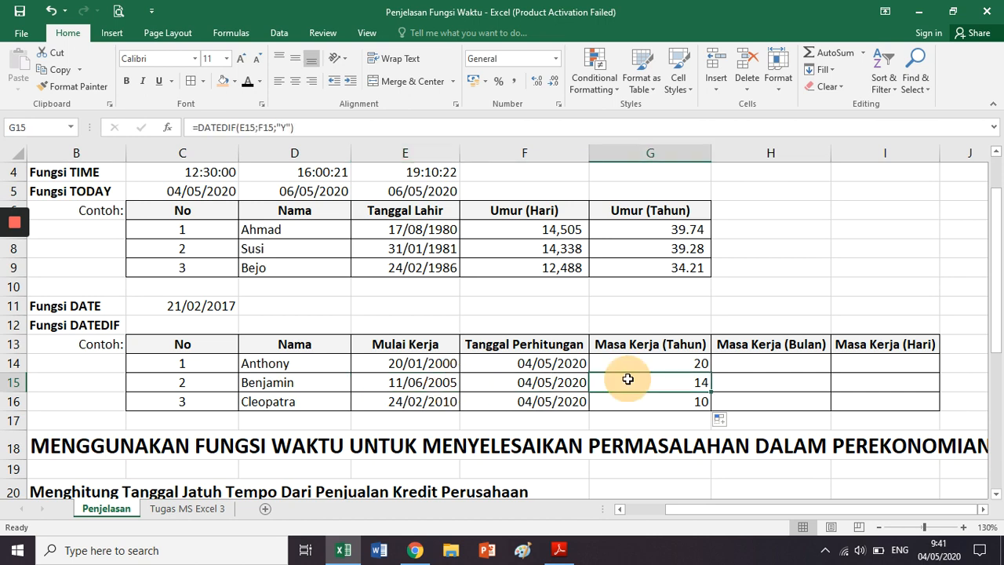
pyautogui.click(513, 401)
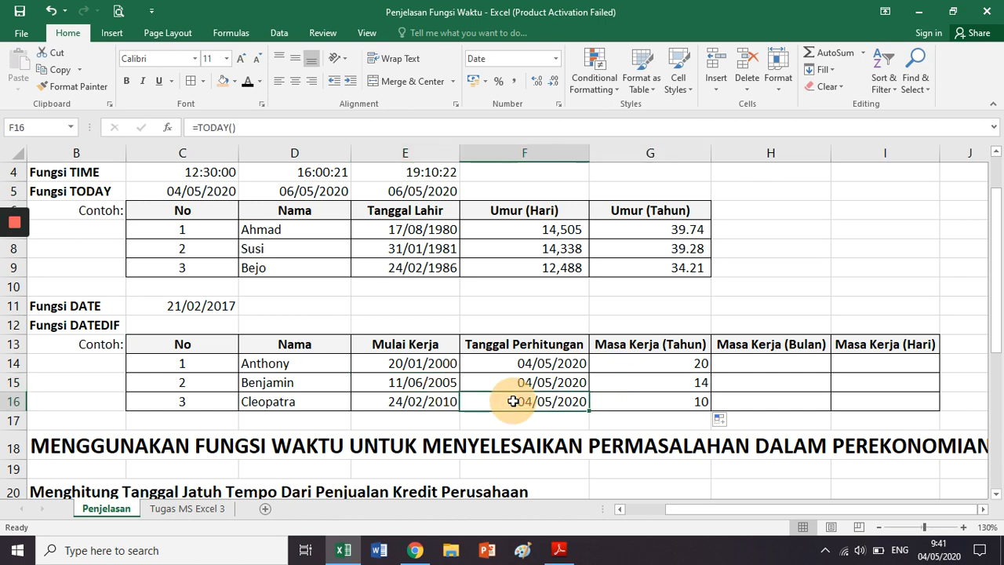
pyautogui.click(443, 402)
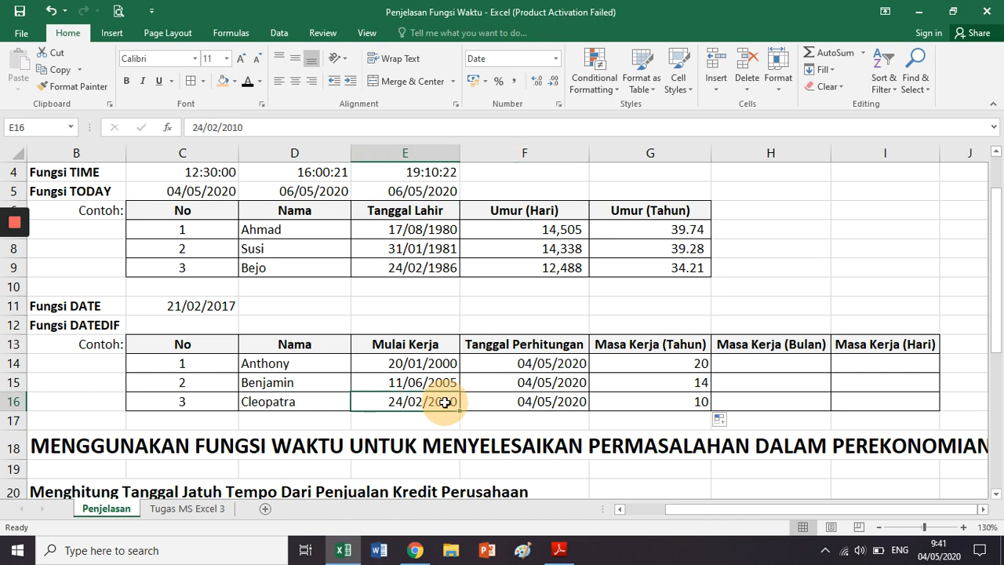
pyautogui.click(633, 402)
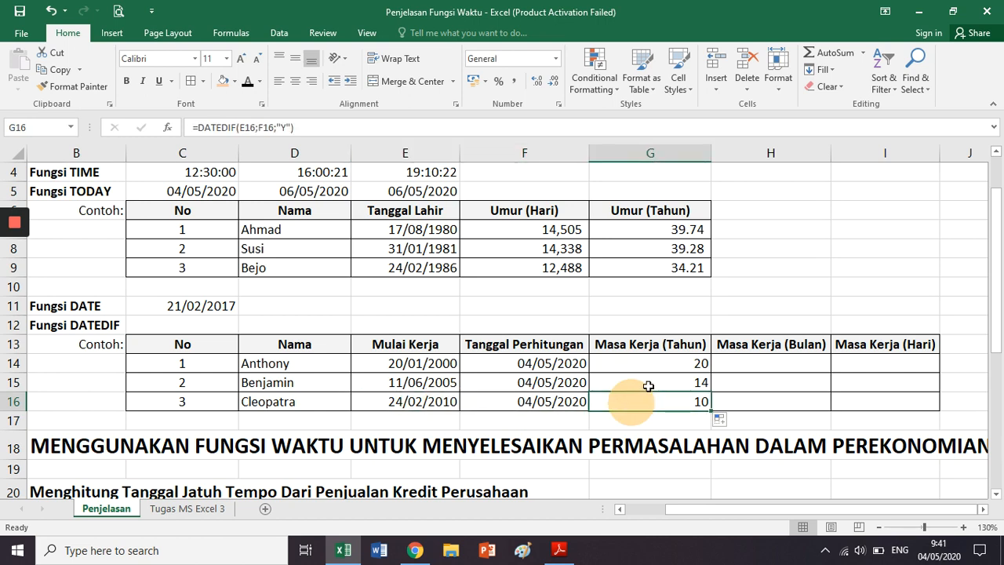
pyautogui.click(649, 386)
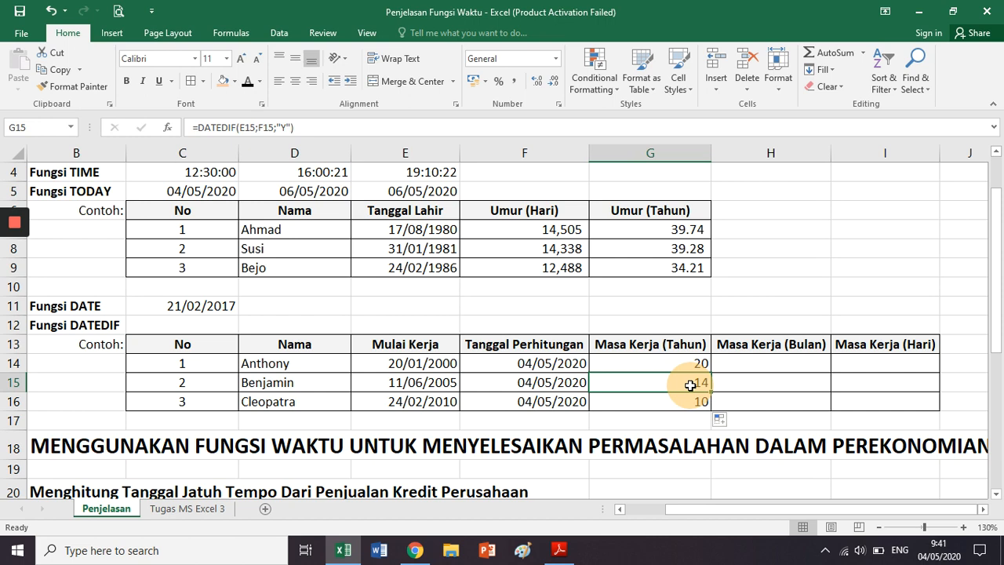
pyautogui.moveTo(660, 345); pyautogui.dragTo(657, 397)
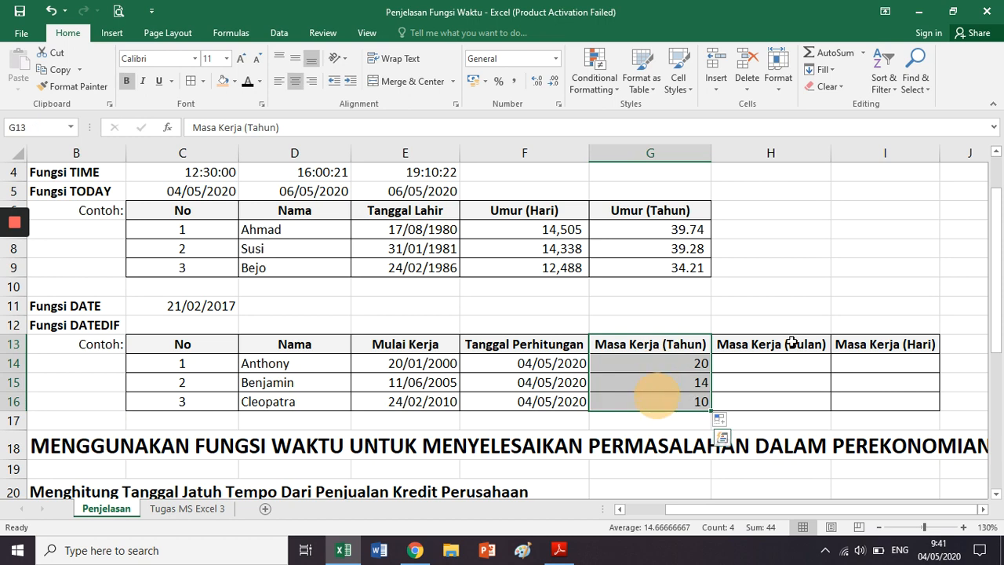
pyautogui.moveTo(792, 342); pyautogui.dragTo(784, 398)
pyautogui.click(869, 342)
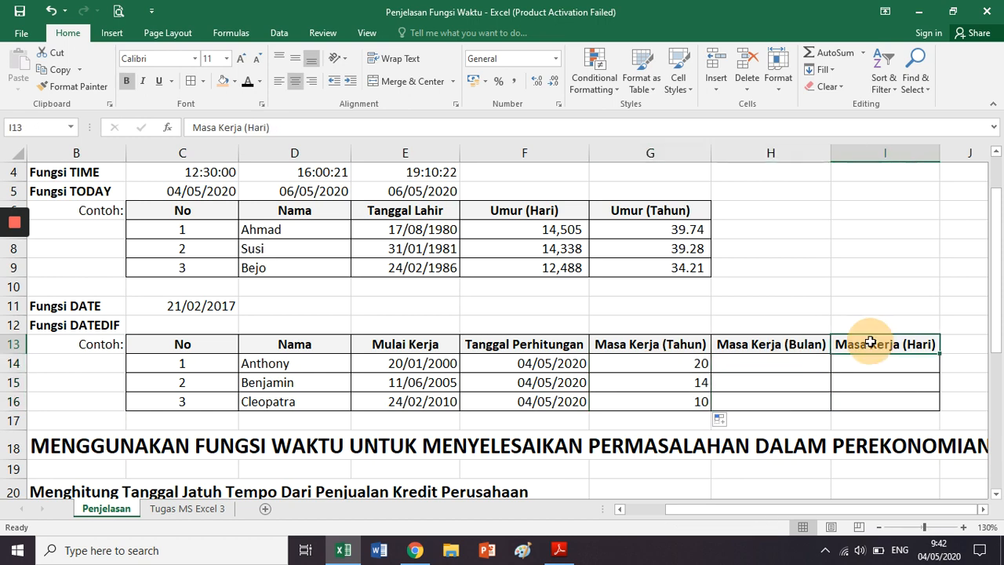
pyautogui.moveTo(870, 342); pyautogui.dragTo(863, 399)
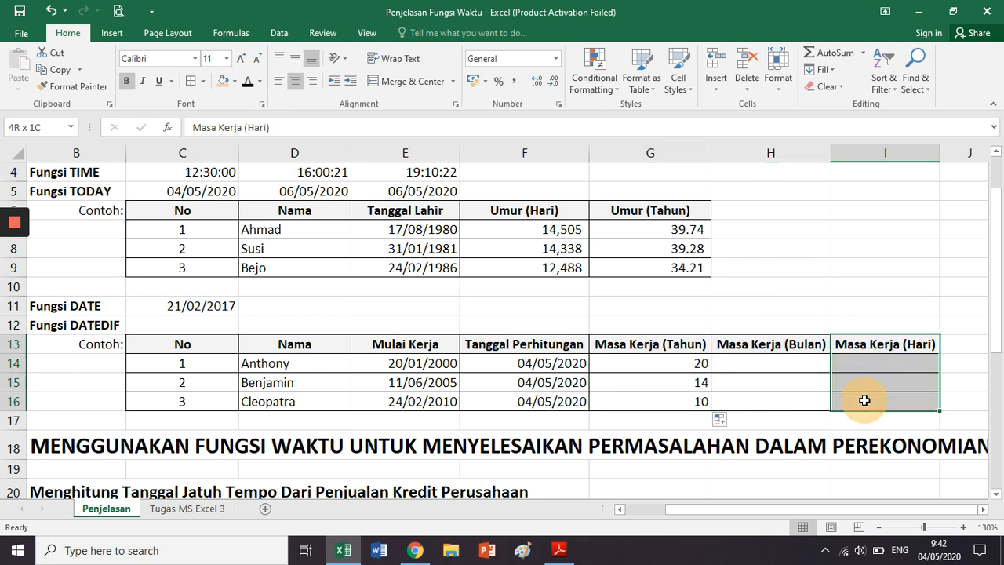
# - Calculate the first employee's total months of service in H14 with =DATEDIF(E14;F14;"M")
pyautogui.click(784, 365)
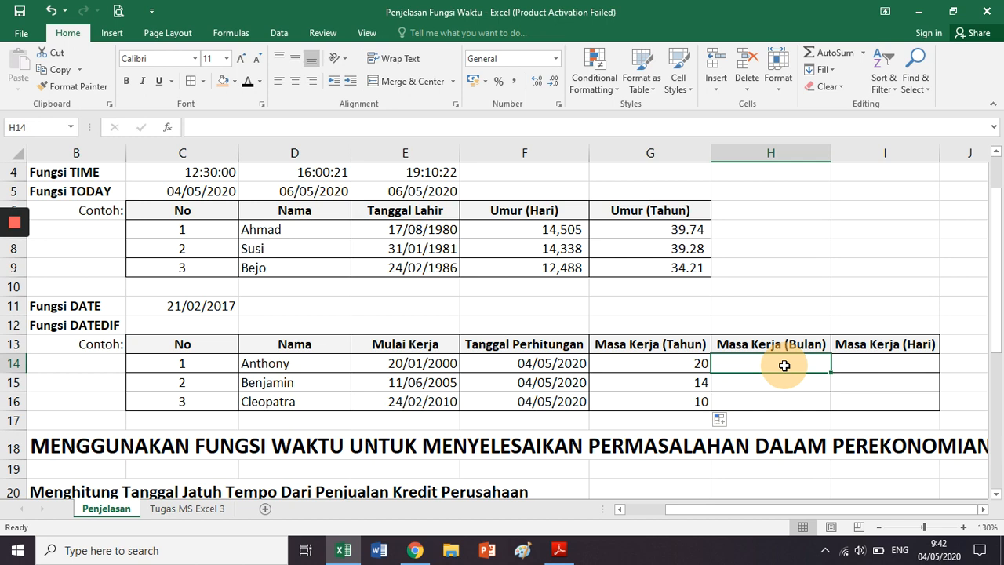
pyautogui.write('=')
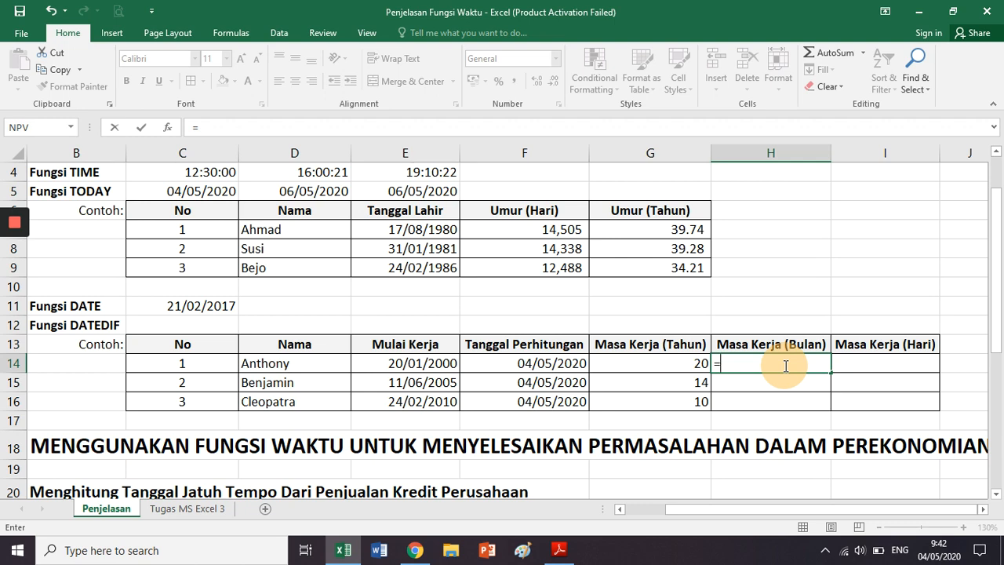
pyautogui.write('DATE')
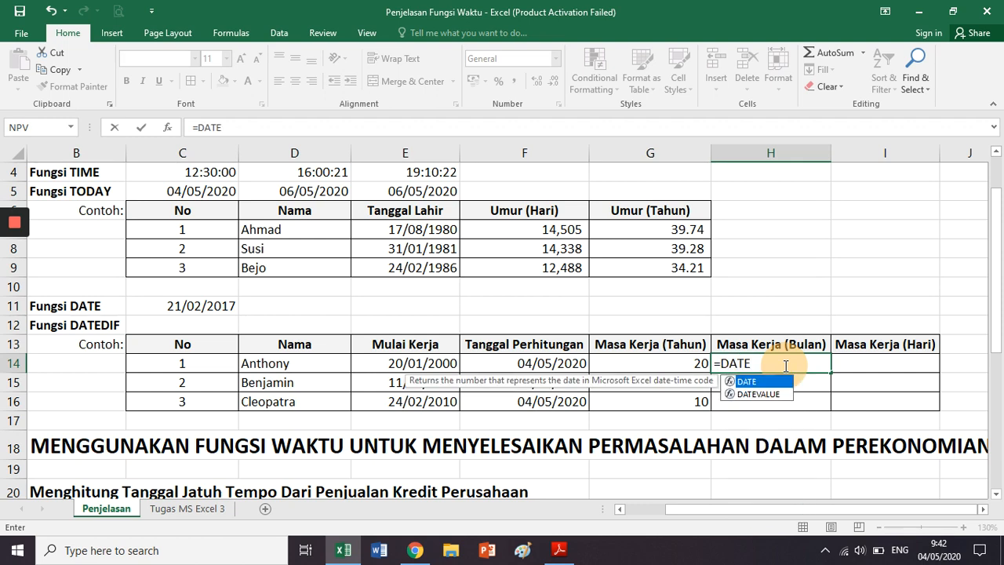
pyautogui.write('DIF(')
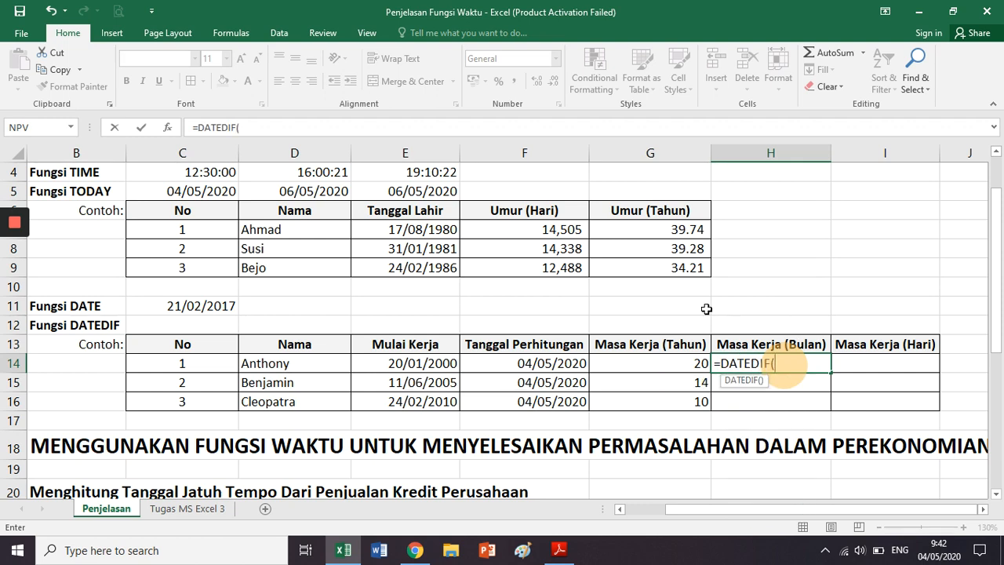
pyautogui.click(447, 359)
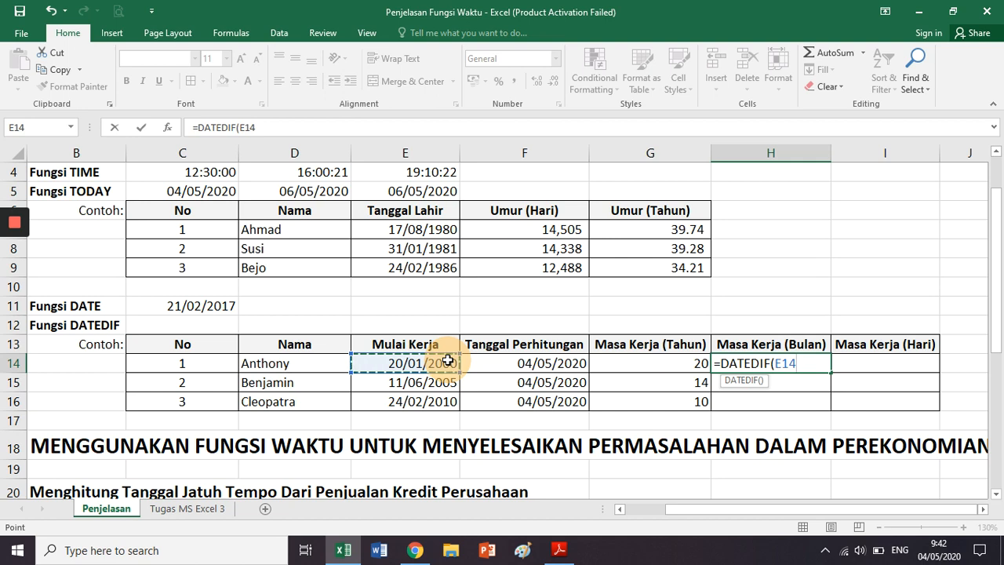
pyautogui.write(';')
pyautogui.click(510, 366)
pyautogui.write(';')
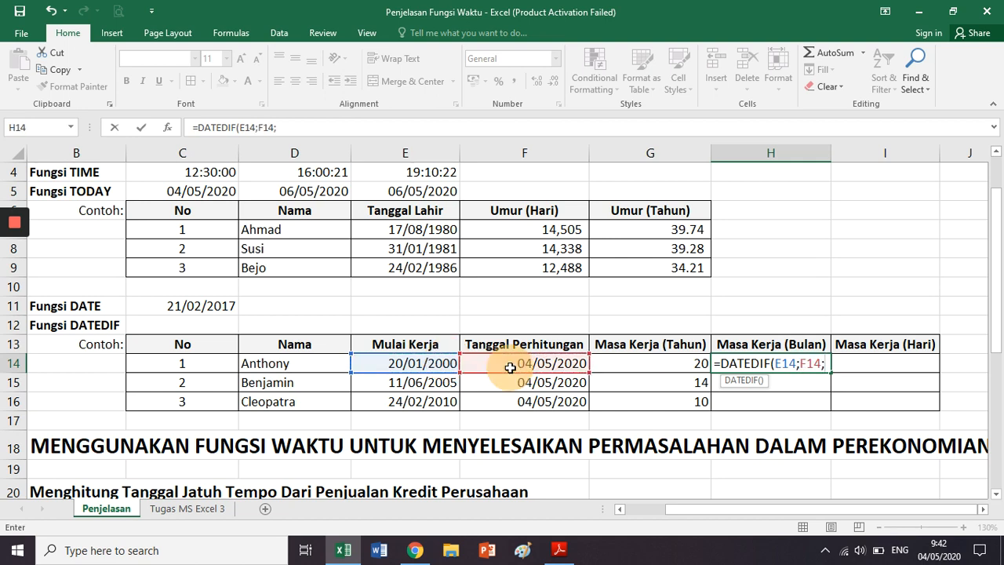
pyautogui.write('"')
pyautogui.write('M")')
pyautogui.press('Return')
pyautogui.press('Up')
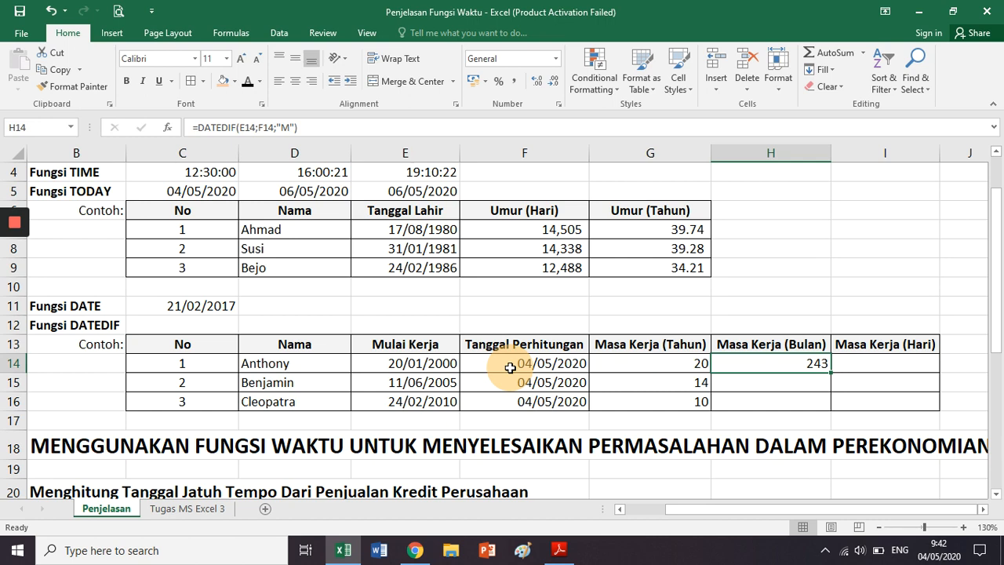
# - Change the unit of the DATEDIF formula in H14 to "YM" so it counts only the months beyond full years
pyautogui.click(281, 127)
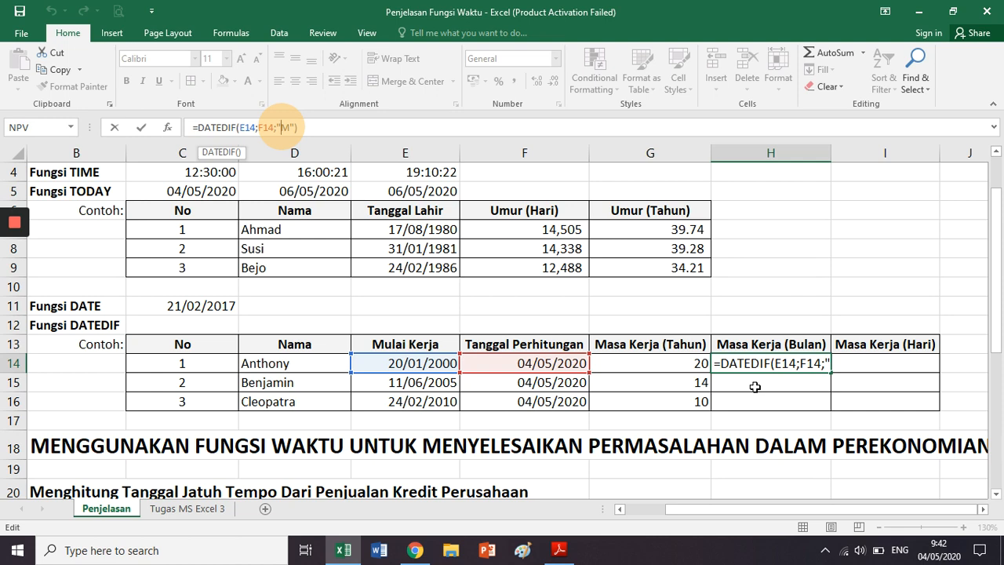
pyautogui.press('Return')
pyautogui.press('Up')
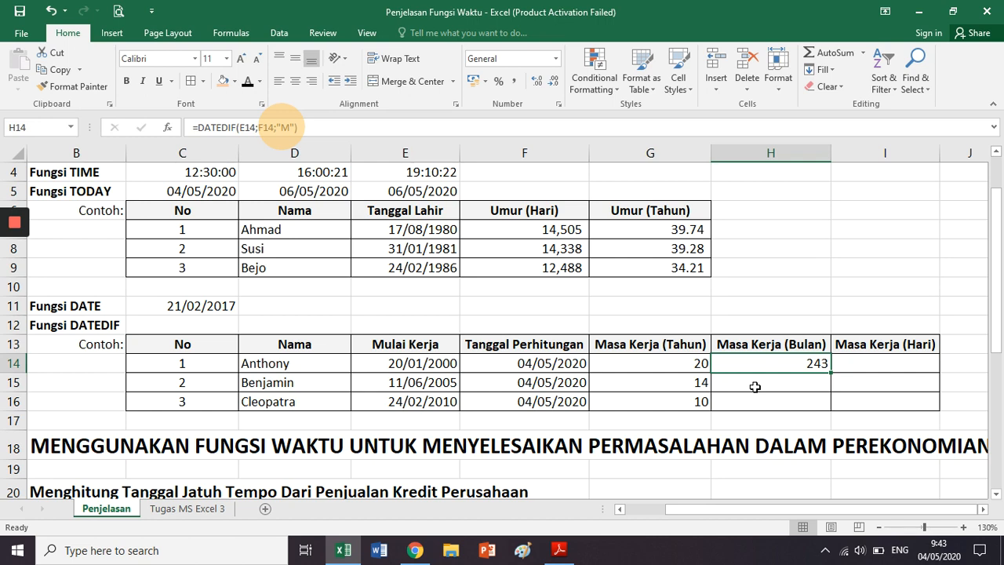
pyautogui.click(312, 126)
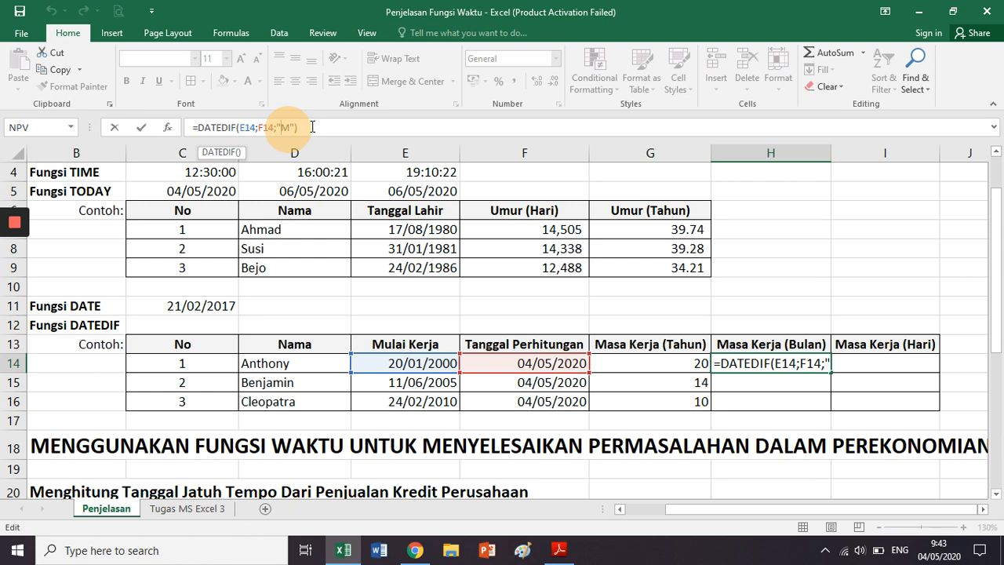
pyautogui.write('Y')
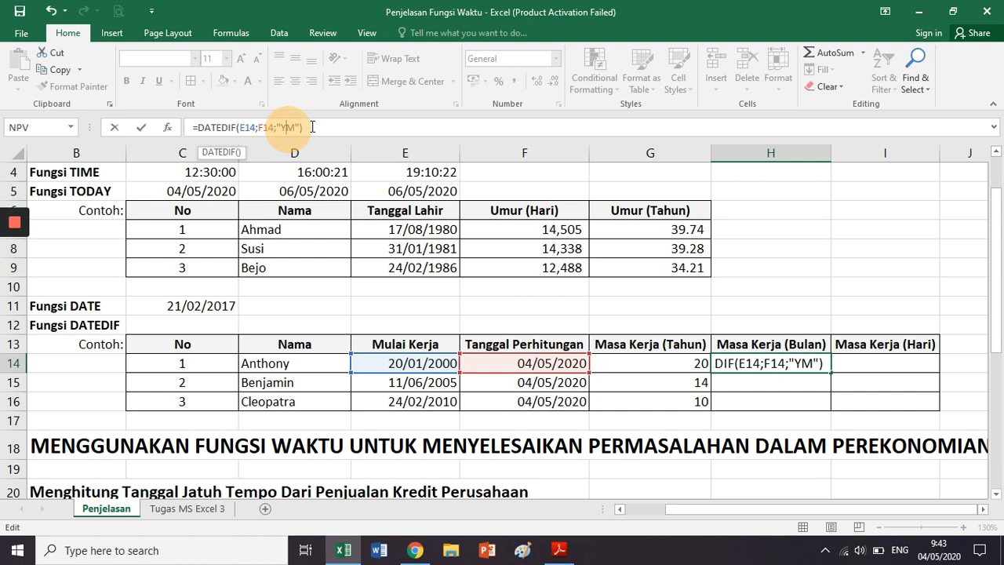
pyautogui.press('Return')
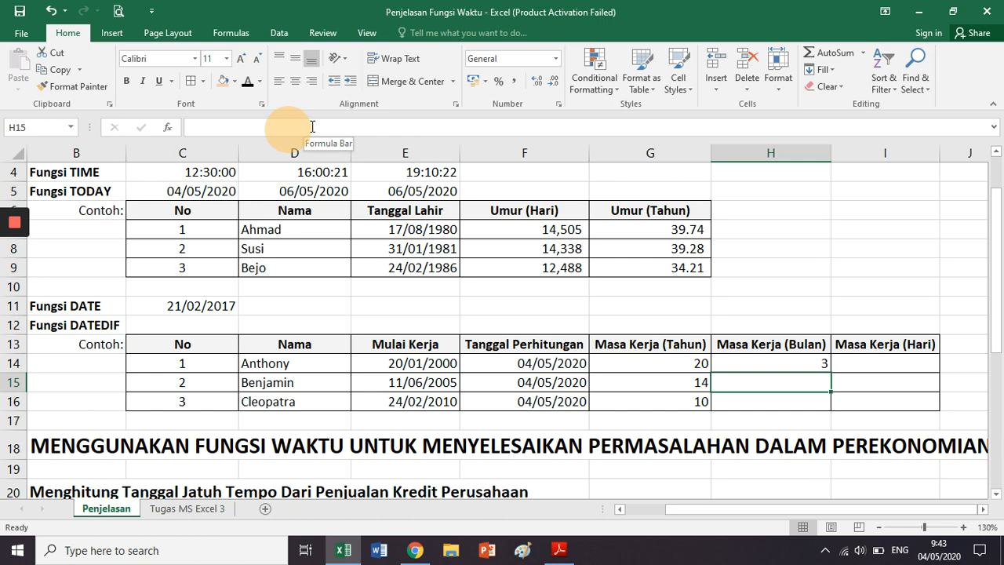
pyautogui.press('Up')
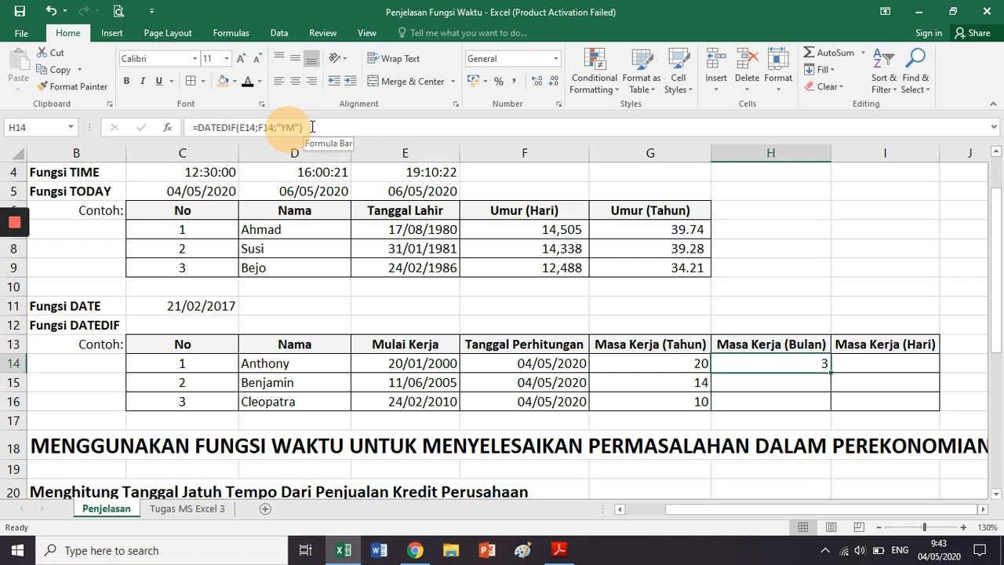
# - Reopen the DATEDIF formula in H14 for editing at its unit argument
pyautogui.click(312, 126)
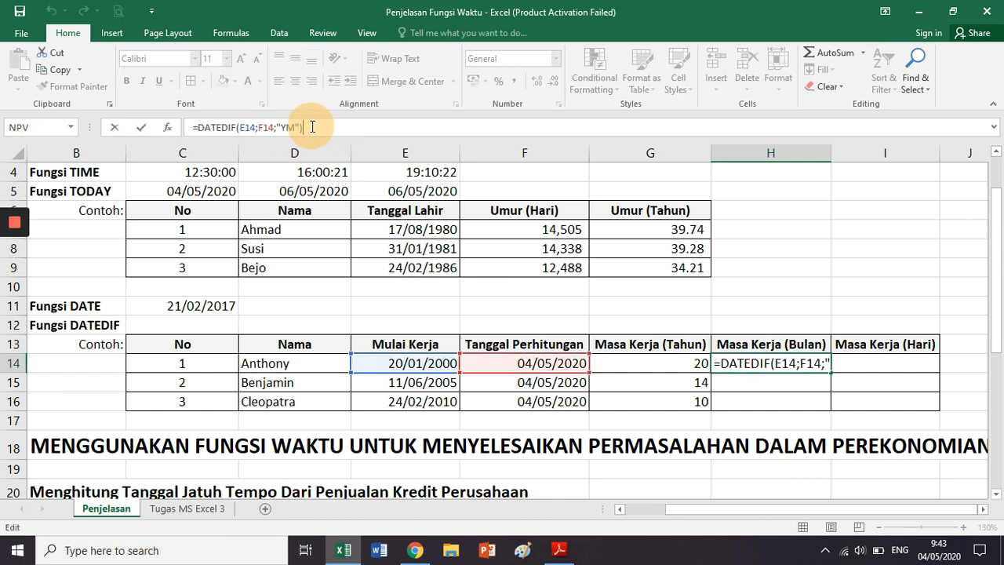
pyautogui.press('Left')
pyautogui.press('Left')
pyautogui.press('Left')
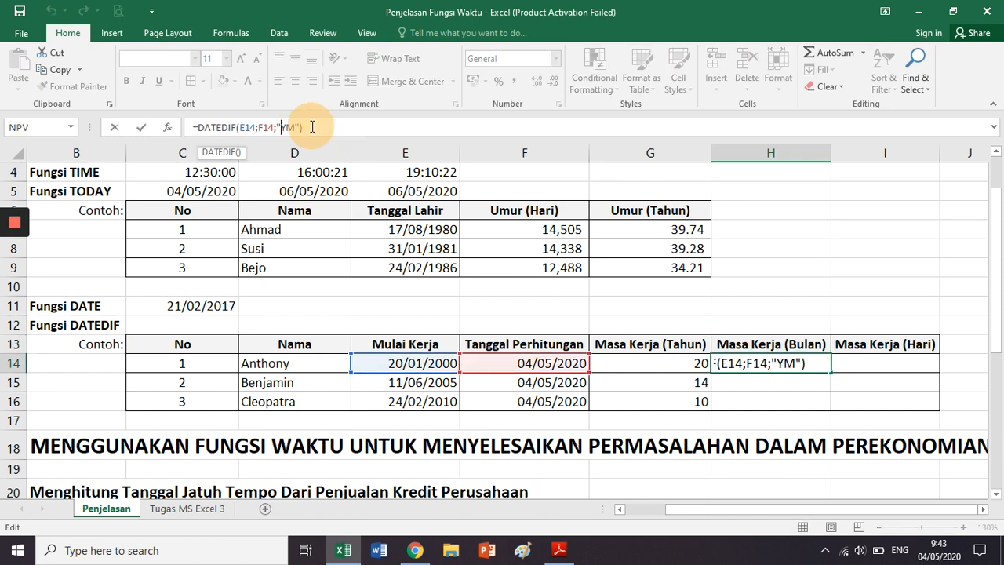
# - Commit the DATEDIF formula with the "YM" unit in cell H14
pyautogui.hotkey('shift', 'Left')
pyautogui.hotkey('shift', 'Left')
pyautogui.press('Return')
# - Examine the start date, calculation date and years-of-service formula in row 15
pyautogui.press('Left')
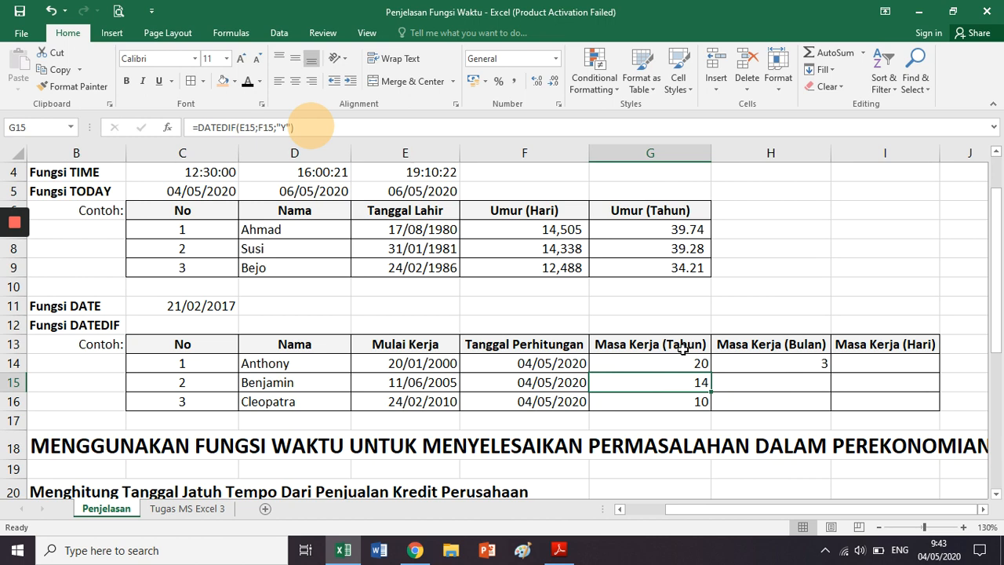
pyautogui.press('Left')
pyautogui.press('Left')
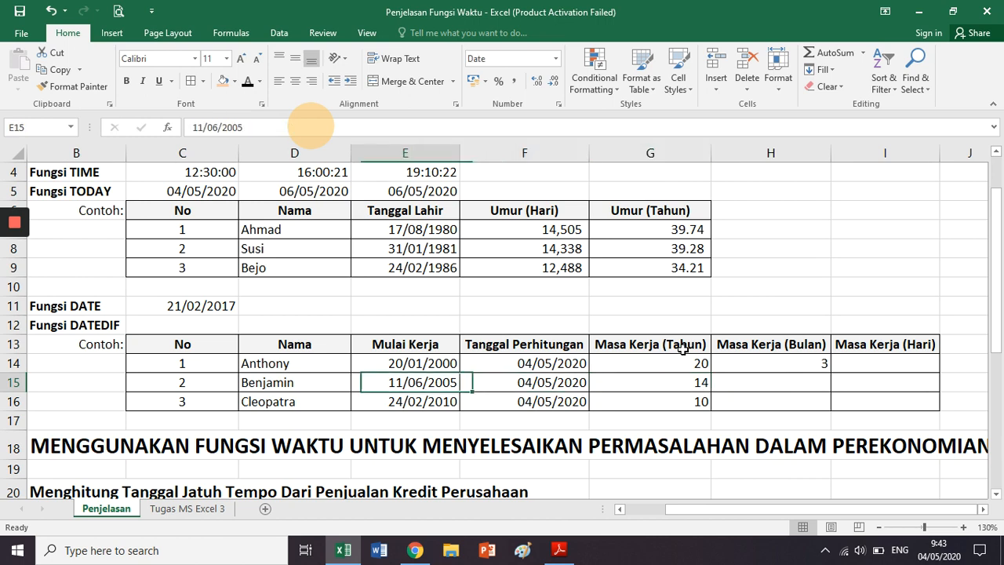
pyautogui.press('Right')
pyautogui.press('Right')
pyautogui.press('Right')
pyautogui.press('Left')
pyautogui.press('Left')
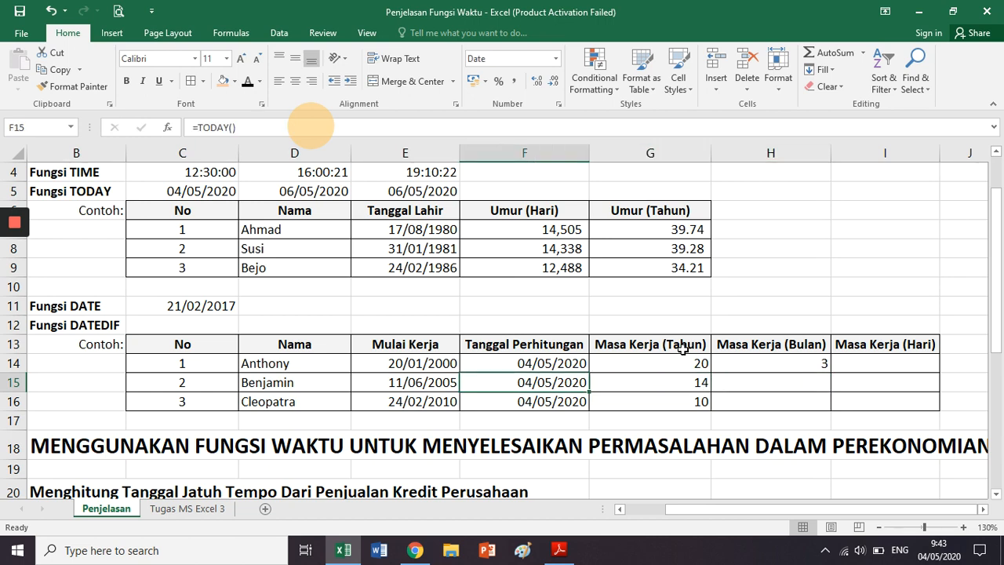
pyautogui.press('Left')
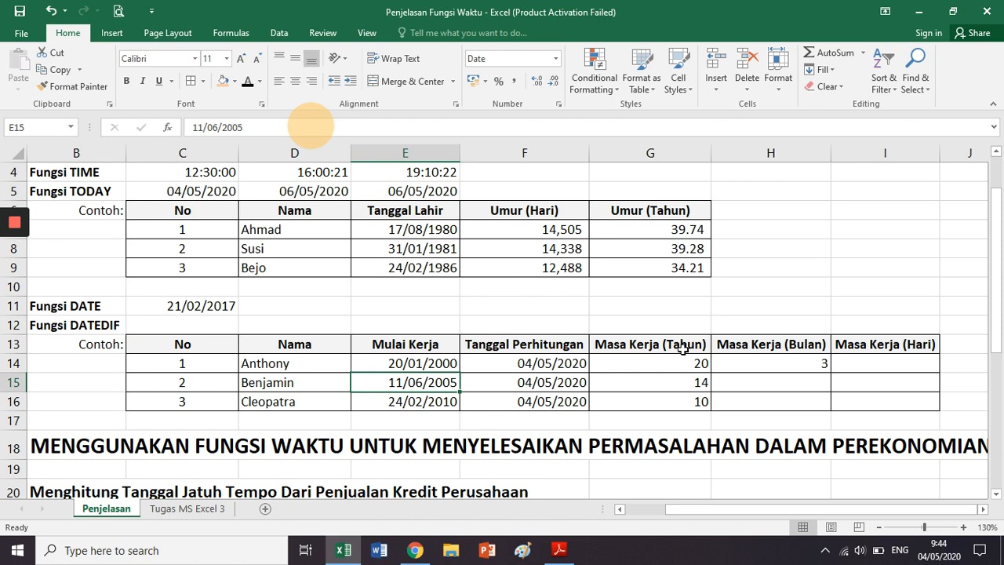
# - Enter the formula =DATEDIF(E15;F15;"YM") in cell H15 to calculate the remaining months of service
pyautogui.press('Right')
pyautogui.press('Right')
pyautogui.press('Right')
pyautogui.write('=D')
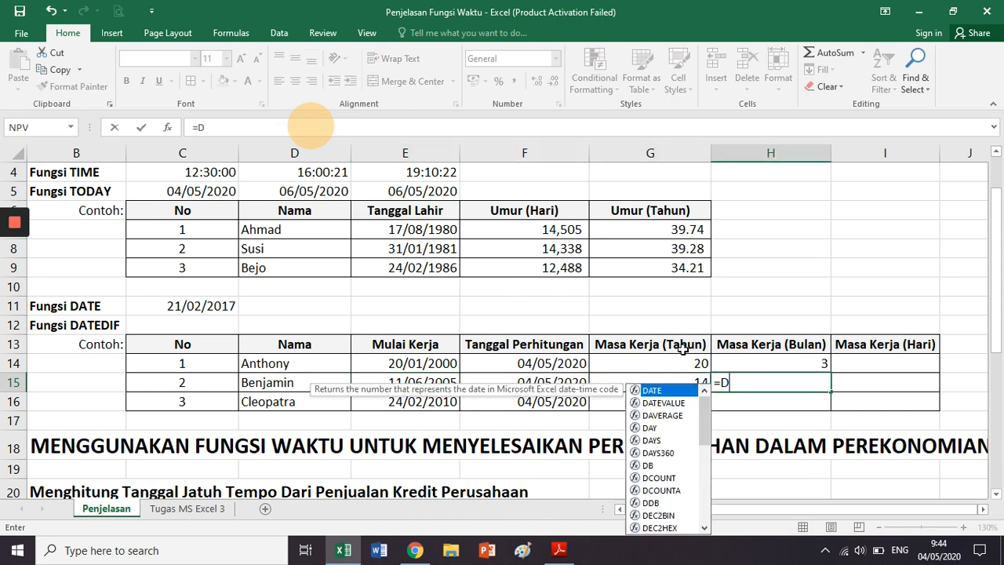
pyautogui.write('ATEDIF')
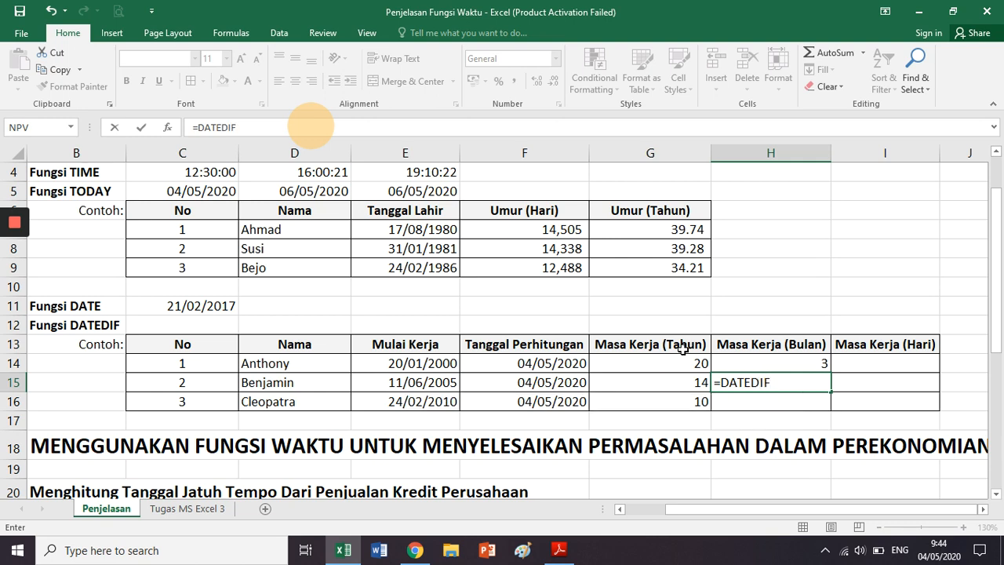
pyautogui.write('(')
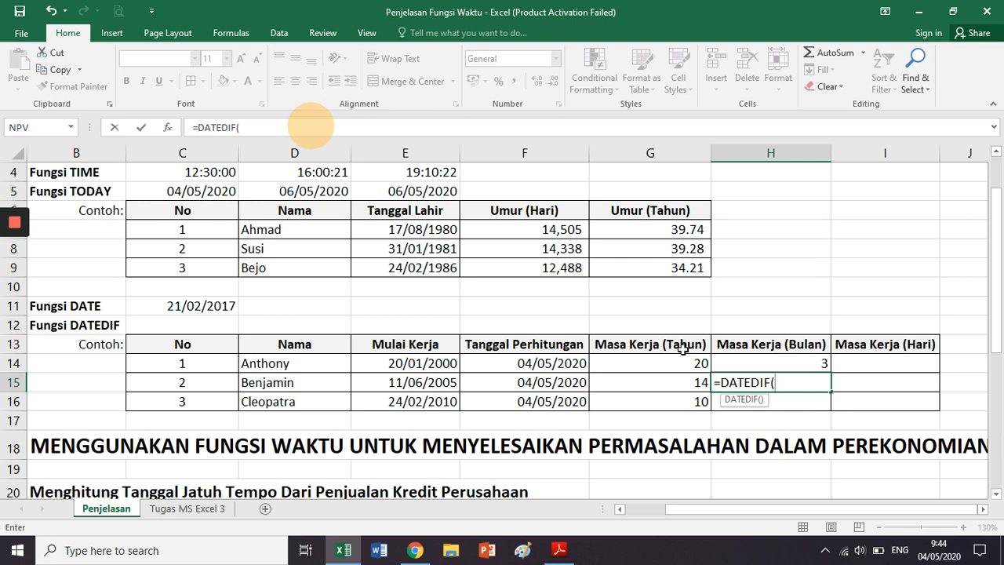
pyautogui.click(415, 383)
pyautogui.write(';')
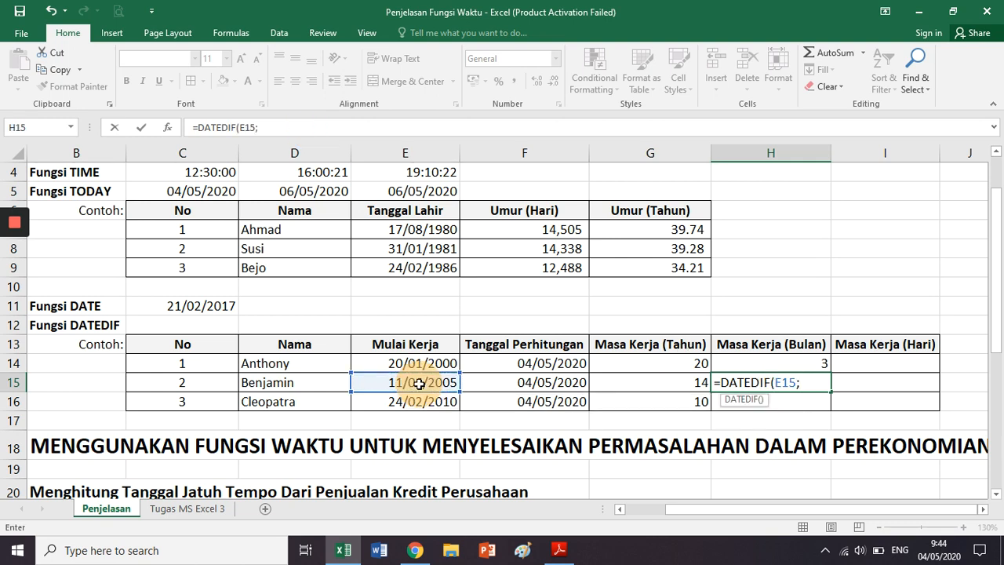
pyautogui.click(490, 385)
pyautogui.write(';')
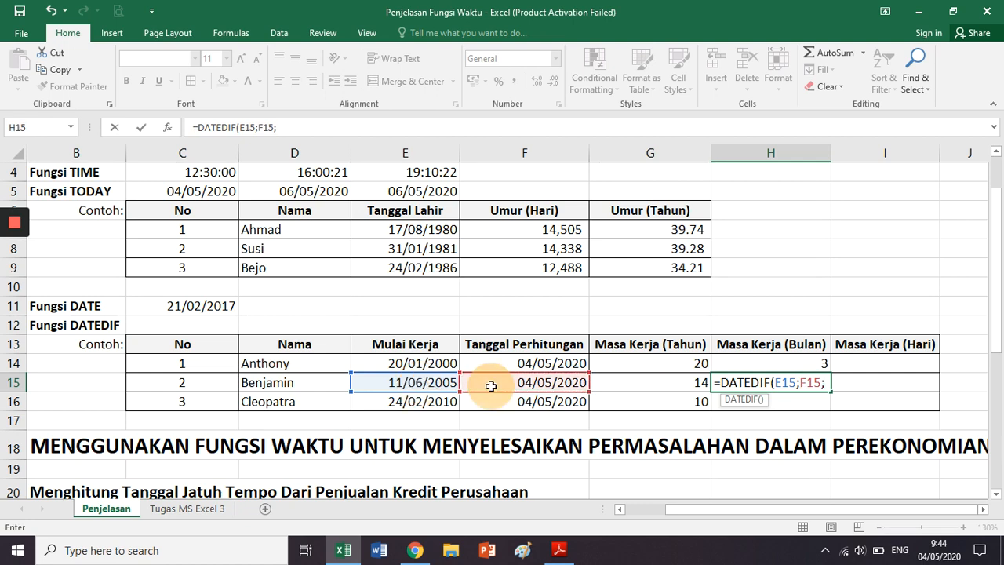
pyautogui.write('"YM")')
pyautogui.hotkey('ctrl', 'Return')
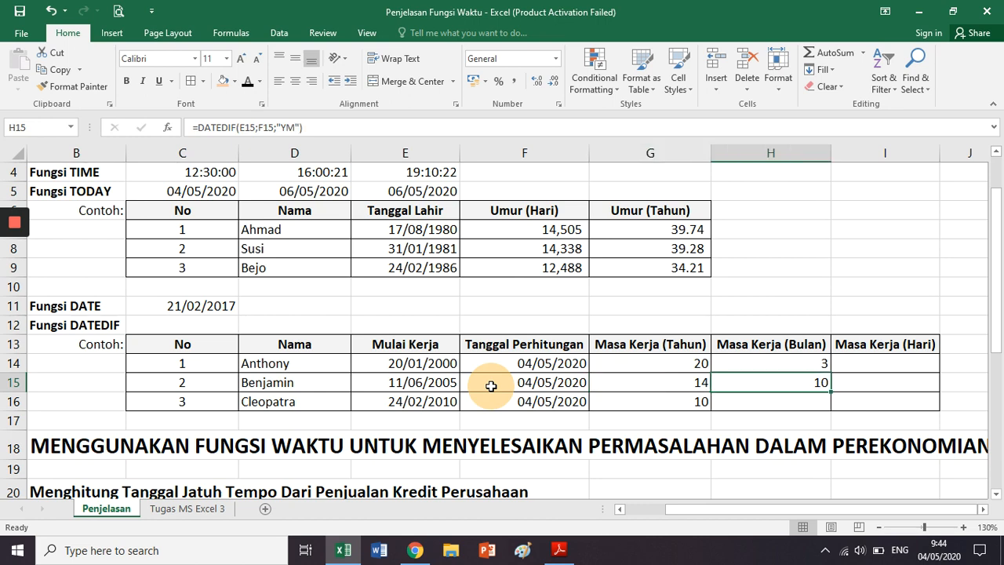
# - Copy the remaining-months formula from H15 into H16
pyautogui.hotkey('ctrl', 'c')
pyautogui.press('Down')
pyautogui.hotkey('ctrl', 'v')
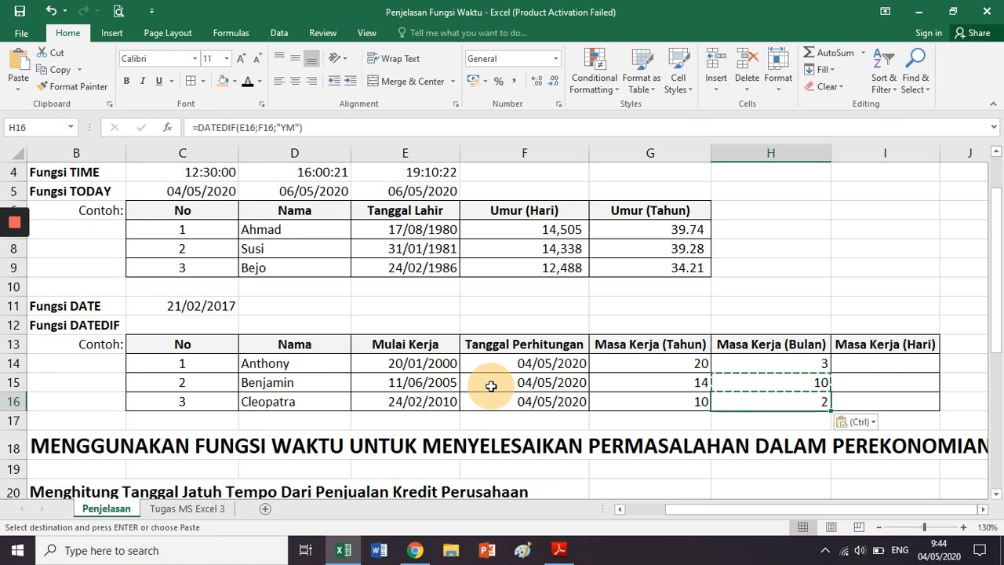
# - Compare the start dates and calculation dates with the Masa Kerja (Bulan) results in rows 14 to 16
pyautogui.press('Up')
pyautogui.press('Up')
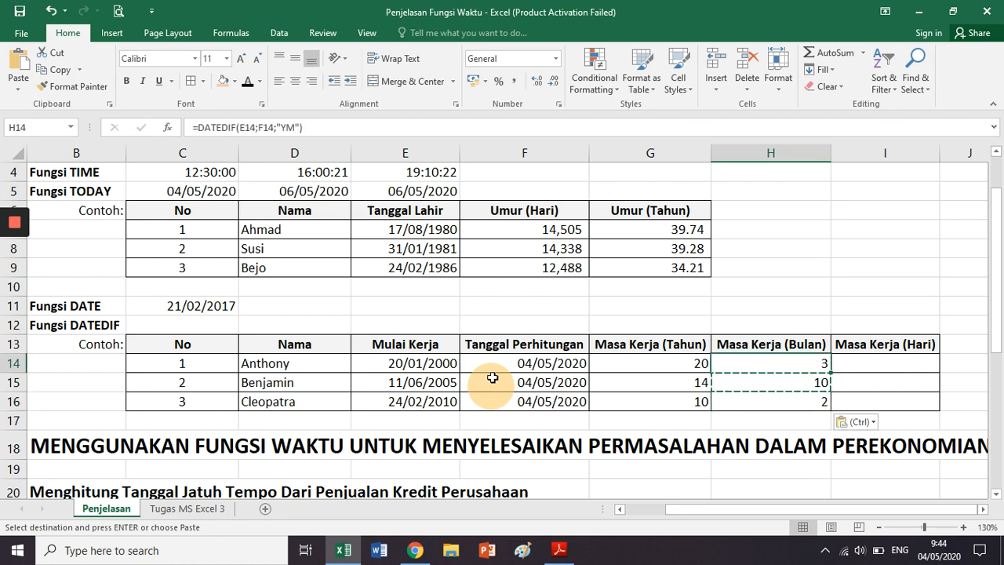
pyautogui.click(525, 364)
pyautogui.click(425, 362)
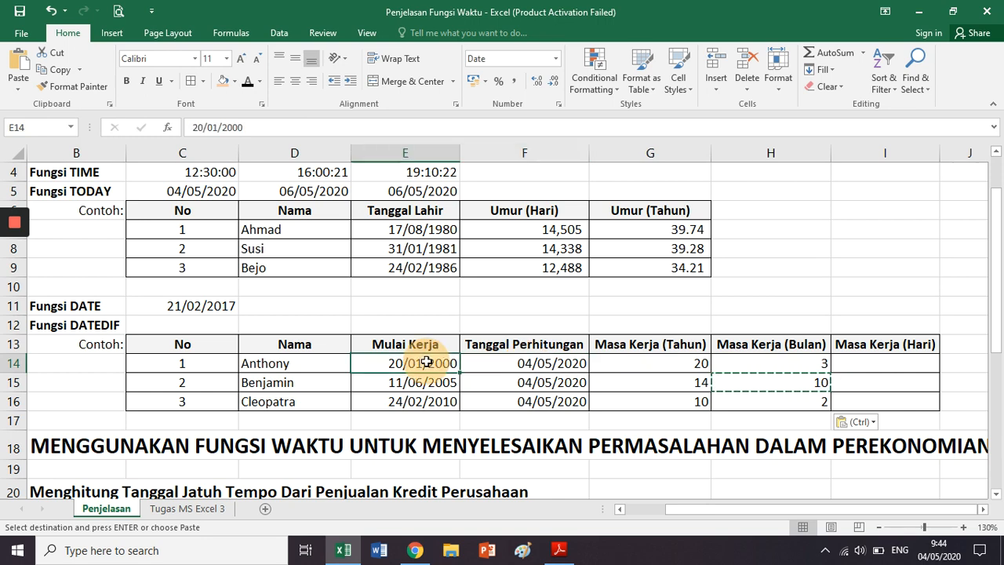
pyautogui.click(549, 361)
pyautogui.click(433, 361)
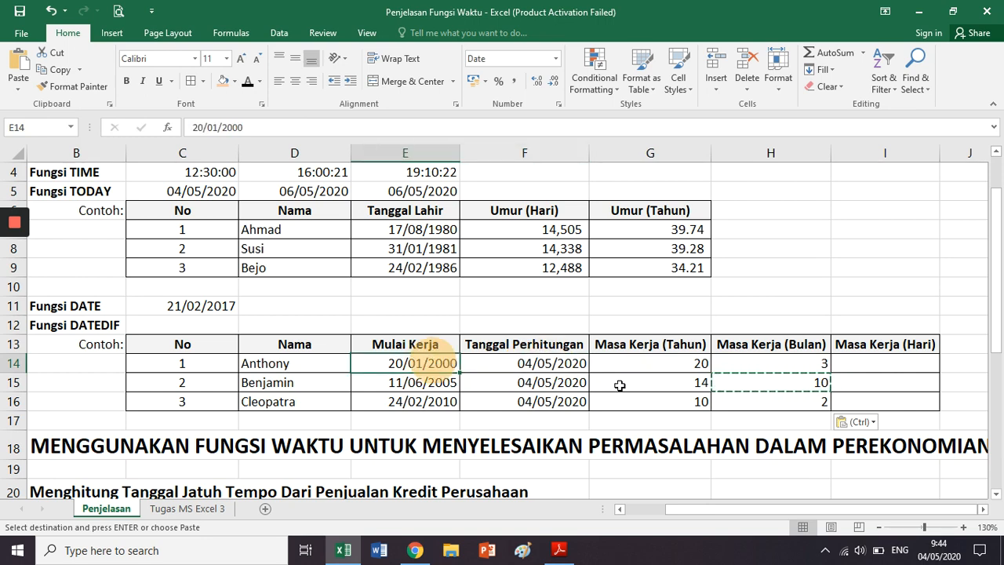
pyautogui.click(772, 359)
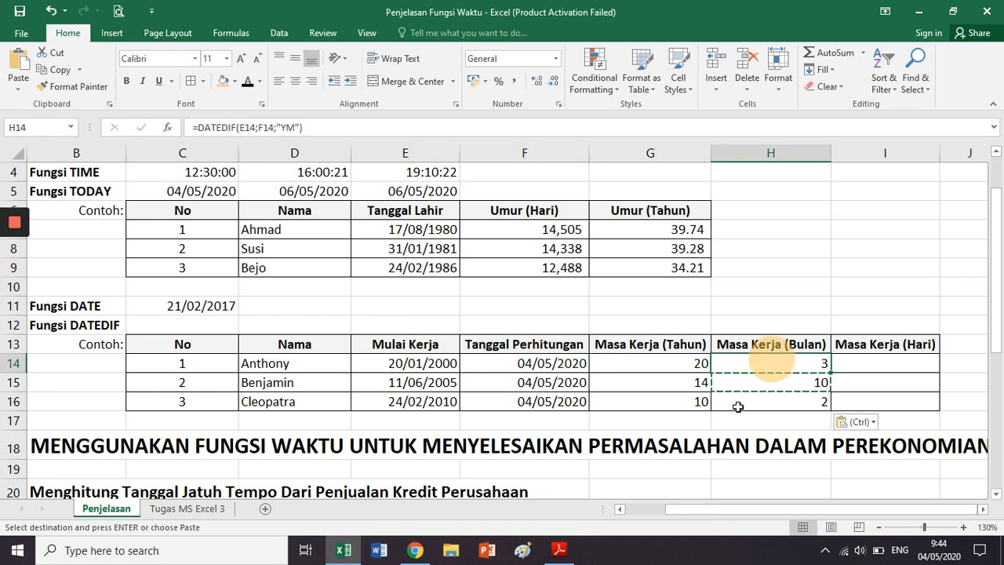
pyautogui.click(534, 381)
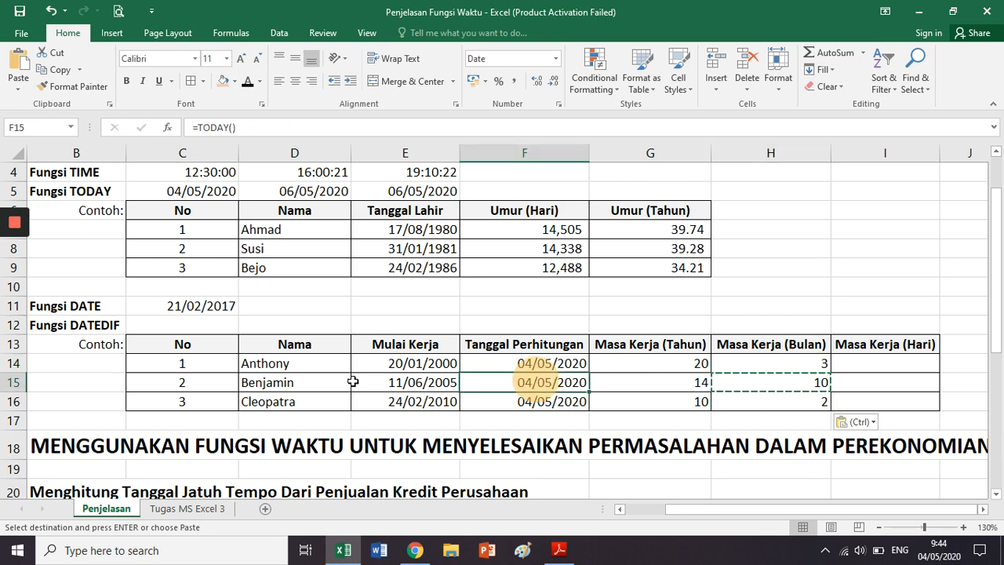
pyautogui.click(407, 384)
pyautogui.click(465, 382)
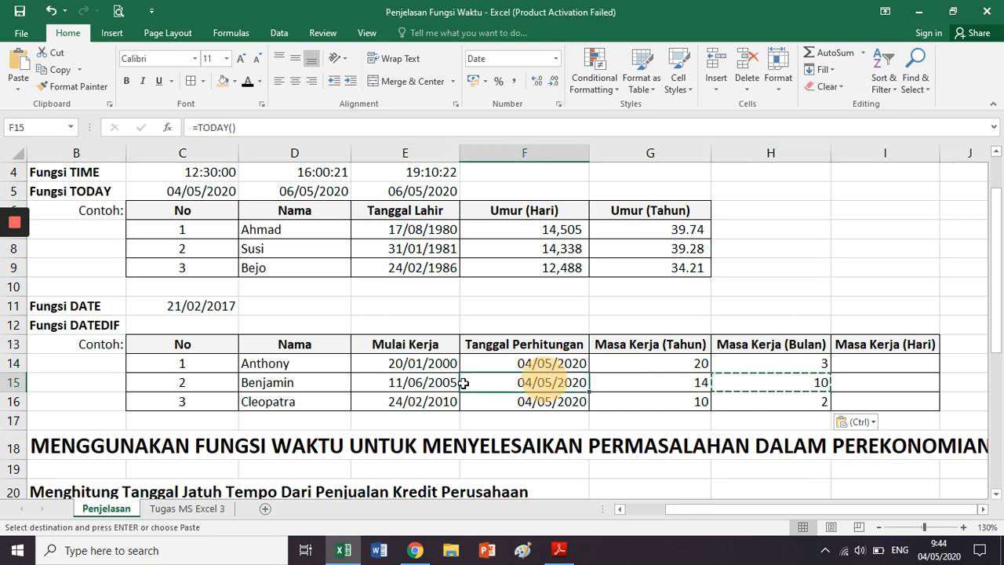
pyautogui.click(739, 380)
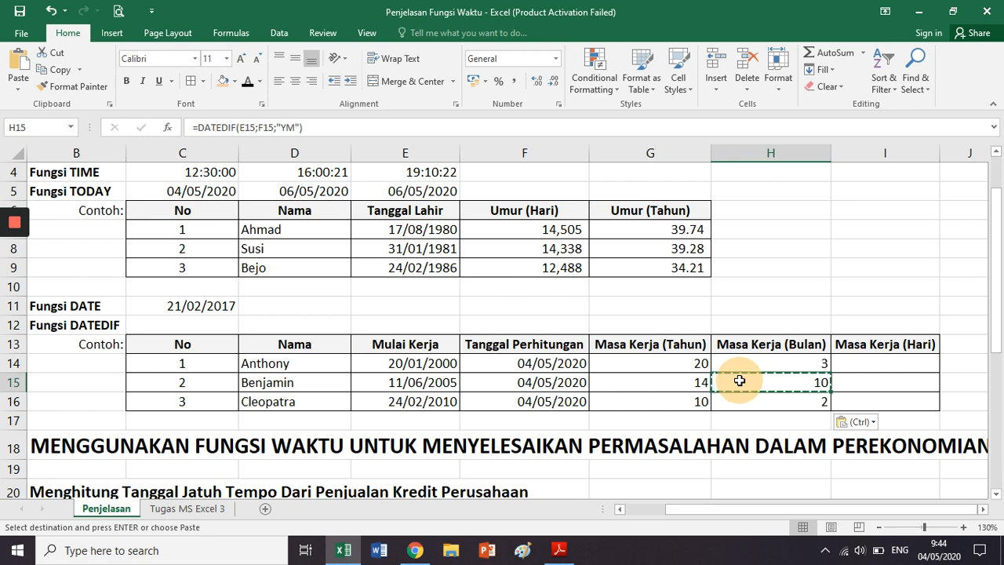
pyautogui.click(539, 402)
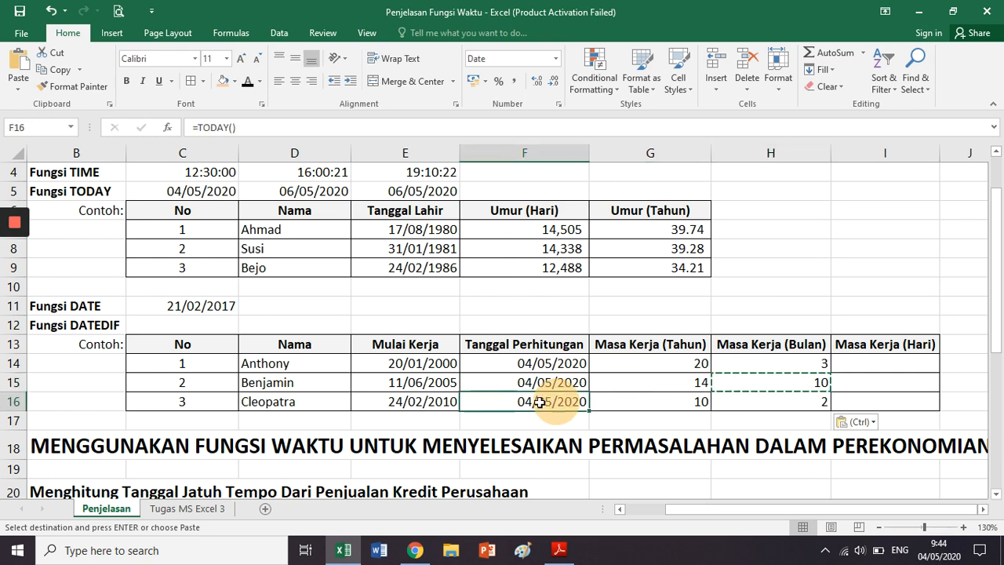
pyautogui.click(403, 399)
pyautogui.click(793, 401)
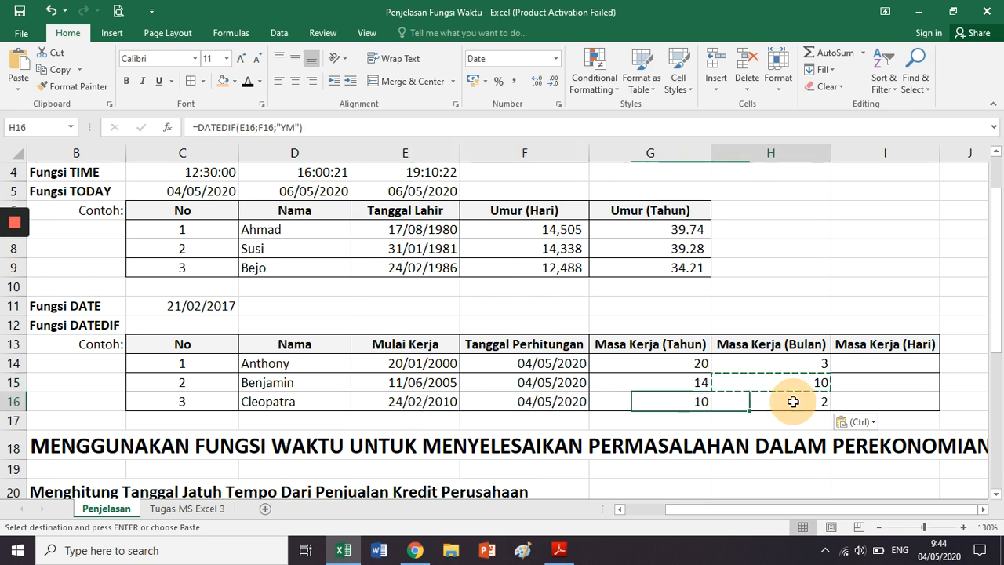
# - Enter the formula =DATEDIF(E14;F14;"YMD") in cell I14 under Masa Kerja (Hari)
pyautogui.click(858, 358)
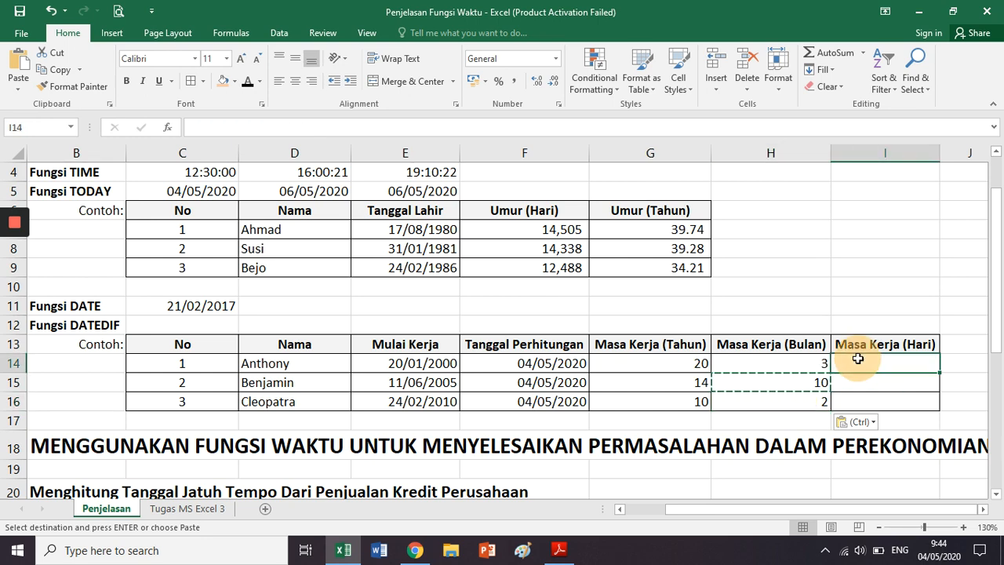
pyautogui.write('=DA')
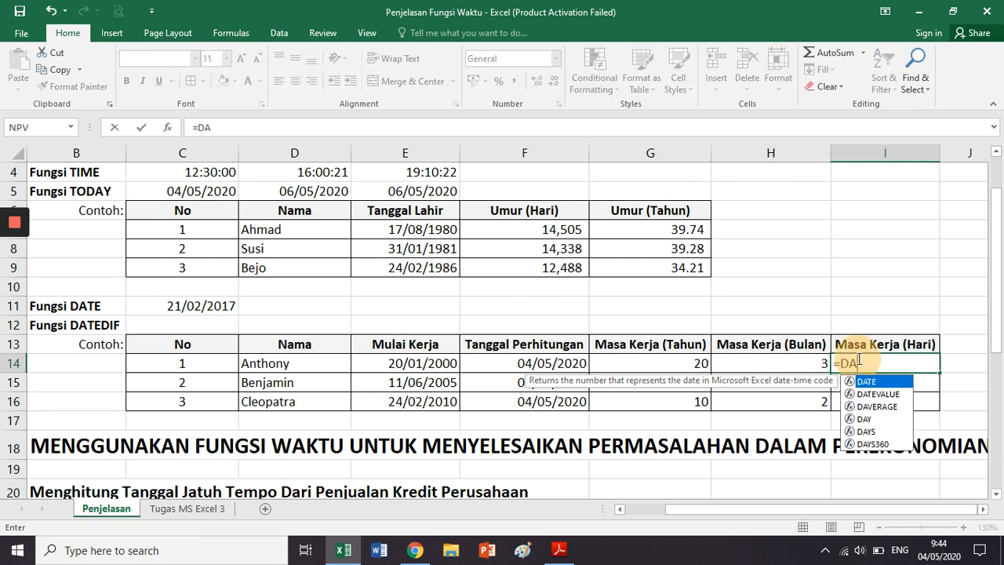
pyautogui.write('TEDIF(')
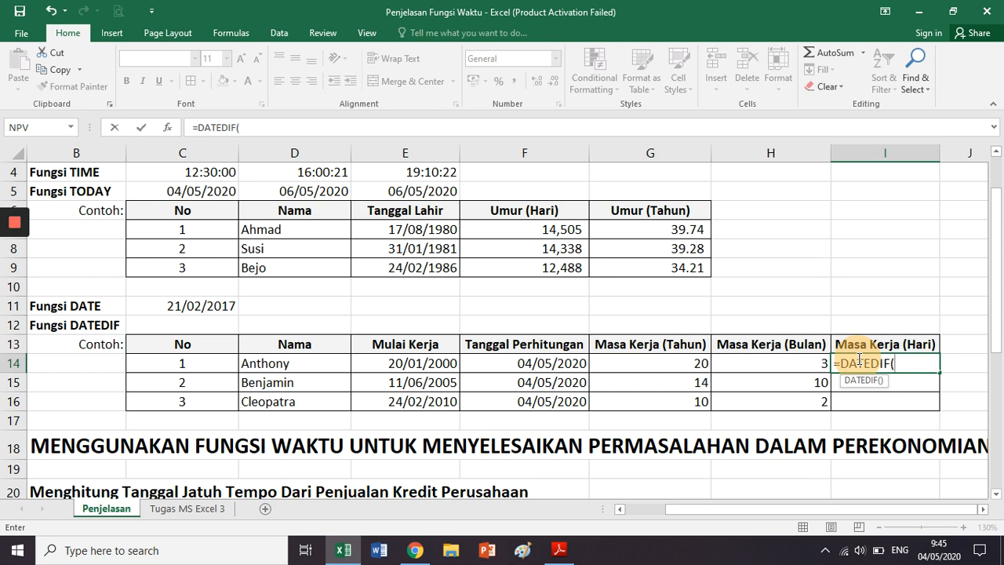
pyautogui.press('Left')
pyautogui.press('Left')
pyautogui.press('Left')
pyautogui.press('Left')
pyautogui.write(';')
pyautogui.press('Left')
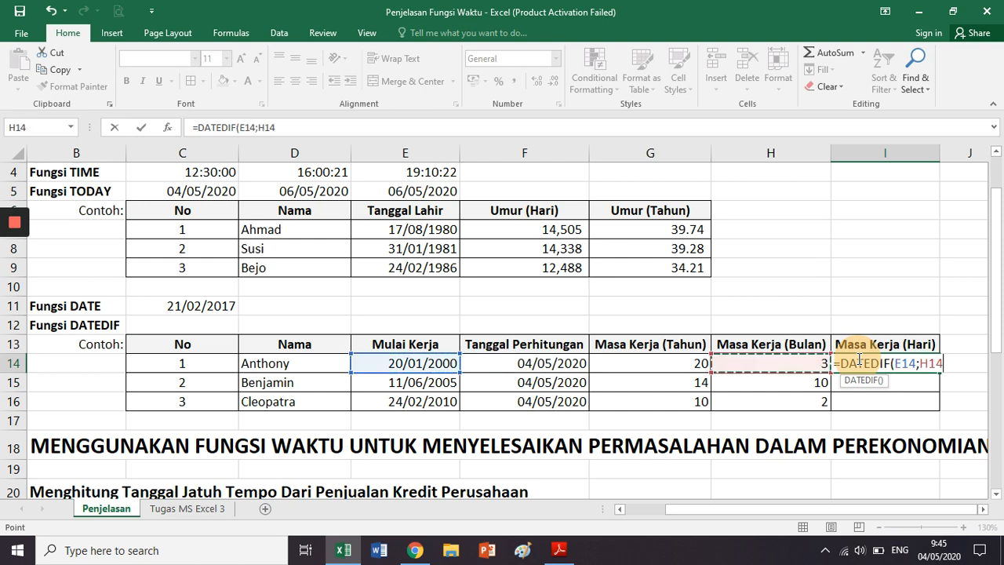
pyautogui.press('Left')
pyautogui.press('Left')
pyautogui.write(';')
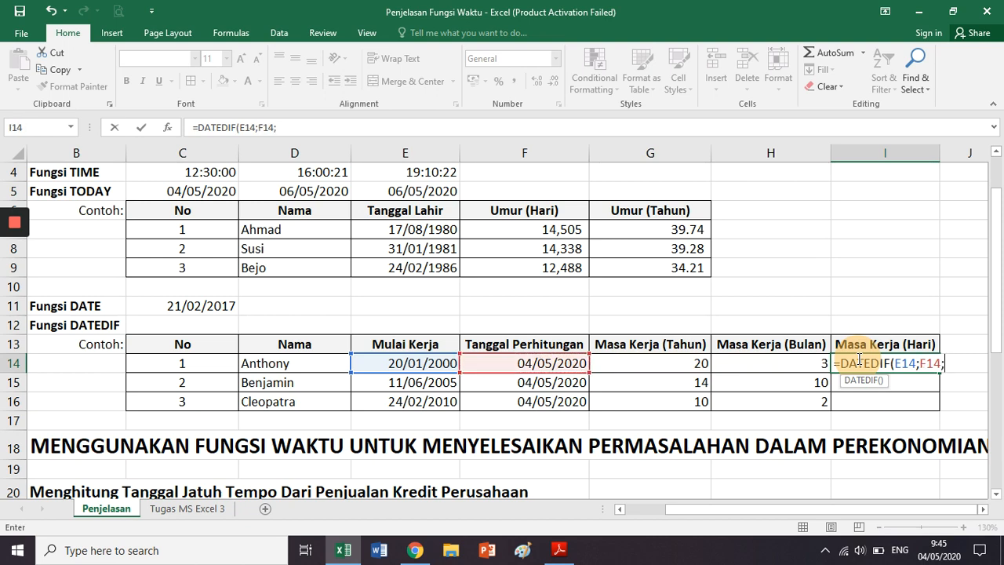
pyautogui.write('"D')
pyautogui.press('BackSpace')
pyautogui.write('YMD")')
pyautogui.hotkey('ctrl', 'Return')
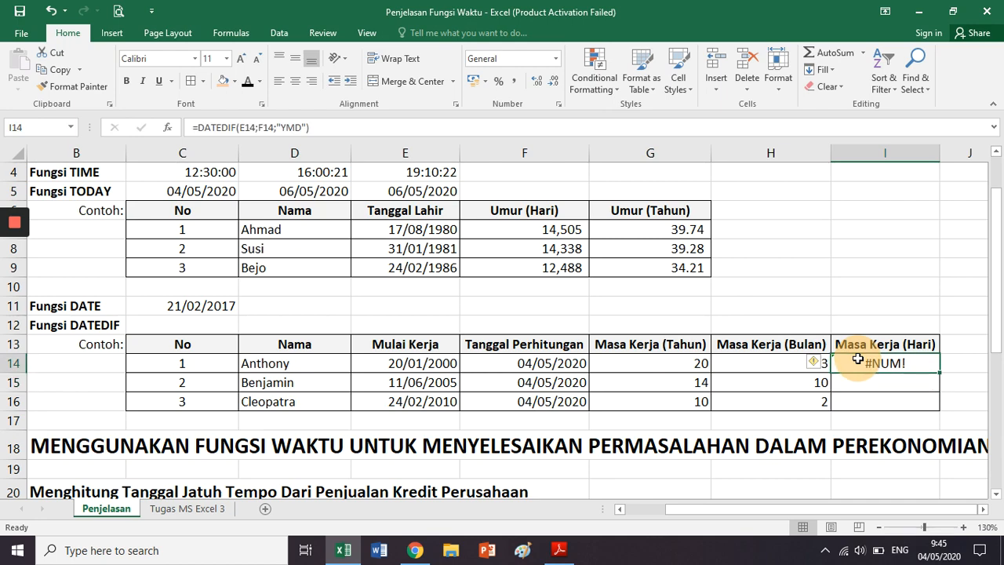
# - Switch to the PDF guide in Adobe Reader and examine the DATEDIF syntax and unit codes for length of service
pyautogui.hotkey('alt', 'Tab')
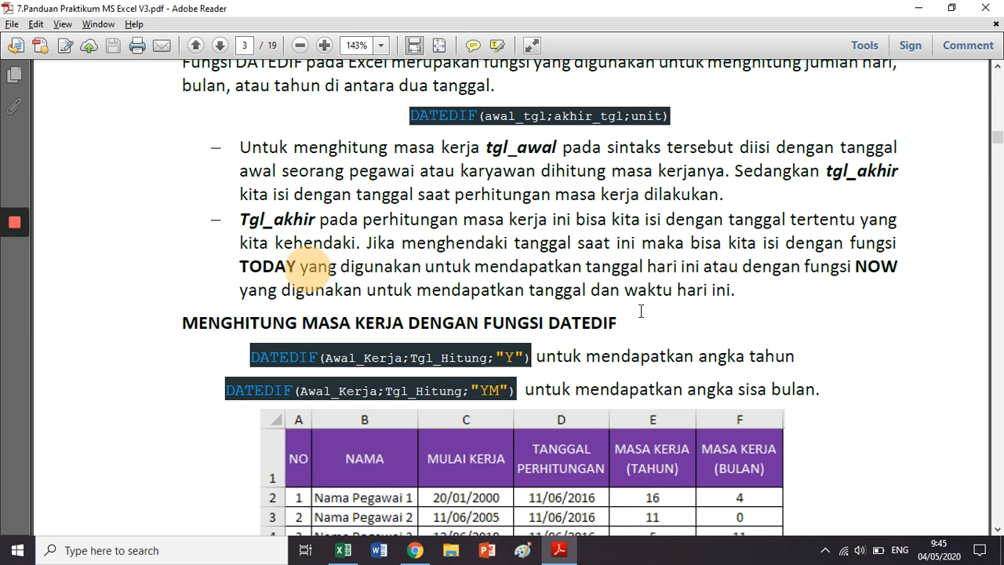
pyautogui.scroll(-2, 640, 311)
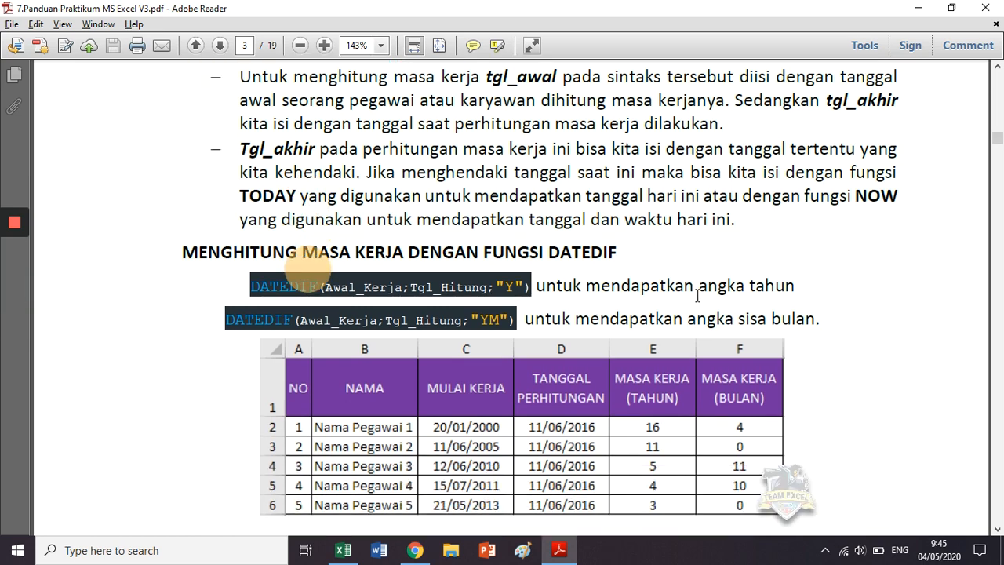
pyautogui.scroll(-2, 697, 296)
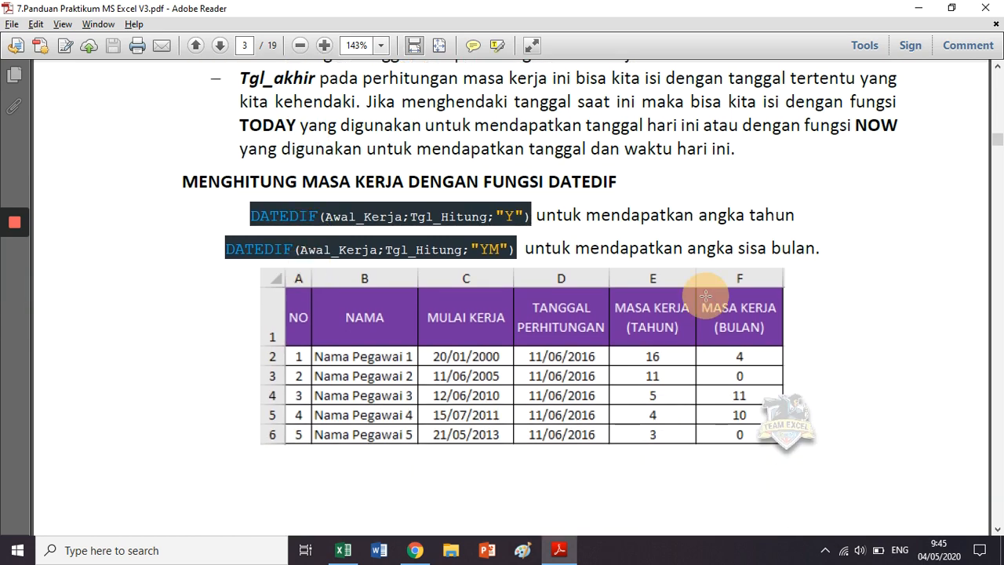
pyautogui.click(706, 296)
pyautogui.click(773, 253)
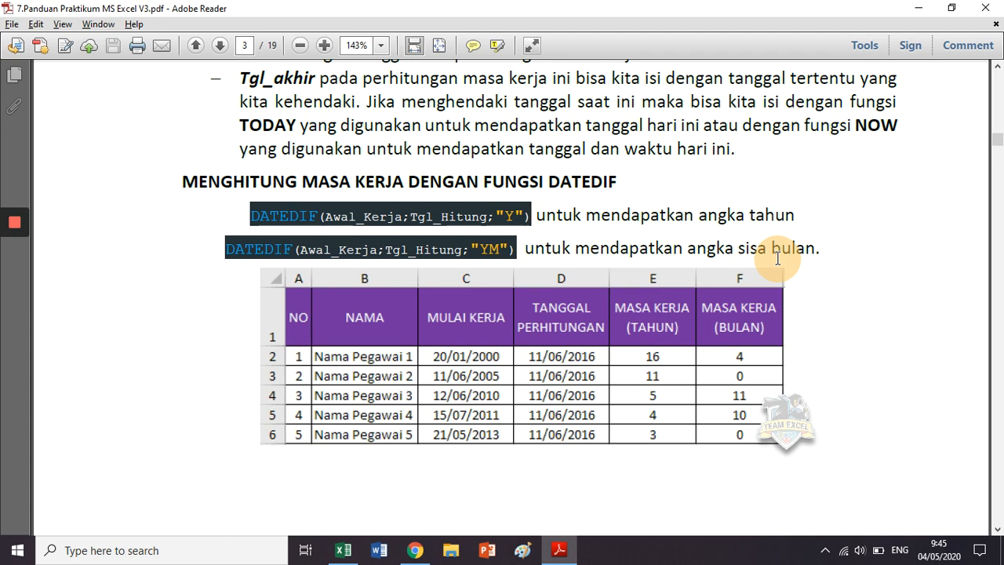
pyautogui.click(496, 252)
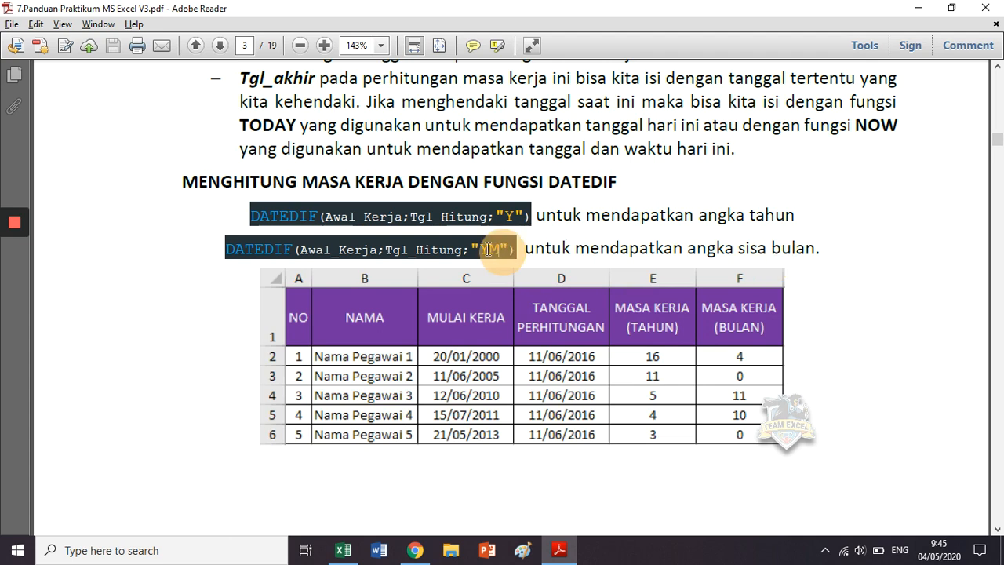
pyautogui.moveTo(480, 250); pyautogui.dragTo(496, 246)
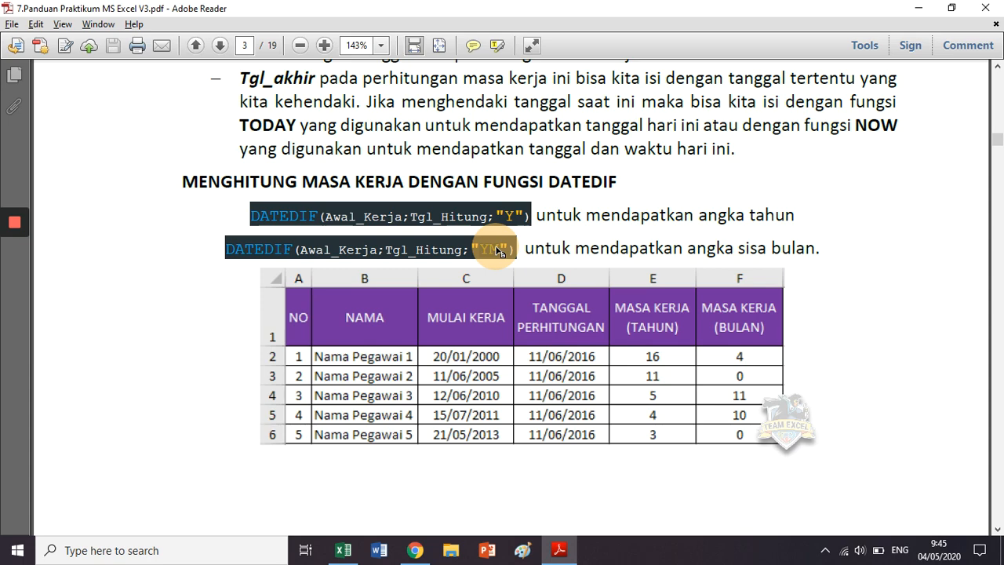
# - Switch back to Excel and change the DATEDIF unit code in cell I14 to "MD"
pyautogui.hotkey('alt', 'Tab')
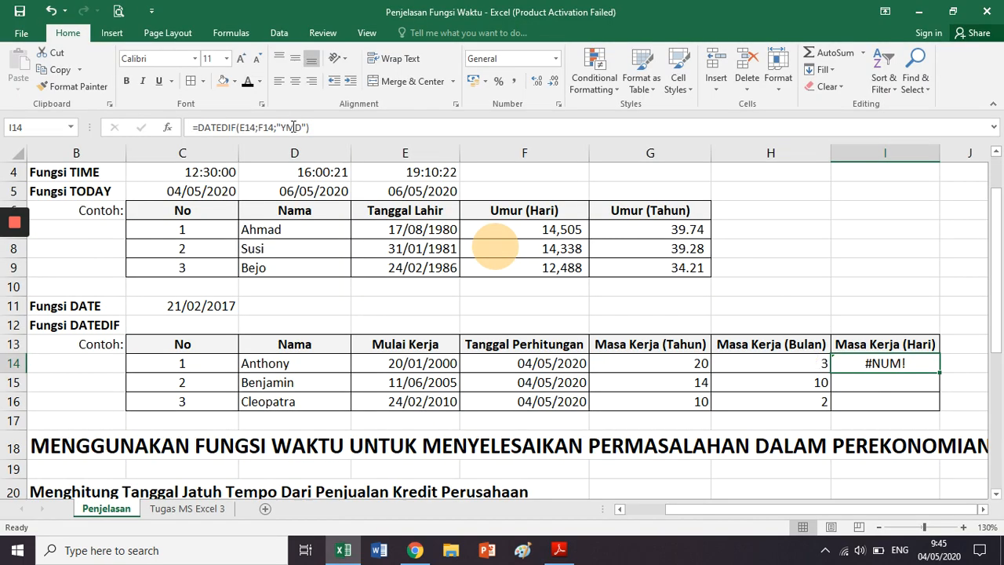
pyautogui.click(292, 127)
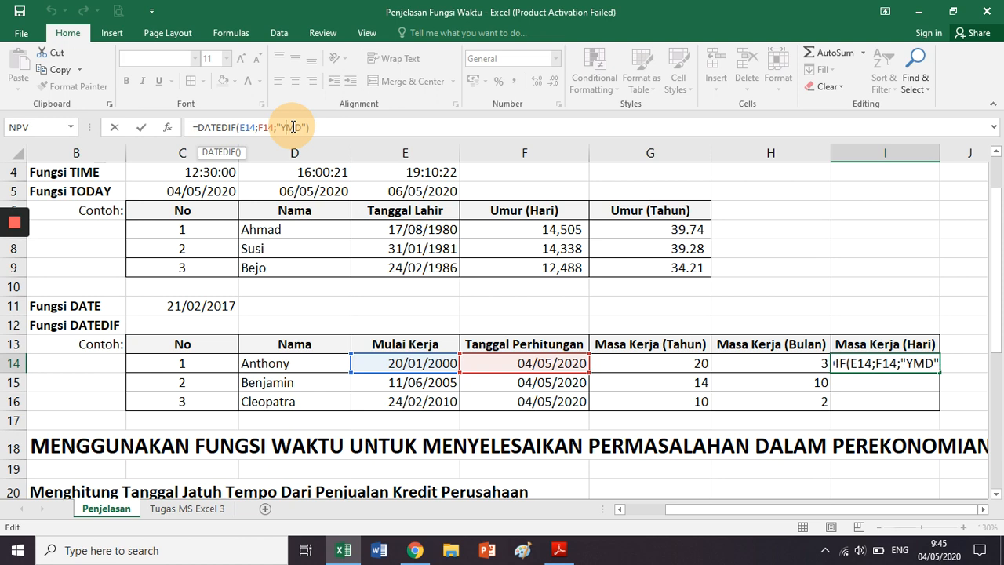
pyautogui.press('BackSpace')
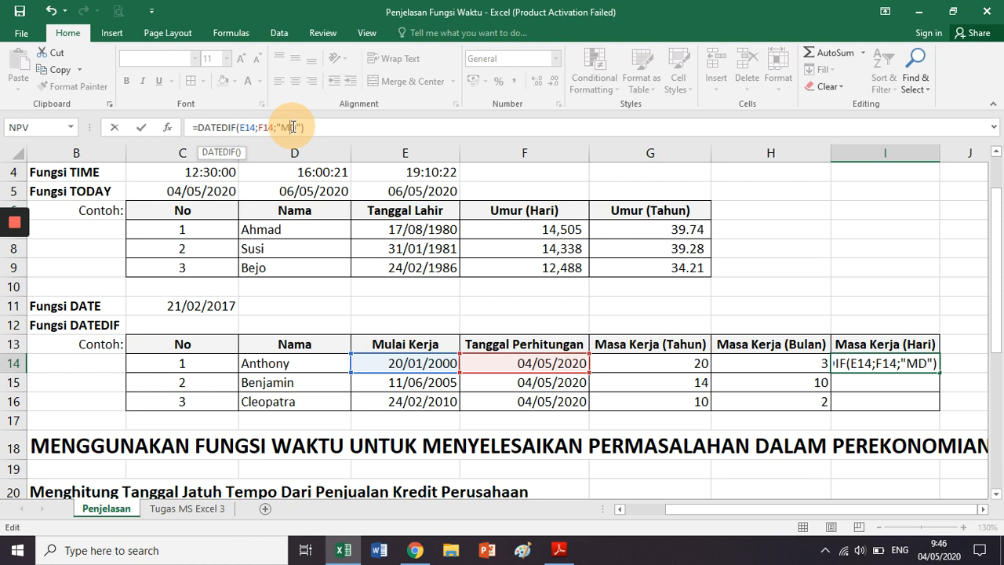
pyautogui.doubleClick(292, 127)
pyautogui.hotkey('ctrl', 'Return')
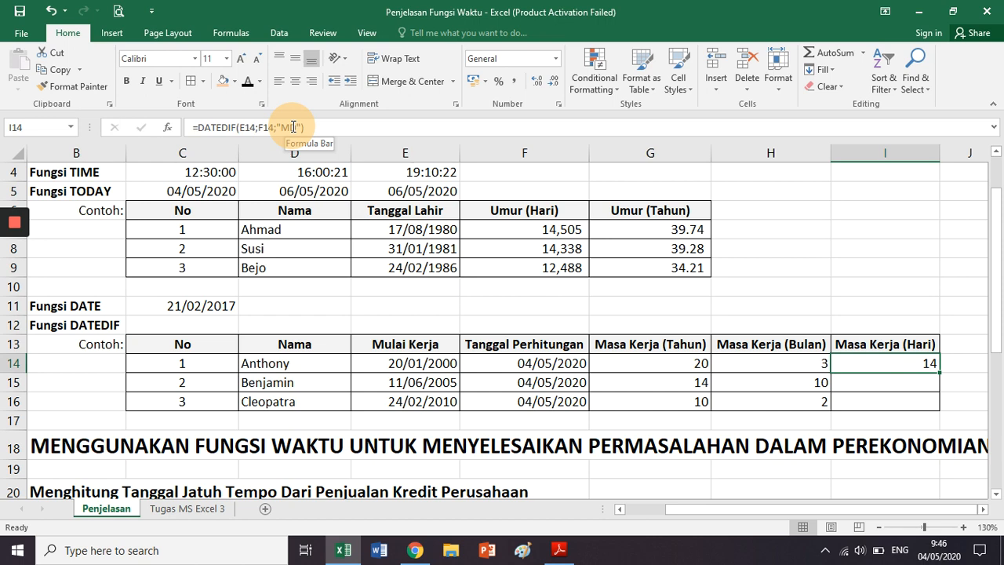
# - Copy the remaining-days formula from I14 into I15 and I16
pyautogui.hotkey('ctrl', 'c')
pyautogui.press('Down')
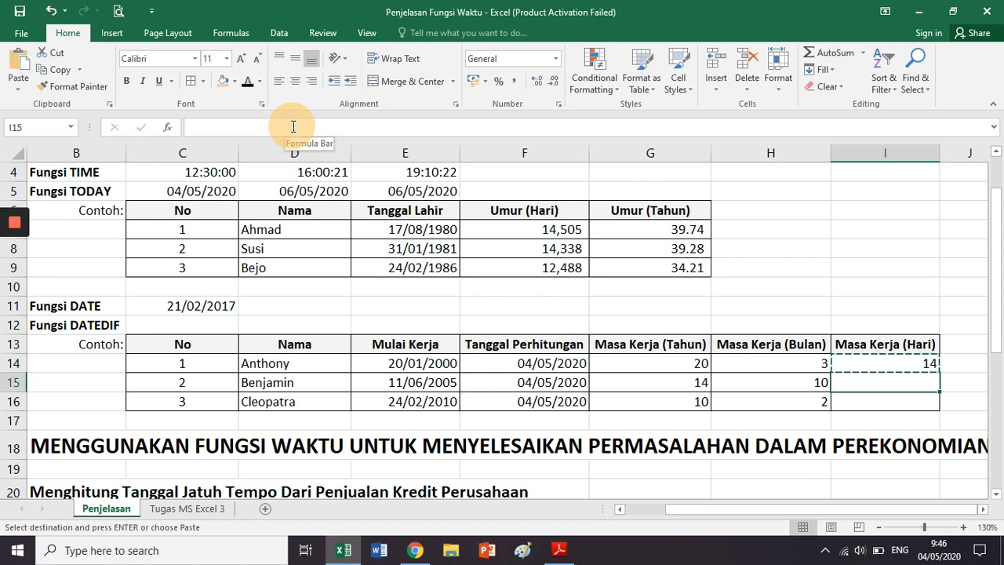
pyautogui.hotkey('shift', 'Down')
pyautogui.hotkey('ctrl', 'v')
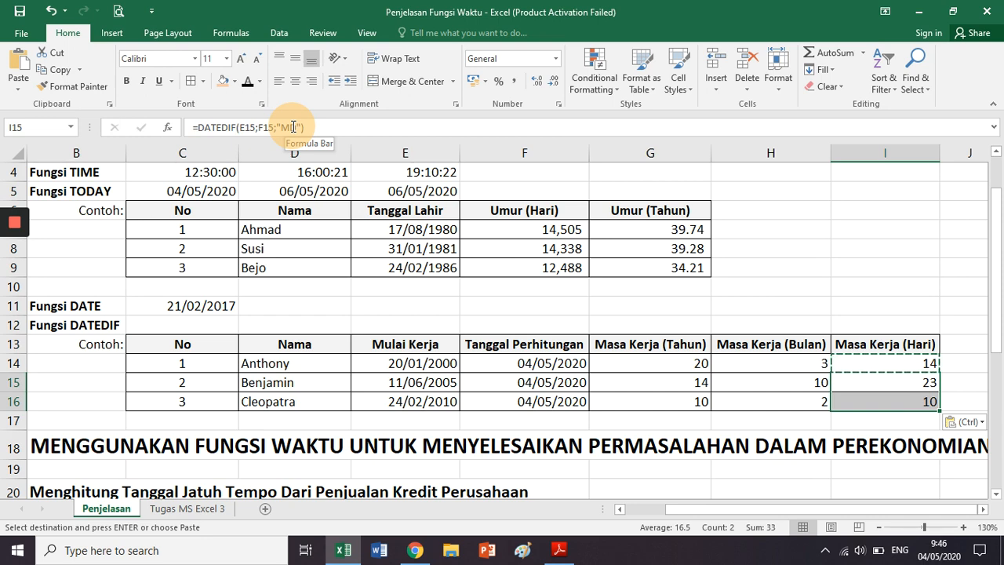
pyautogui.click(492, 305)
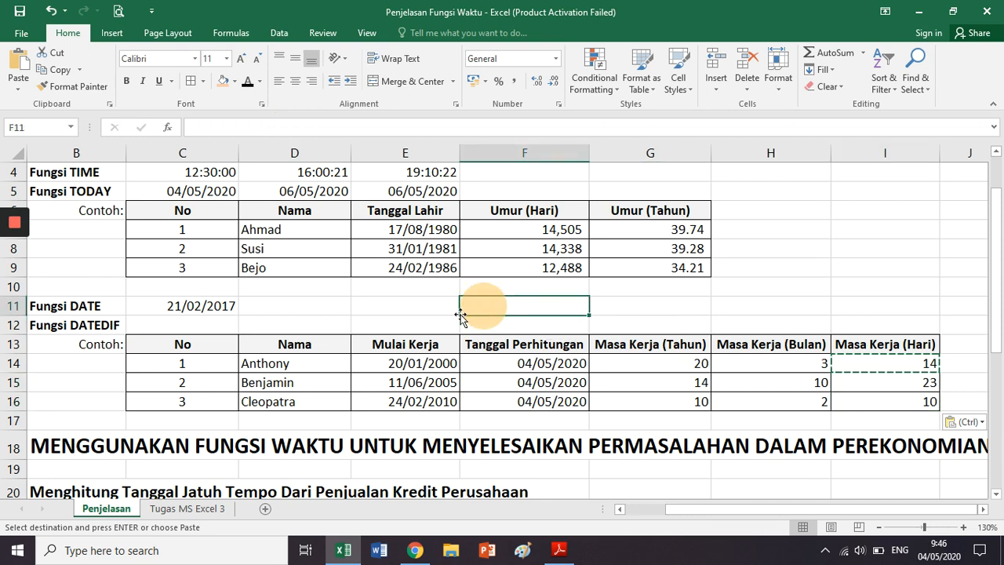
pyautogui.scroll(-2, 464, 316)
pyautogui.click(879, 314)
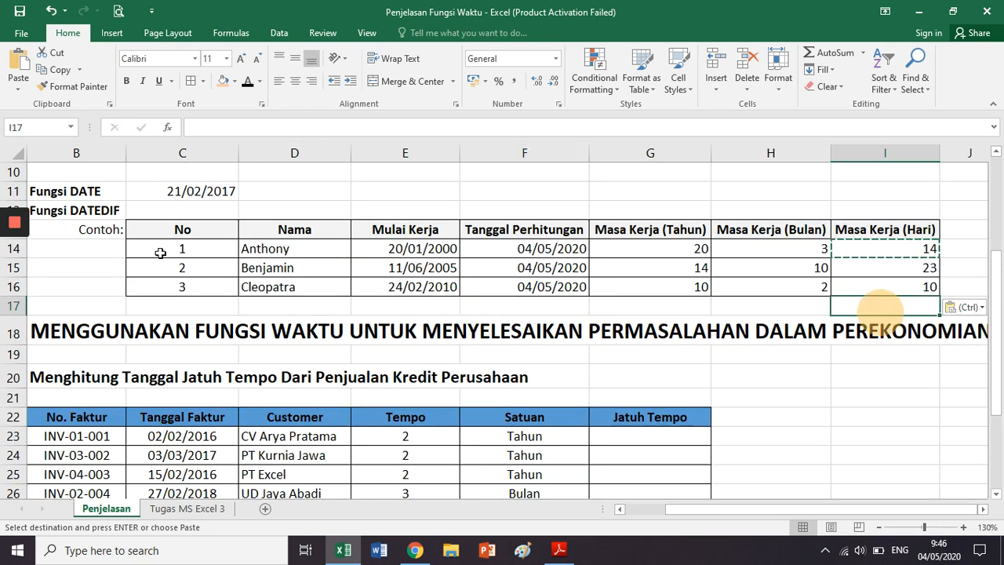
# - Switch to the PDF guide in Adobe Reader and examine the DAY, MONTH and YEAR function examples
pyautogui.hotkey('alt', 'Tab')
pyautogui.scroll(-3, 365, 280)
pyautogui.scroll(-7, 374, 290)
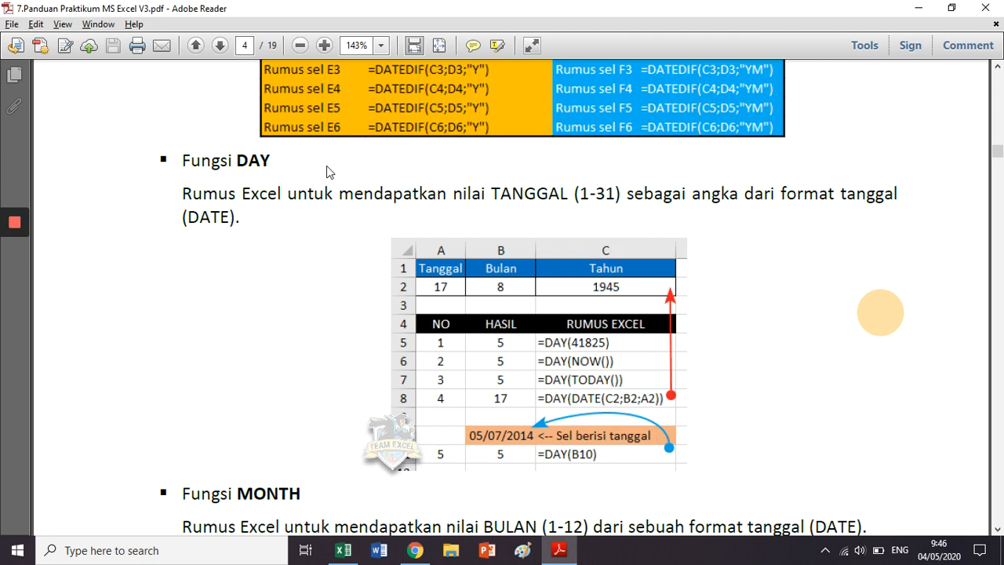
pyautogui.scroll(-10, 326, 171)
pyautogui.scroll(-1, 305, 310)
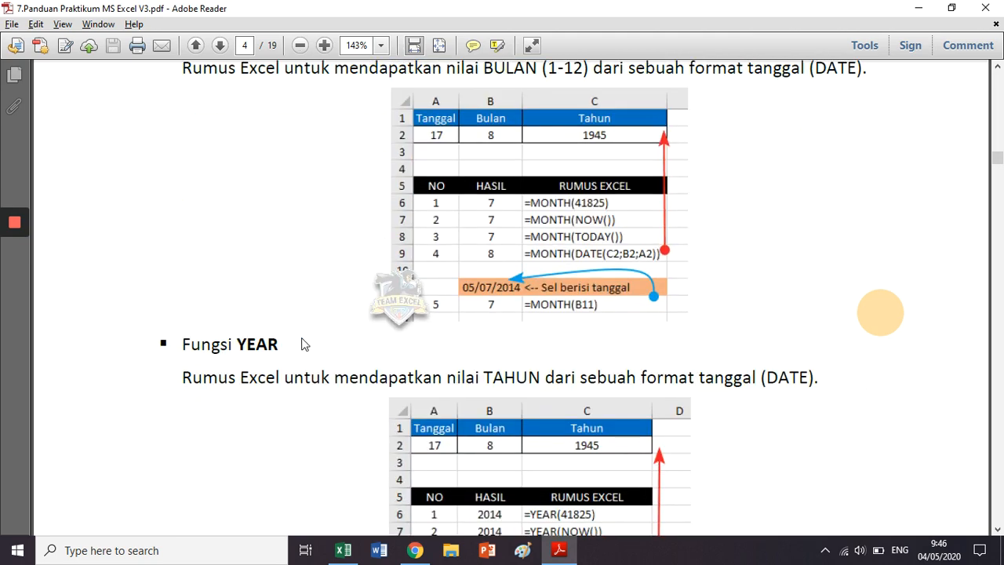
pyautogui.scroll(-3, 302, 341)
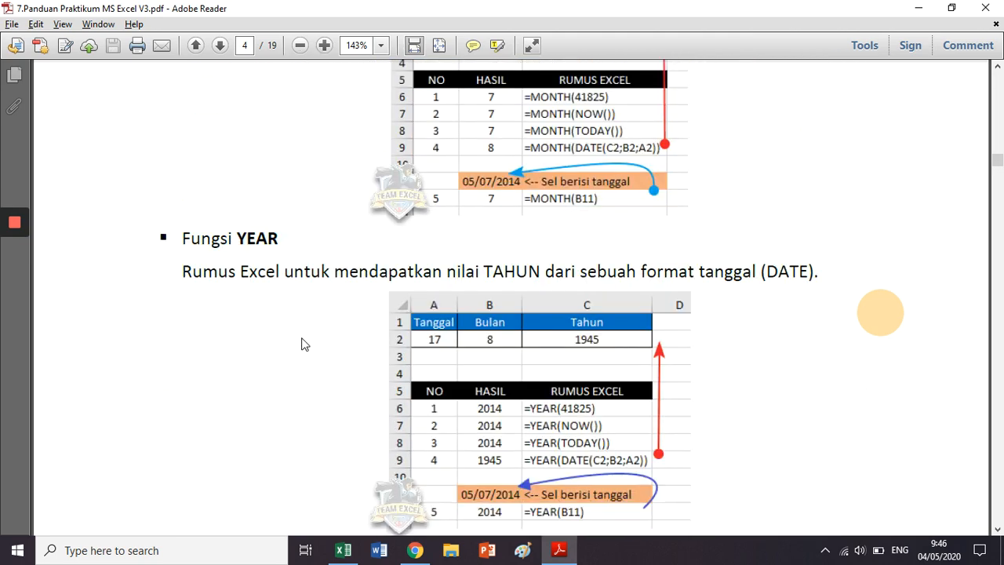
pyautogui.scroll(14, 304, 344)
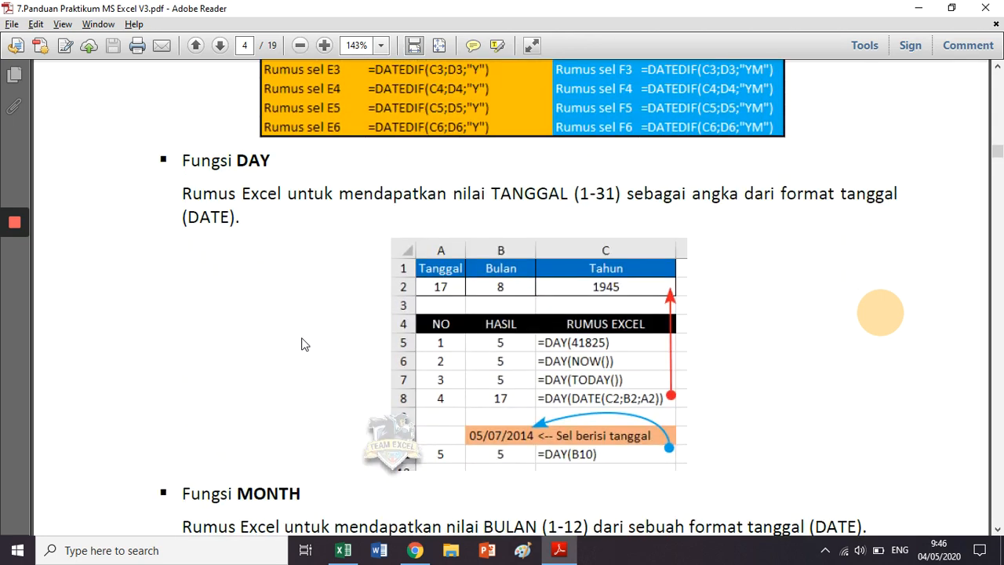
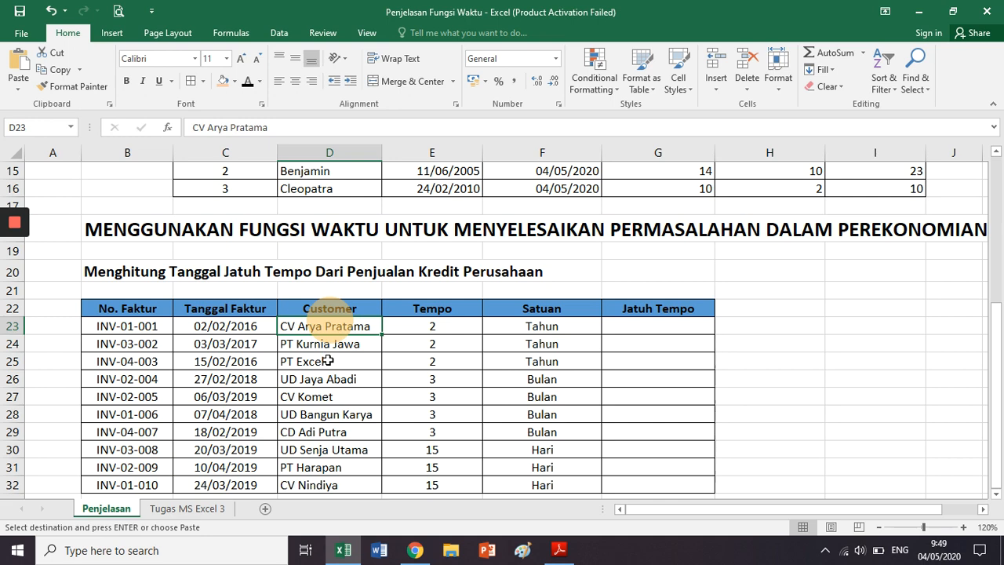
# - Examine the PDF guide's credit sales table and its due-date formulas for terms in years, months and days
pyautogui.click(255, 328)
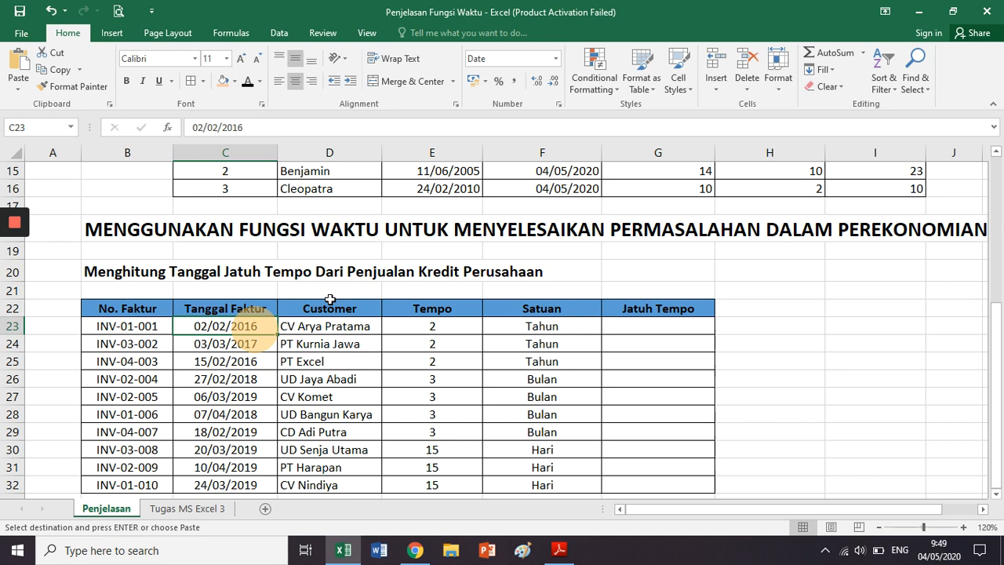
pyautogui.hotkey('alt', 'Tab')
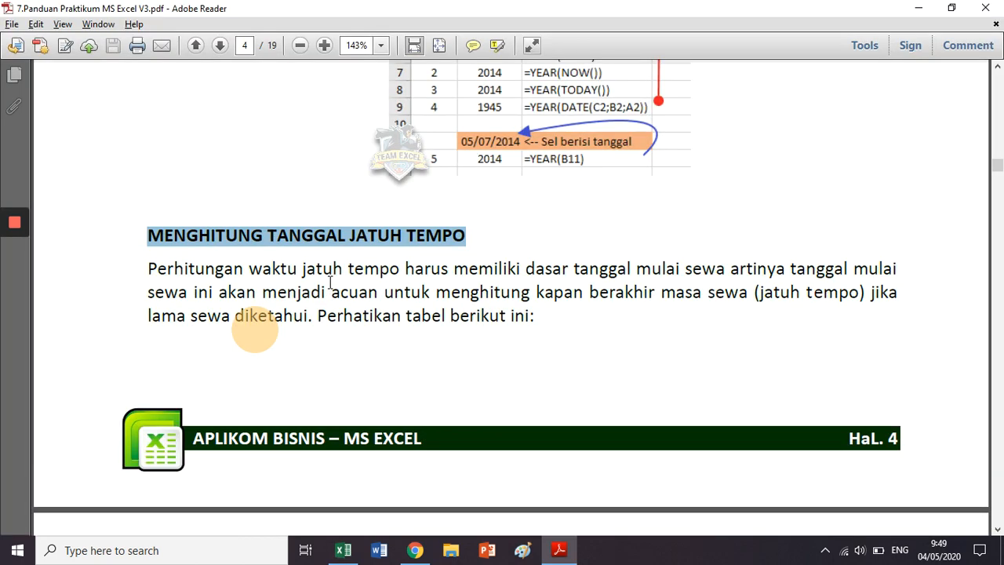
pyautogui.scroll(-3, 414, 271)
pyautogui.scroll(-6, 414, 271)
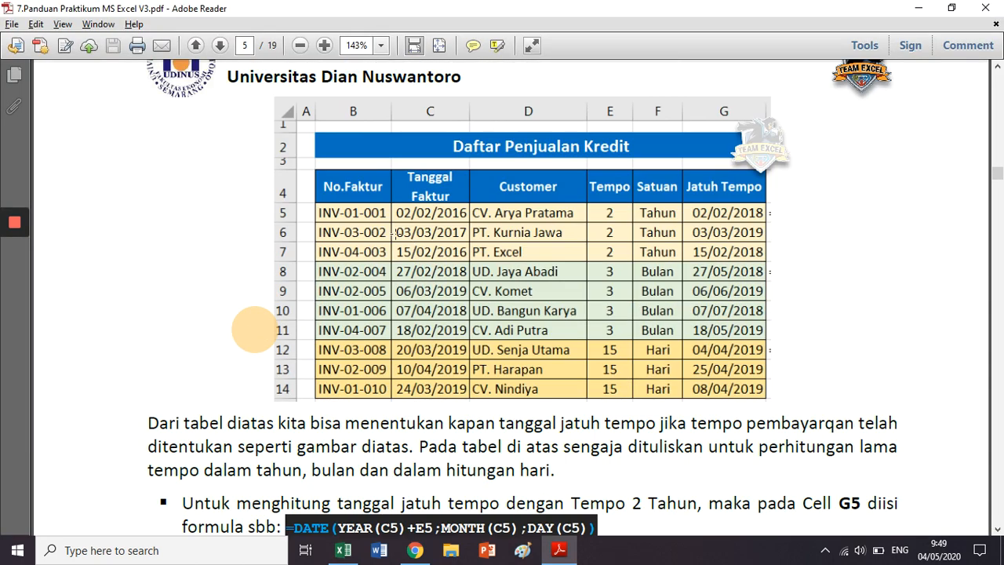
pyautogui.scroll(-1, 492, 292)
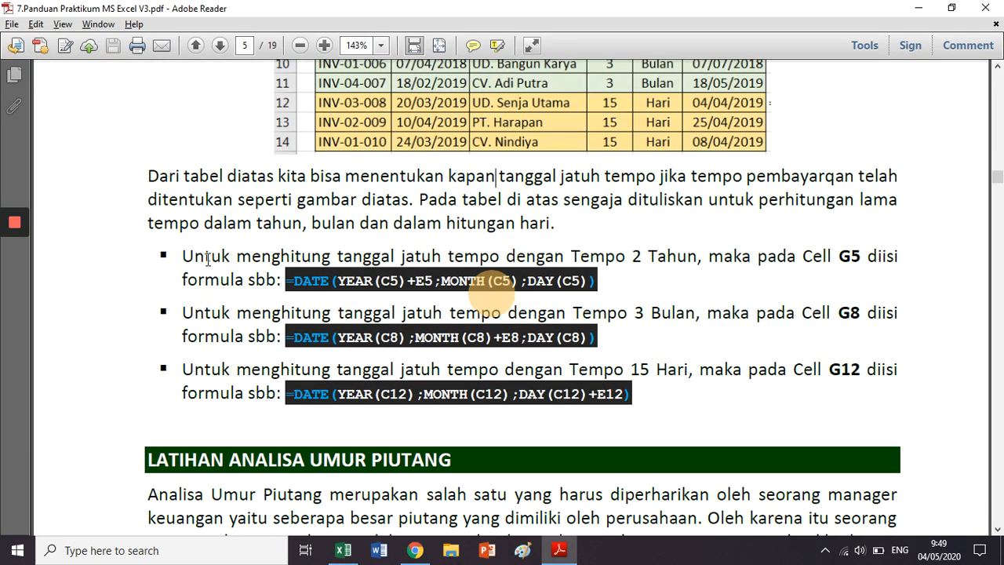
pyautogui.moveTo(182, 257); pyautogui.dragTo(403, 280)
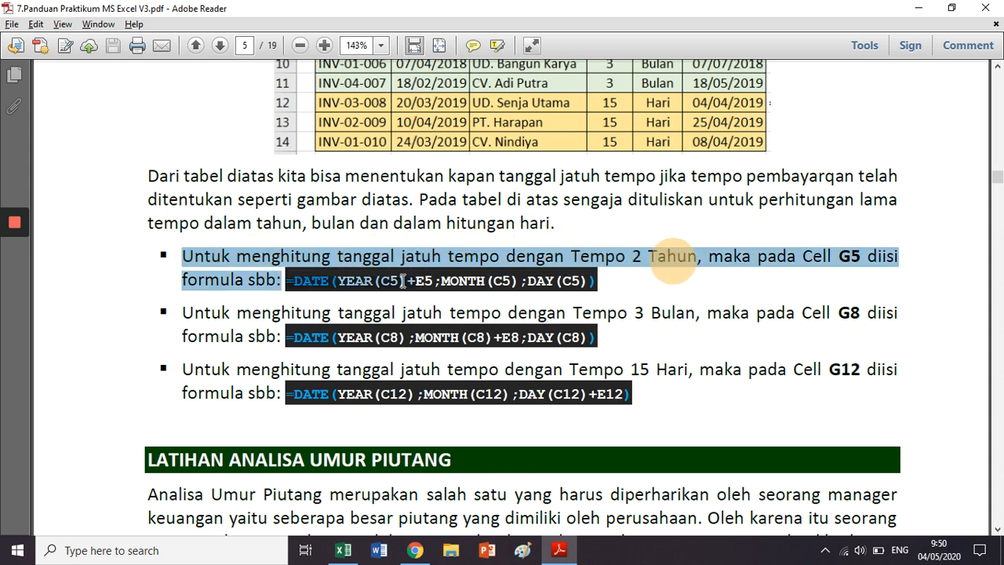
pyautogui.click(408, 285)
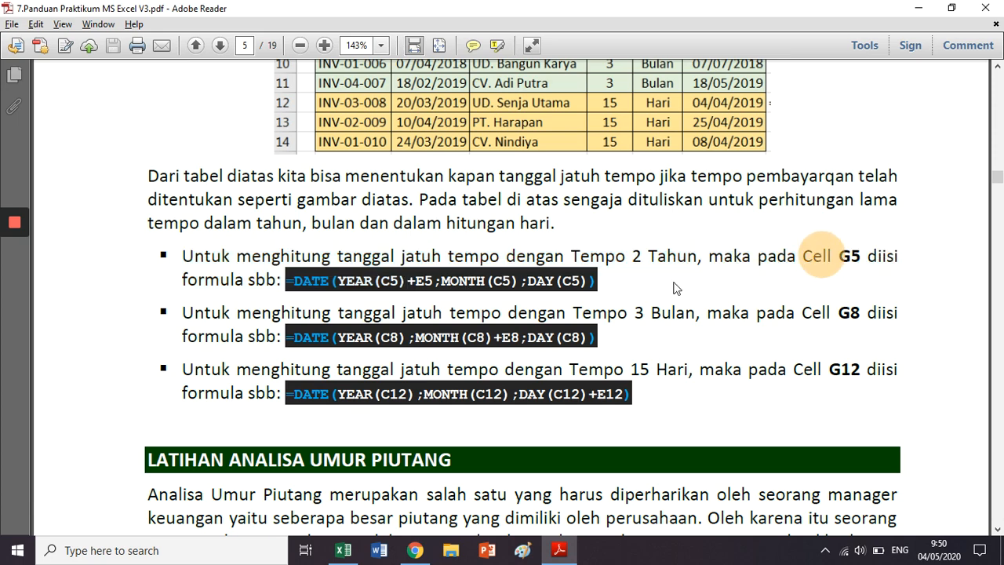
# - Return to Excel and review the arguments of the DATE formula in cell C11
pyautogui.hotkey('alt', 'Tab')
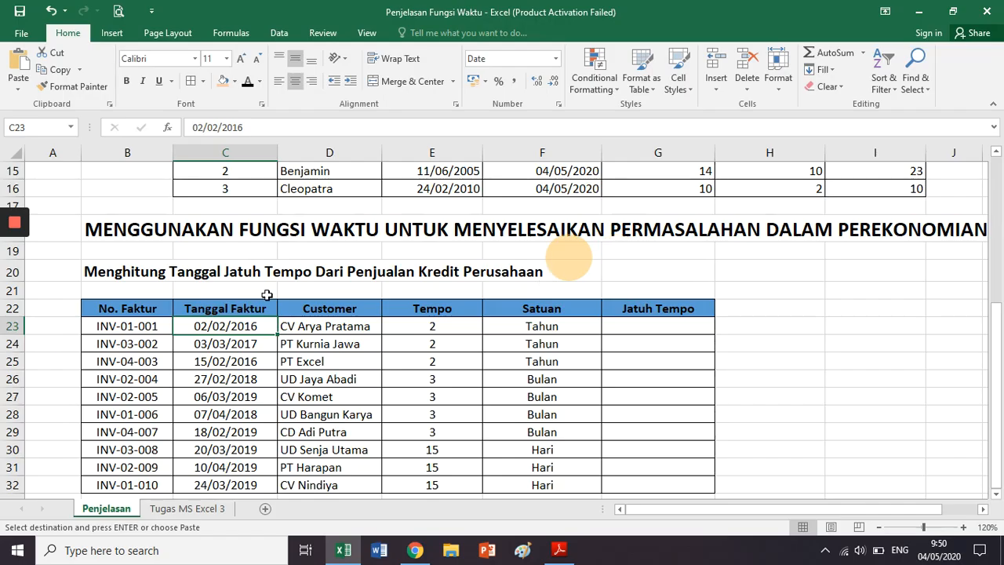
pyautogui.scroll(5, 266, 294)
pyautogui.click(164, 360)
pyautogui.click(206, 359)
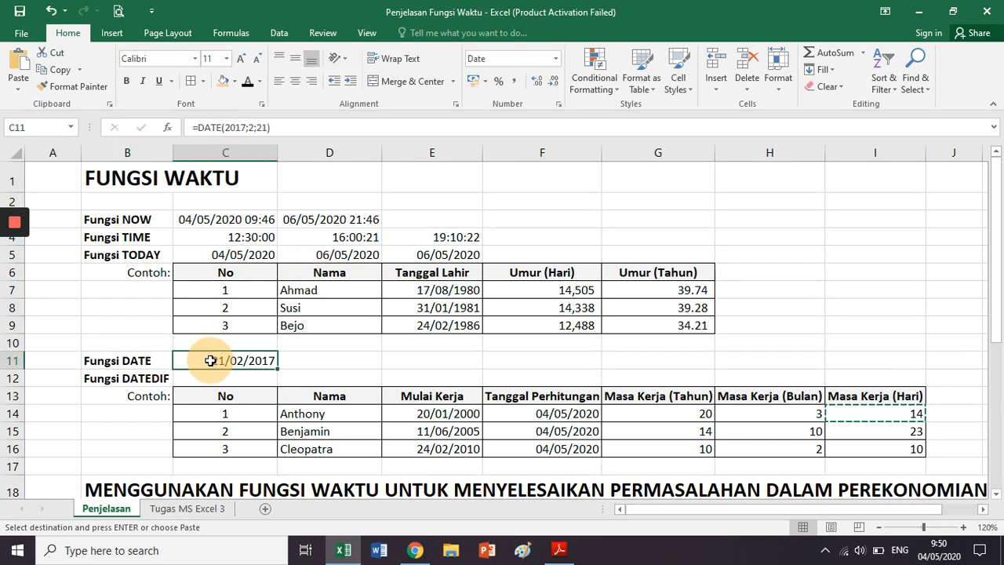
pyautogui.click(283, 123)
pyautogui.click(235, 126)
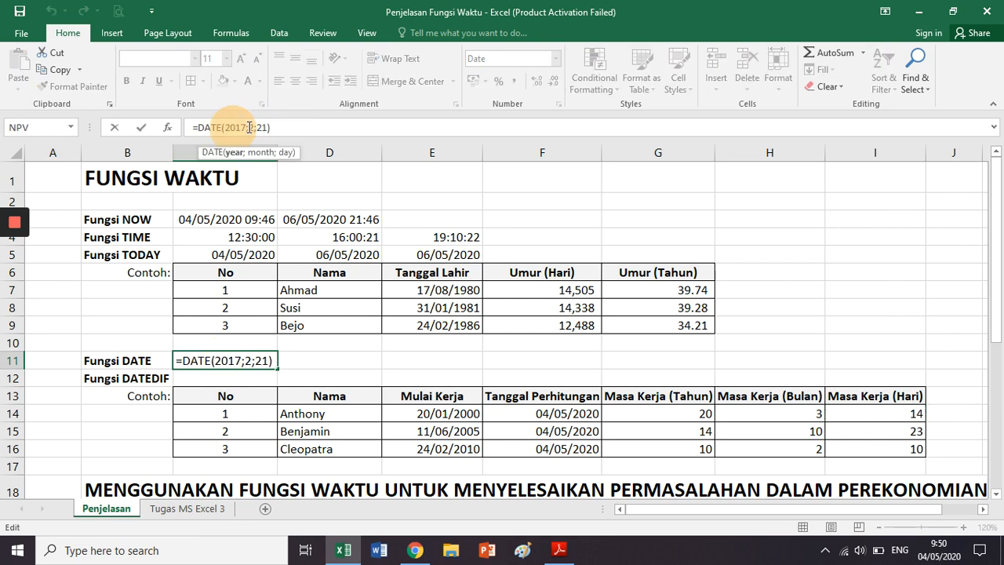
pyautogui.press('Tab')
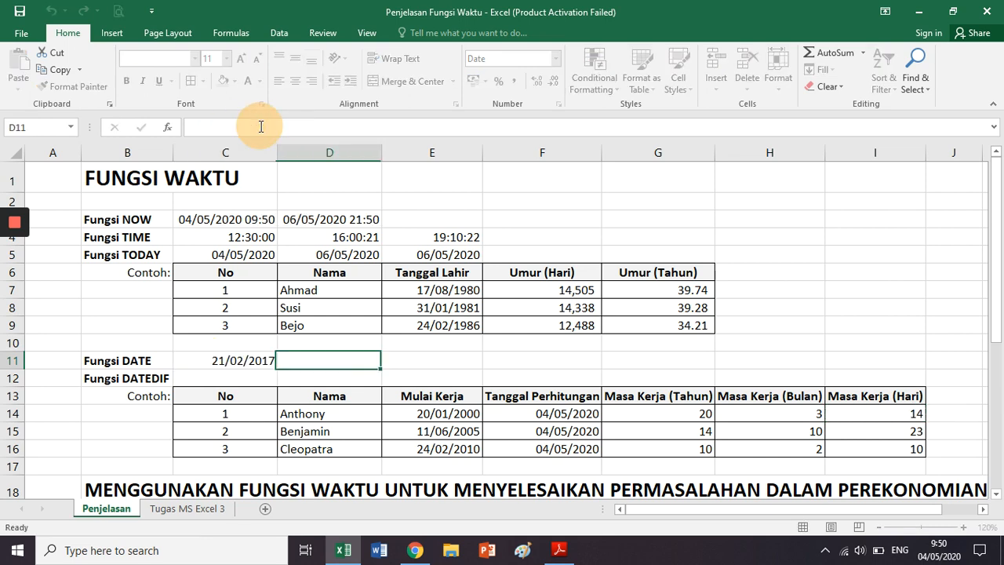
# - Highlight the Tempo and Satuan cells E23:F23 of the first invoice with an orange fill
pyautogui.scroll(-12, 474, 361)
pyautogui.scroll(7, 474, 361)
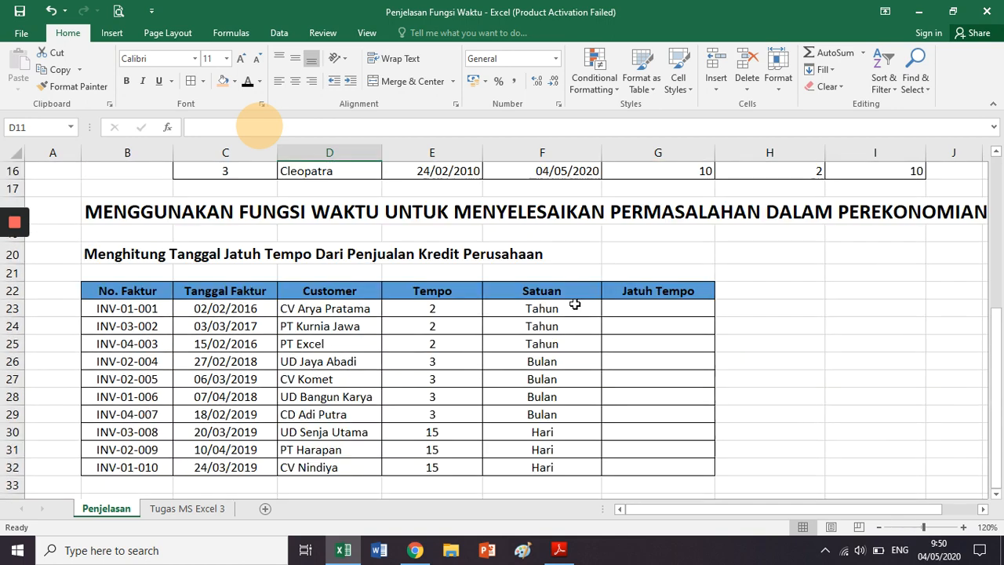
pyautogui.click(629, 312)
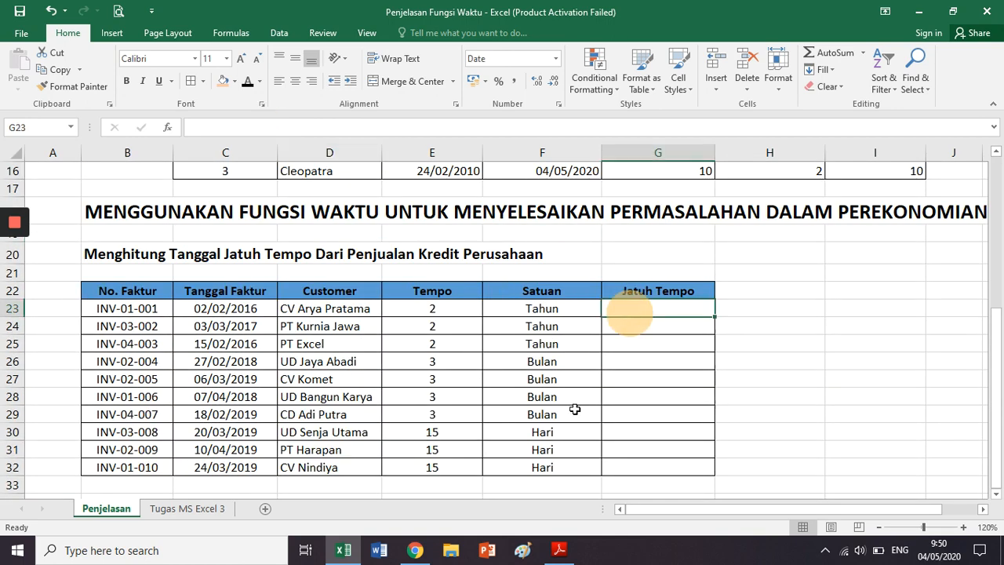
pyautogui.moveTo(448, 311); pyautogui.dragTo(514, 305)
pyautogui.click(235, 81)
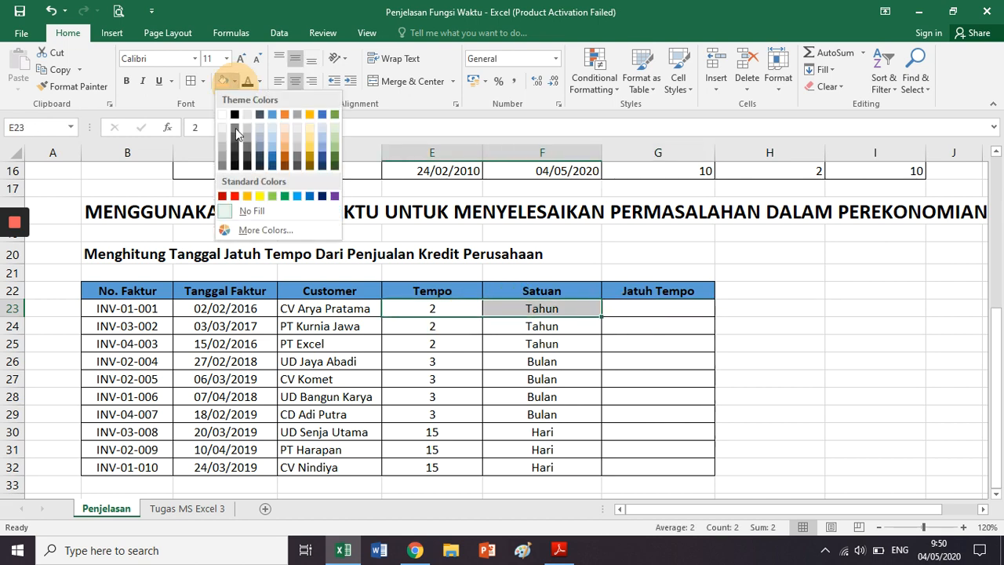
pyautogui.click(248, 196)
pyautogui.click(459, 309)
pyautogui.click(544, 312)
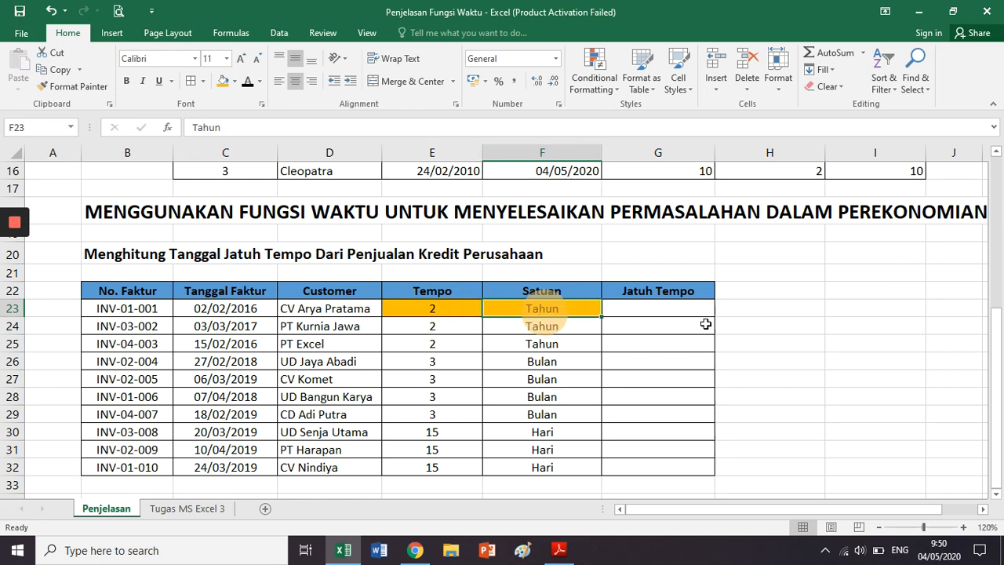
# - Check the due-date formula for the 2-year term in the PDF guide and return to Excel
pyautogui.hotkey('alt', 'Tab')
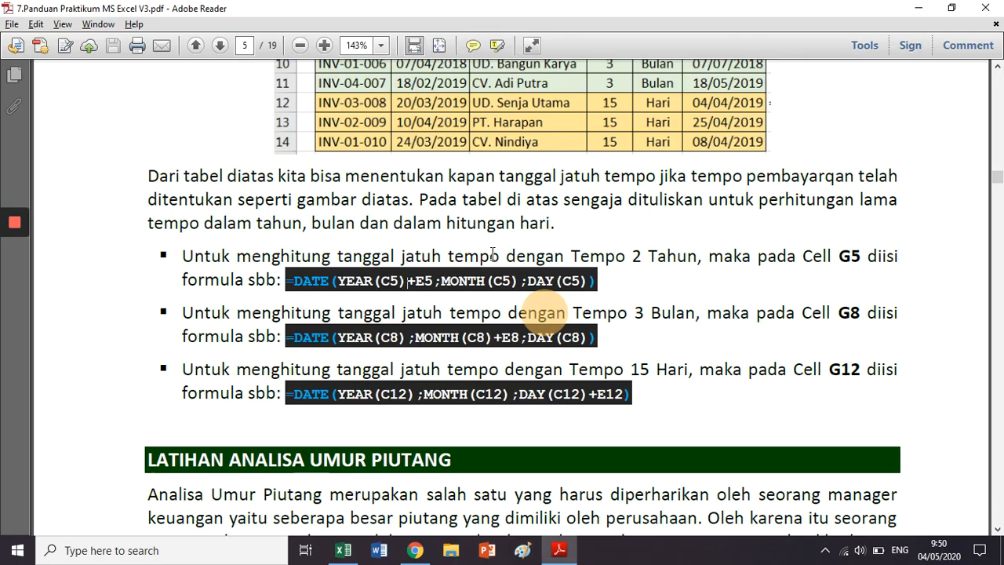
pyautogui.scroll(1, 492, 253)
pyautogui.scroll(1, 492, 253)
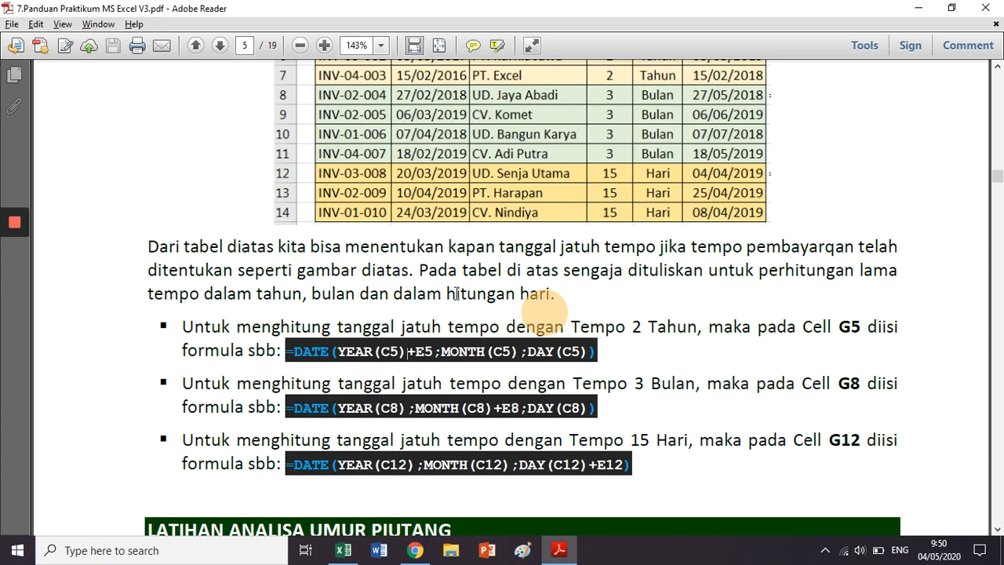
pyautogui.hotkey('alt', 'Tab')
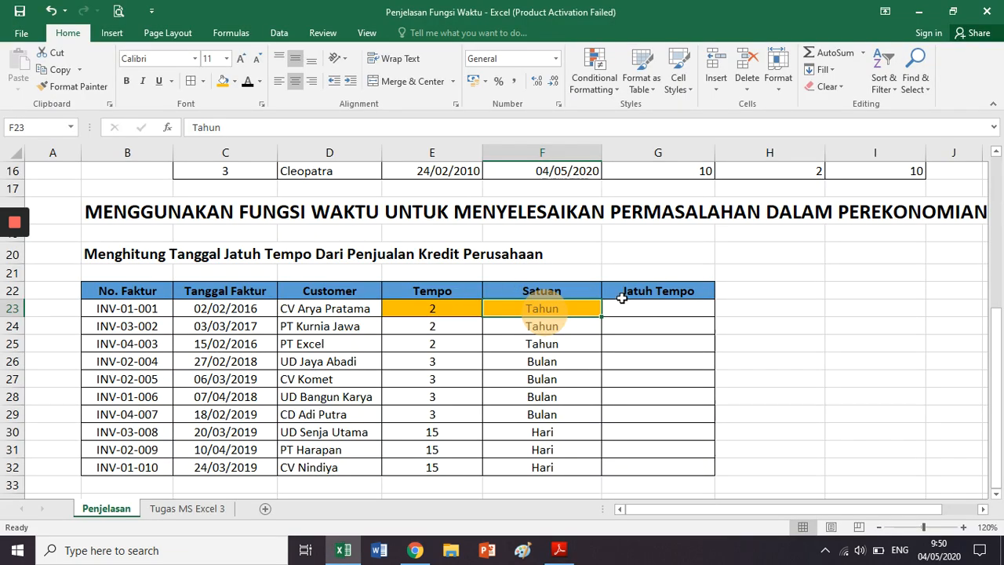
# - Start a DATE formula in G23 with the year argument YEAR(C23)+E23, consulting the PDF guide's 2-year formula
pyautogui.click(647, 308)
pyautogui.write('=')
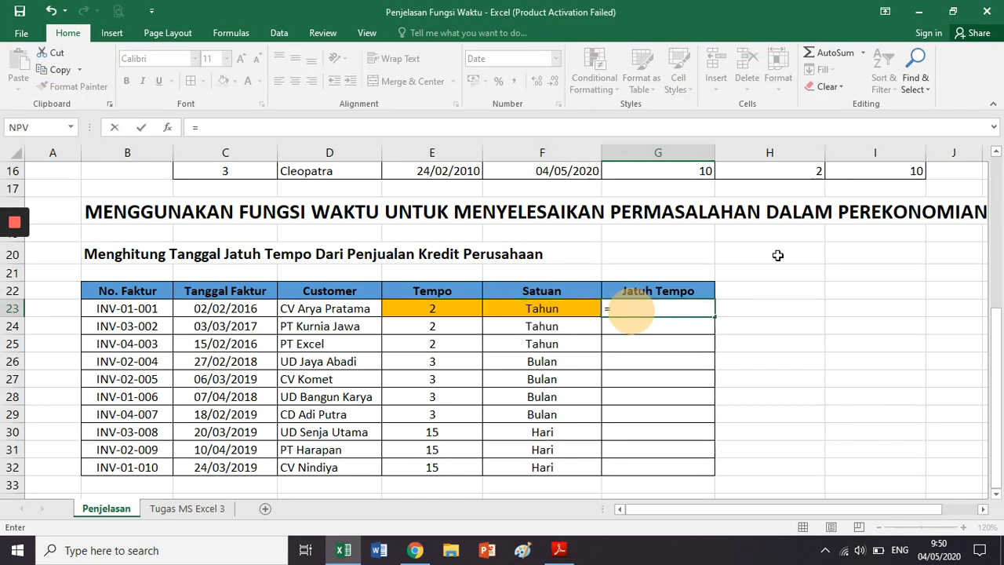
pyautogui.write('DATE(')
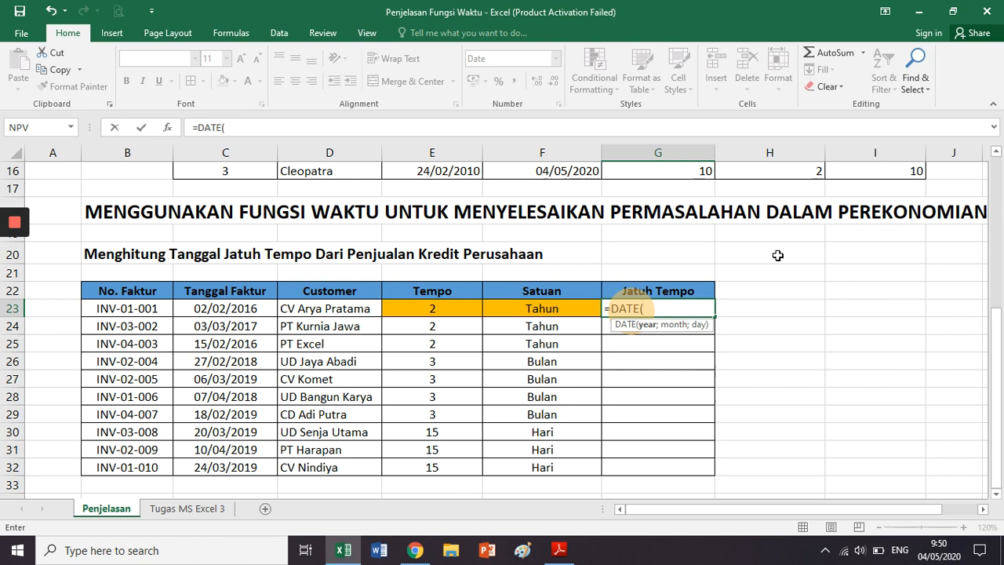
pyautogui.hotkey('alt', 'Tab')
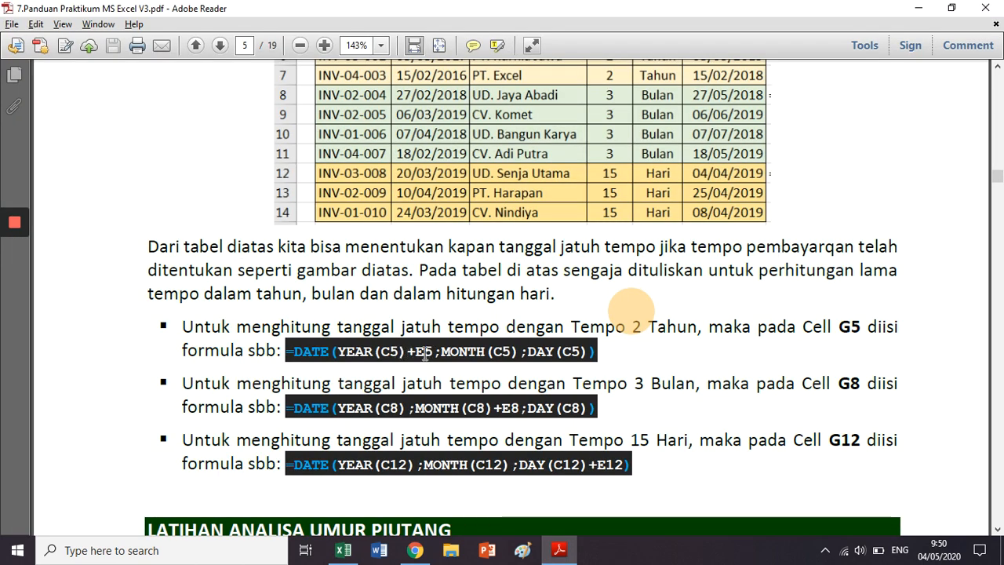
pyautogui.hotkey('alt', 'Tab')
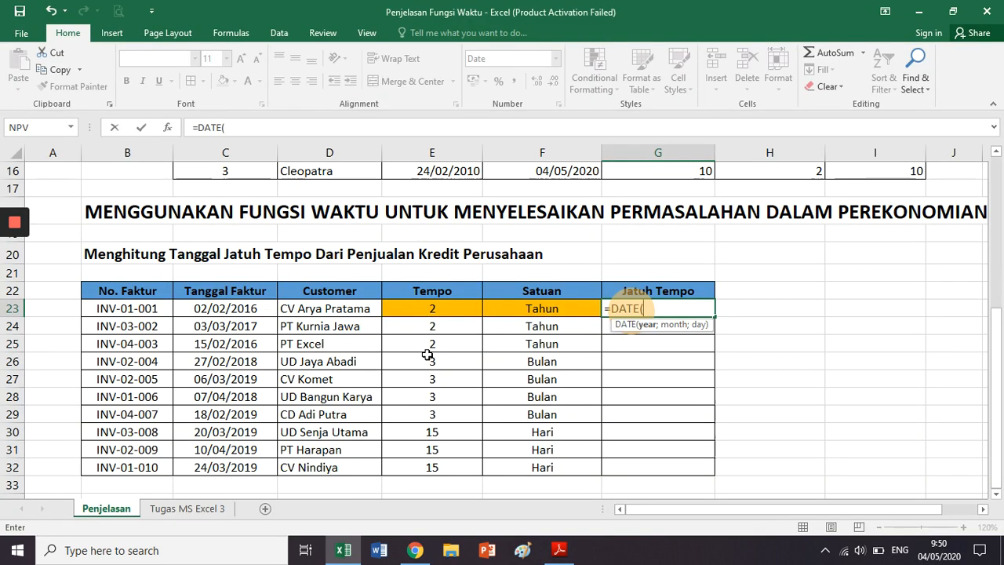
pyautogui.write('YEAR')
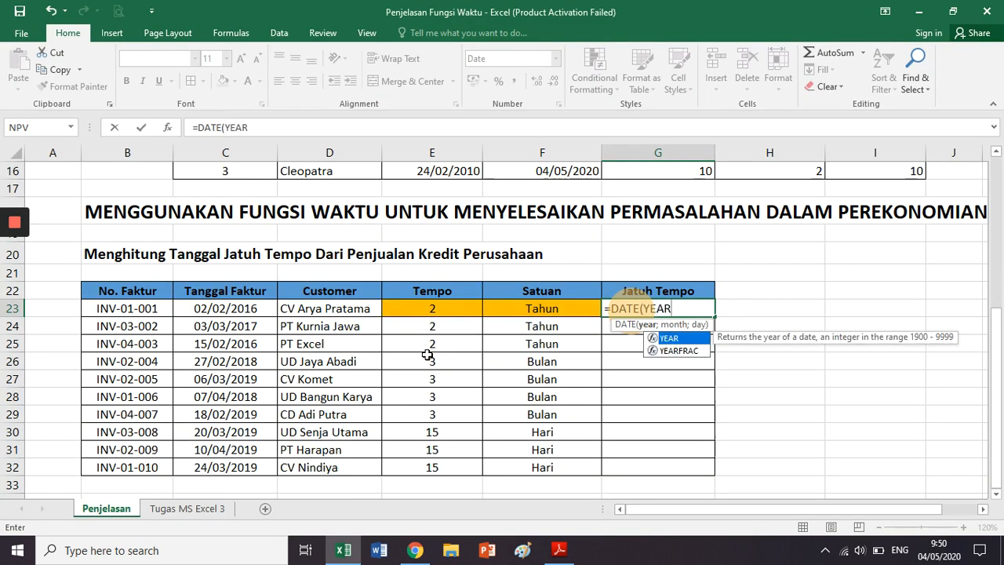
pyautogui.write('(')
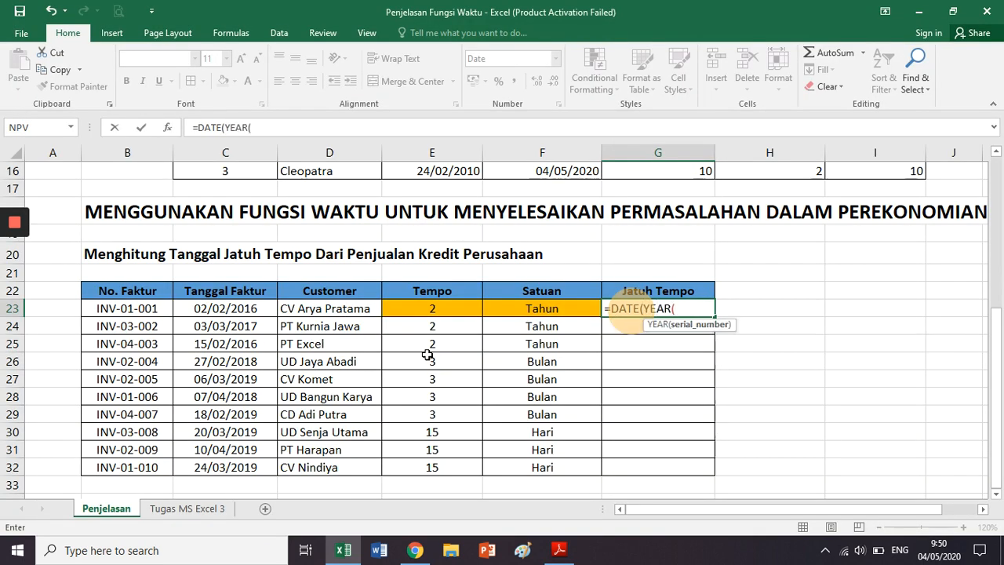
pyautogui.click(251, 312)
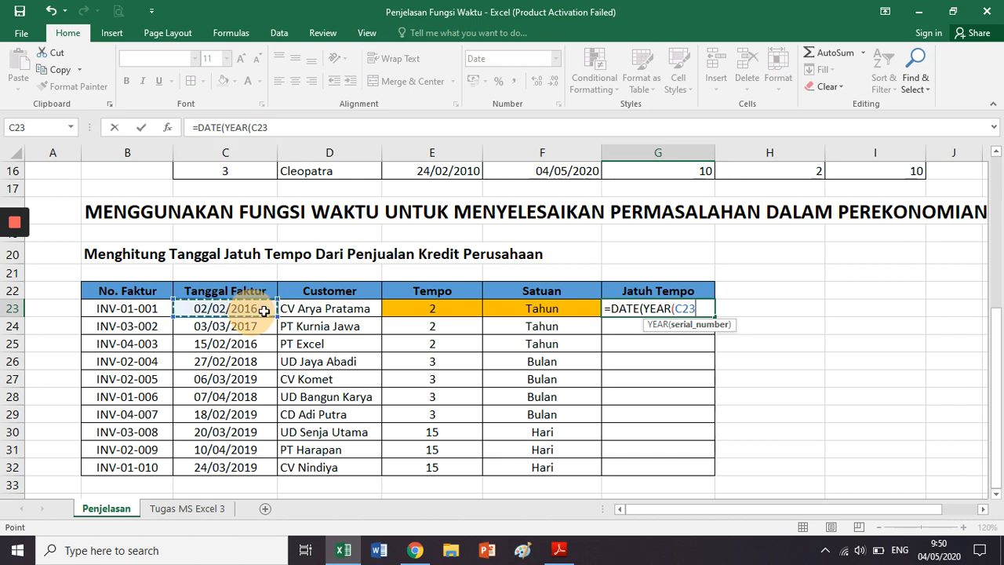
pyautogui.write(')+')
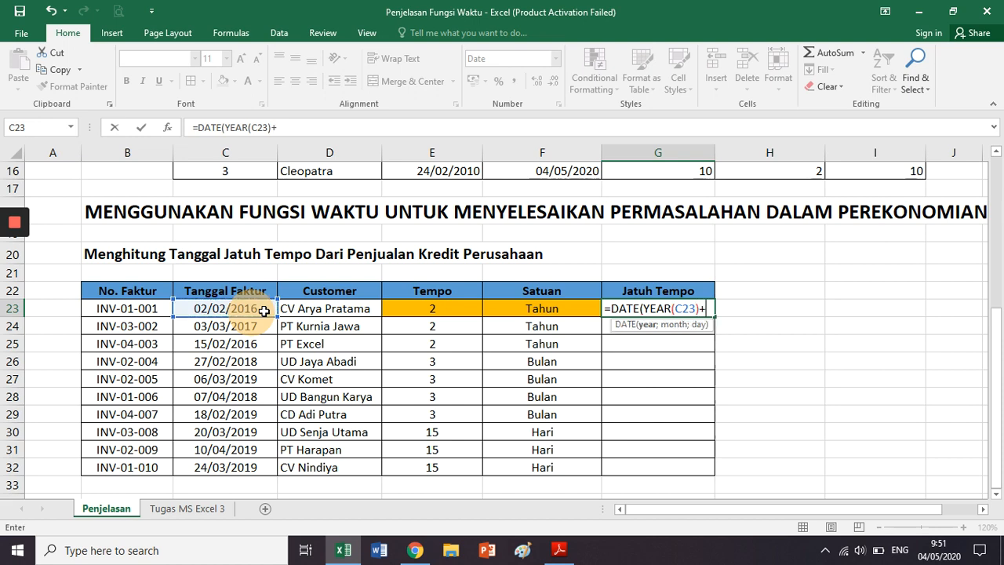
pyautogui.click(423, 309)
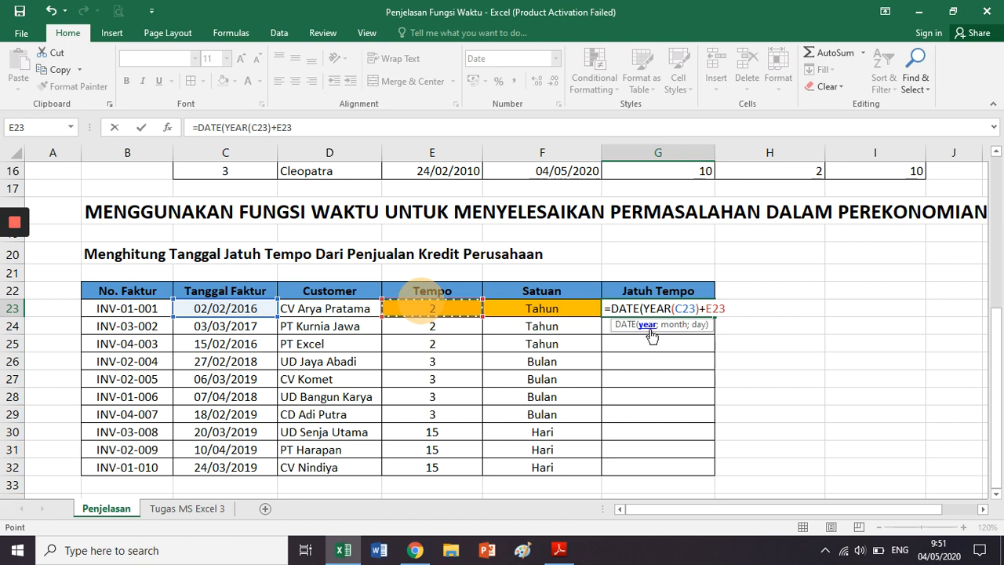
pyautogui.write(';')
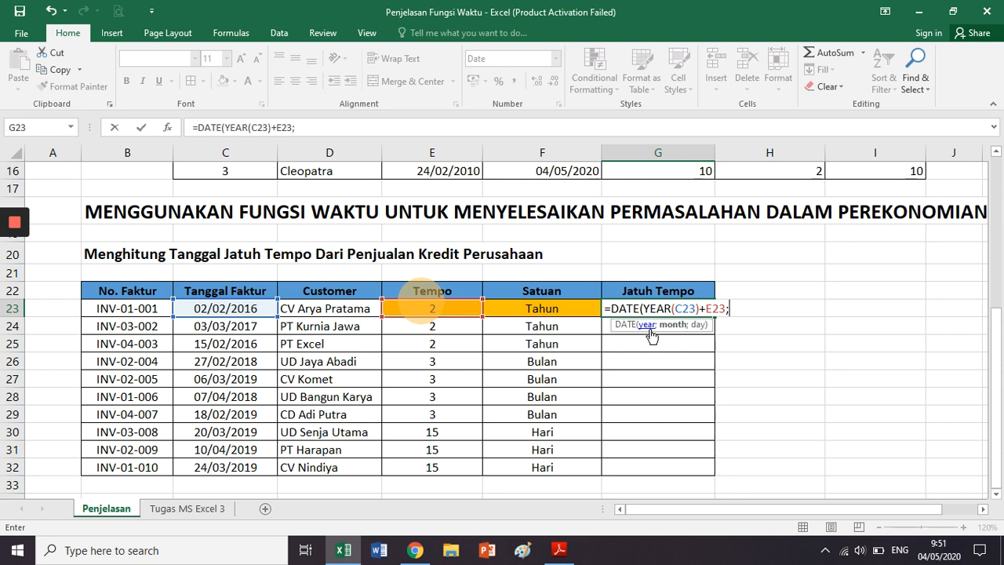
# - Complete the G23 due-date formula with MONTH(C23) and DAY(C23) as the month and day arguments
pyautogui.write('MOTH')
pyautogui.press('BackSpace')
pyautogui.press('BackSpace')
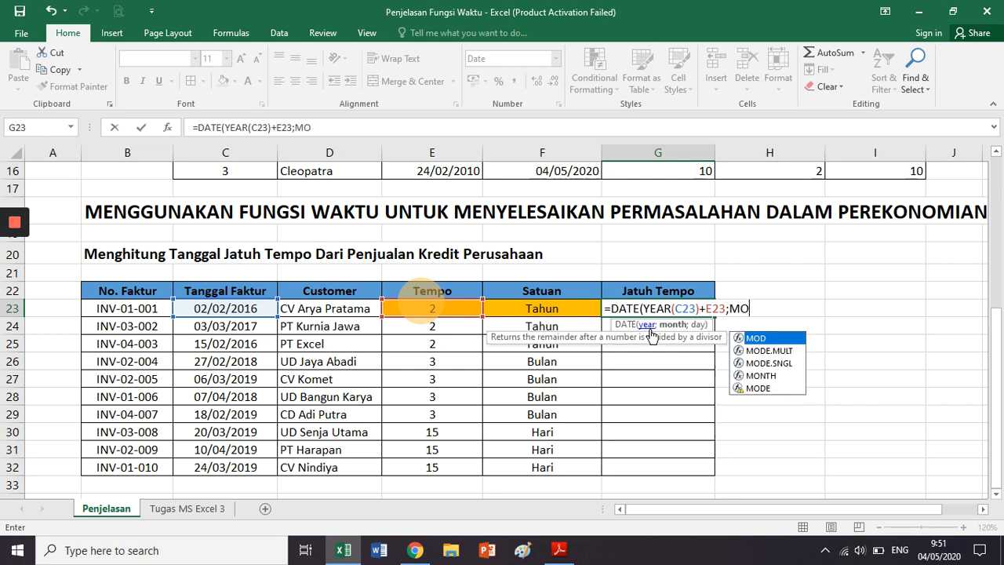
pyautogui.write('NTH(')
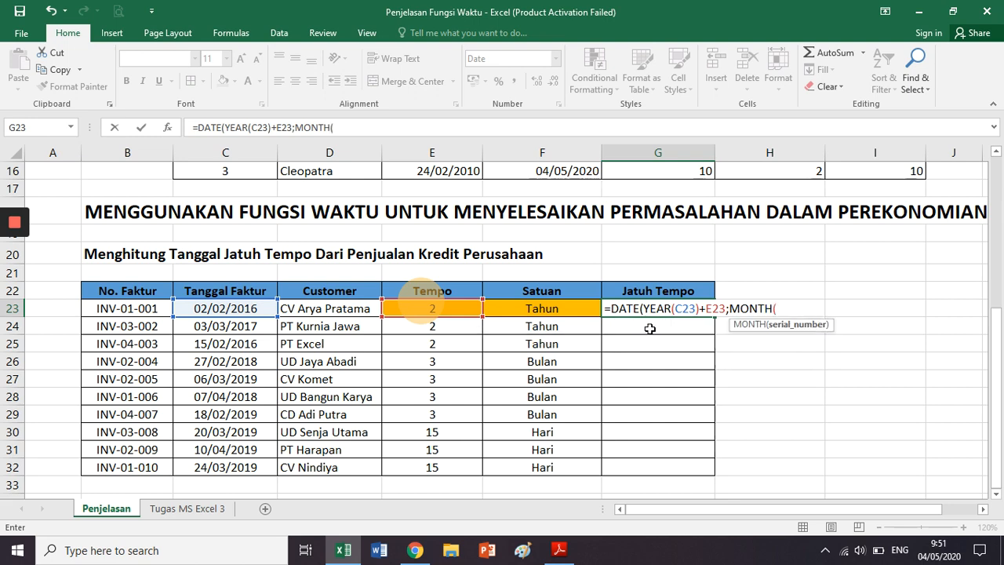
pyautogui.click(218, 307)
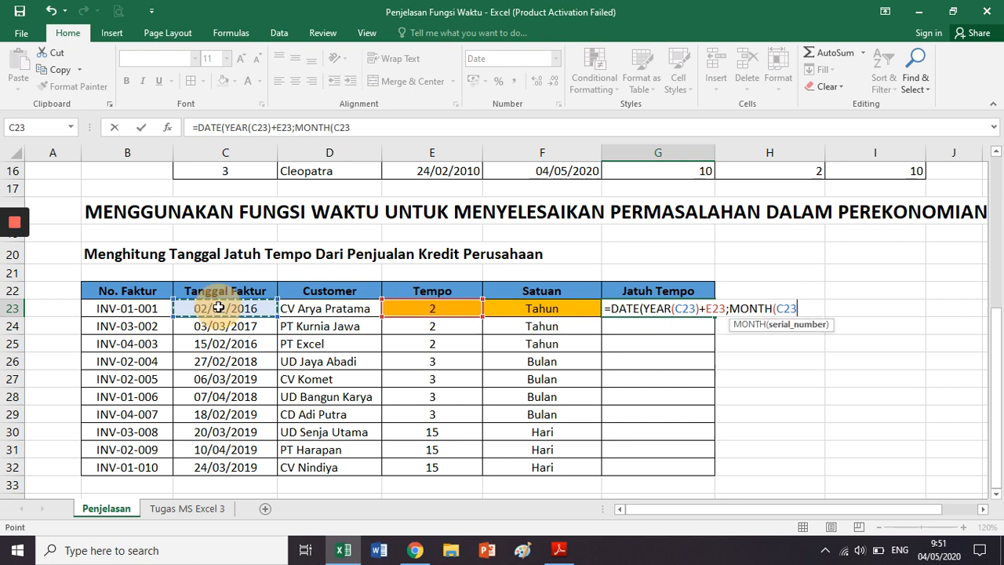
pyautogui.write(')')
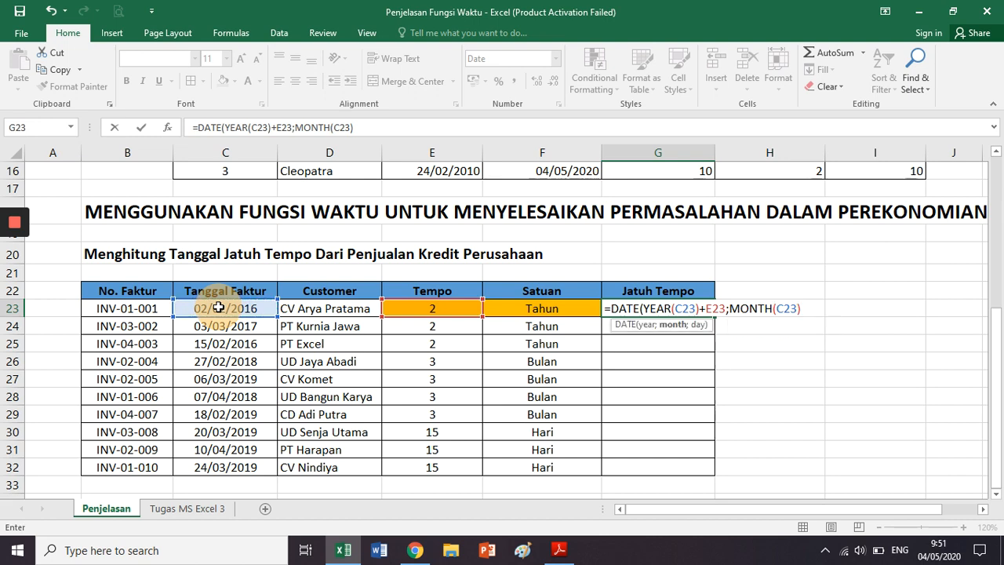
pyautogui.write(';DAY(')
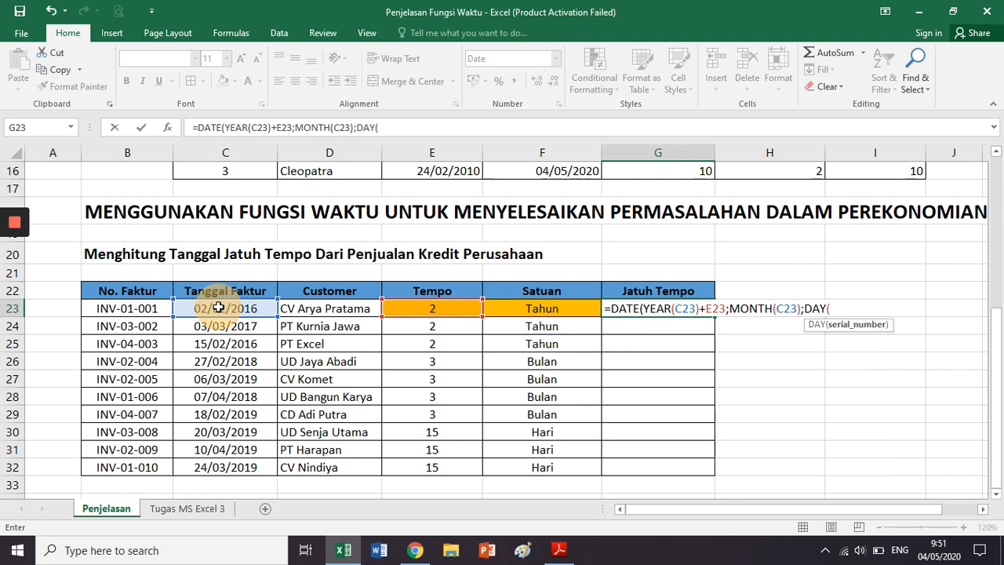
pyautogui.click(217, 307)
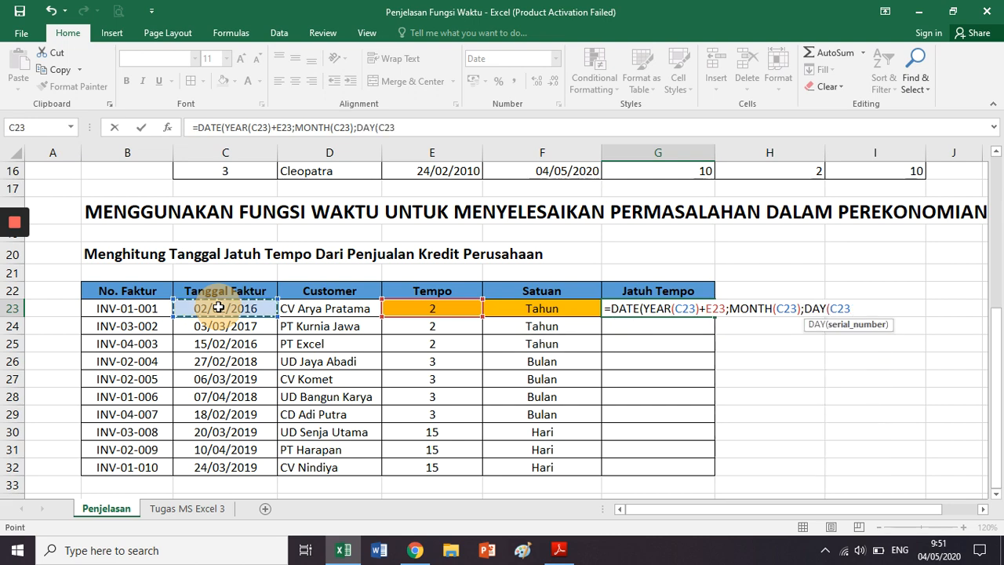
pyautogui.write('))')
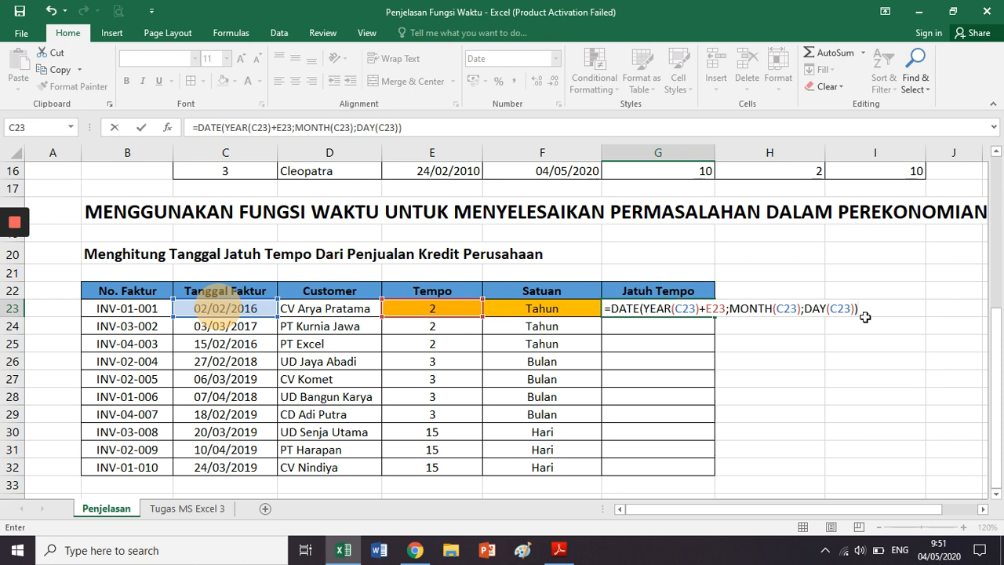
pyautogui.press('Return')
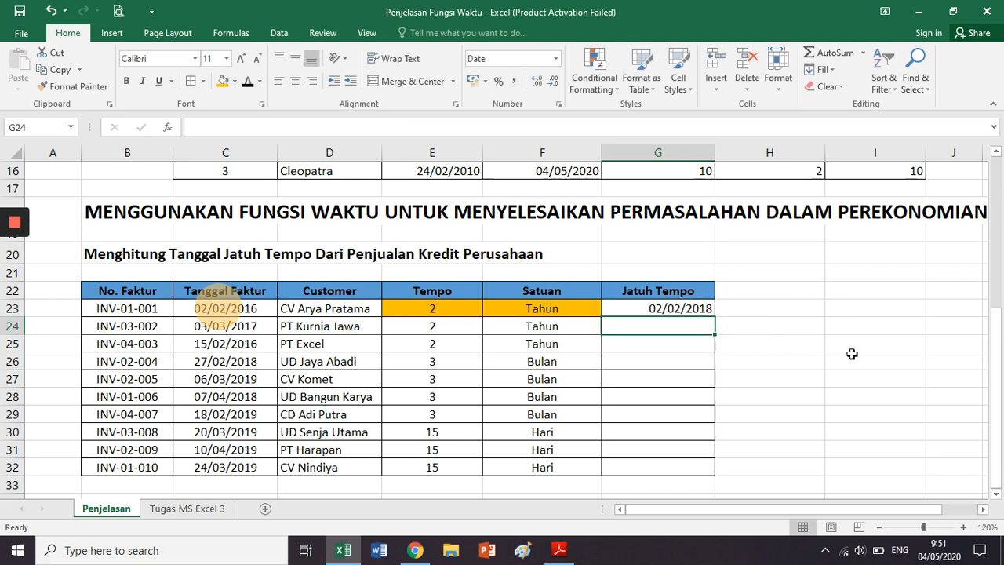
# - Review the first invoice's date and term cells and the arguments of the due-date formula in G23
pyautogui.press('Up')
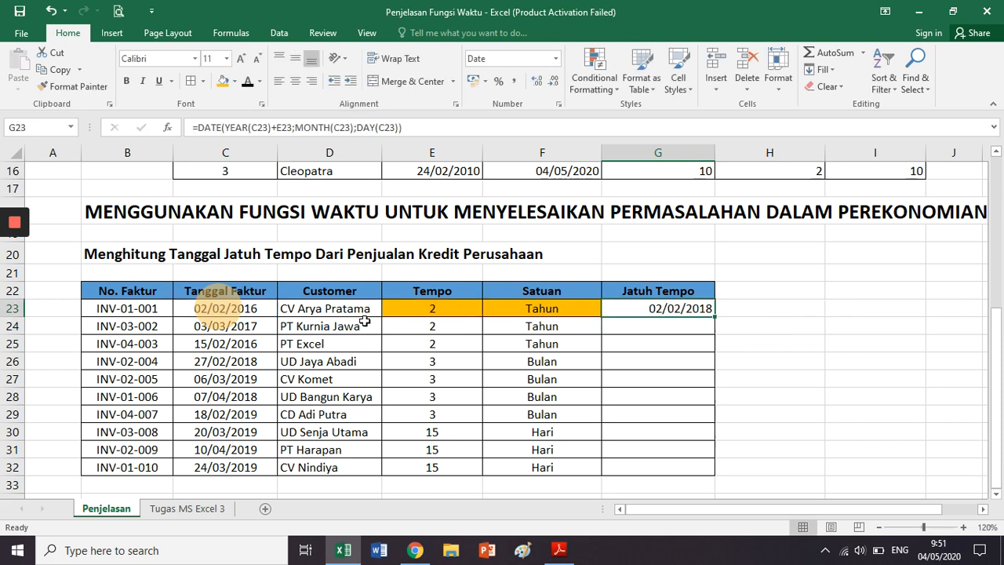
pyautogui.click(253, 309)
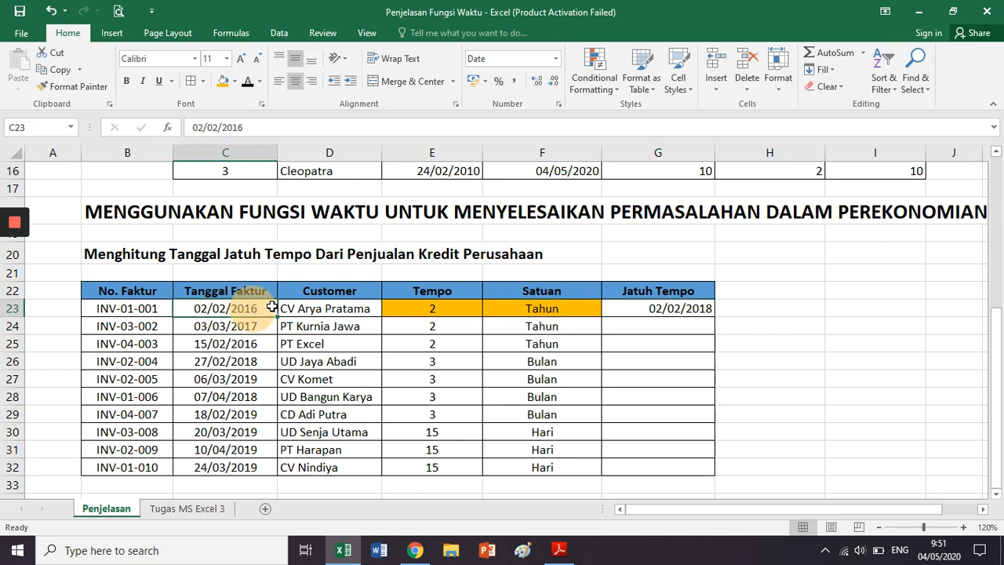
pyautogui.click(444, 309)
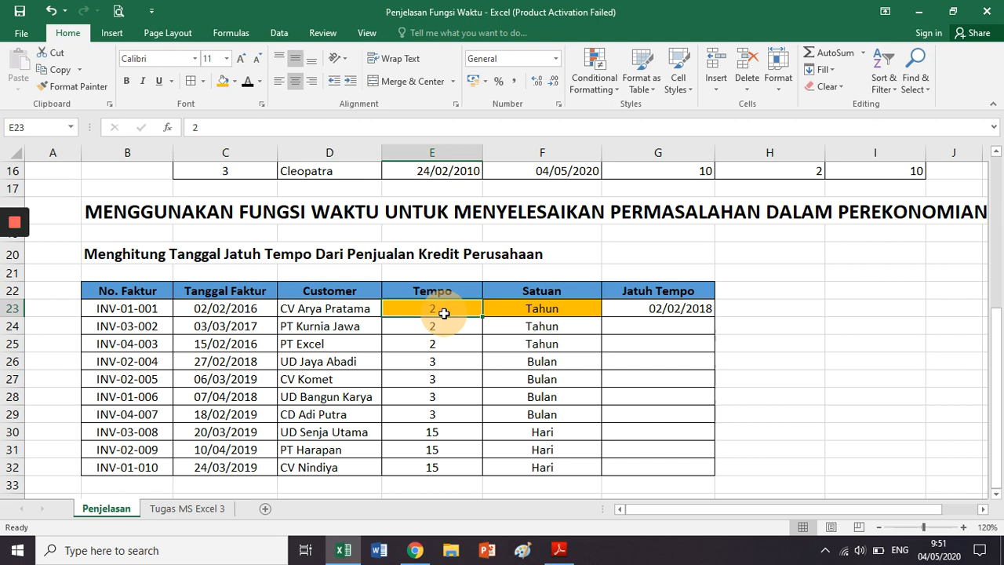
pyautogui.click(656, 308)
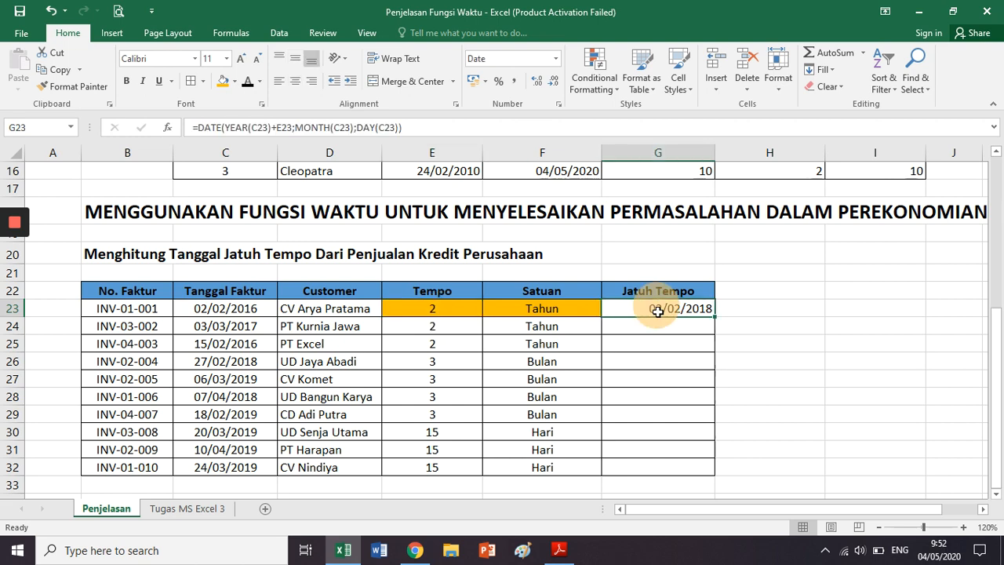
pyautogui.click(438, 130)
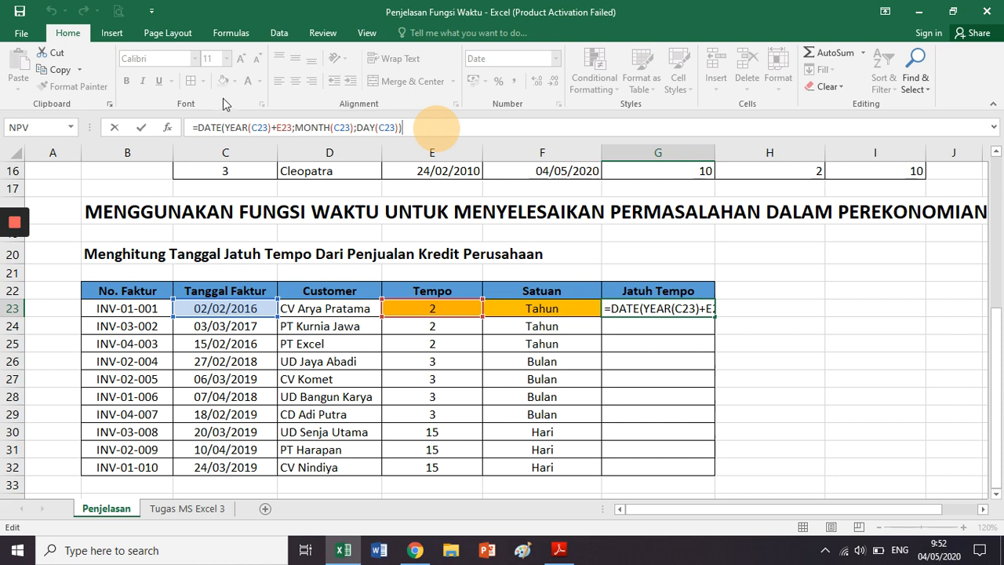
pyautogui.moveTo(198, 130); pyautogui.dragTo(372, 127)
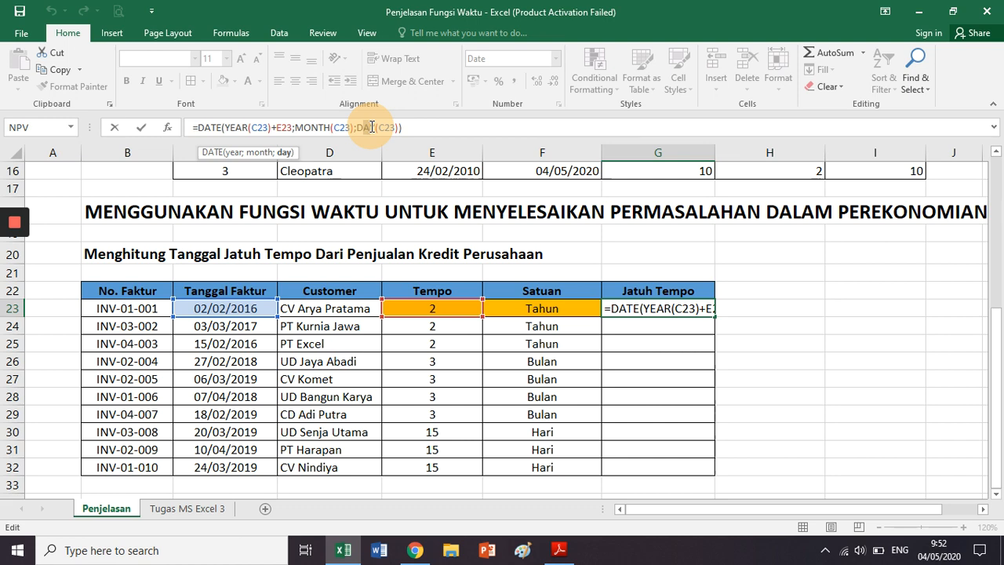
# - Enter the comparison formula =DATE(2016+2;2;2) in H23 beside the first invoice's due date
pyautogui.press('Tab')
pyautogui.write('=')
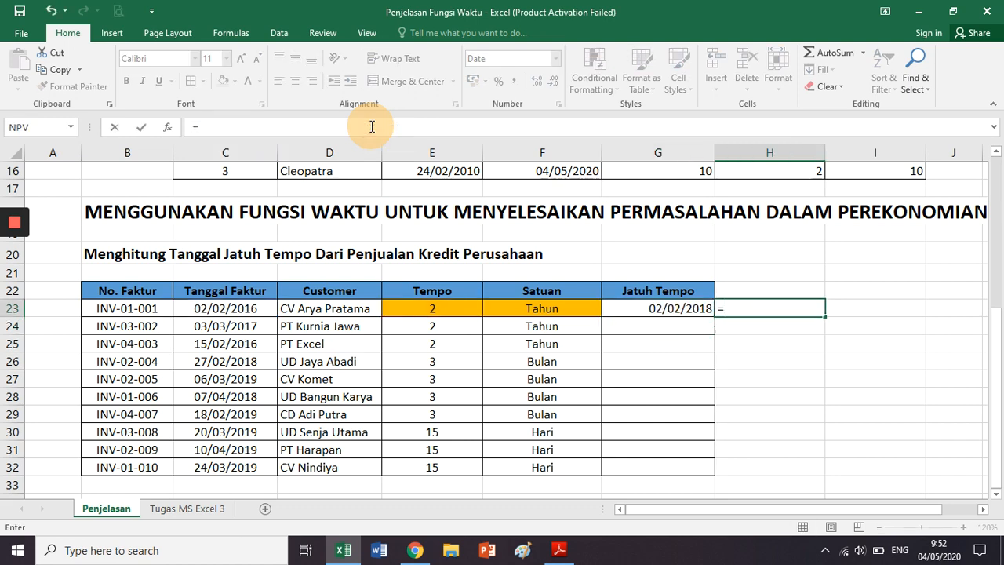
pyautogui.write('DATE(')
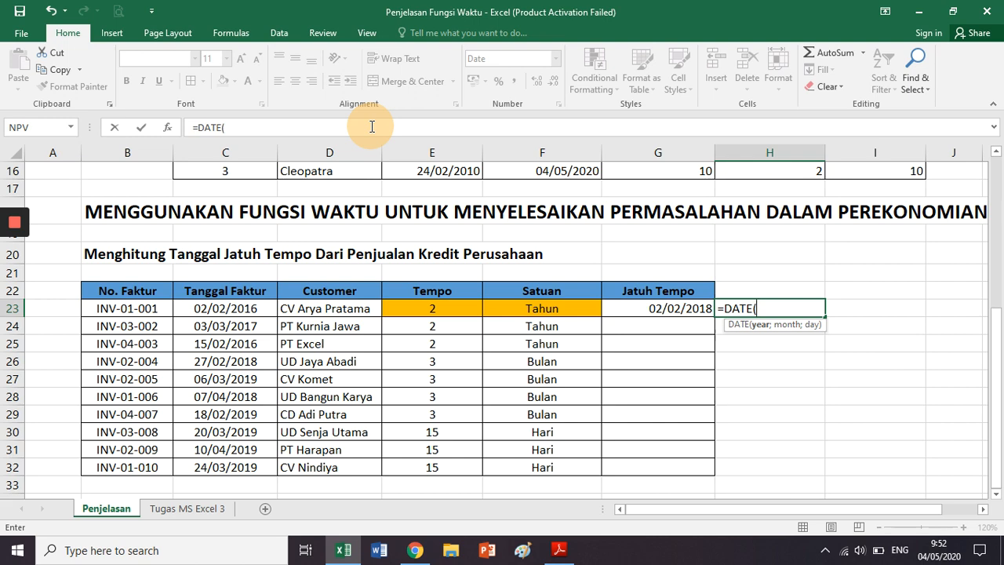
pyautogui.write('2016+2;')
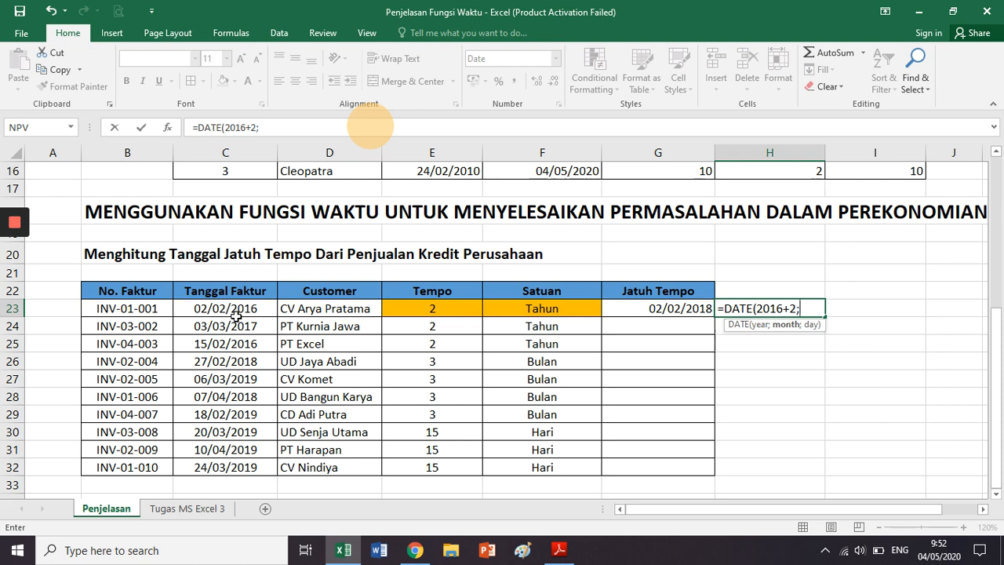
pyautogui.write('2;2)')
pyautogui.press('Return')
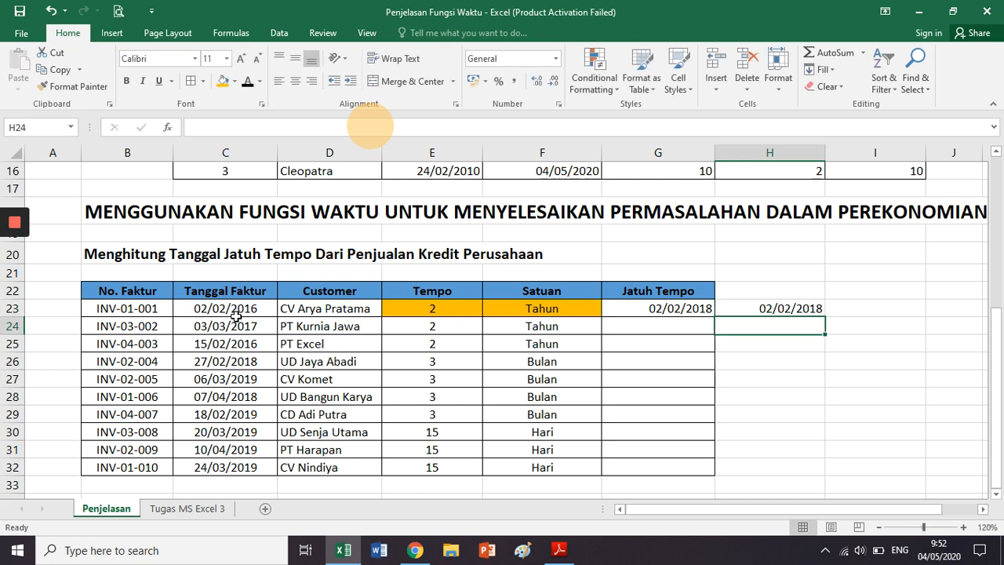
# - Compare the cell-reference formula in G23 with the literal-value formula in H23
pyautogui.press('Up')
pyautogui.press('Left')
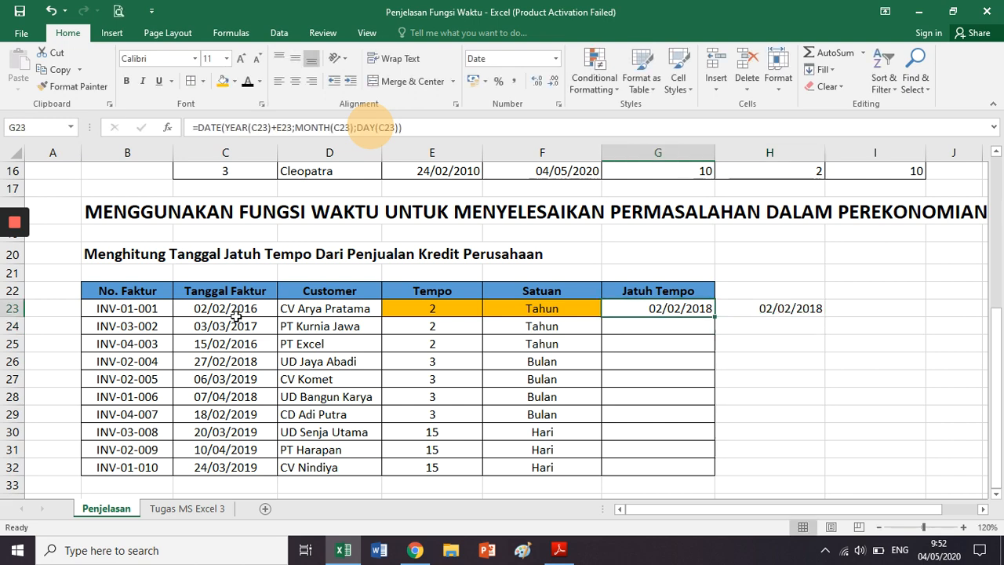
pyautogui.press('Right')
pyautogui.press('Left')
pyautogui.press('Right')
pyautogui.press('Left')
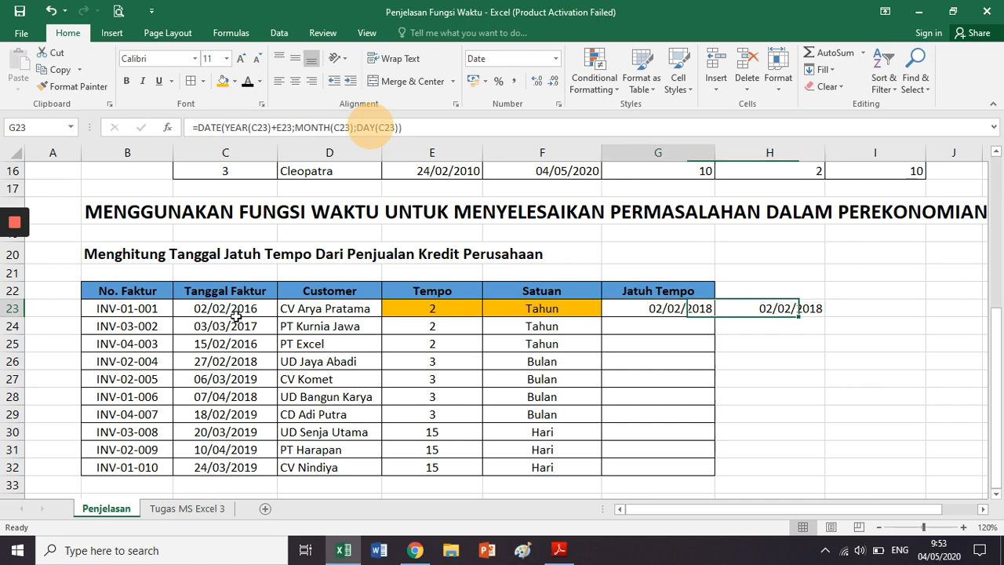
pyautogui.press('Right')
pyautogui.press('Left')
pyautogui.press('Right')
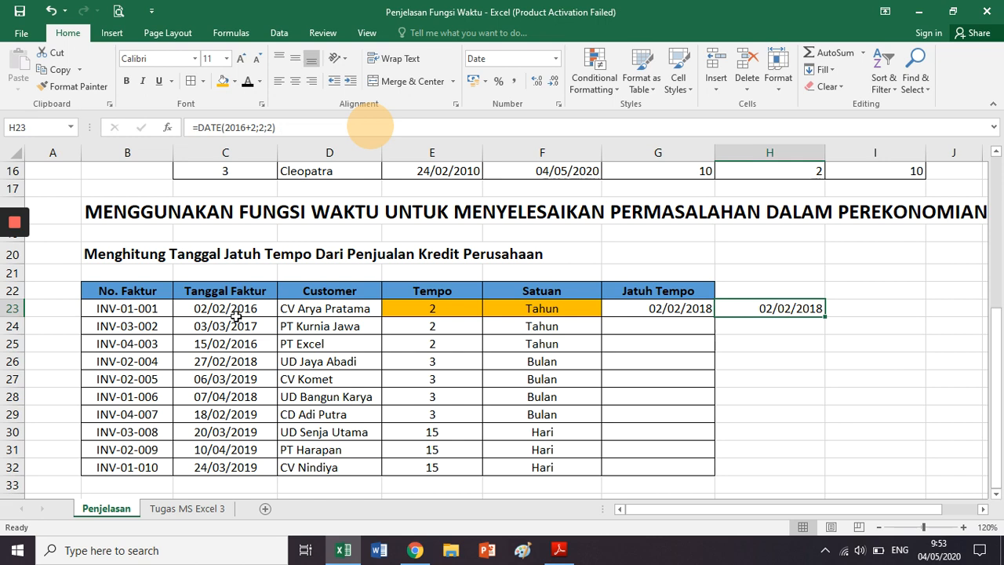
pyautogui.press('Left')
pyautogui.press('Left')
pyautogui.hotkey('ctrl', 'a')
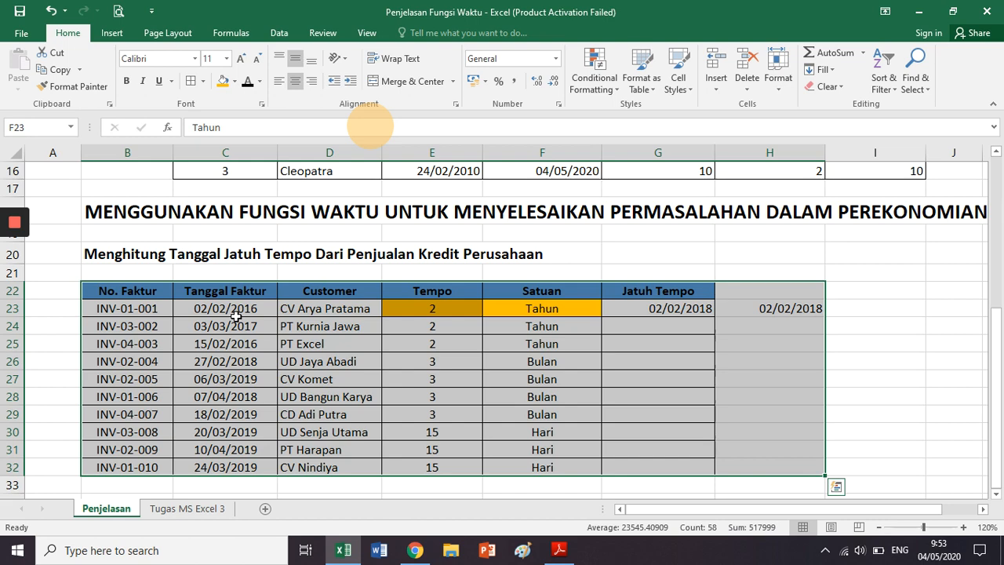
pyautogui.press('Right')
pyautogui.press('Right')
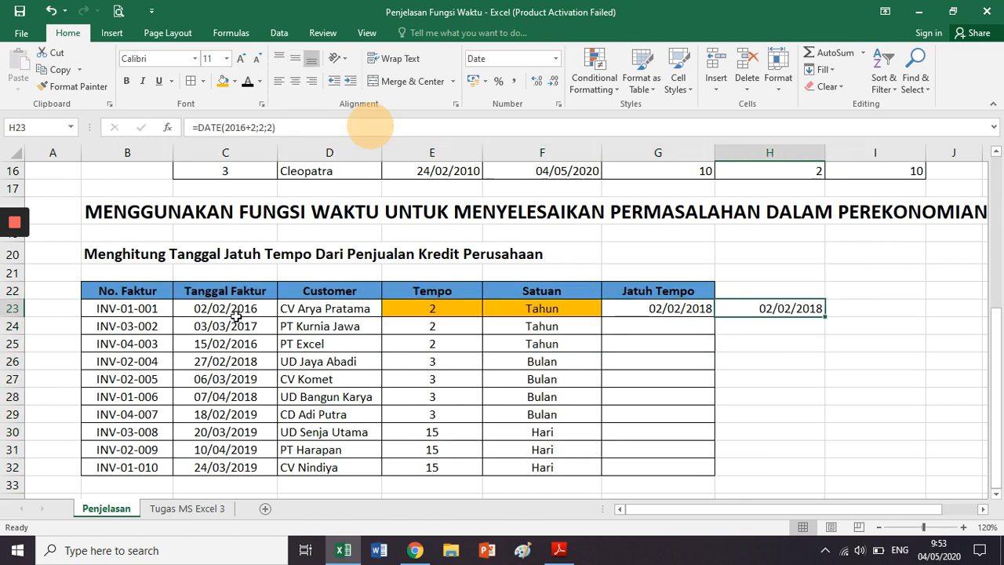
pyautogui.press('Left')
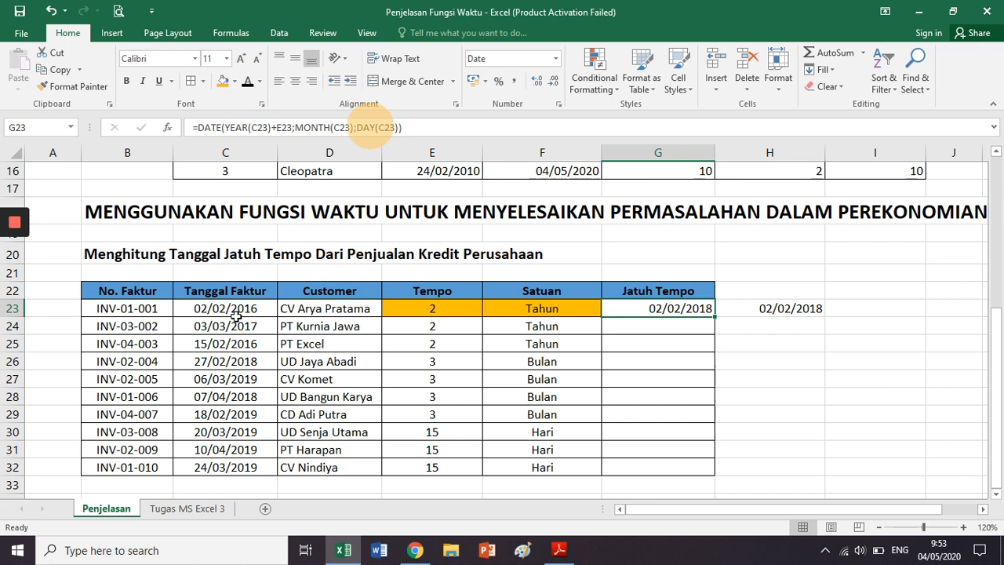
# - Copy the literal-value date formula from H23 into H24:H29
pyautogui.press('Right')
pyautogui.hotkey('ctrl', 'c')
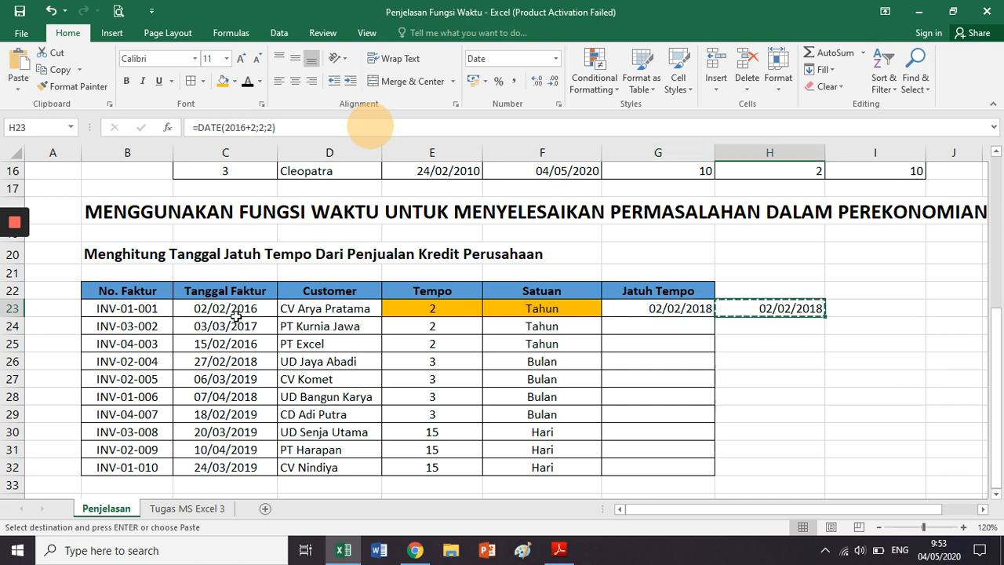
pyautogui.press('Down')
pyautogui.hotkey('ctrl', 'v')
pyautogui.press('Down')
pyautogui.hotkey('ctrl', 'v')
pyautogui.press('Down')
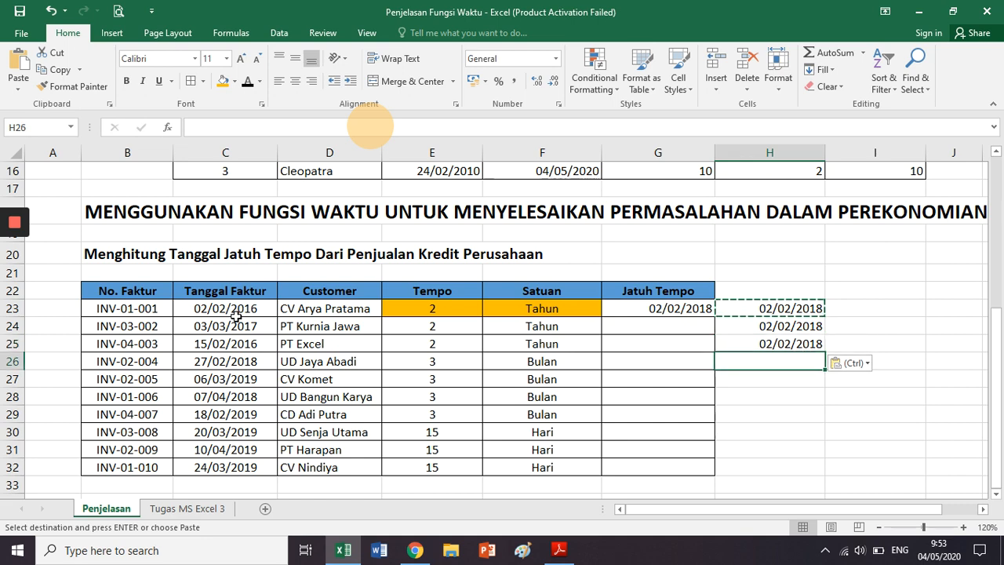
pyautogui.hotkey('ctrl', 'v')
pyautogui.press('Down')
pyautogui.hotkey('ctrl', 'v')
pyautogui.press('Down')
pyautogui.hotkey('ctrl', 'v')
pyautogui.press('Down')
pyautogui.hotkey('ctrl', 'v')
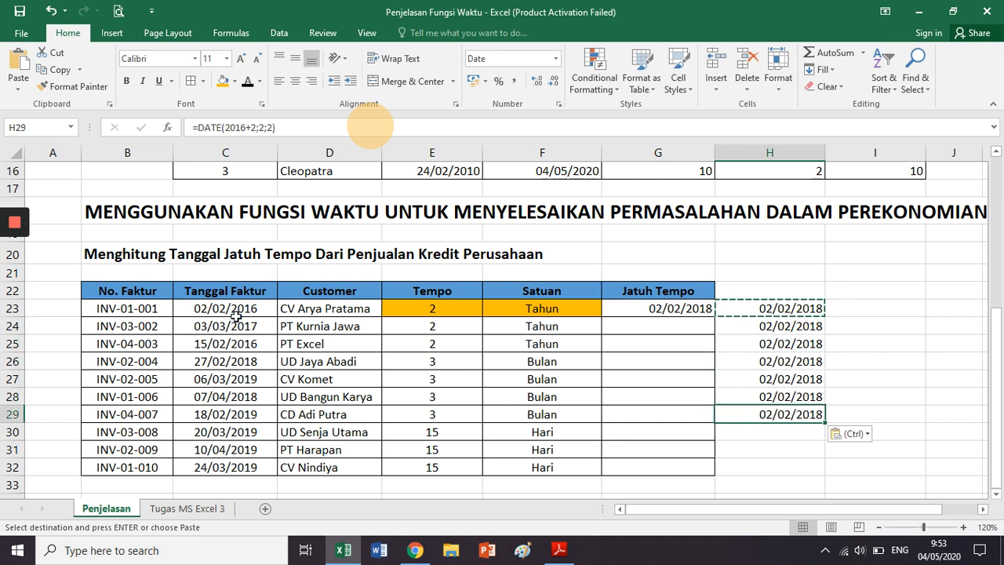
# - Clear the comparison formulas from H23:H29 beside the due-date column
pyautogui.hotkey('shift', 'Up')
pyautogui.hotkey('shift', 'Up')
pyautogui.hotkey('shift', 'Up')
pyautogui.hotkey('shift', 'Up')
pyautogui.hotkey('shift', 'Up')
pyautogui.hotkey('shift', 'Up')
pyautogui.press('Delete')
# - Copy the due-date formula from G23 into G24:G25 for the other invoices with terms in years
pyautogui.press('Left')
pyautogui.press('Up')
pyautogui.press('Up')
pyautogui.press('Up')
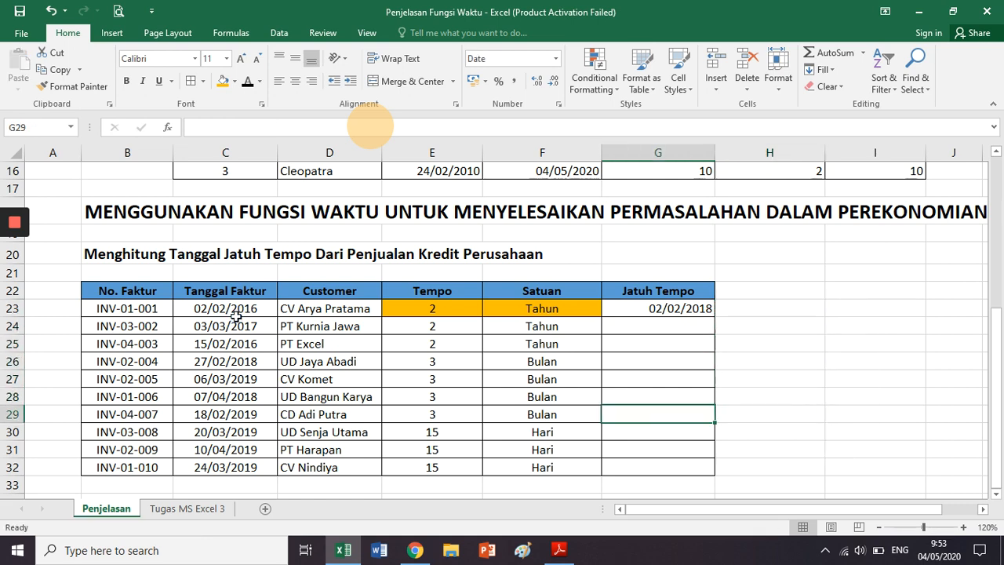
pyautogui.press('Up')
pyautogui.press('Up')
pyautogui.press('Up')
pyautogui.hotkey('ctrl', 'c')
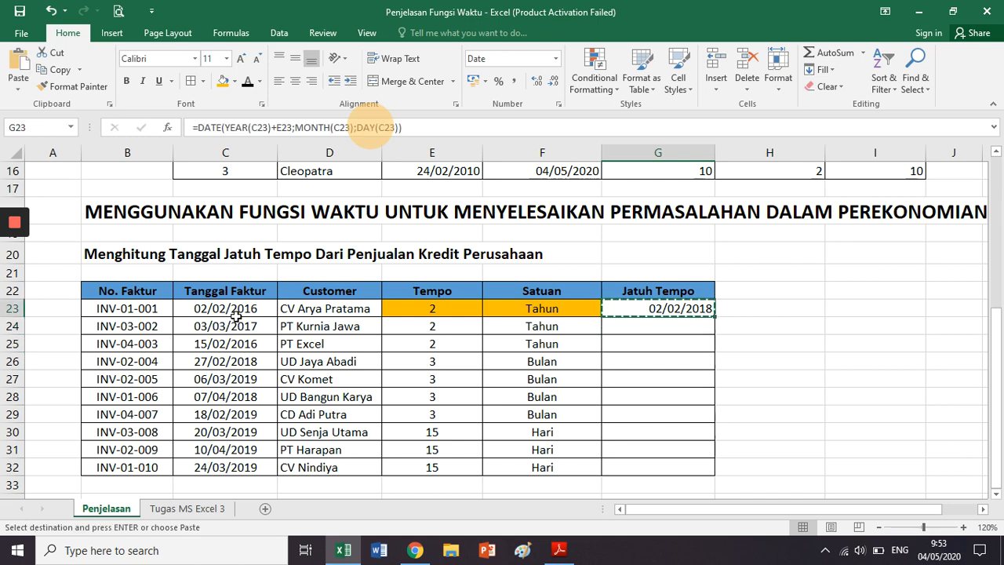
pyautogui.press('Down')
pyautogui.hotkey('ctrl', 'v')
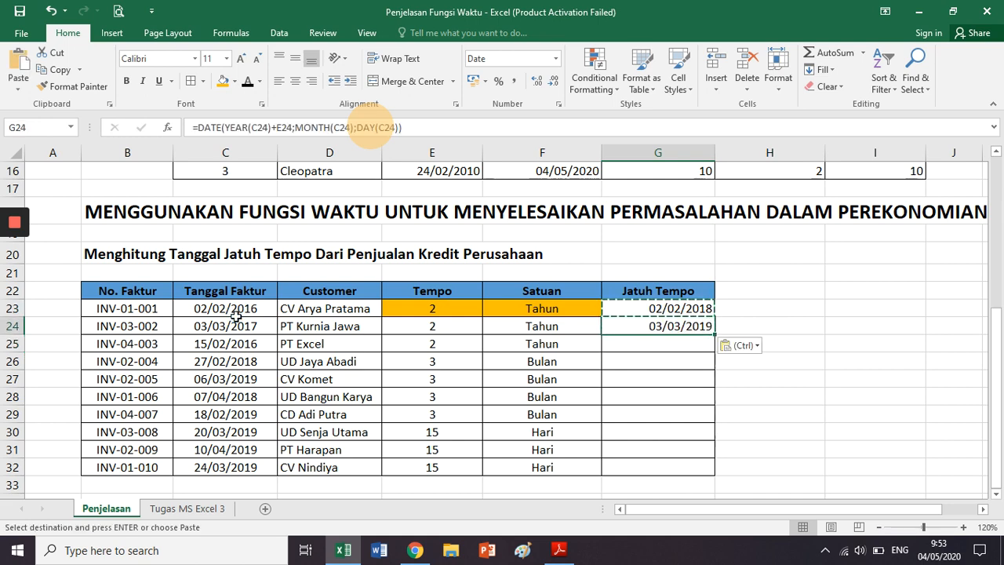
pyautogui.press('Down')
pyautogui.hotkey('ctrl', 'v')
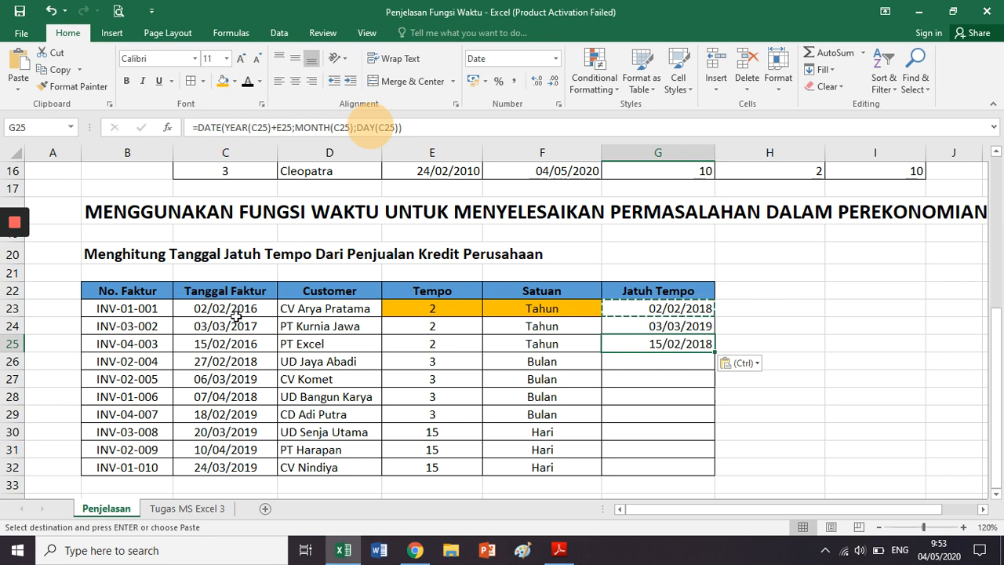
# - Highlight E26:F26, the first term given in months, with the same orange fill as E23:F23
pyautogui.press('Down')
pyautogui.press('Left')
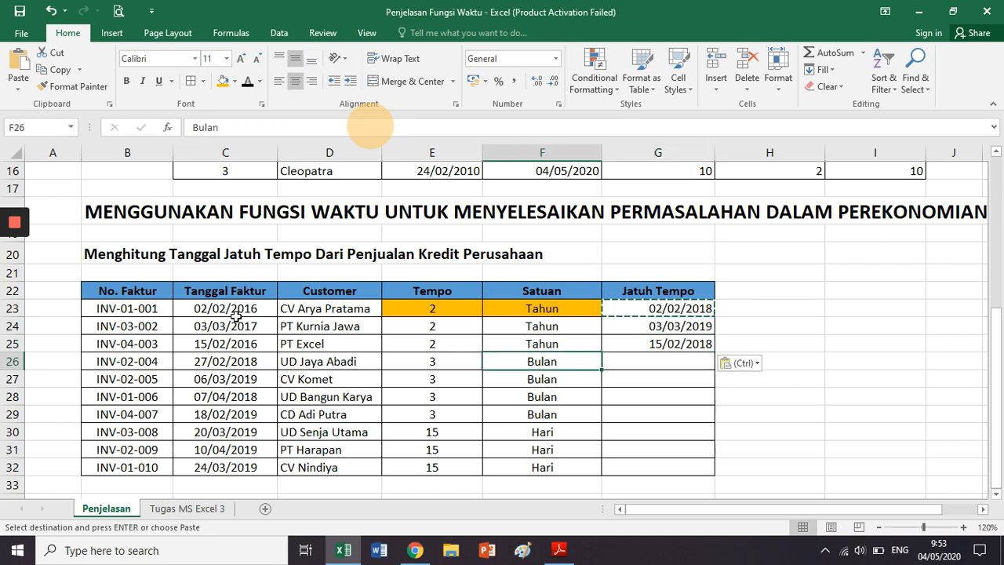
pyautogui.press('Left')
pyautogui.press('Up')
pyautogui.press('Up')
pyautogui.press('Up')
pyautogui.press('Right')
pyautogui.press('Right')
pyautogui.press('Left')
pyautogui.press('Left')
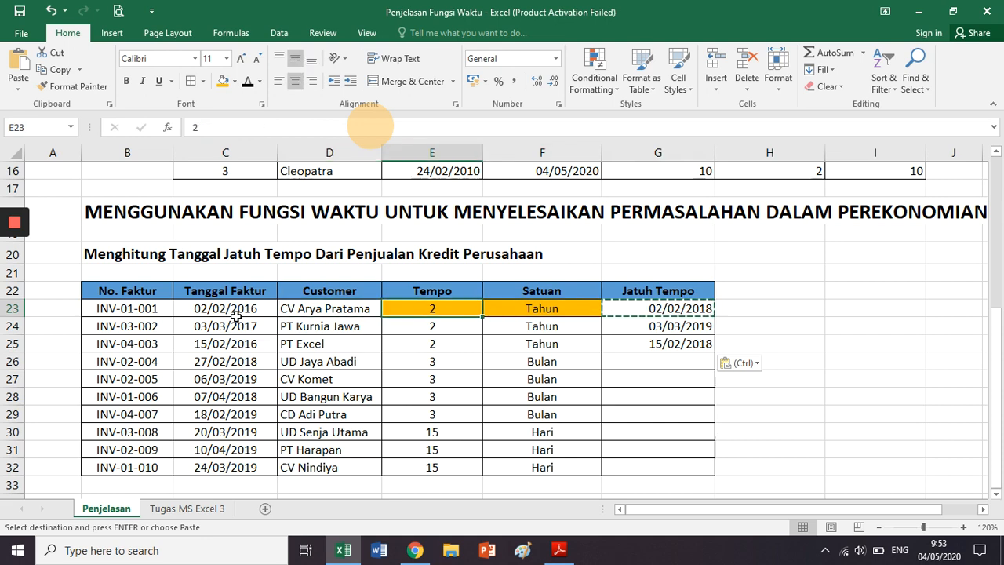
pyautogui.press('Down')
pyautogui.press('Down')
pyautogui.press('Down')
pyautogui.hotkey('shift', 'Right')
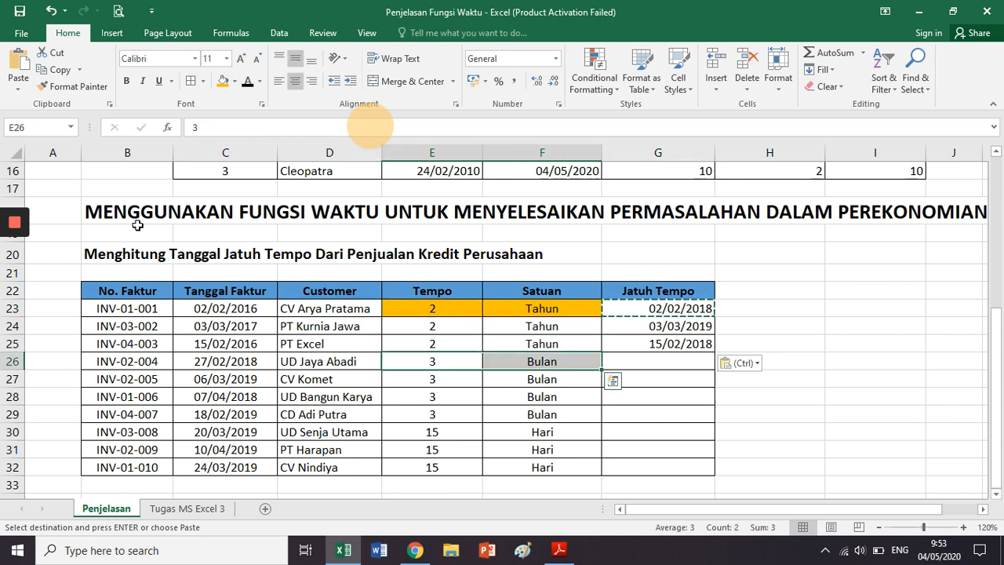
pyautogui.click(226, 88)
# - Highlight E30:F30, the first term given in days, with the orange fill
pyautogui.press('Down')
pyautogui.press('Down')
pyautogui.press('Down')
pyautogui.press('Down')
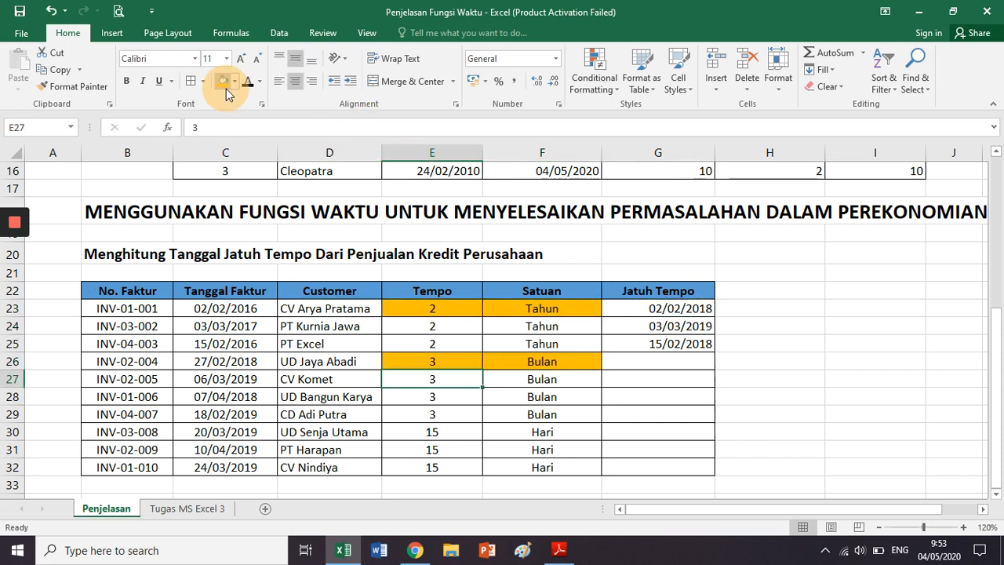
pyautogui.hotkey('shift', 'Right')
pyautogui.click(226, 89)
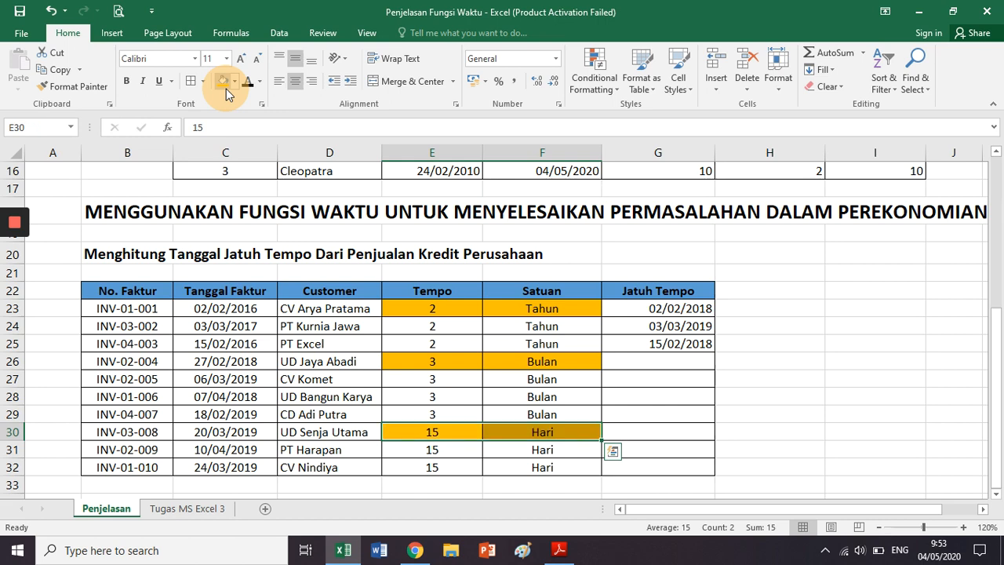
pyautogui.press('Right')
pyautogui.press('Up')
pyautogui.press('Up')
pyautogui.press('Up')
pyautogui.press('Right')
pyautogui.press('Up')
pyautogui.write('=DATE')
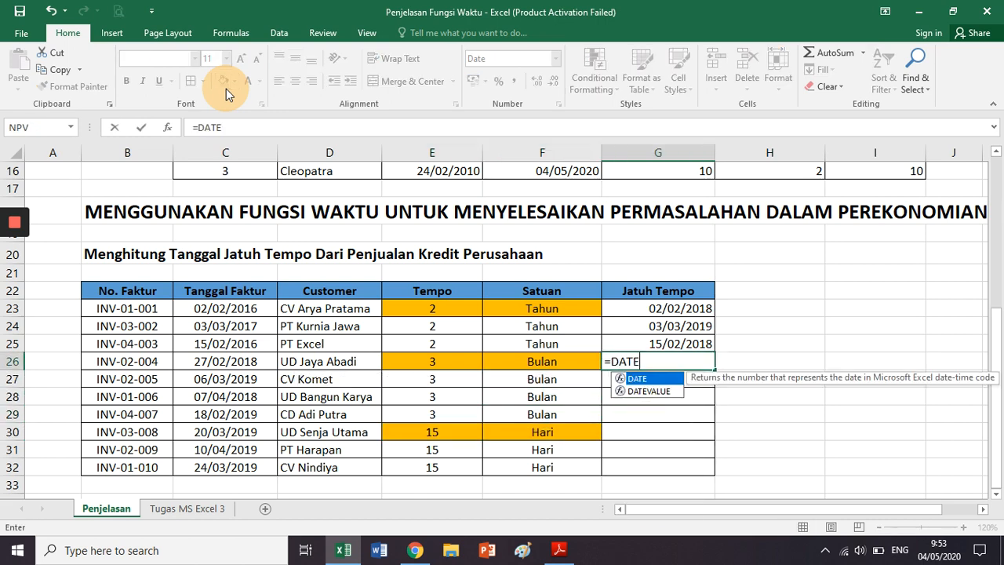
pyautogui.press('BackSpace')
pyautogui.press('Escape')
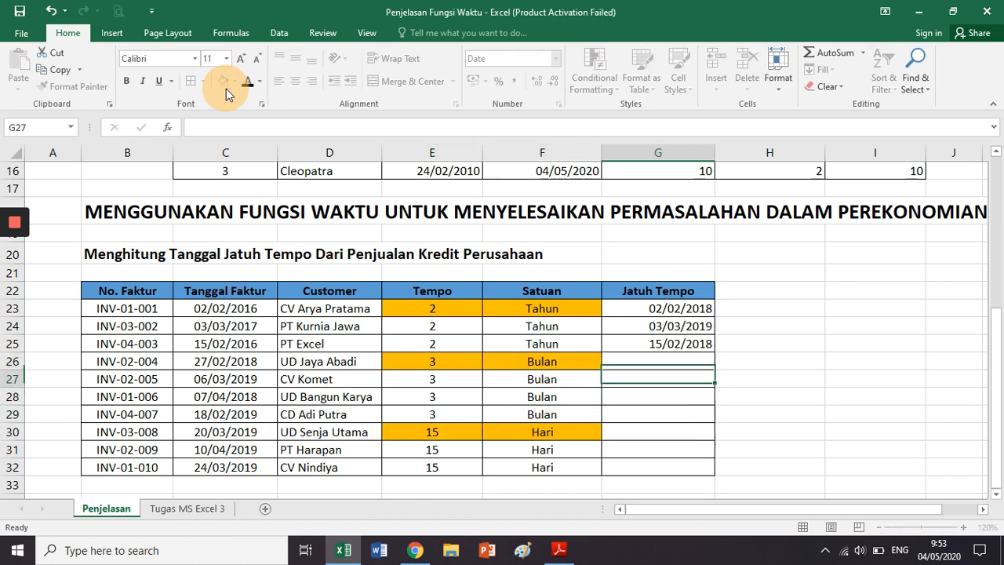
# - Copy the due-date formula from G25 into G26 and remove +E26 from its year argument
pyautogui.press('Up')
pyautogui.hotkey('ctrl', 'c')
pyautogui.press('Down')
pyautogui.hotkey('ctrl', 'v')
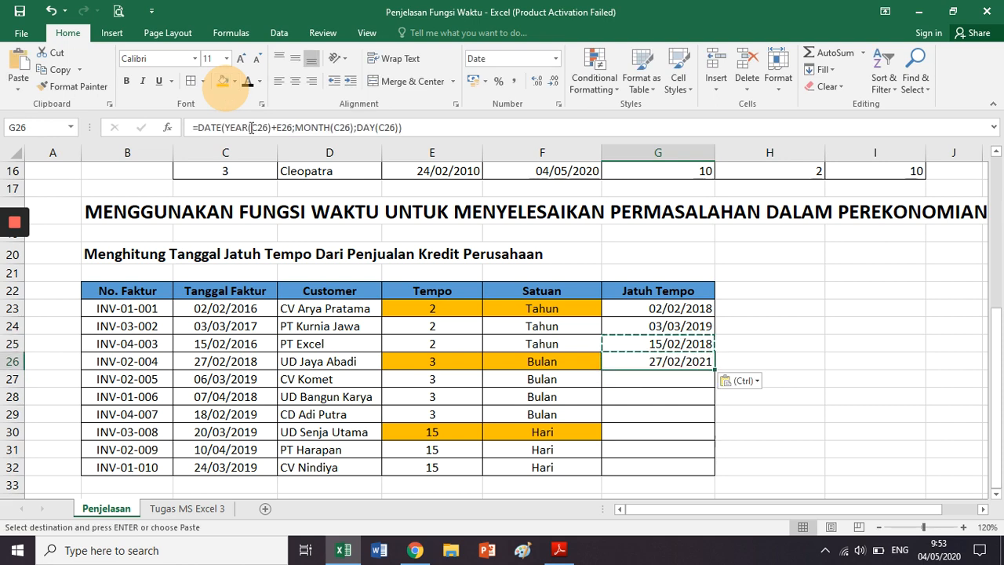
pyautogui.click(272, 127)
pyautogui.hotkey('shift', 'Right')
pyautogui.hotkey('shift', 'Right')
pyautogui.hotkey('shift', 'Right')
pyautogui.hotkey('shift', 'Right')
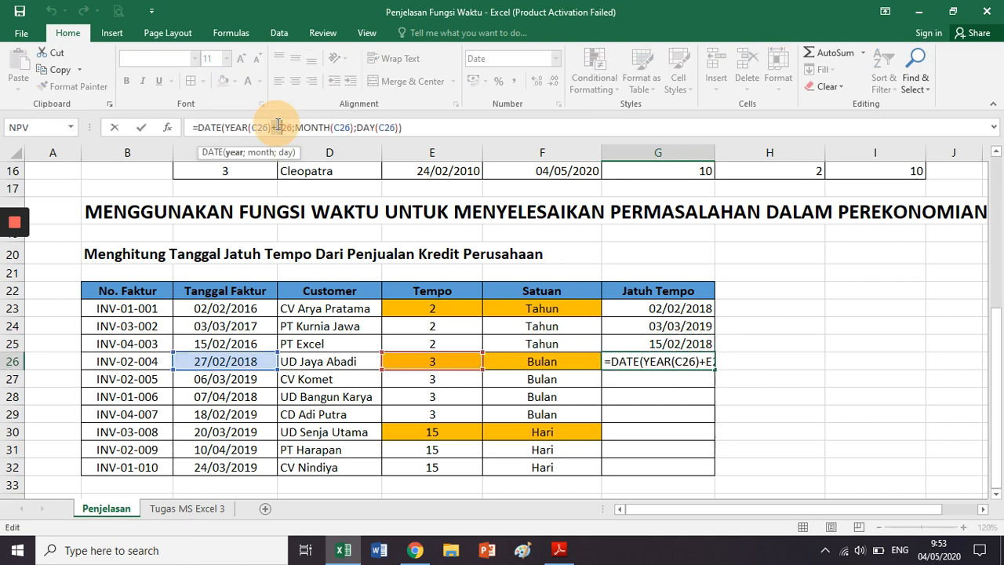
pyautogui.press('Delete')
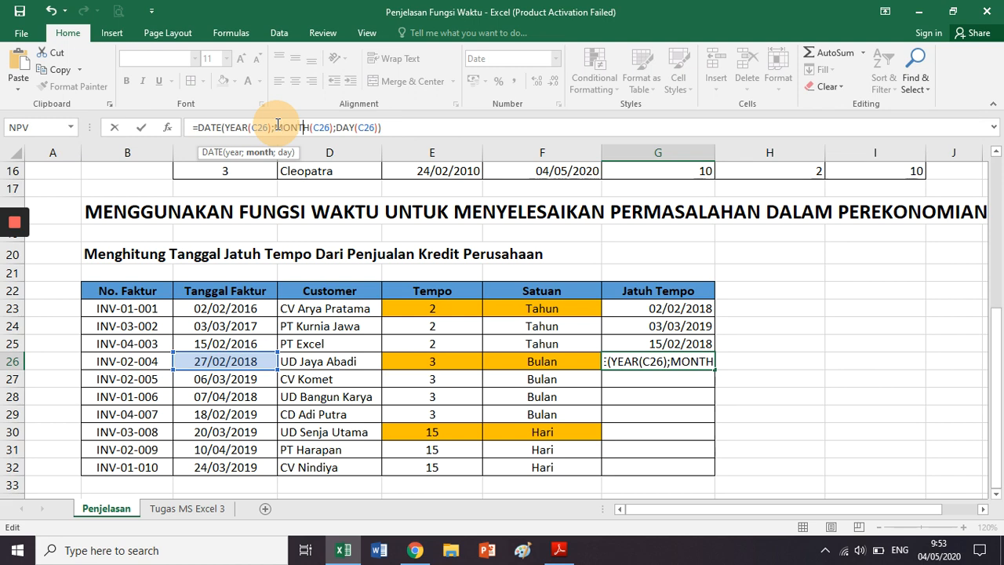
# - Add +E26 to the month argument in G26, giving =DATE(YEAR(C26);MONTH(C26)+E26;DAY(C26))
pyautogui.press('Right')
pyautogui.press('Right')
pyautogui.press('Right')
pyautogui.press('Right')
pyautogui.press('Right')
pyautogui.write('+E26')
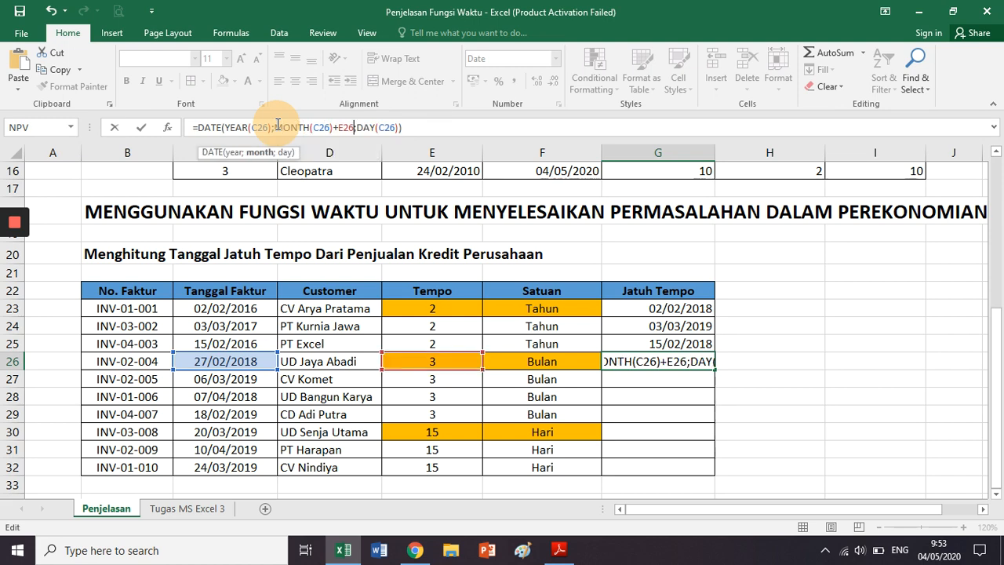
pyautogui.press('Return')
pyautogui.press('Up')
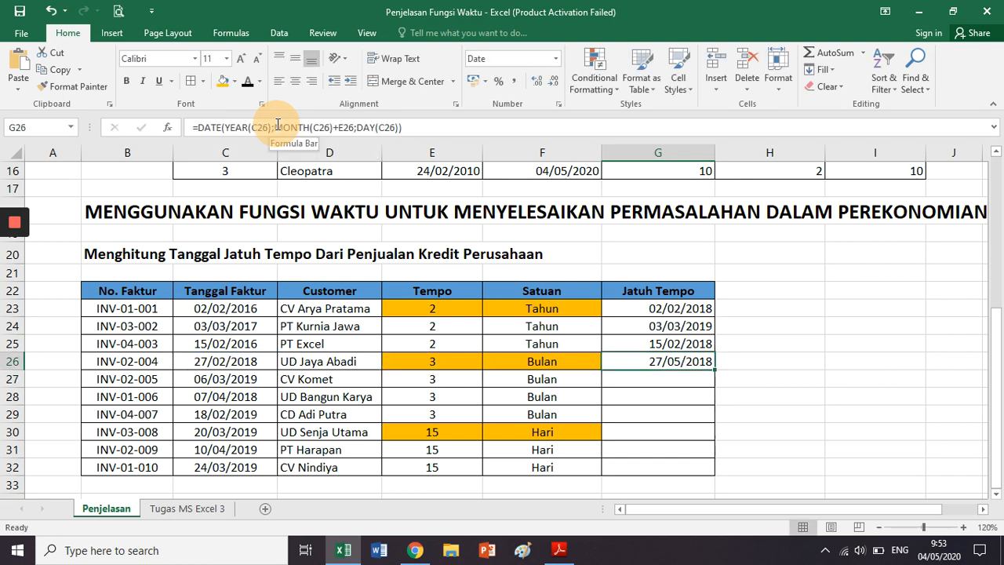
# - Copy the month-based due-date formula from G26 into G27:G29
pyautogui.hotkey('ctrl', 'c')
pyautogui.press('Down')
pyautogui.hotkey('ctrl', 'v')
pyautogui.press('Down')
pyautogui.hotkey('ctrl', 'v')
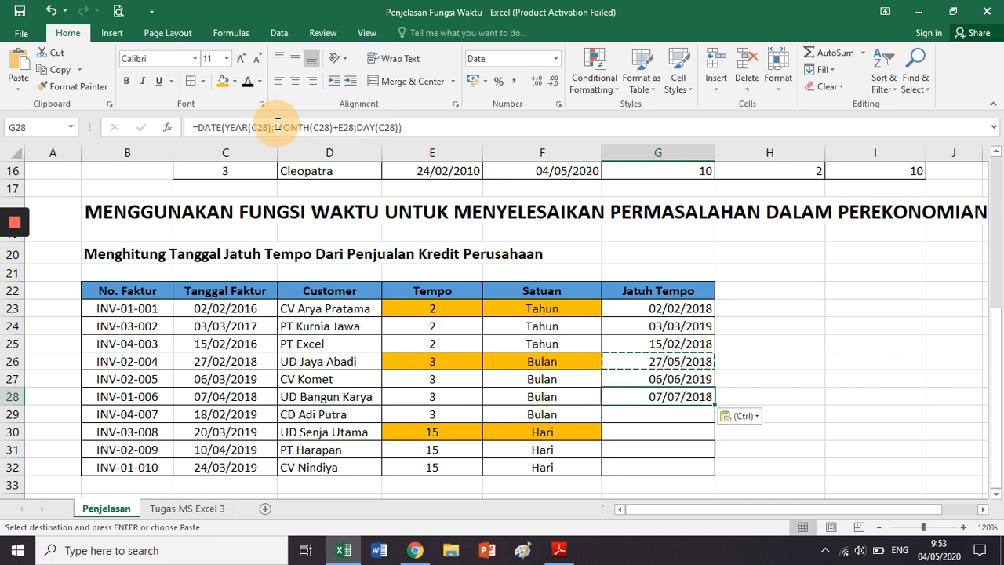
pyautogui.press('Down')
pyautogui.hotkey('ctrl', 'v')
# - Paste the month-based formula into G30 and remove +E30 from its month argument
pyautogui.press('Down')
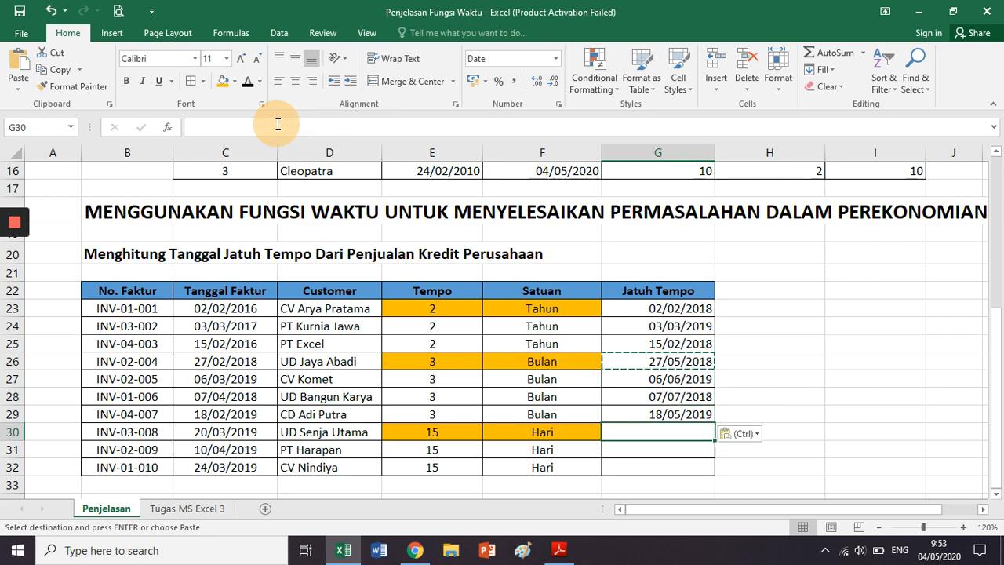
pyautogui.hotkey('ctrl', 'v')
pyautogui.click(277, 126)
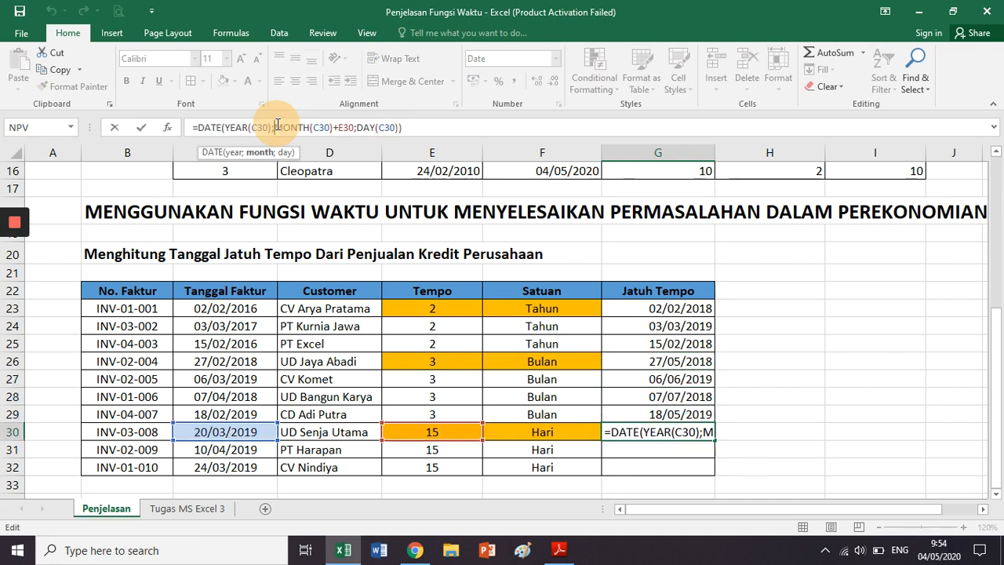
pyautogui.hotkey('shift', 'Right')
pyautogui.hotkey('shift', 'Right')
pyautogui.hotkey('shift', 'Right')
pyautogui.hotkey('shift', 'Right')
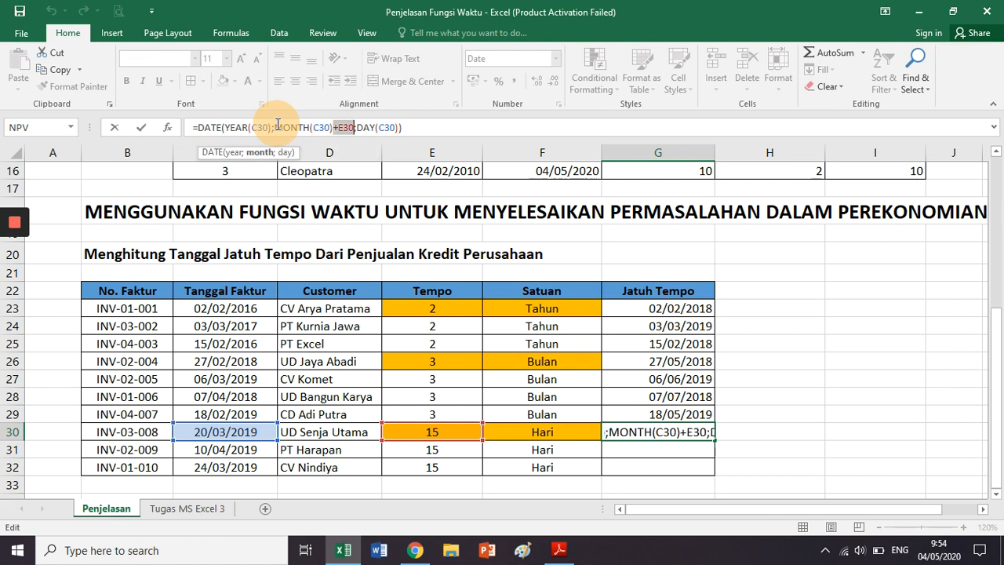
pyautogui.press('Delete')
# - Add +E30 to the day argument in G30, giving =DATE(YEAR(C30);MONTH(C30);DAY(C30)+E30)
pyautogui.press('Right')
pyautogui.press('Right')
pyautogui.press('Right')
pyautogui.press('Right')
pyautogui.press('Right')
pyautogui.press('Right')
pyautogui.press('Right')
pyautogui.press('Right')
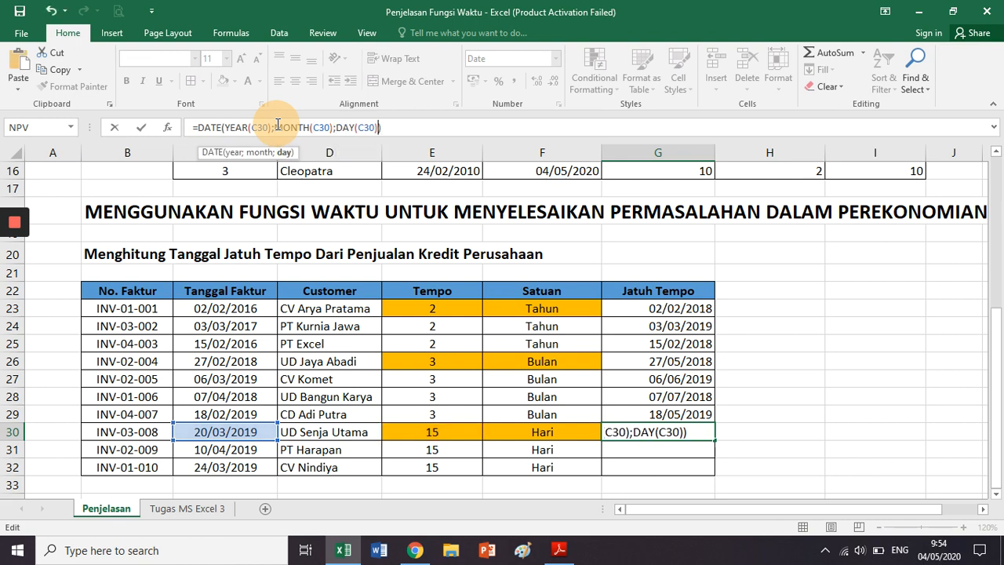
pyautogui.write('+E30')
pyautogui.press('Return')
pyautogui.press('Up')
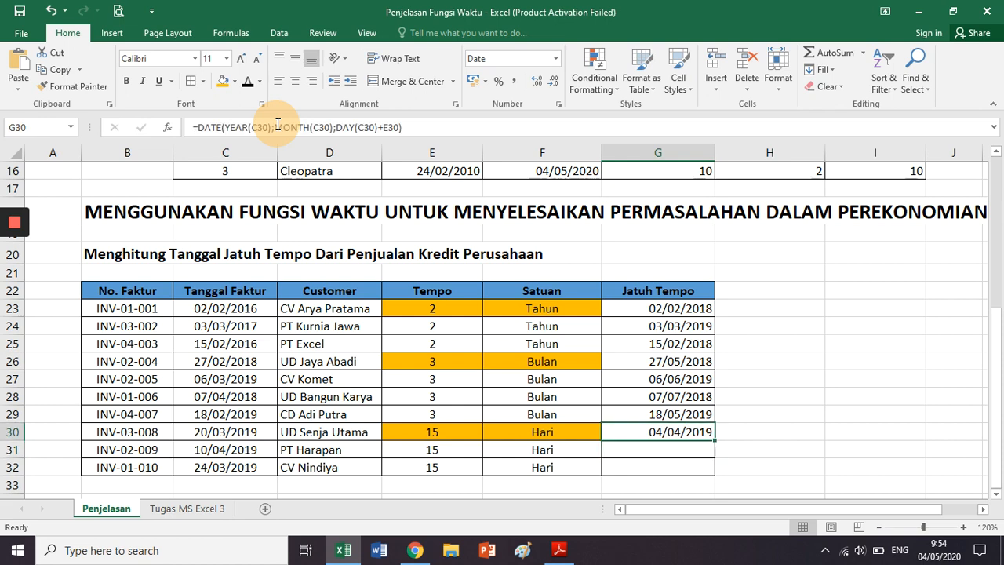
# - Copy the day-based due-date formula from G30 into G31:G32
pyautogui.hotkey('ctrl', 'c')
pyautogui.press('Down')
pyautogui.hotkey('ctrl', 'v')
pyautogui.press('Down')
pyautogui.hotkey('ctrl', 'v')
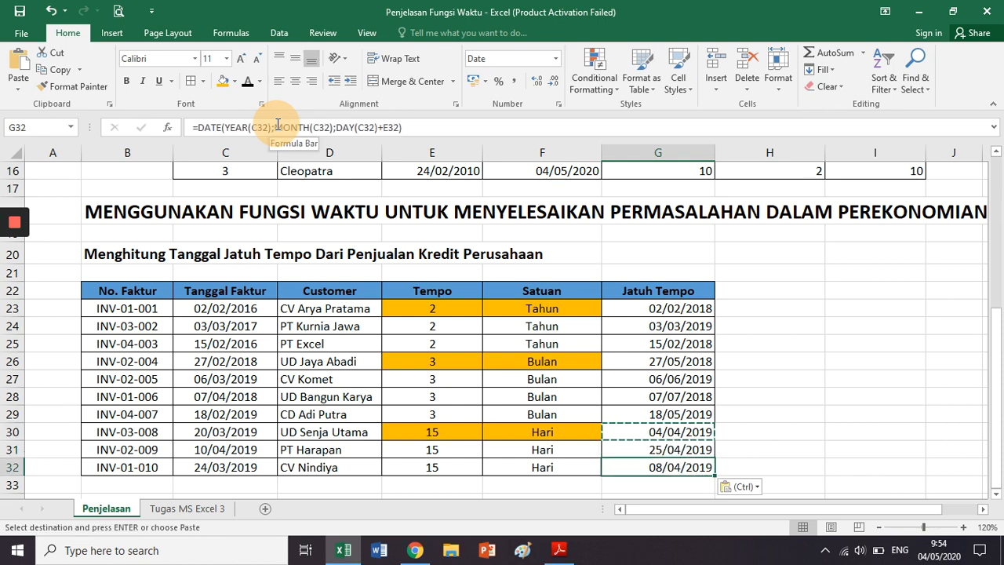
pyautogui.press('Right')
pyautogui.press('Up')
pyautogui.press('Up')
pyautogui.press('Up')
pyautogui.press('Up')
pyautogui.press('Up')
pyautogui.press('Up')
pyautogui.press('Up')
pyautogui.press('Up')
pyautogui.press('Up')
pyautogui.press('Up')
pyautogui.press('Up')
pyautogui.press('Up')
pyautogui.press('Down')
pyautogui.press('Down')
pyautogui.press('Down')
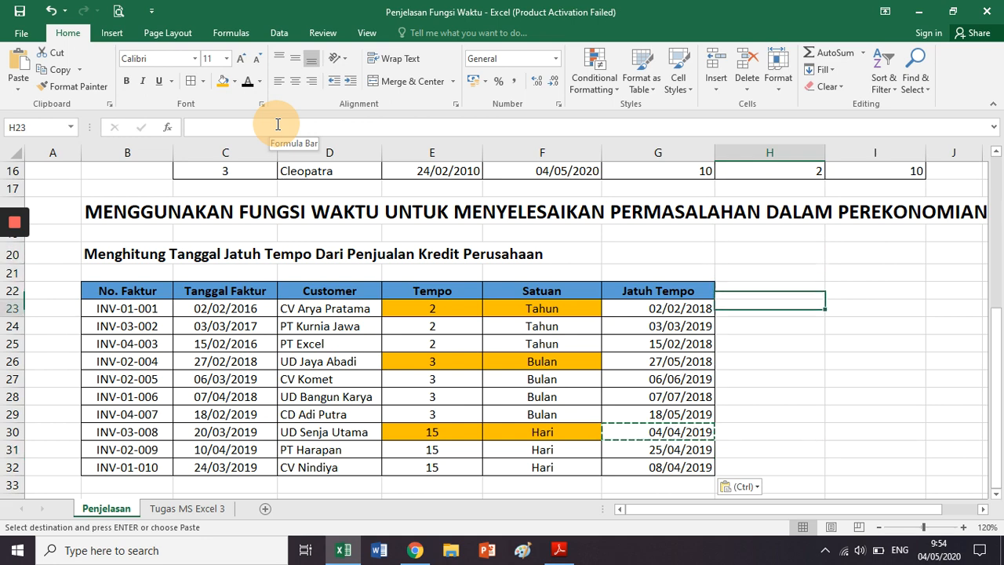
pyautogui.press('Down')
pyautogui.press('Down')
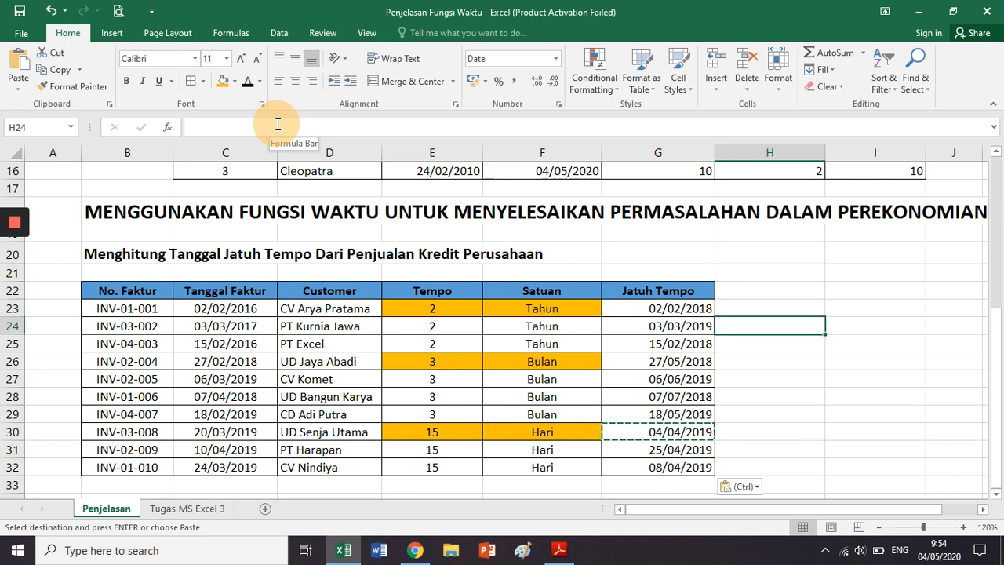
pyautogui.press('Down')
pyautogui.press('Down')
pyautogui.press('Down')
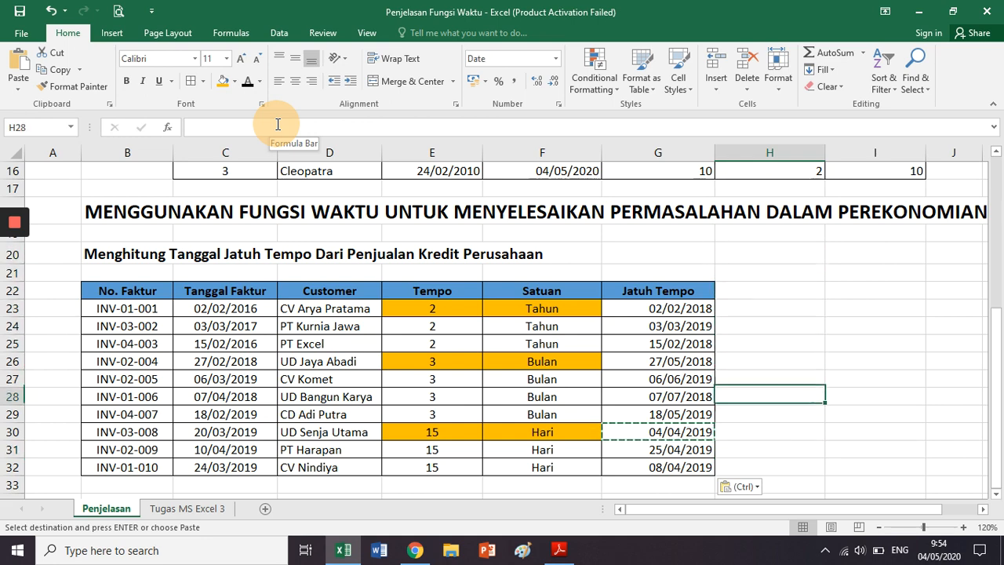
# - Review the due-date formulas down the Jatuh Tempo column, comparing those for year, month and day terms
pyautogui.press('Up')
pyautogui.press('Left')
pyautogui.press('Left')
pyautogui.press('Up')
pyautogui.press('Up')
pyautogui.press('Right')
pyautogui.press('Up')
pyautogui.press('Up')
pyautogui.press('Down')
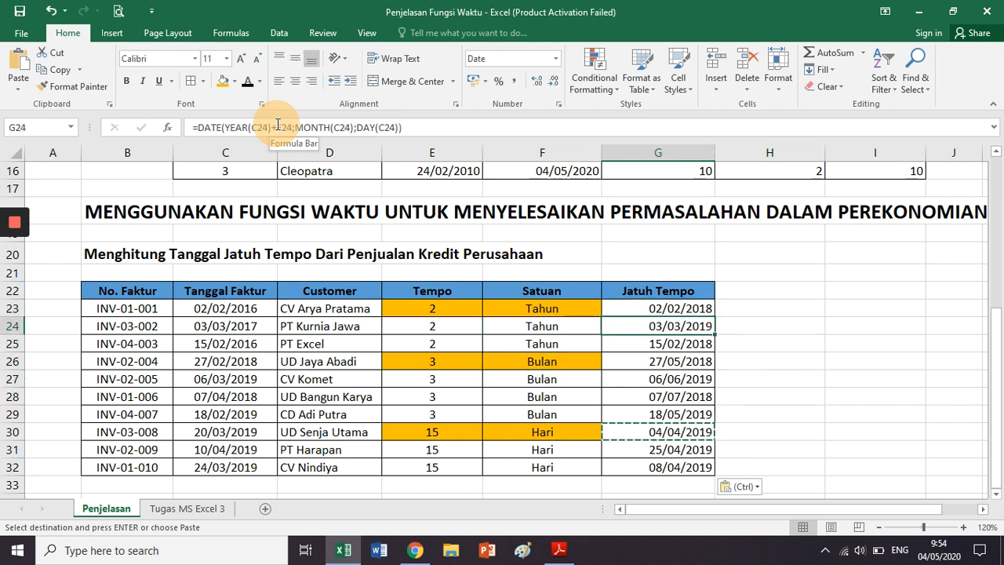
pyautogui.press('Down')
pyautogui.press('Down')
pyautogui.press('Down')
pyautogui.press('Down')
pyautogui.press('Down')
pyautogui.press('Down')
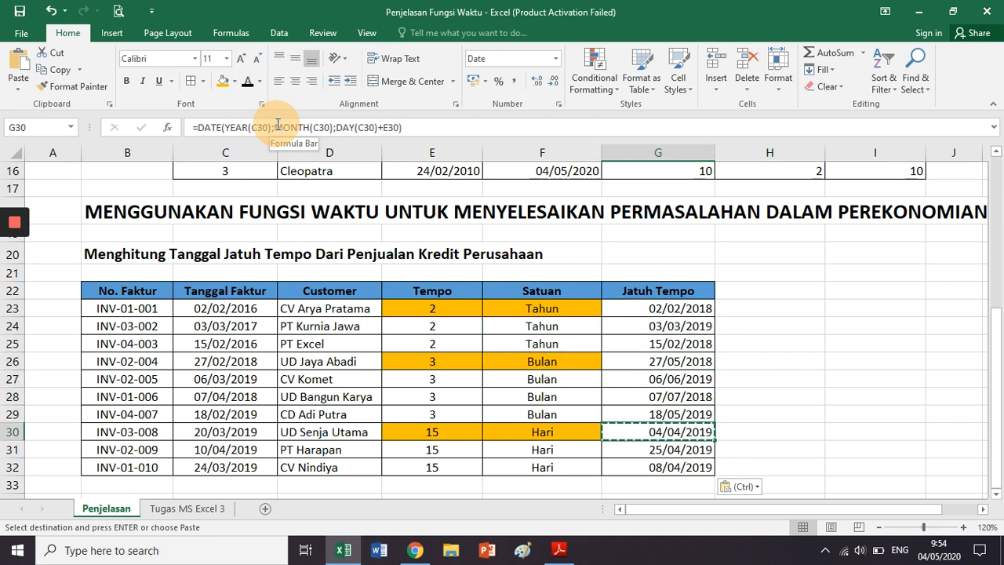
pyautogui.press('Down')
pyautogui.press('Down')
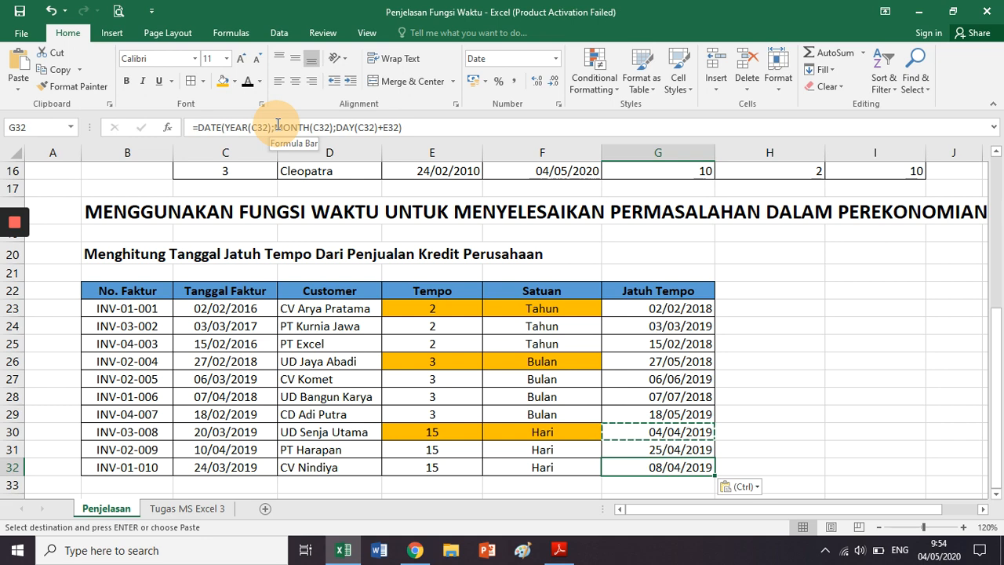
# - End the copy mode and look over the completed time-function and due-date tables in the Penjelasan sheet
pyautogui.doubleClick(748, 276)
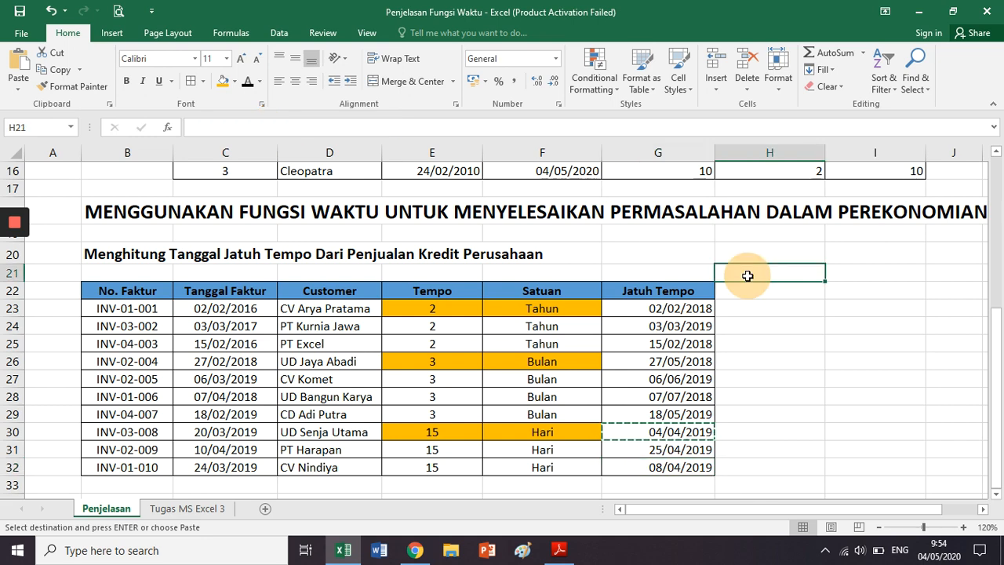
pyautogui.press('Return')
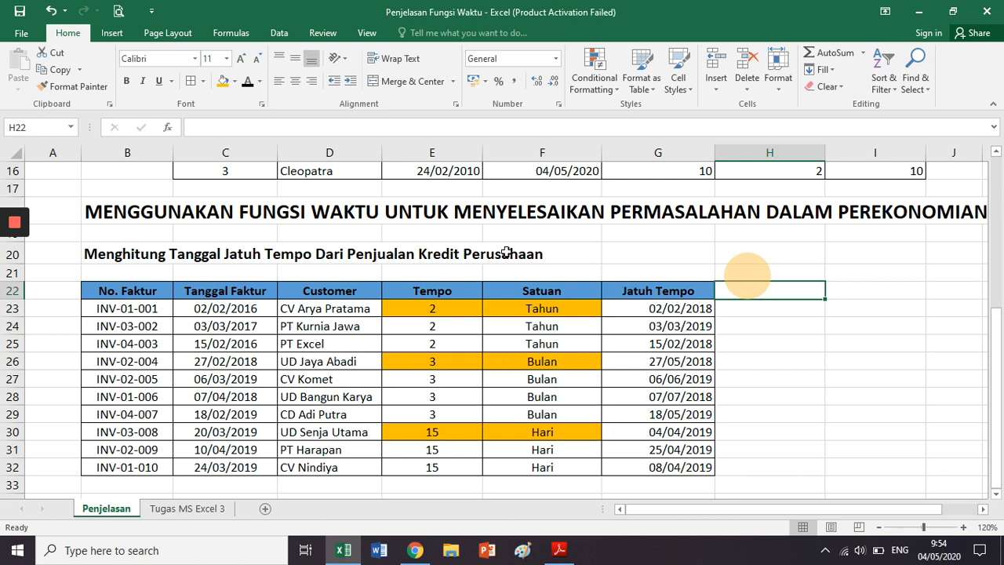
pyautogui.scroll(5, 523, 351)
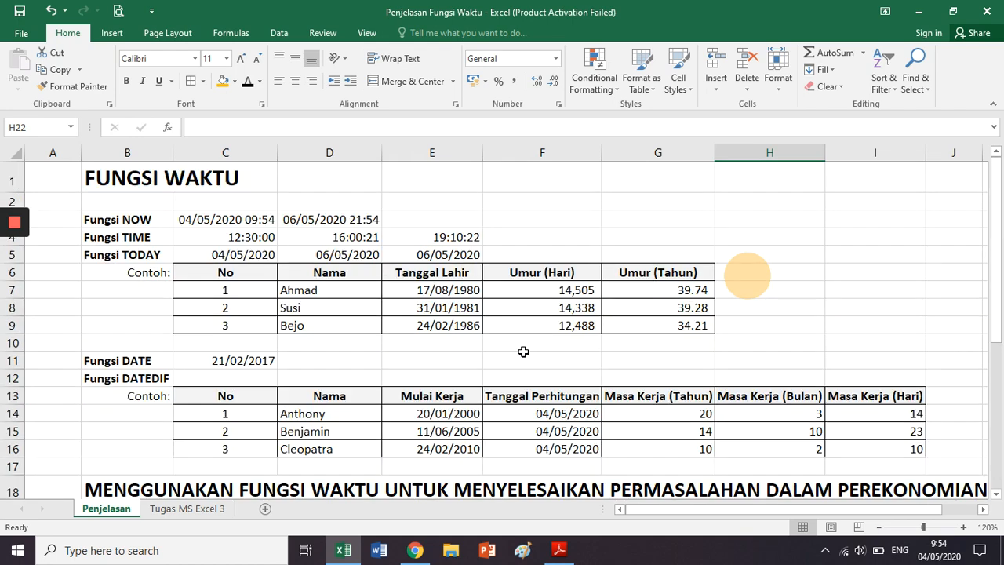
pyautogui.scroll(-4, 523, 352)
pyautogui.scroll(-3, 523, 352)
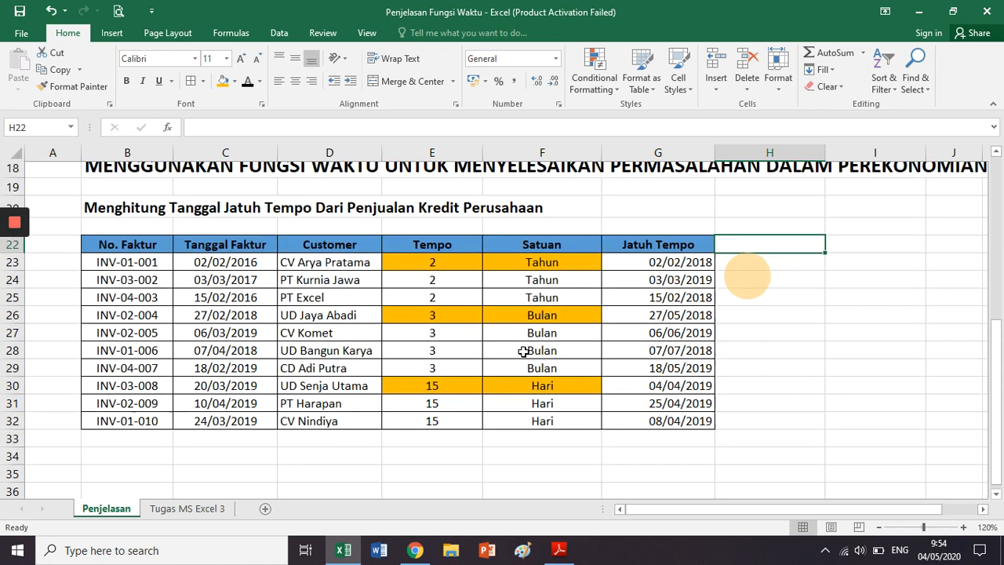
pyautogui.scroll(2, 532, 344)
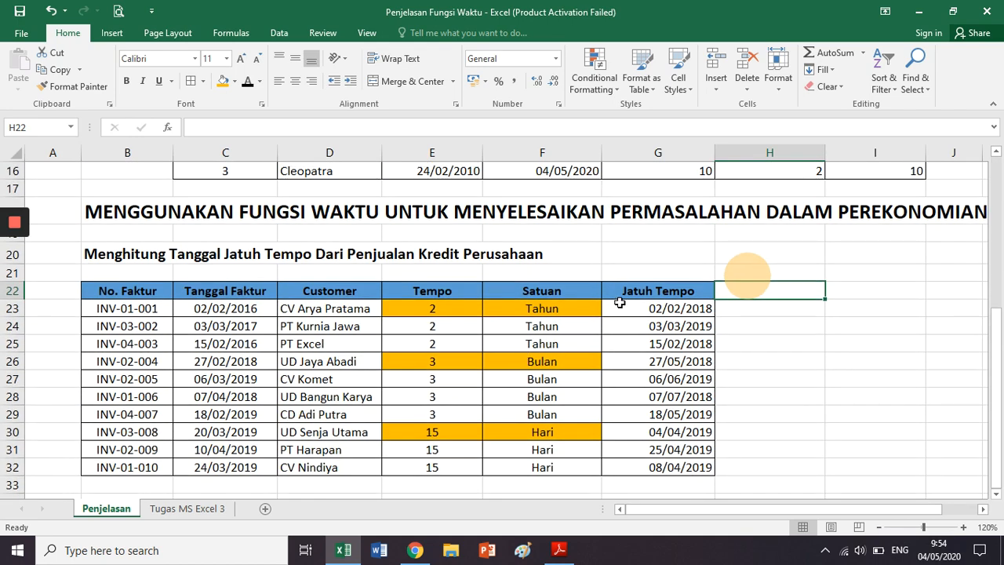
# - Switch to the practicum guide PDF in Adobe Reader and find the LATIHAN ANALISA UMUR PIUTANG section with its sample table
pyautogui.hotkey('alt', 'Tab')
pyautogui.scroll(-1, 619, 300)
pyautogui.scroll(-5, 616, 299)
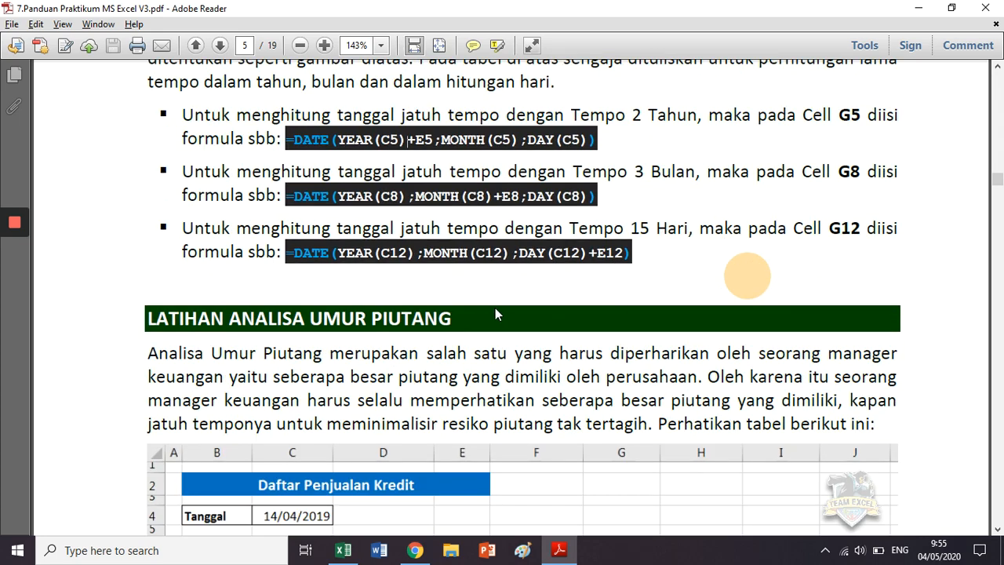
pyautogui.scroll(-3, 490, 305)
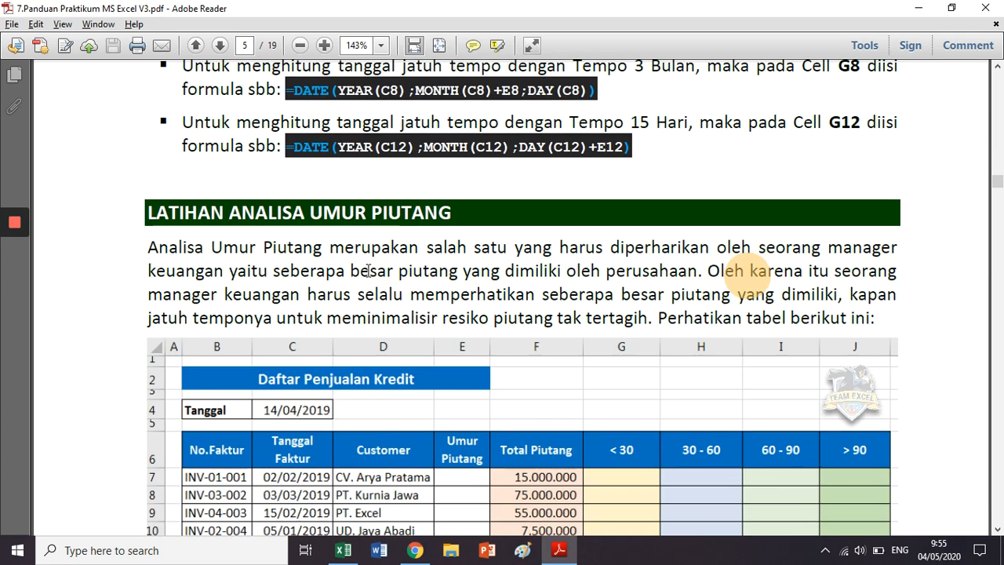
pyautogui.scroll(-3, 369, 272)
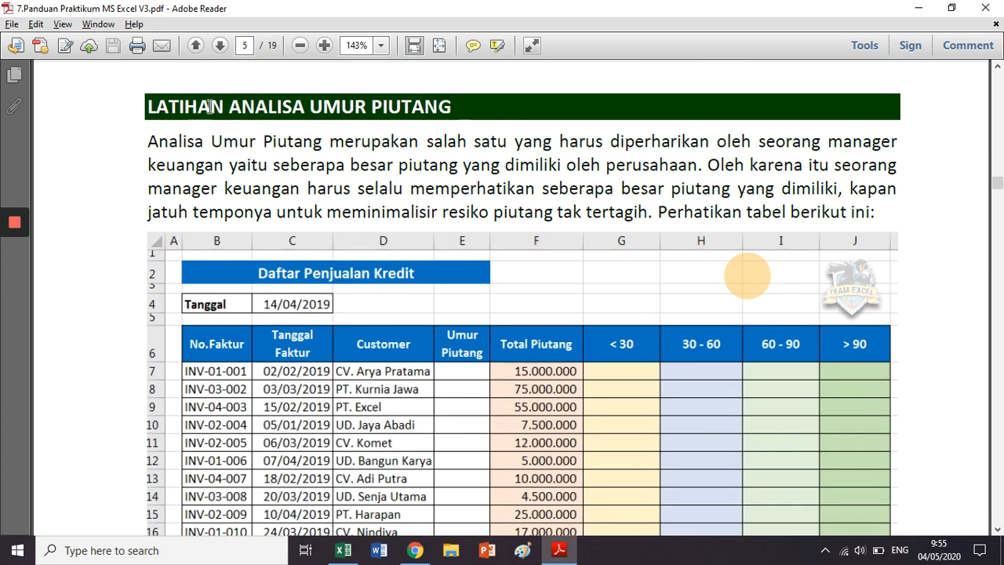
pyautogui.click(182, 106)
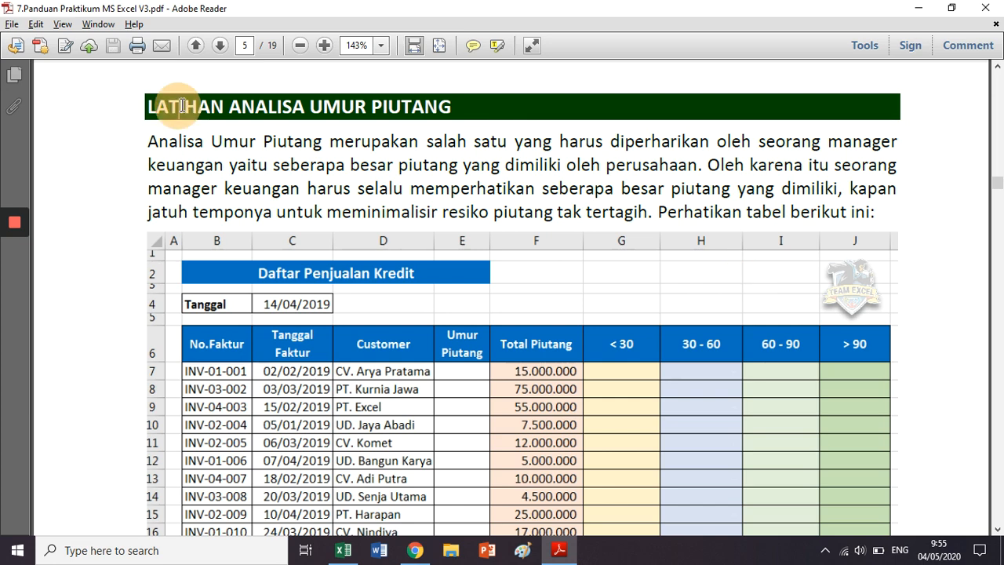
pyautogui.tripleClick(182, 106)
pyautogui.click(468, 119)
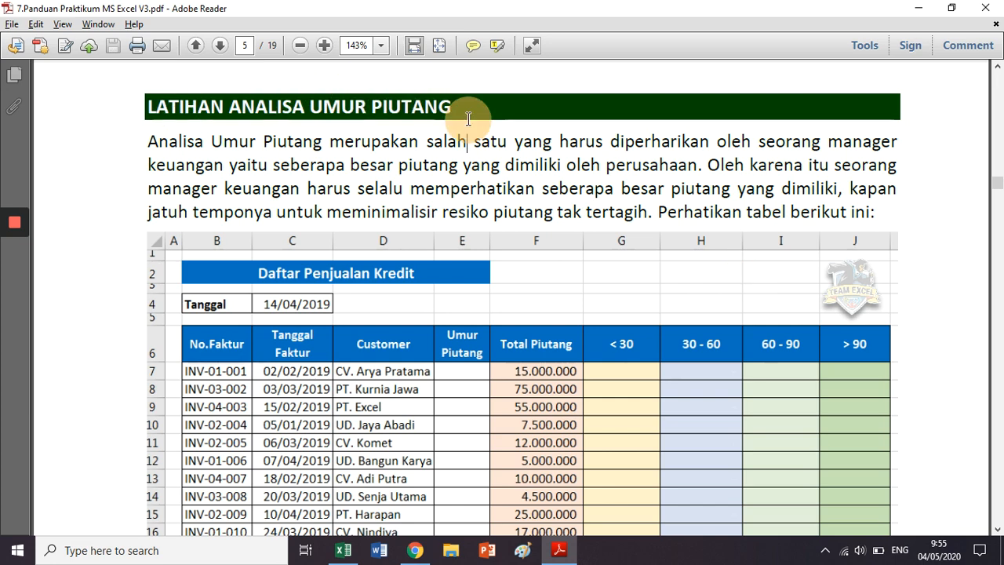
pyautogui.scroll(-3, 484, 186)
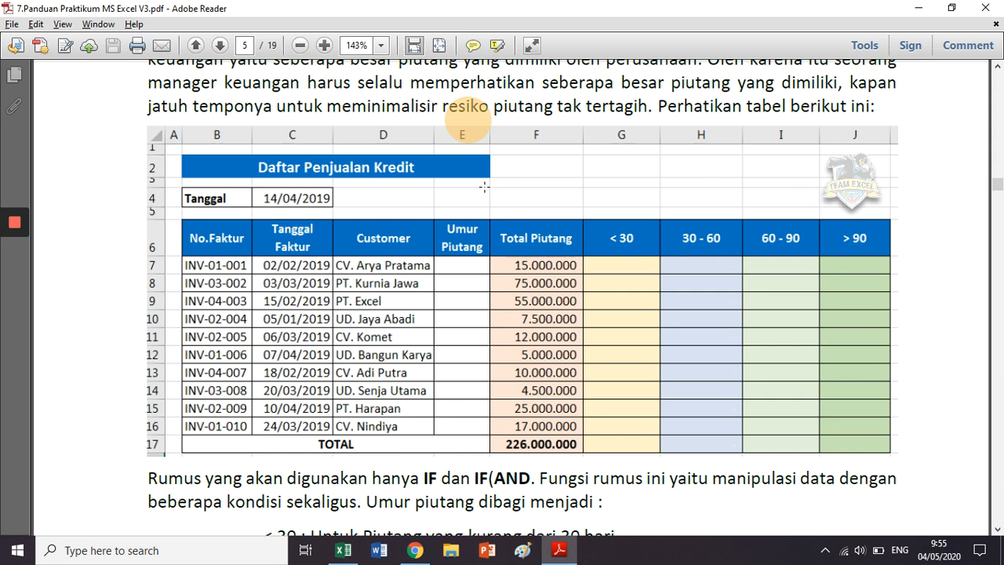
# - Examine the Customer, Umur Piutang and Total Piutang columns of the guide's Daftar Penjualan Kredit table
pyautogui.click(391, 237)
pyautogui.click(454, 252)
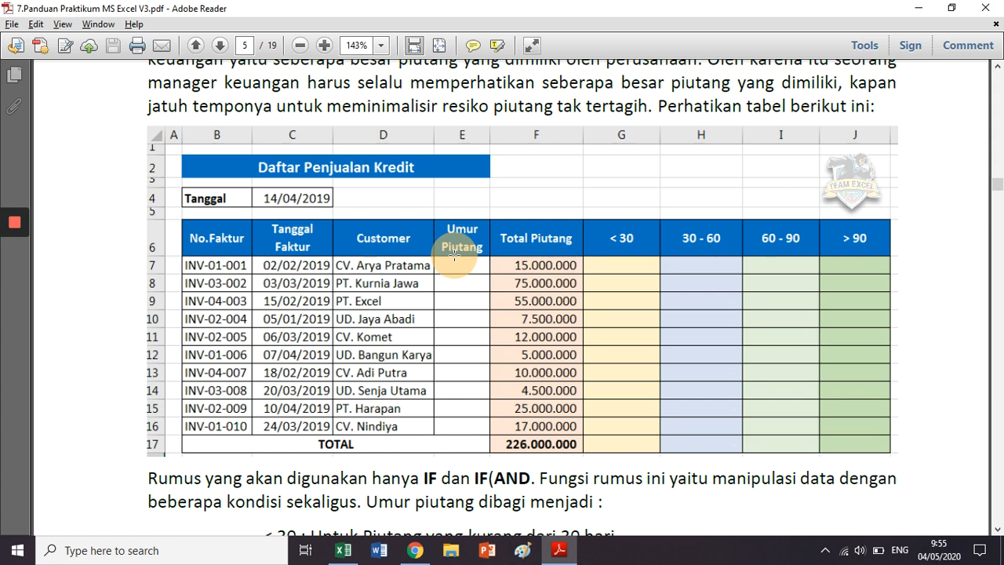
pyautogui.click(451, 274)
pyautogui.scroll(-1, 501, 312)
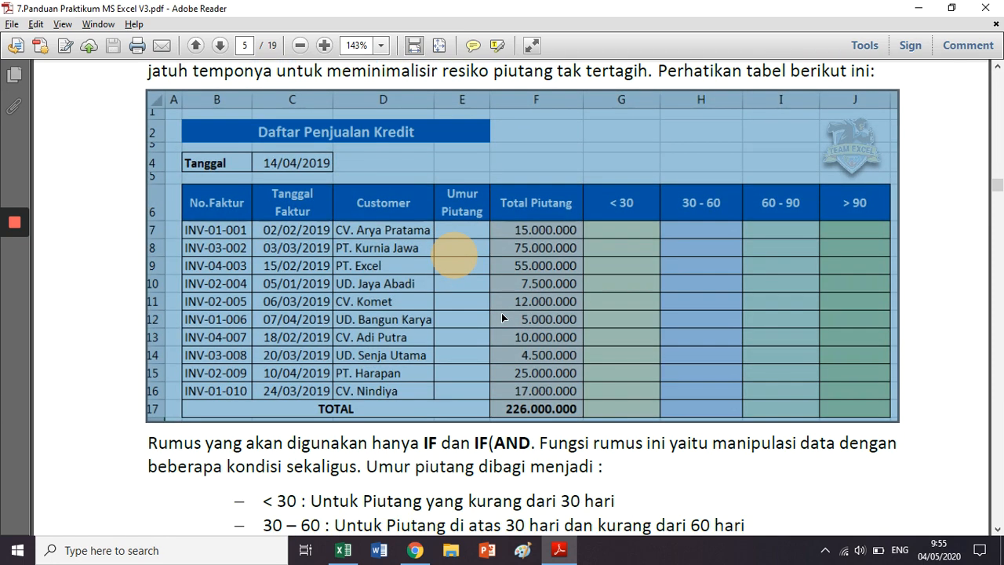
pyautogui.scroll(1, 501, 312)
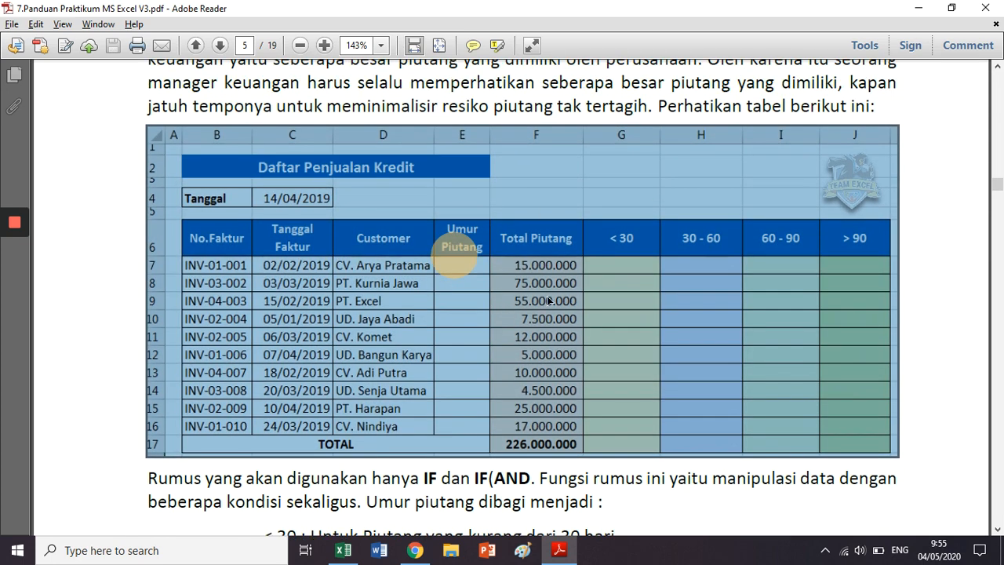
pyautogui.click(548, 300)
pyautogui.click(540, 258)
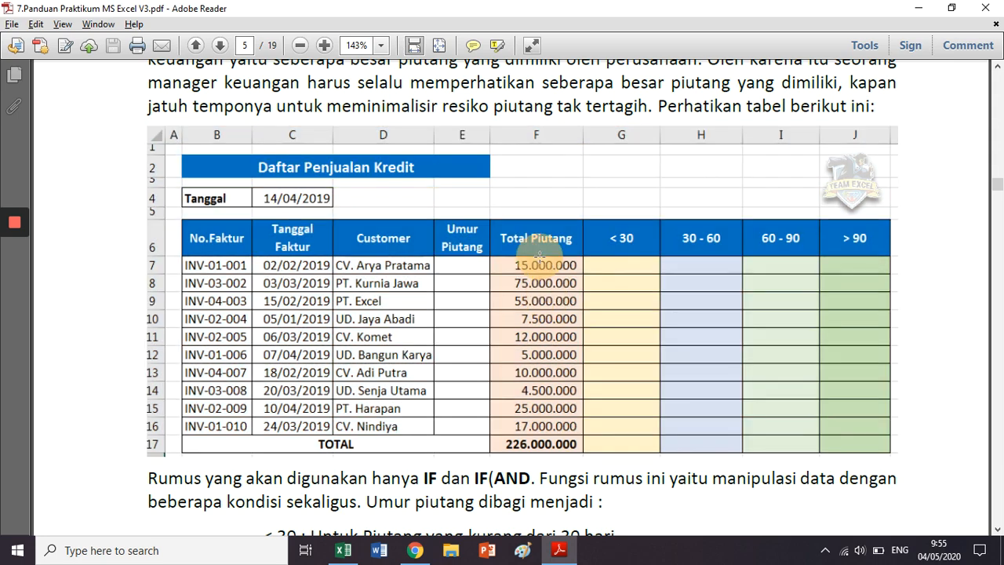
pyautogui.click(520, 349)
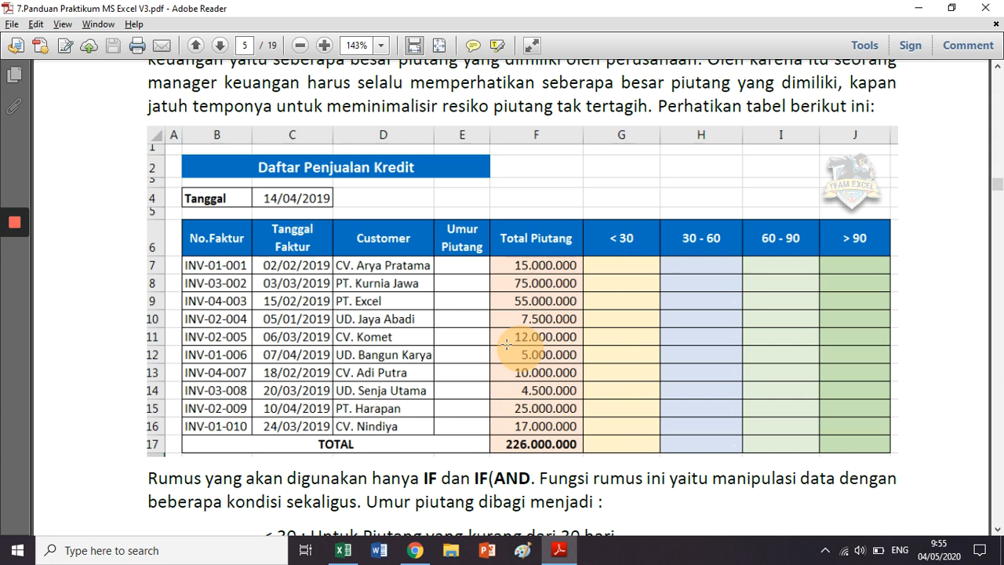
# - Compare the receivable amounts, the Tanggal reference date and the Tanggal Faktur dates in the guide's sample table
pyautogui.click(463, 257)
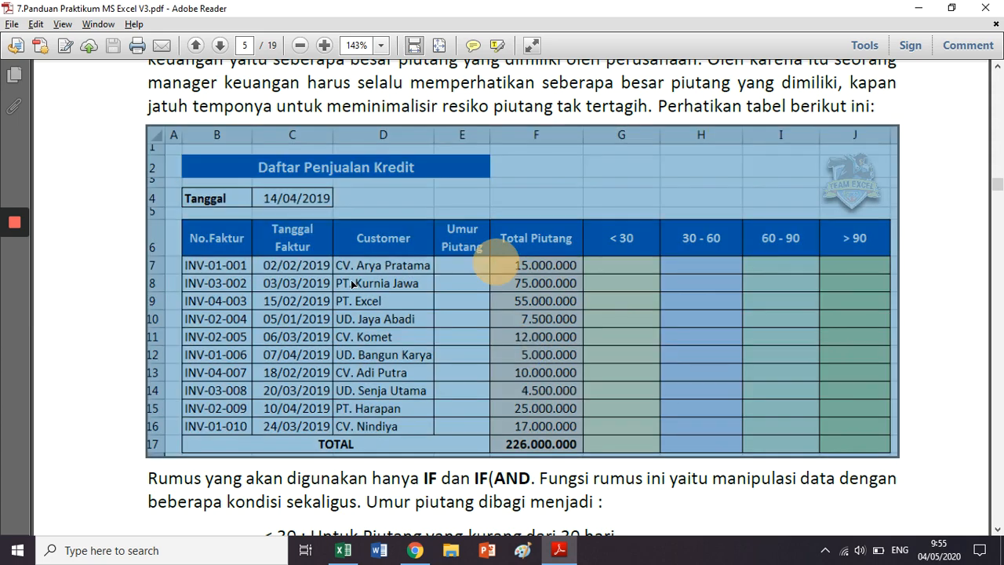
pyautogui.click(308, 290)
pyautogui.click(533, 249)
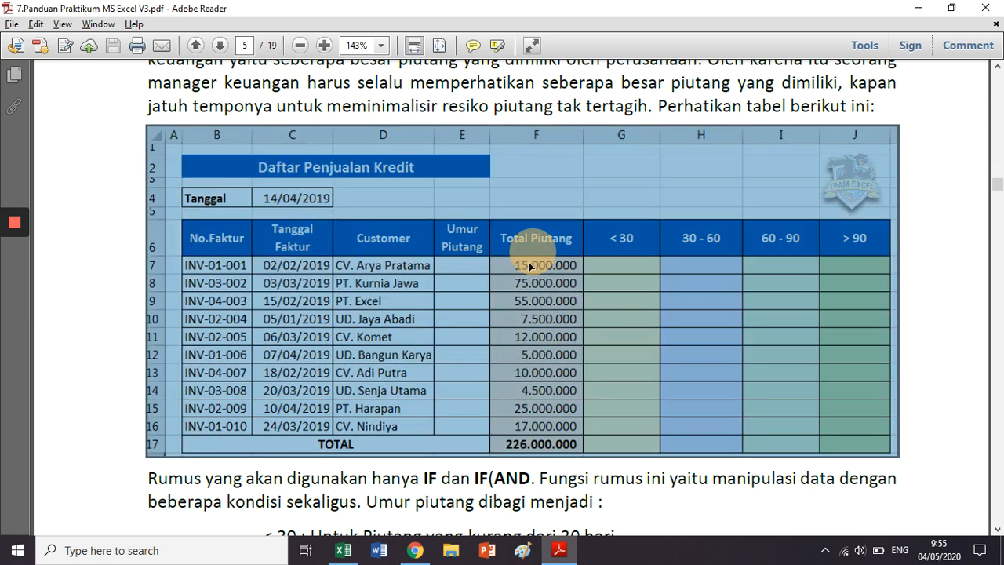
pyautogui.click(541, 439)
pyautogui.click(552, 281)
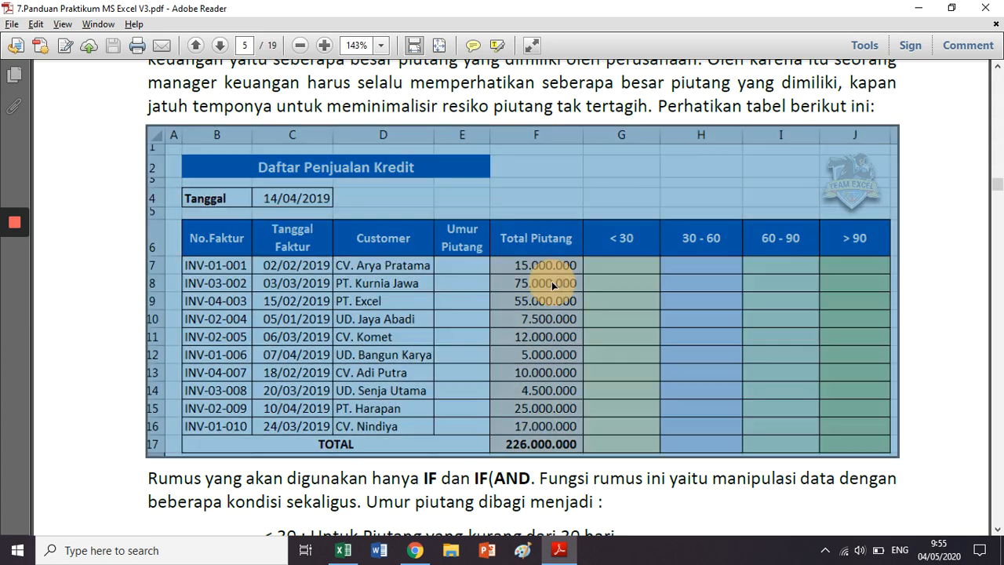
pyautogui.click(552, 281)
pyautogui.click(547, 337)
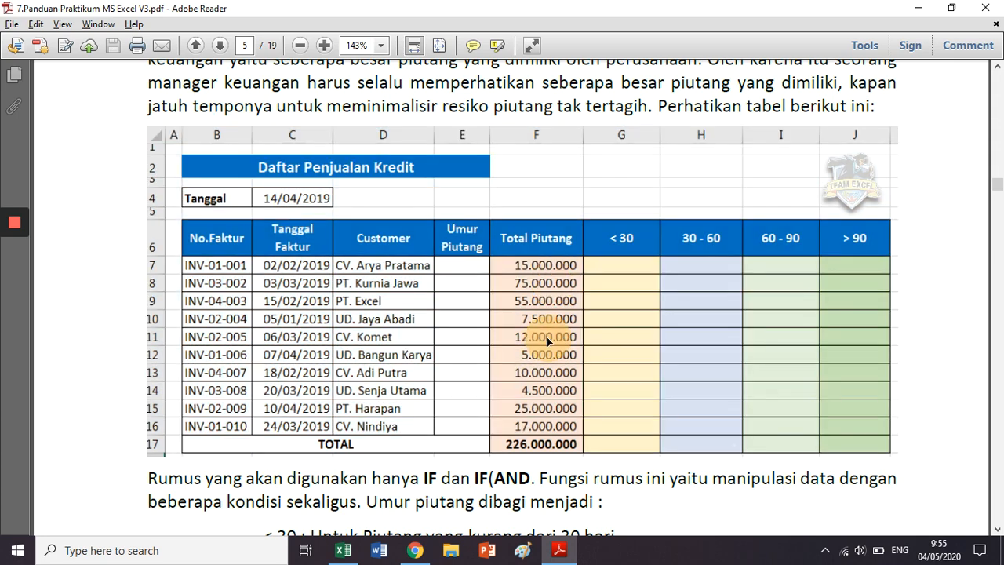
pyautogui.click(546, 336)
pyautogui.click(280, 197)
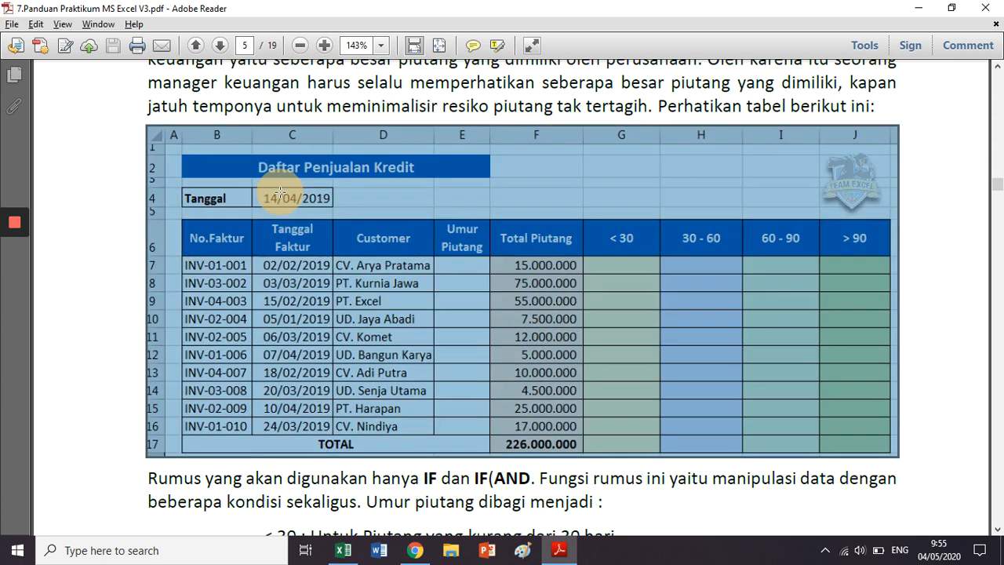
pyautogui.click(286, 273)
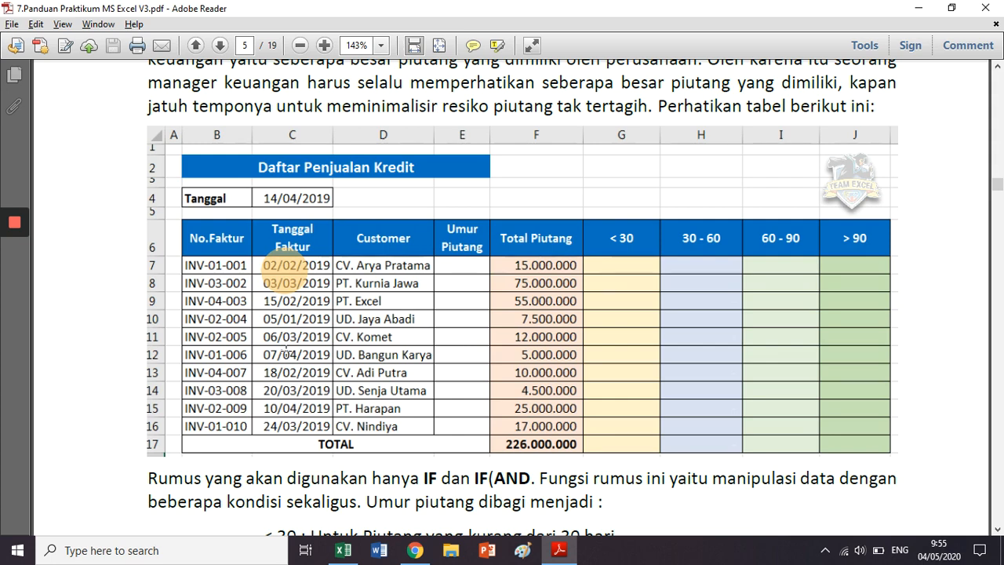
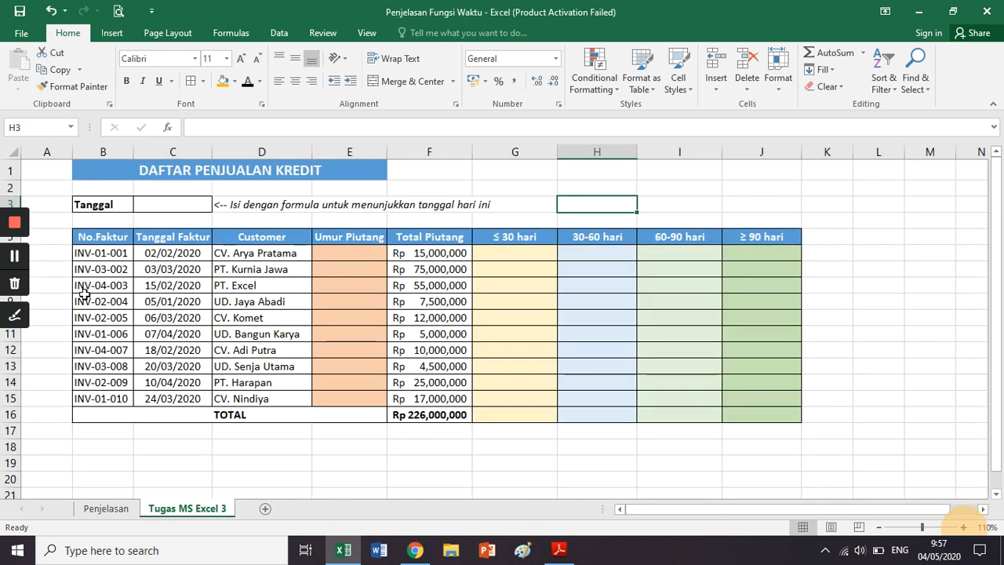
# - Review the No.Faktur, Tanggal Faktur and Customer columns of the credit sales table in the Tugas MS Excel 3 sheet
pyautogui.click(262, 174)
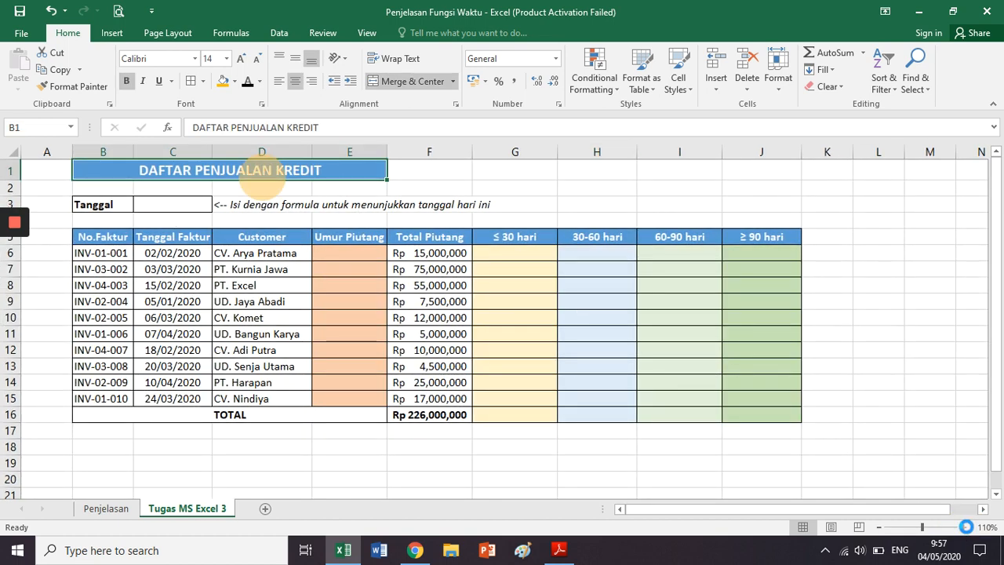
pyautogui.click(963, 527)
pyautogui.doubleClick(512, 155)
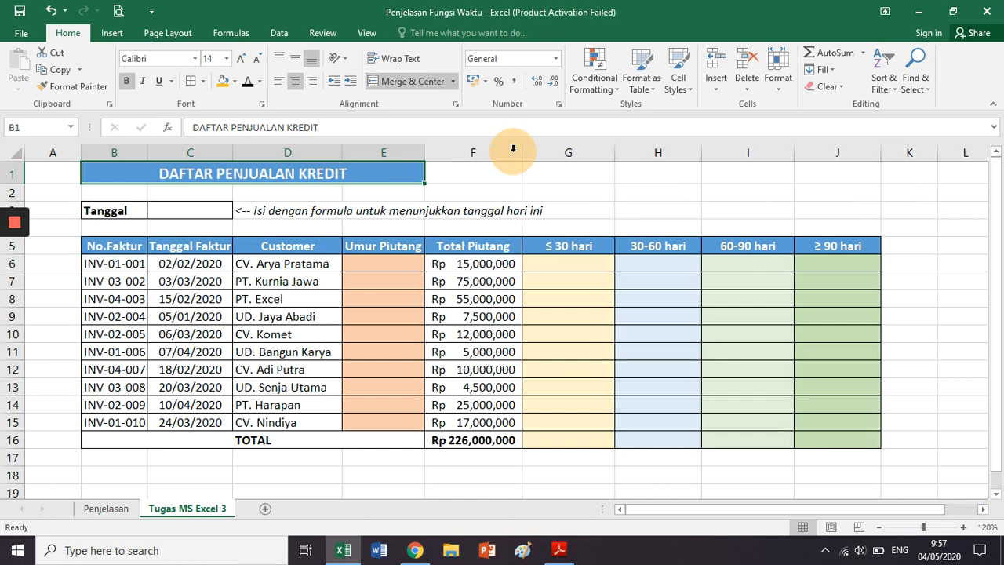
pyautogui.click(588, 205)
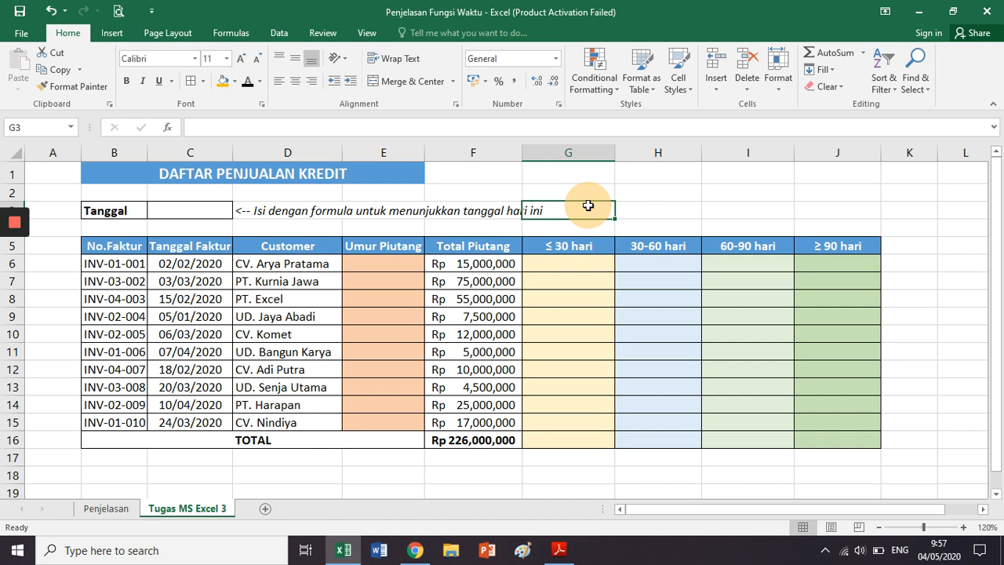
pyautogui.click(302, 262)
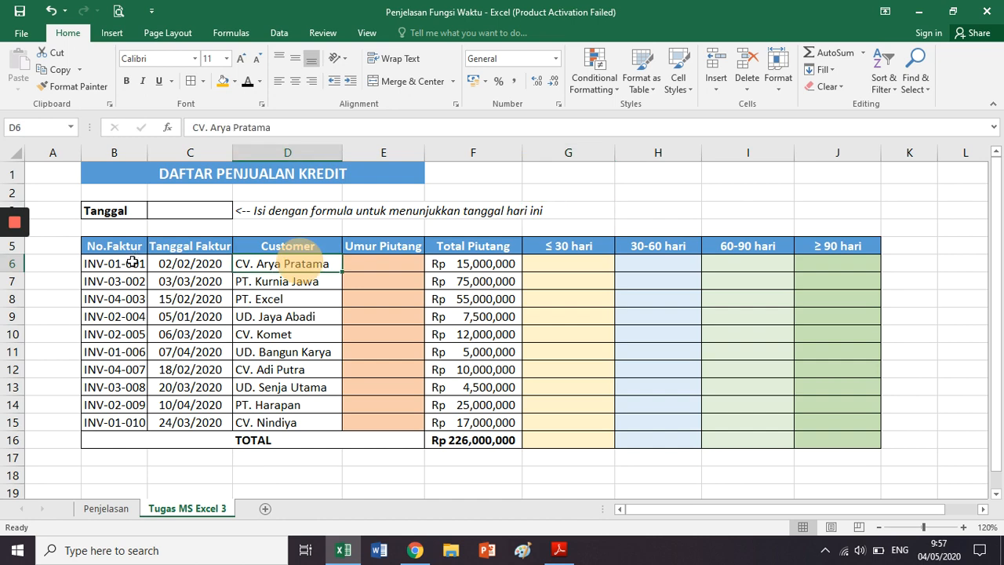
pyautogui.moveTo(132, 263); pyautogui.dragTo(113, 418)
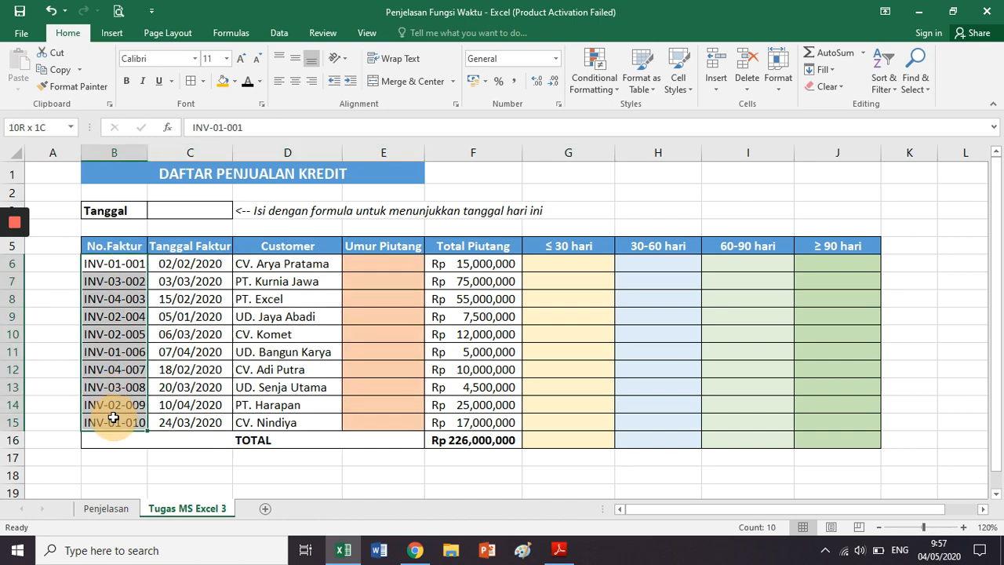
pyautogui.click(192, 267)
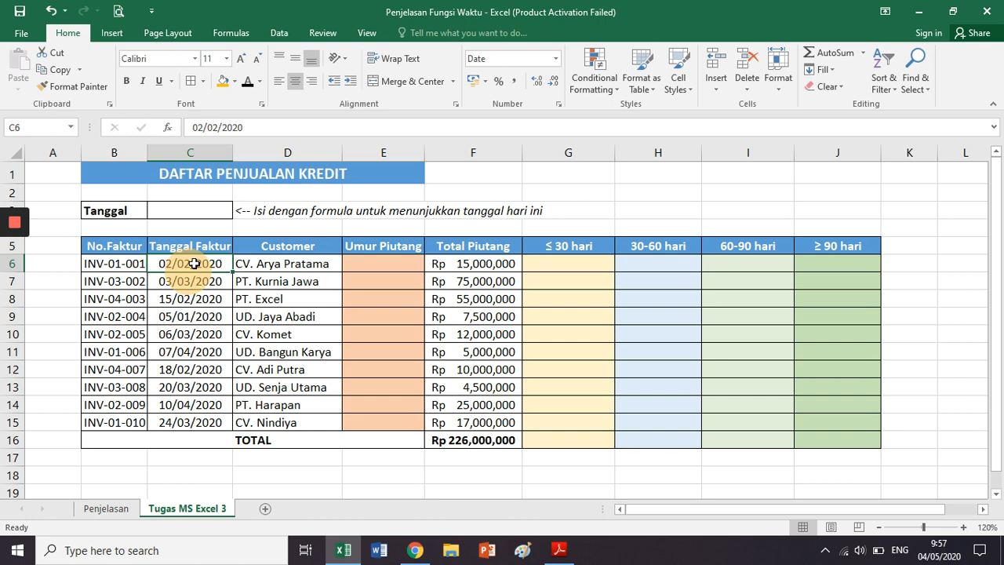
pyautogui.moveTo(194, 263); pyautogui.dragTo(192, 421)
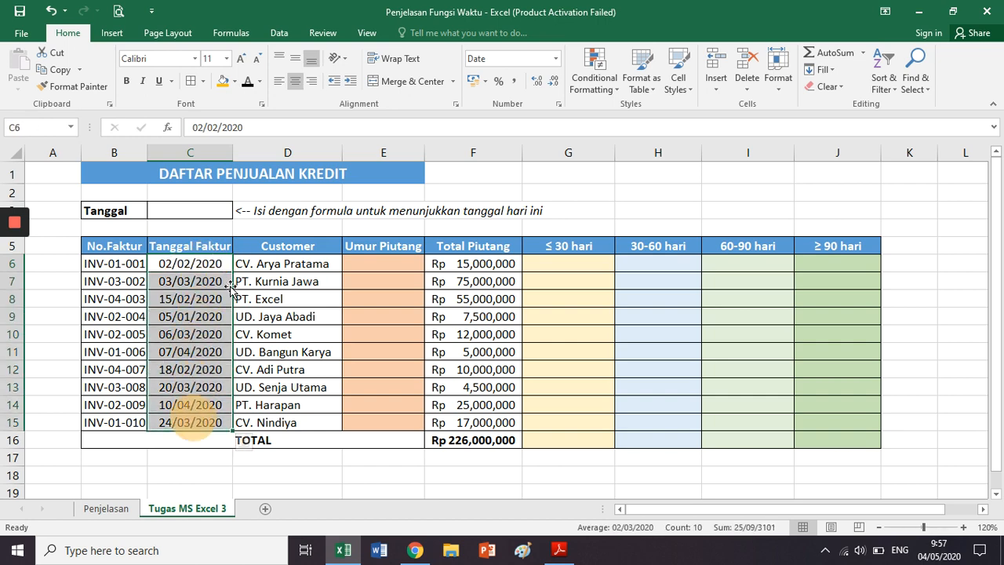
pyautogui.moveTo(268, 264); pyautogui.dragTo(267, 416)
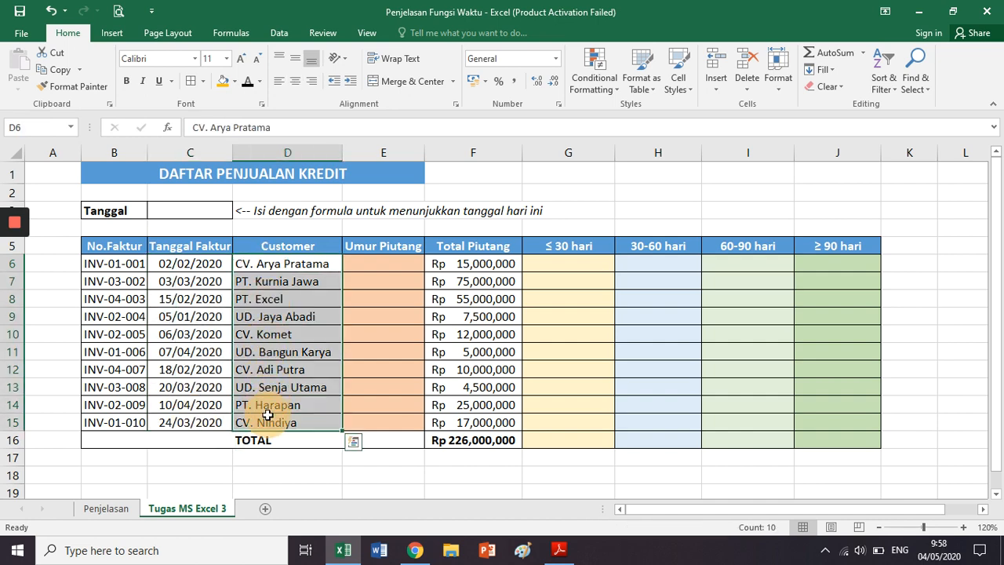
# - Inspect the empty Umur Piutang column and the four receivable age columns from ≤ 30 hari to ≥ 90 hari
pyautogui.click(376, 246)
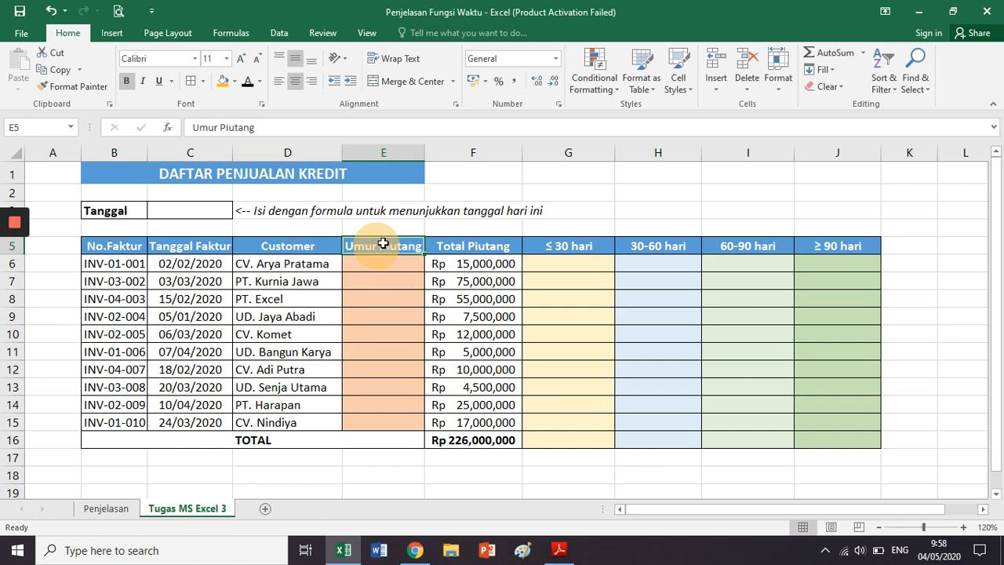
pyautogui.click(386, 151)
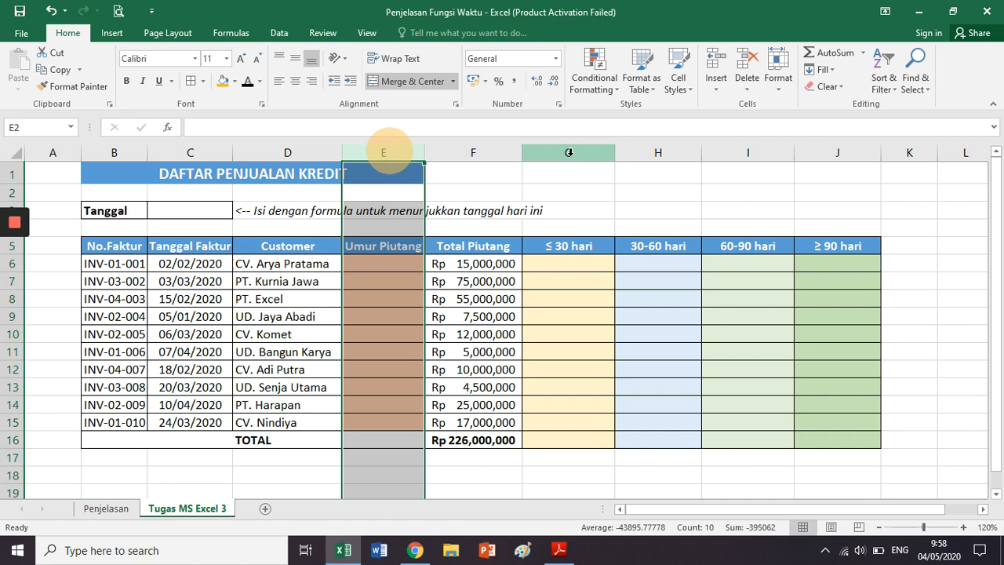
pyautogui.moveTo(568, 152); pyautogui.dragTo(835, 145)
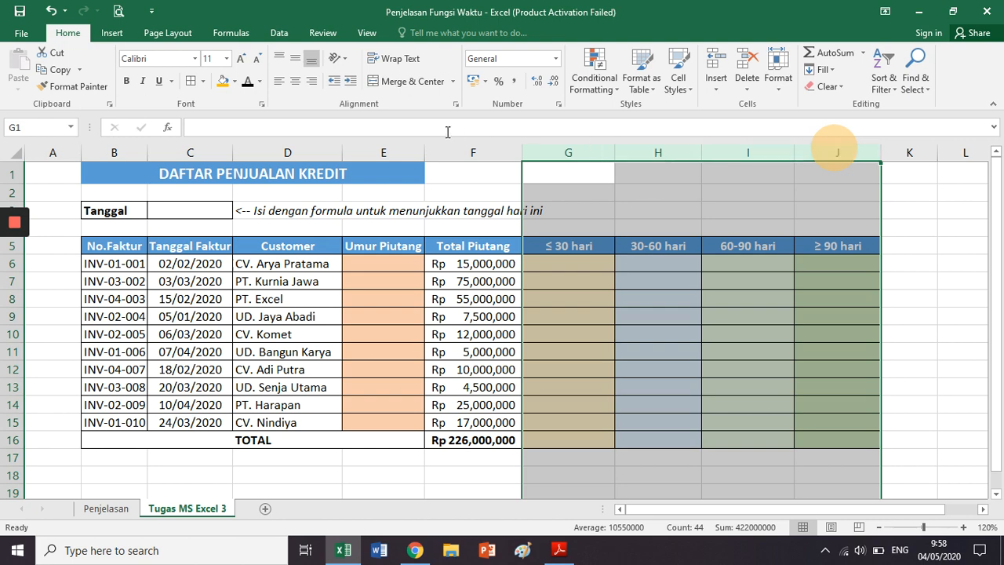
pyautogui.click(383, 142)
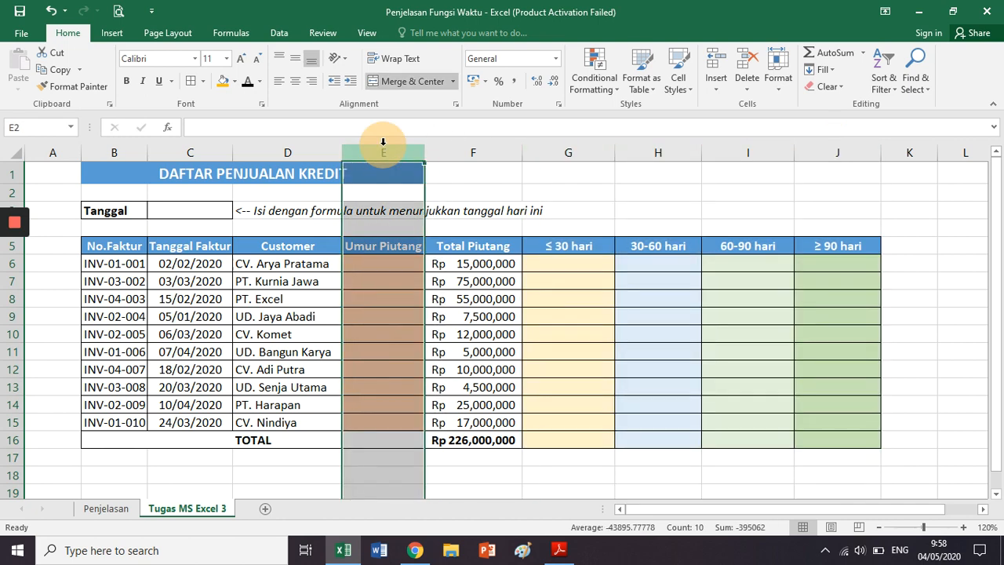
# - Enter the formula =TODAY() in the Tanggal cell C3 of the Tugas MS Excel 3 sheet
pyautogui.click(190, 150)
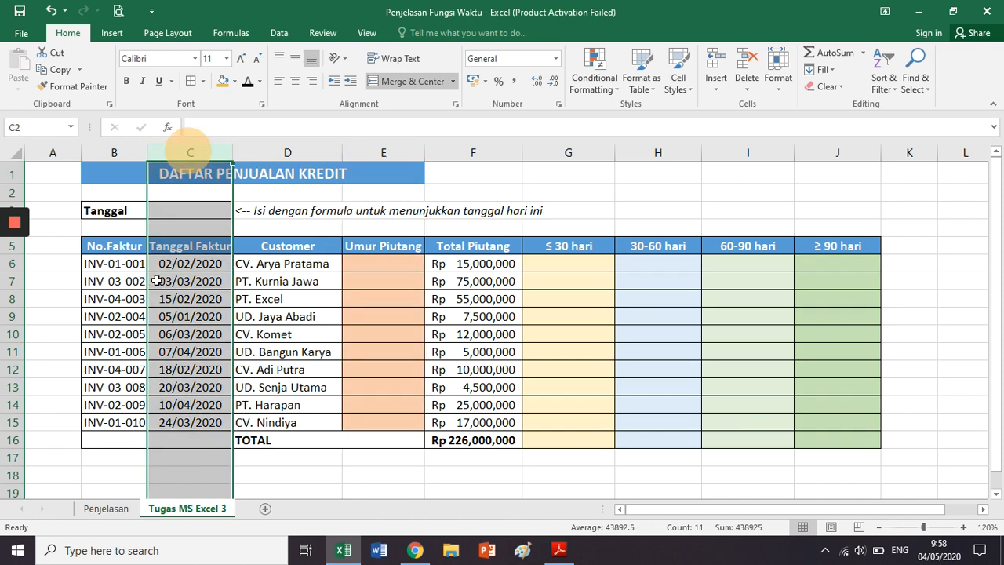
pyautogui.click(173, 265)
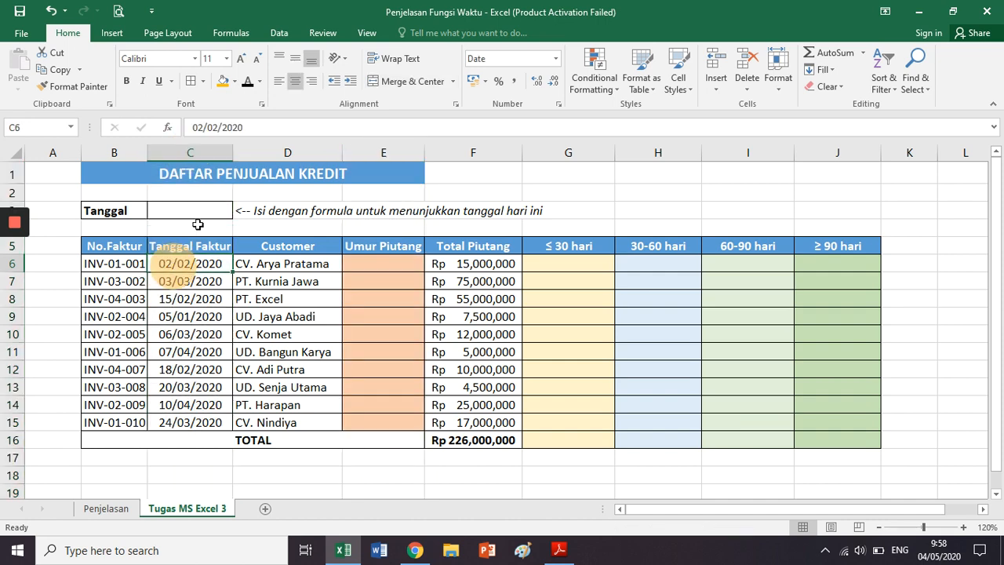
pyautogui.click(259, 209)
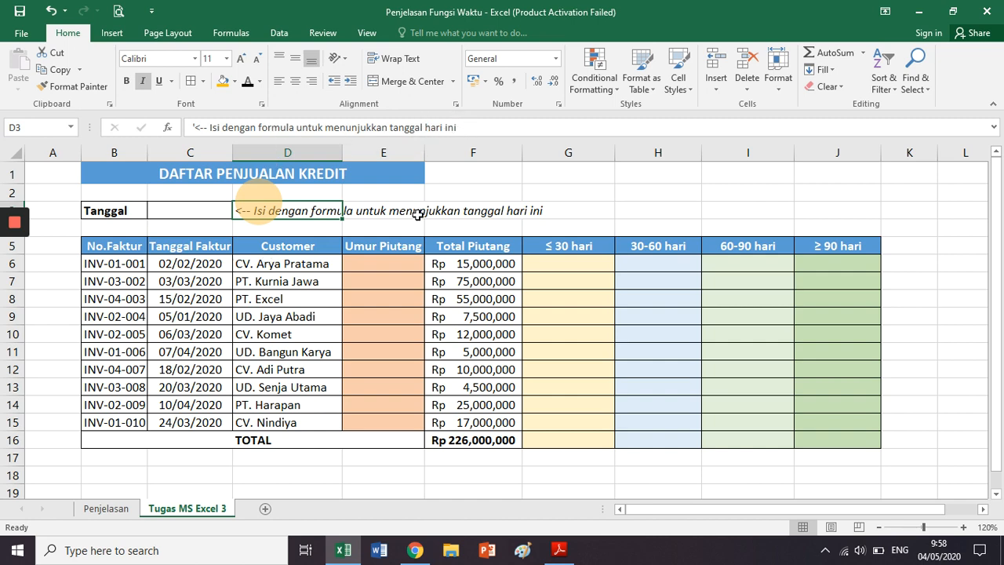
pyautogui.press('Left')
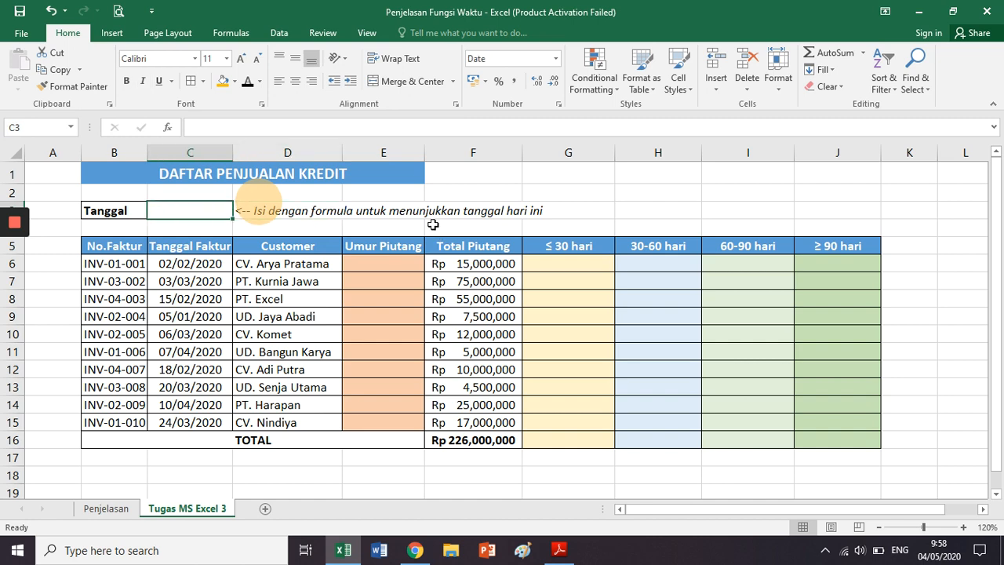
pyautogui.write('=to')
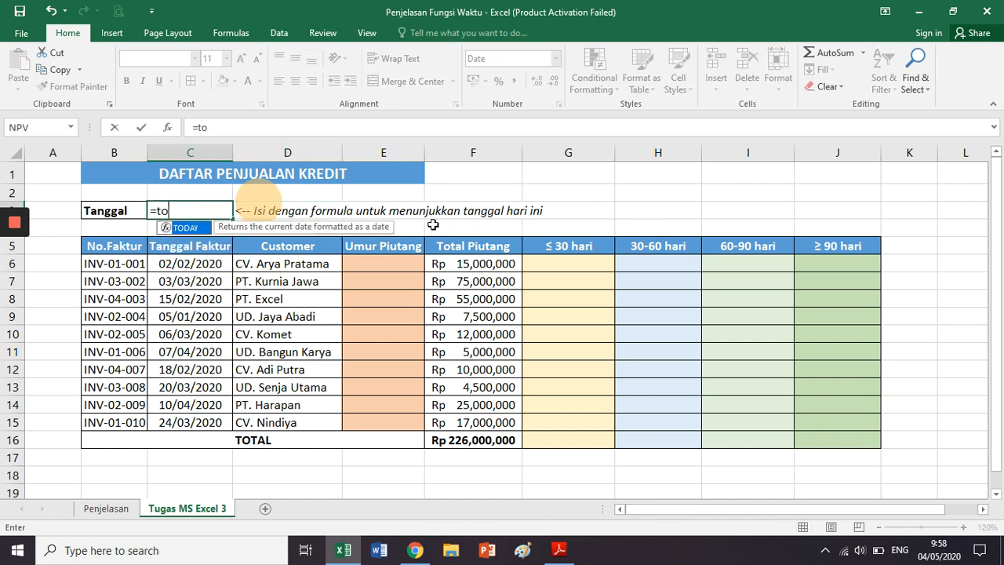
pyautogui.write('day()')
pyautogui.hotkey('ctrl', 'Return')
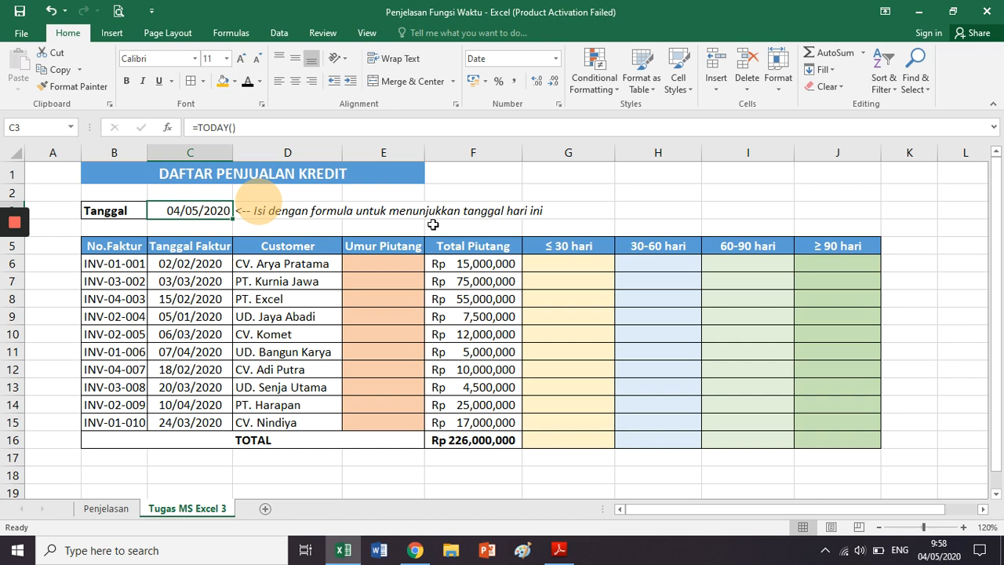
# - Review the four receivable age columns G to J, the first customer in row 6 and its Umur Piutang cell
pyautogui.click(584, 152)
pyautogui.moveTo(611, 149); pyautogui.dragTo(821, 143)
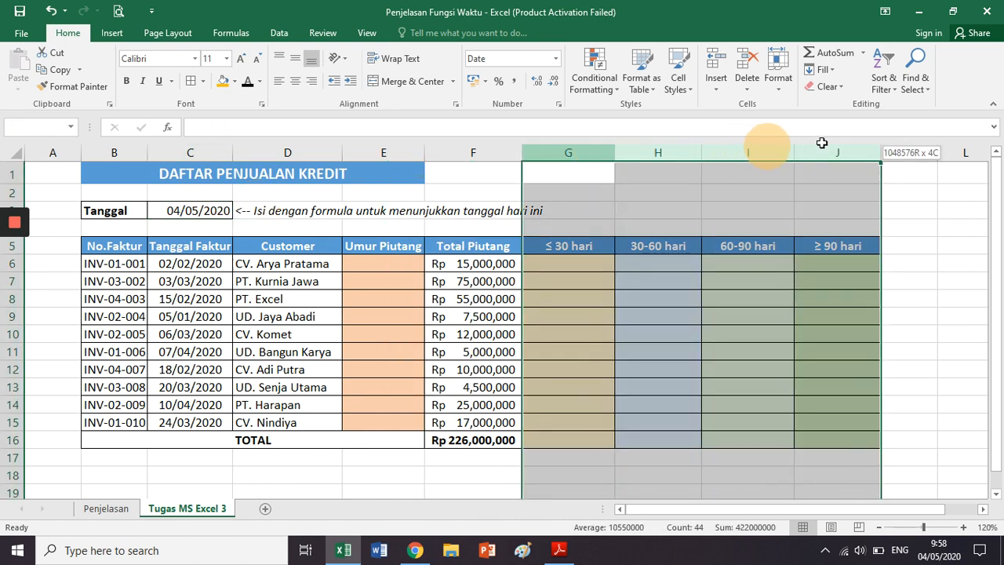
pyautogui.click(356, 228)
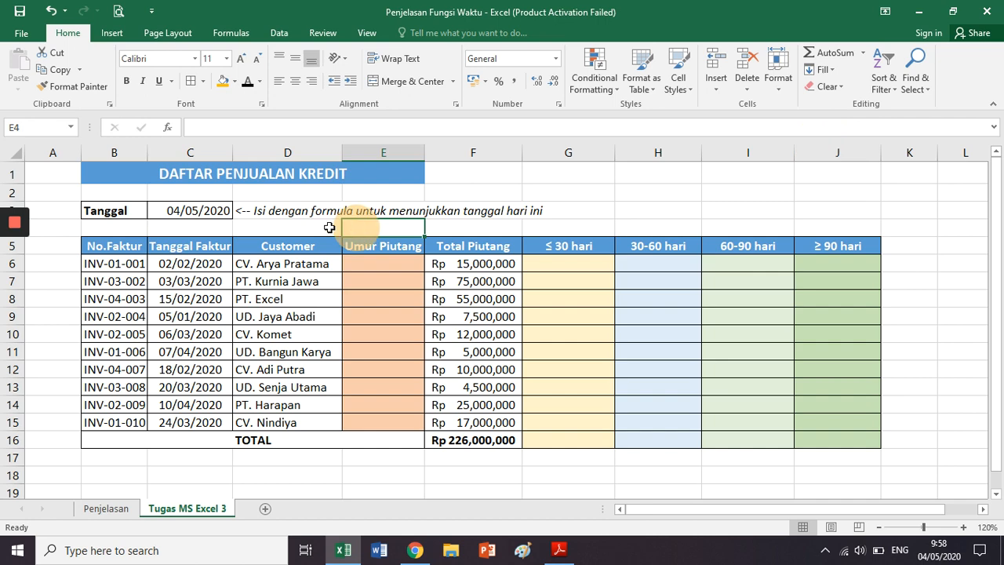
pyautogui.click(329, 227)
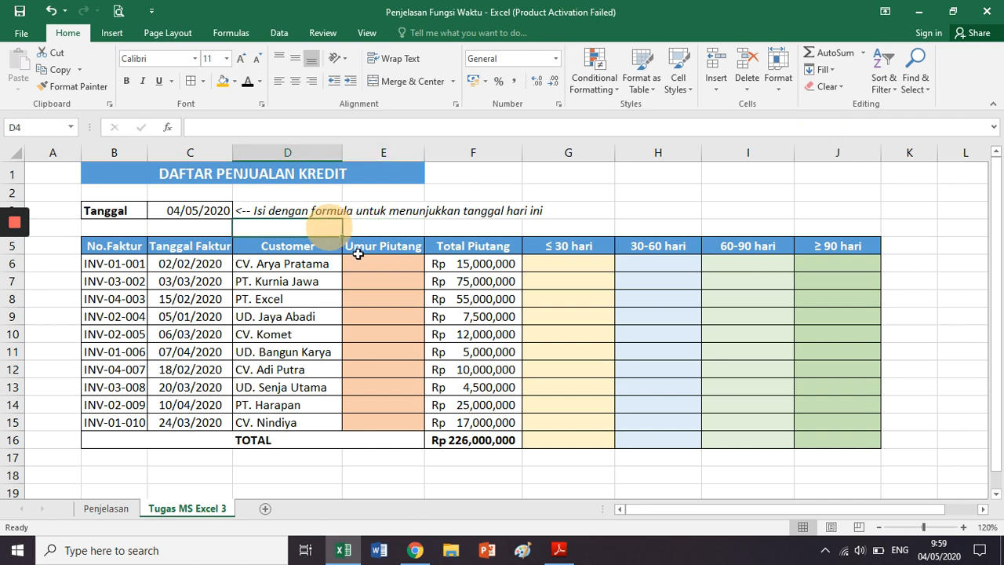
pyautogui.click(299, 266)
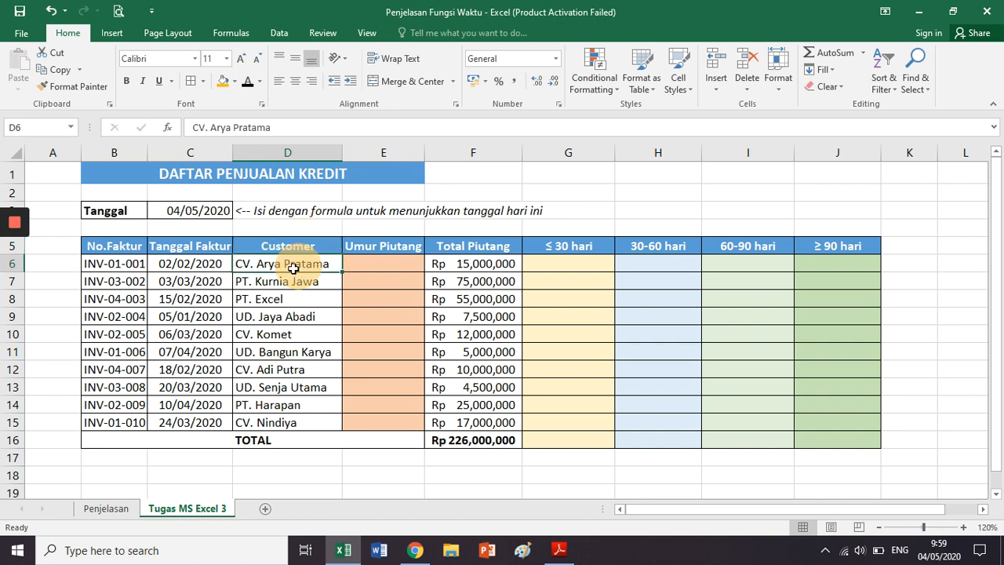
pyautogui.click(288, 226)
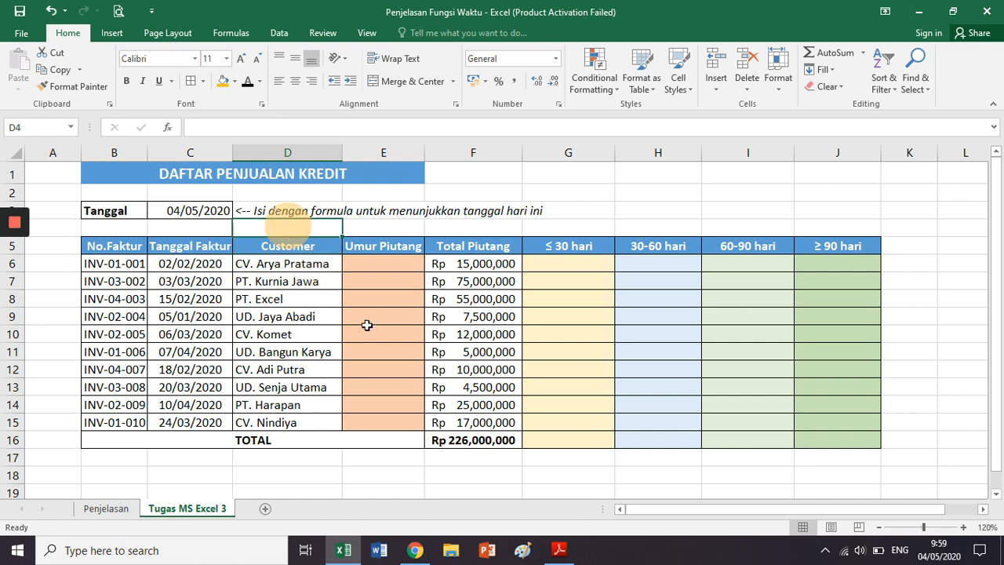
pyautogui.click(329, 262)
pyautogui.click(420, 261)
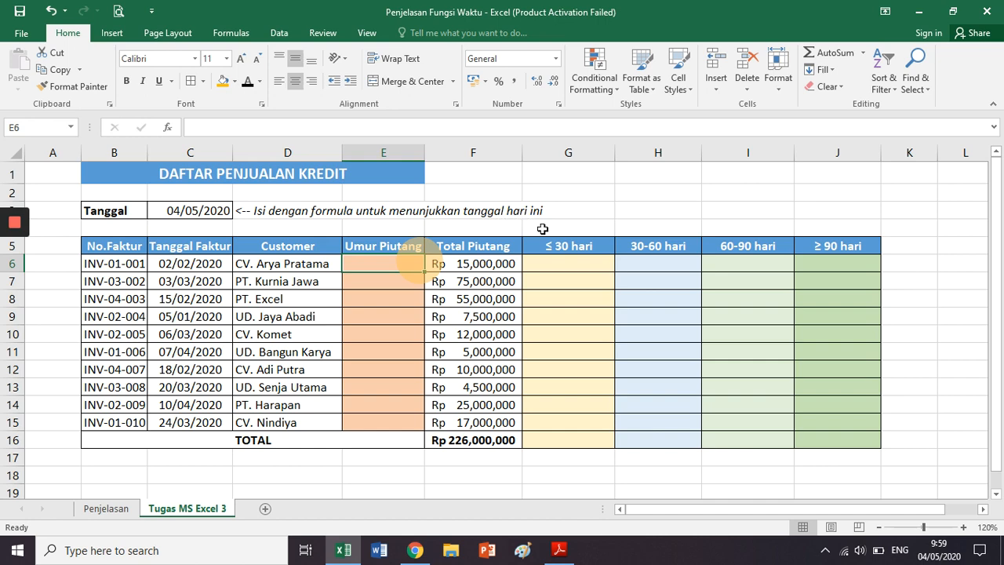
# - Compare the first invoice date in C6 with the Tanggal date in C3 and check the Umur Piutang and age range headings
pyautogui.click(212, 267)
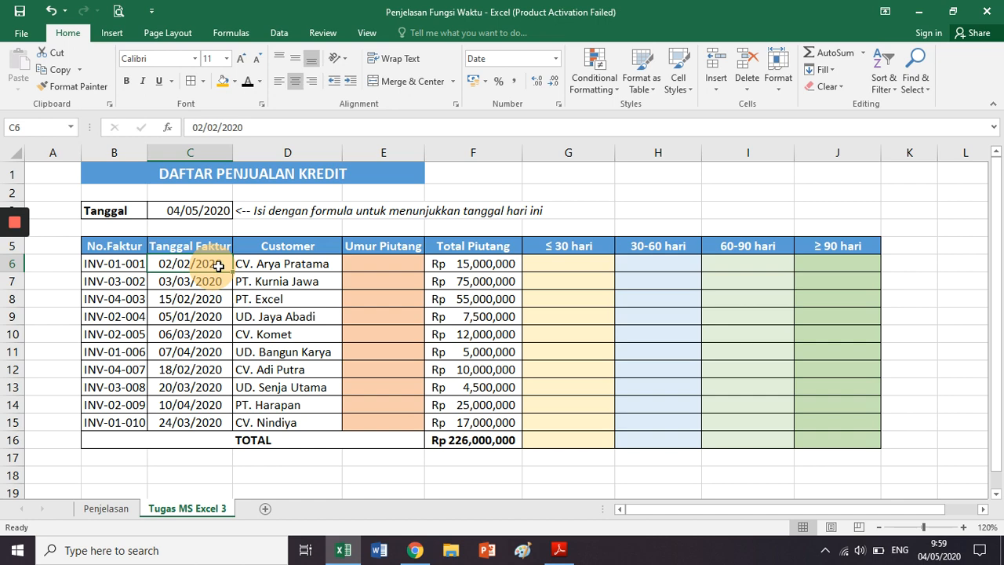
pyautogui.click(192, 209)
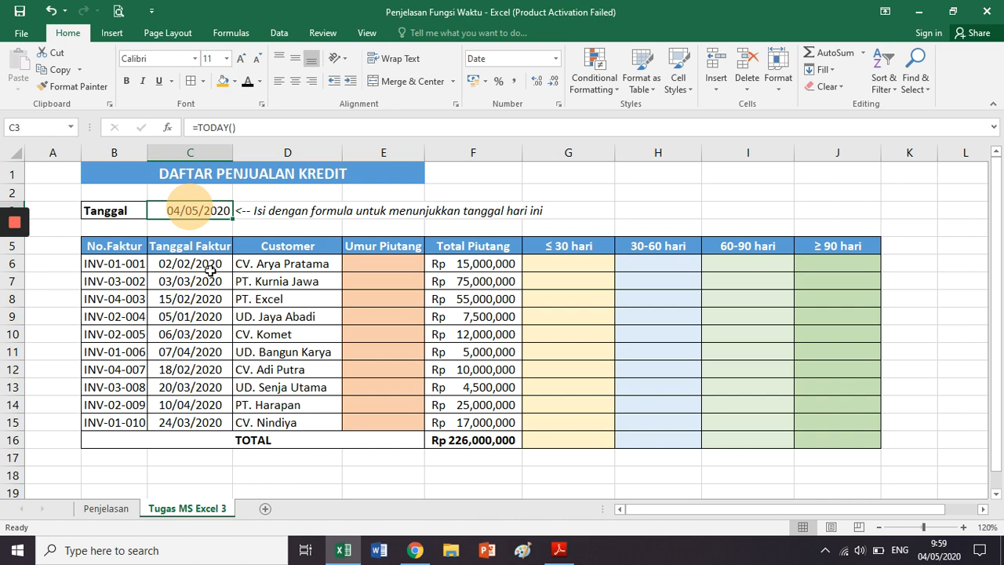
pyautogui.click(361, 245)
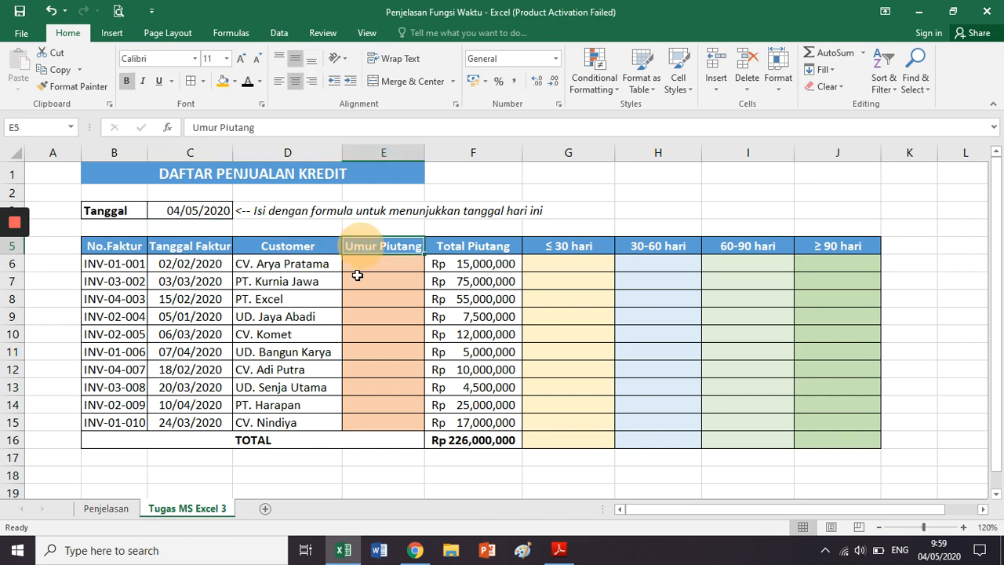
pyautogui.click(593, 246)
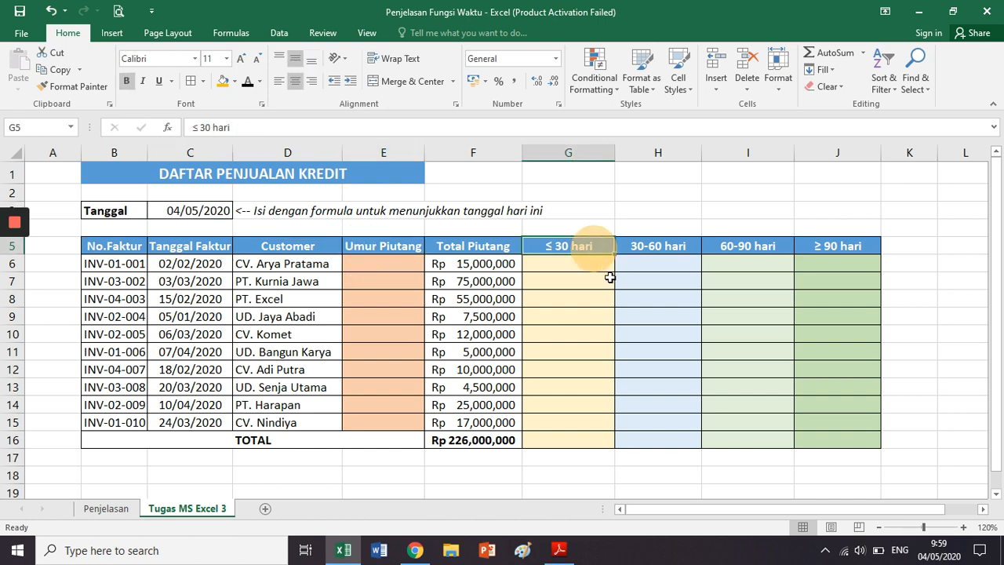
pyautogui.click(637, 248)
pyautogui.click(718, 247)
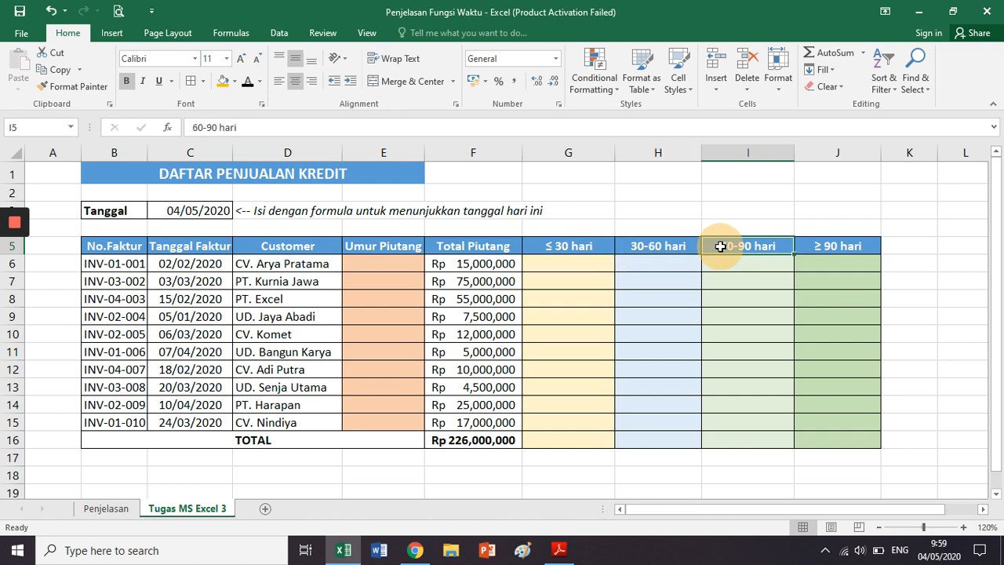
pyautogui.click(829, 245)
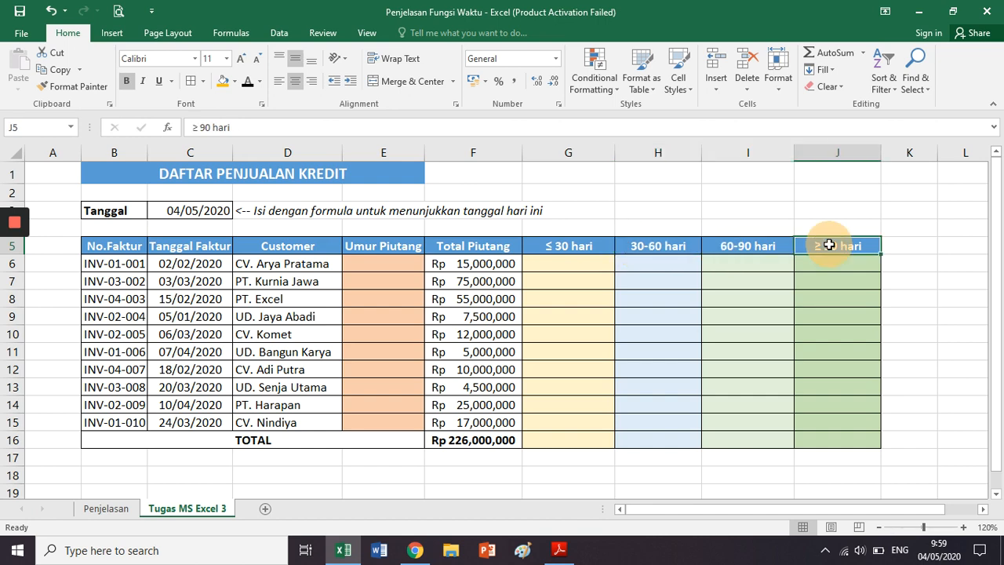
# - Calculate the first customer's Umur Piutang in E6 with the formula =C3-C6
pyautogui.click(365, 264)
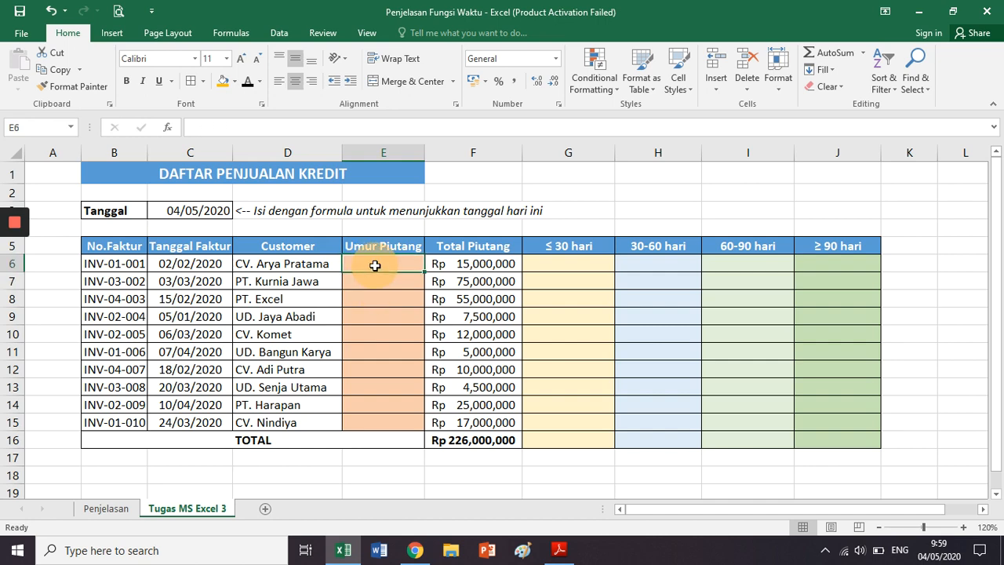
pyautogui.write('=')
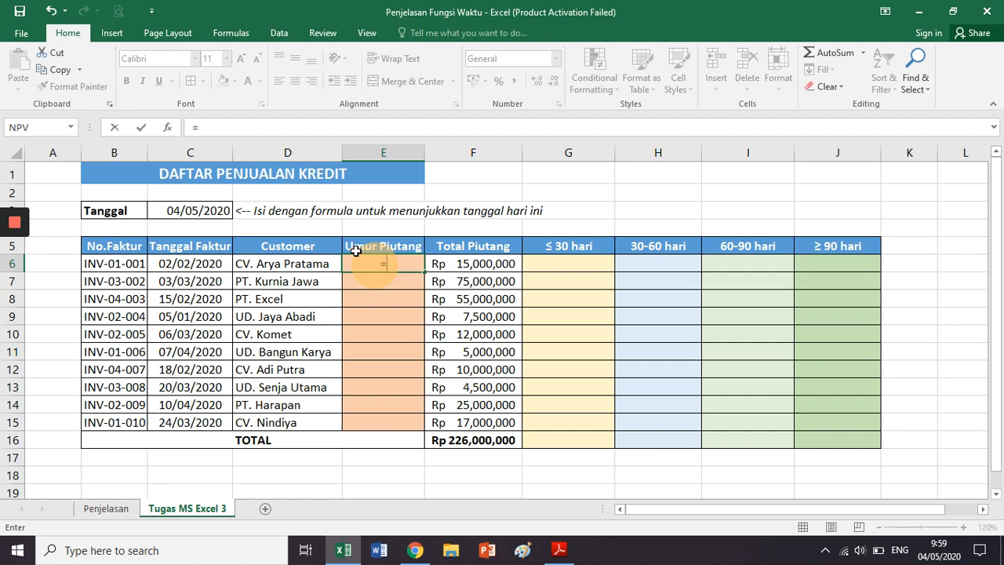
pyautogui.click(202, 197)
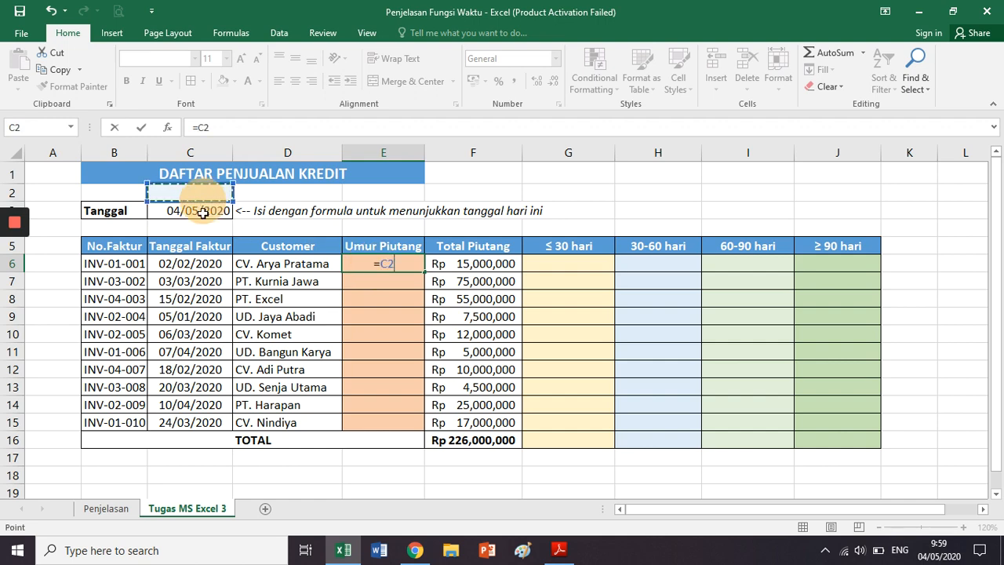
pyautogui.click(205, 212)
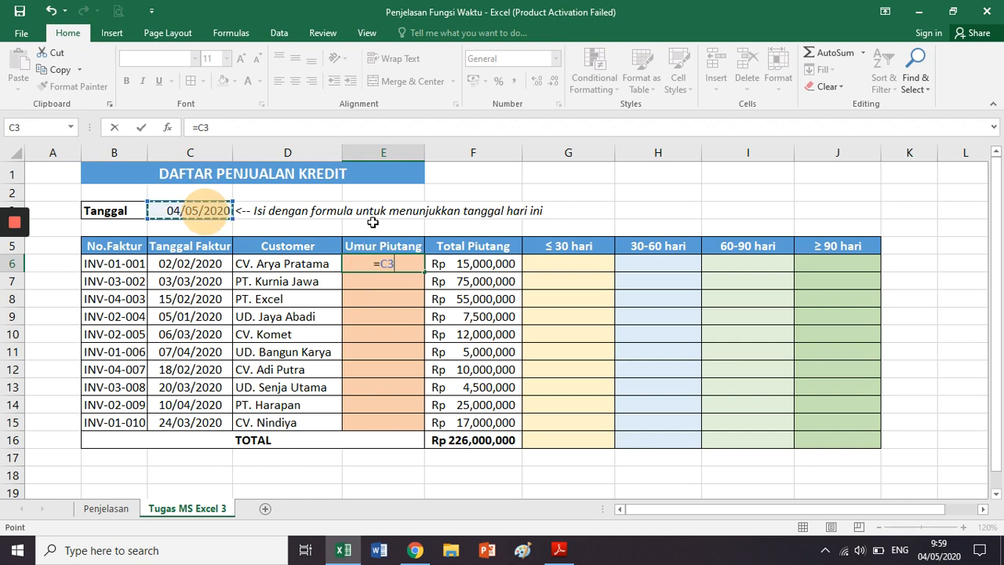
pyautogui.write('-')
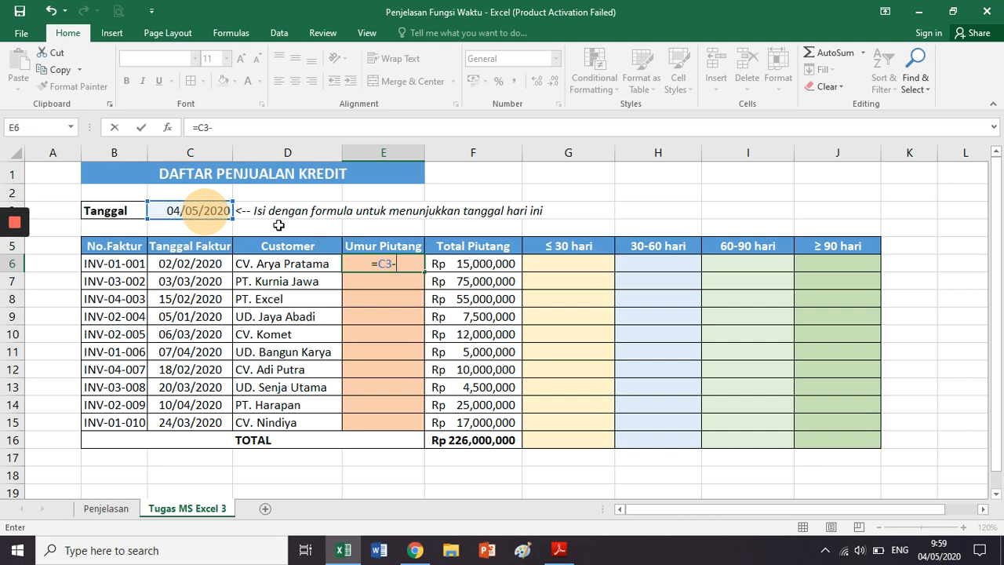
pyautogui.click(226, 263)
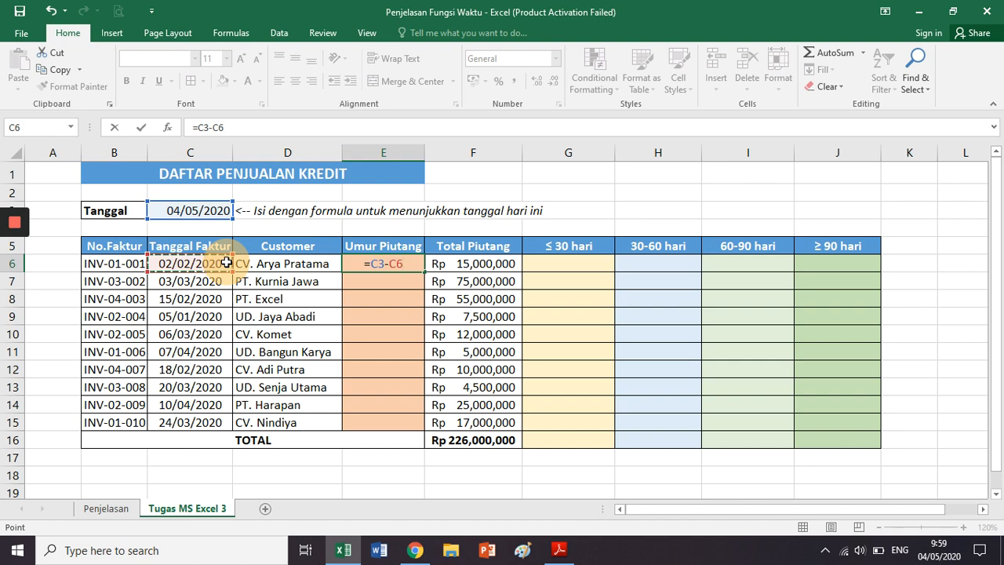
pyautogui.press('Return')
pyautogui.press('Up')
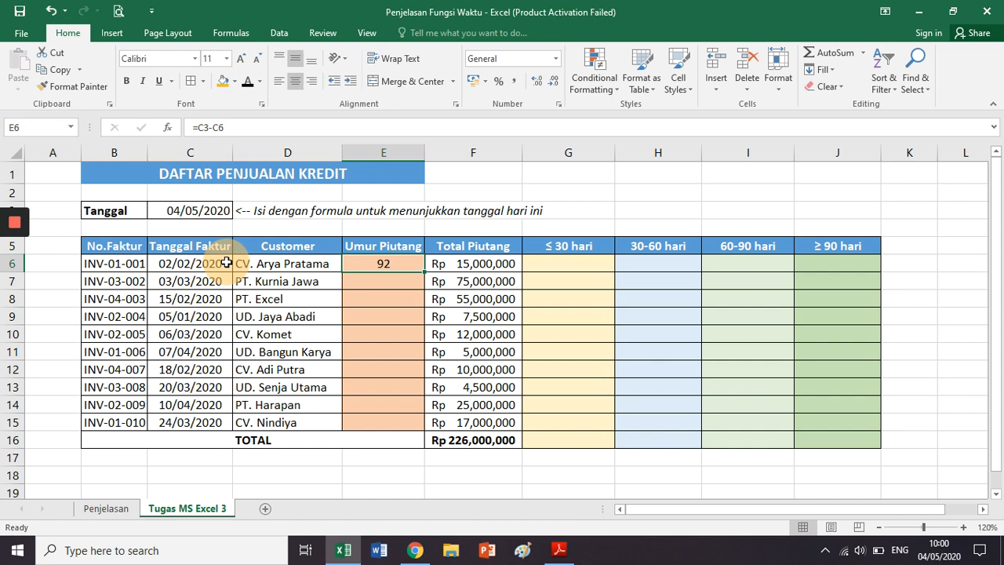
# - Examine the first customer's Umur Piutang and Total Piutang values against the age columns from ≤ 30 hari to ≥ 90 hari
pyautogui.click(296, 265)
pyautogui.moveTo(381, 243); pyautogui.dragTo(383, 260)
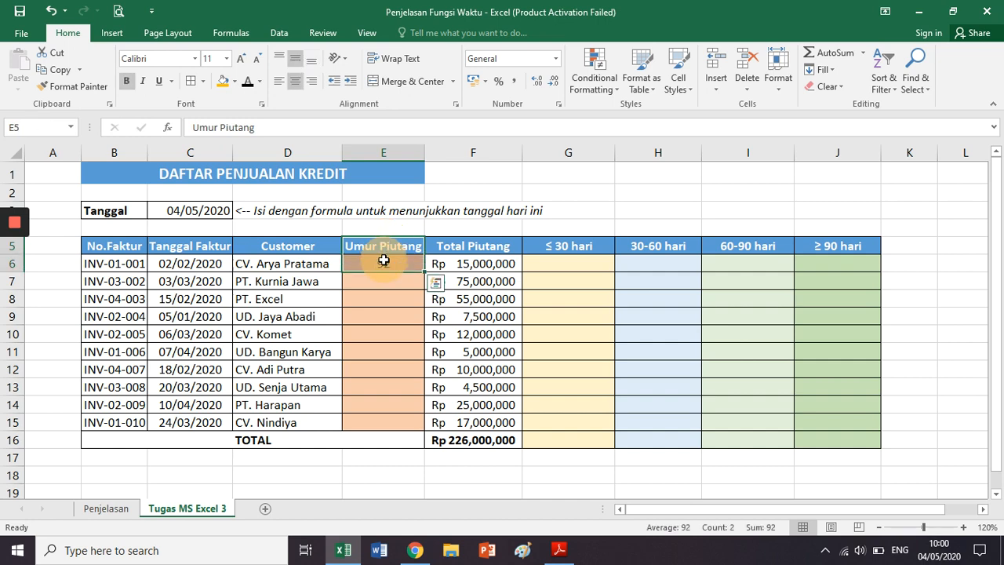
pyautogui.click(501, 249)
pyautogui.moveTo(501, 248); pyautogui.dragTo(501, 262)
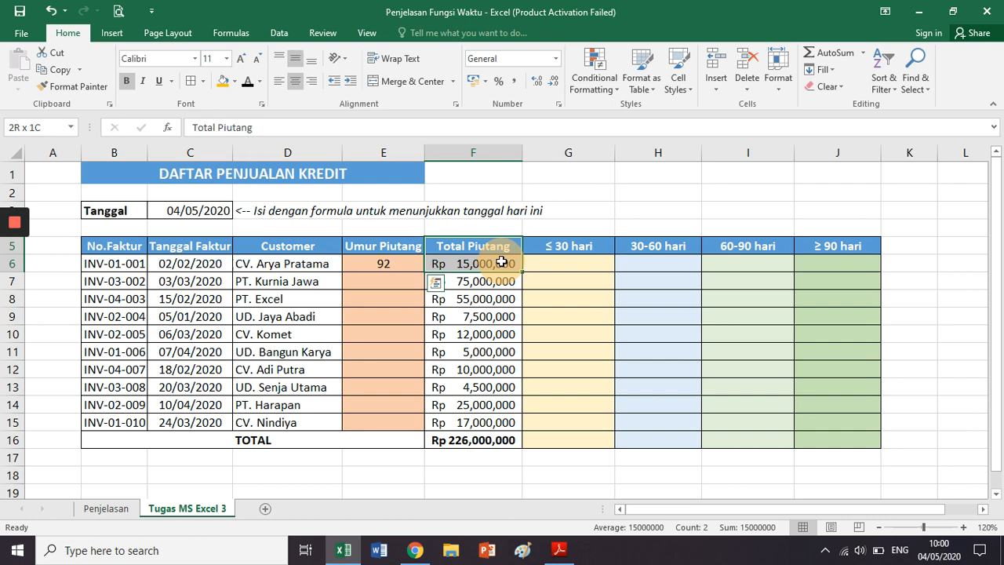
pyautogui.click(501, 262)
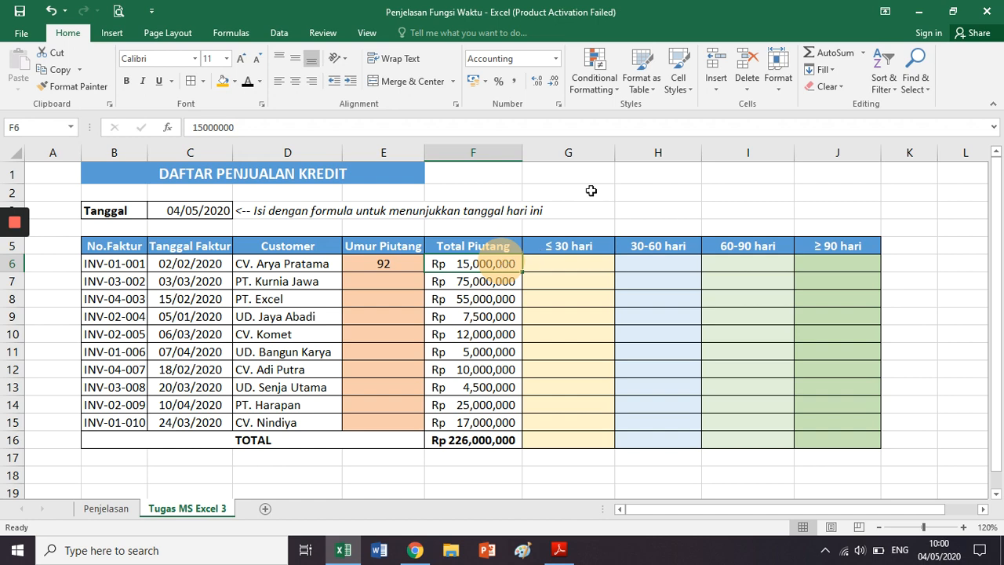
pyautogui.click(592, 152)
pyautogui.click(653, 146)
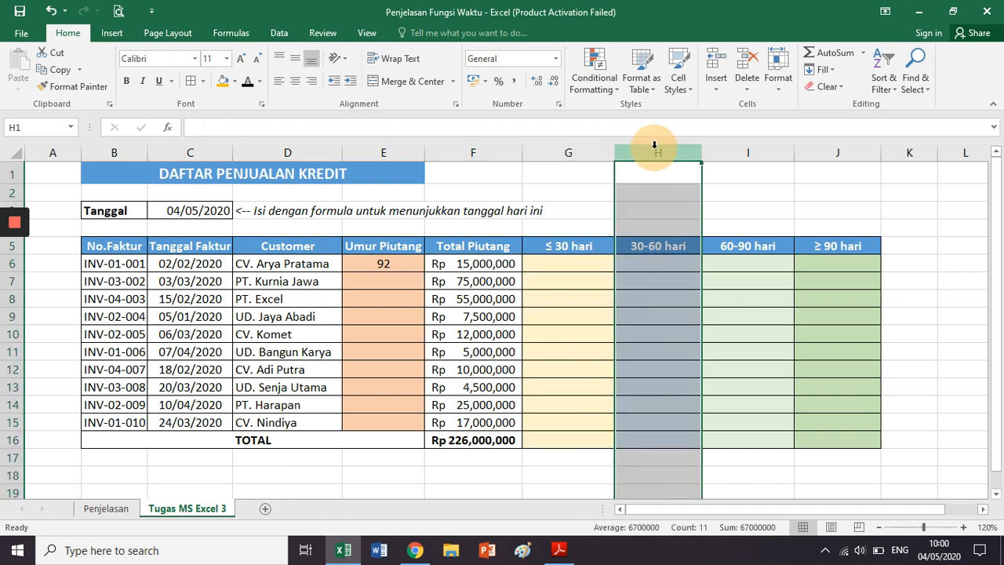
pyautogui.click(747, 153)
pyautogui.click(824, 153)
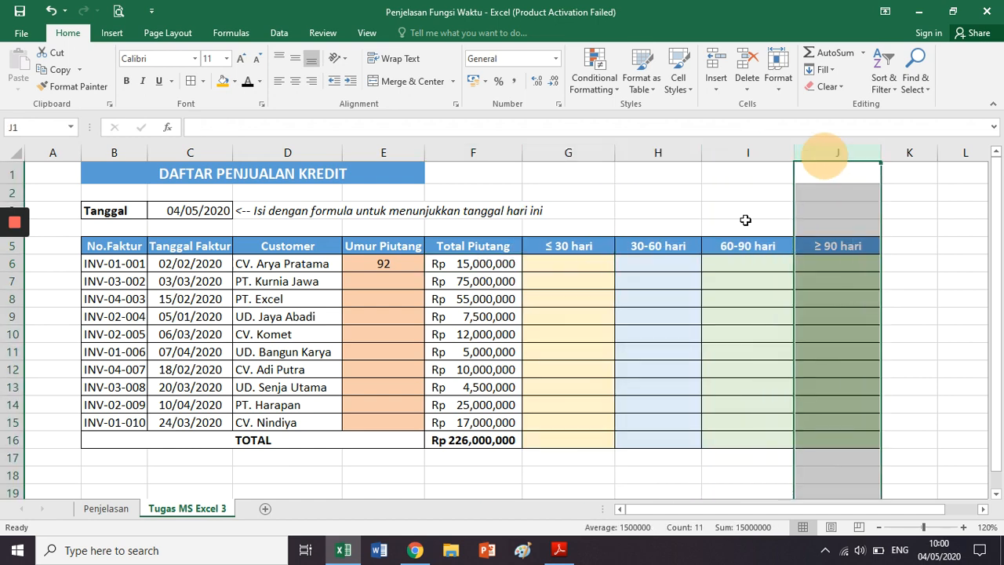
# - Enter the first customer's receivable of 15000000 in the ≥ 90 hari column, cell J6
pyautogui.click(818, 265)
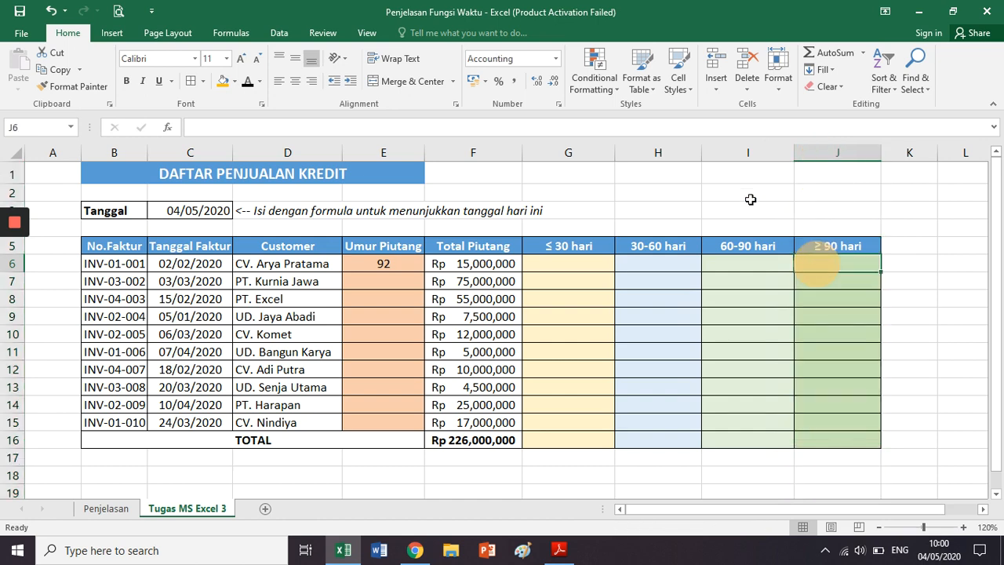
pyautogui.click(484, 267)
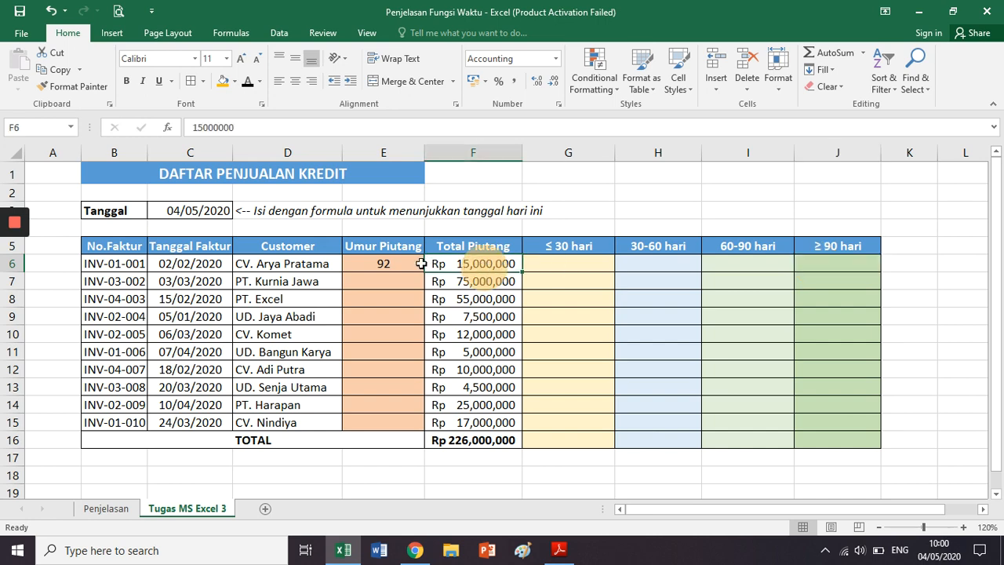
pyautogui.click(419, 265)
pyautogui.click(823, 264)
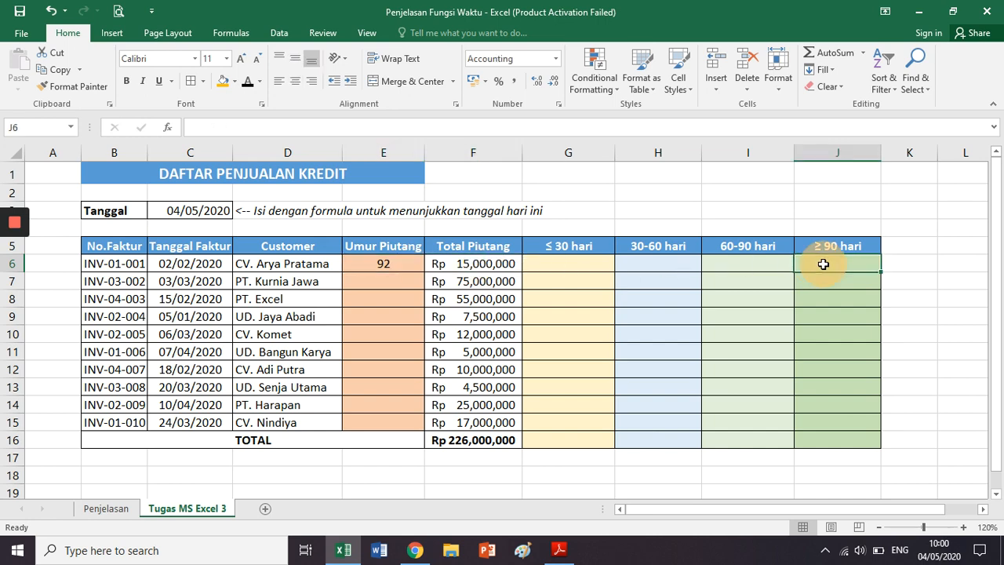
pyautogui.write('15000000')
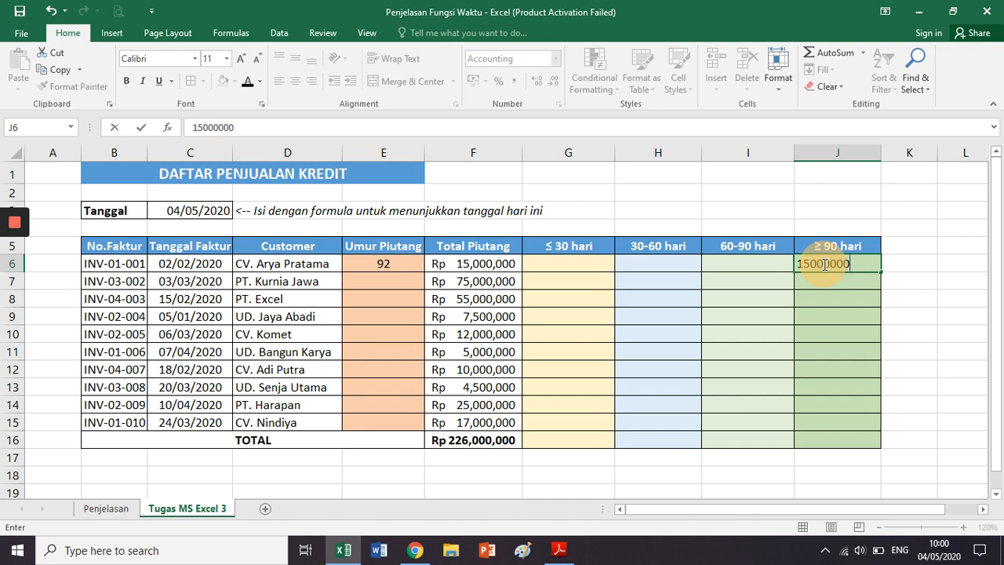
pyautogui.press('Return')
# - Enter 0 for the first customer in the 60-90 hari, 30-60 hari and ≤ 30 hari columns, cells I6, H6 and G6
pyautogui.press('Up')
pyautogui.press('Left')
pyautogui.write('0')
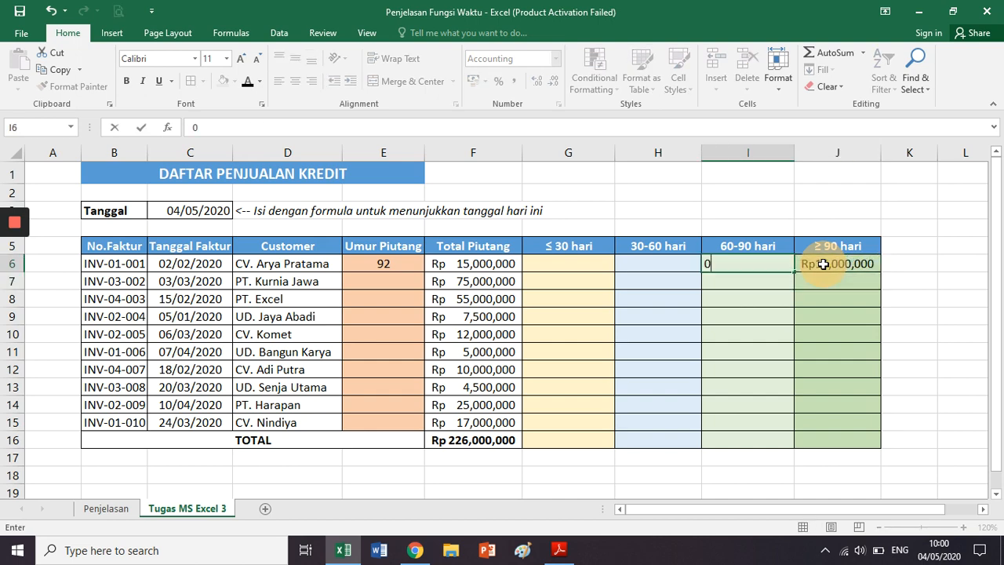
pyautogui.press('Left')
pyautogui.write('0')
pyautogui.press('Left')
pyautogui.write('0')
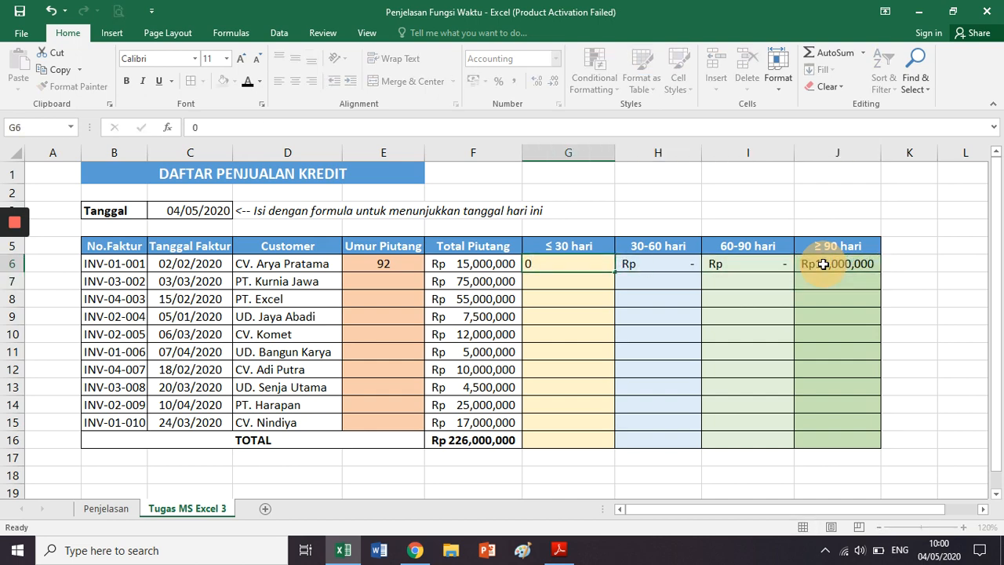
pyautogui.press('Right')
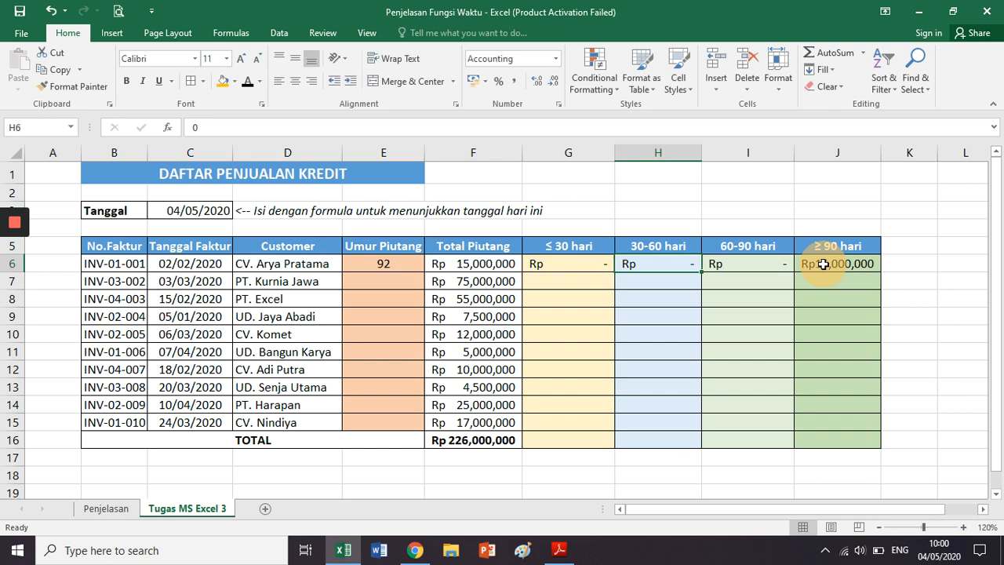
# - Review the first customer's entries across the four age range columns, cells G6 to J6
pyautogui.press('Left')
pyautogui.press('Left')
pyautogui.press('Right')
pyautogui.press('Right')
pyautogui.press('Right')
pyautogui.press('Right')
pyautogui.press('Left')
pyautogui.press('Left')
pyautogui.press('Left')
pyautogui.press('Right')
pyautogui.press('Right')
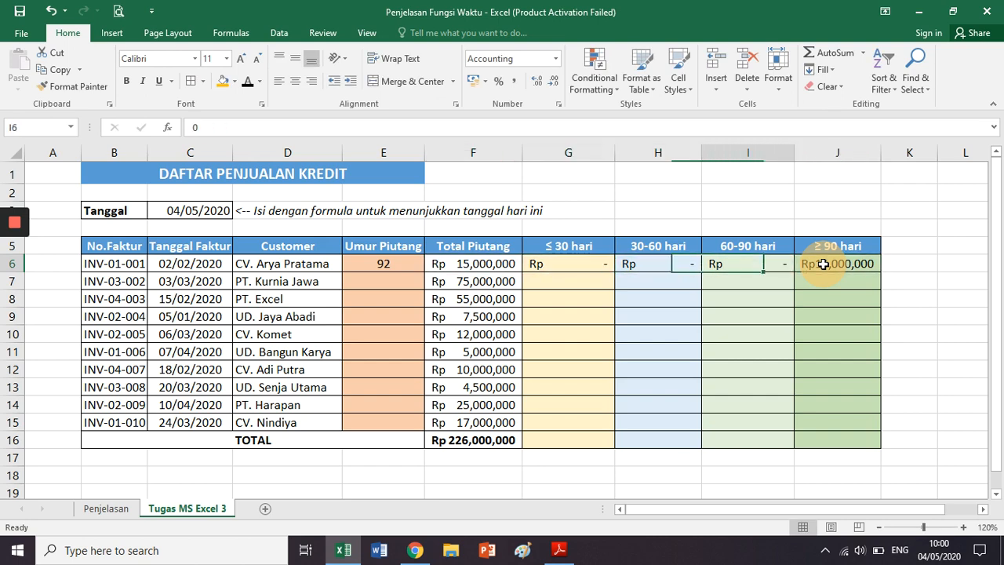
pyautogui.press('Right')
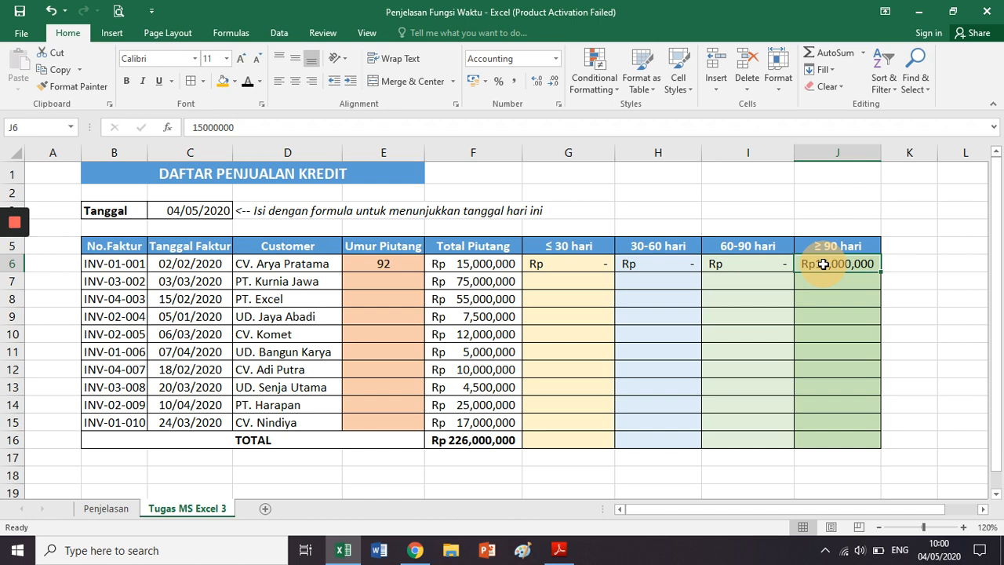
# - Compare the age range columns, examining ≤ 30 hari, the two middle ranges 30-60 and 60-90 hari, and ≥ 90 hari
pyautogui.click(582, 149)
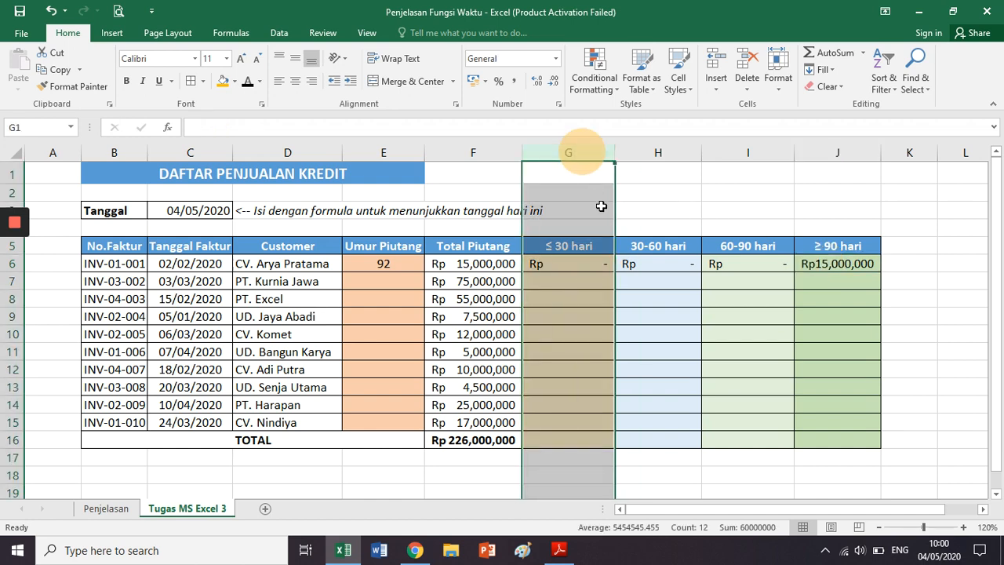
pyautogui.click(680, 146)
pyautogui.moveTo(680, 148); pyautogui.dragTo(737, 144)
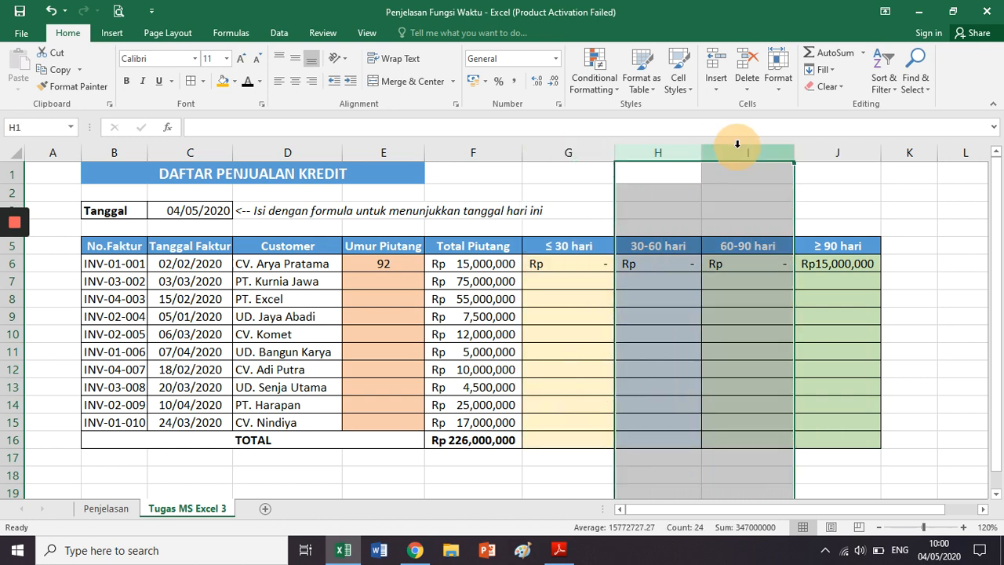
pyautogui.click(863, 145)
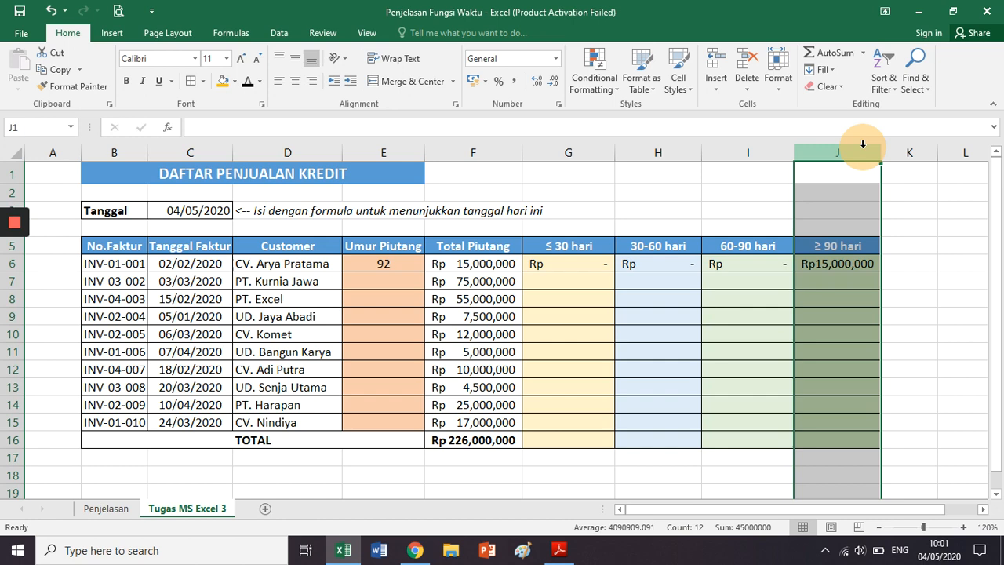
pyautogui.moveTo(682, 151); pyautogui.dragTo(741, 151)
pyautogui.click(594, 150)
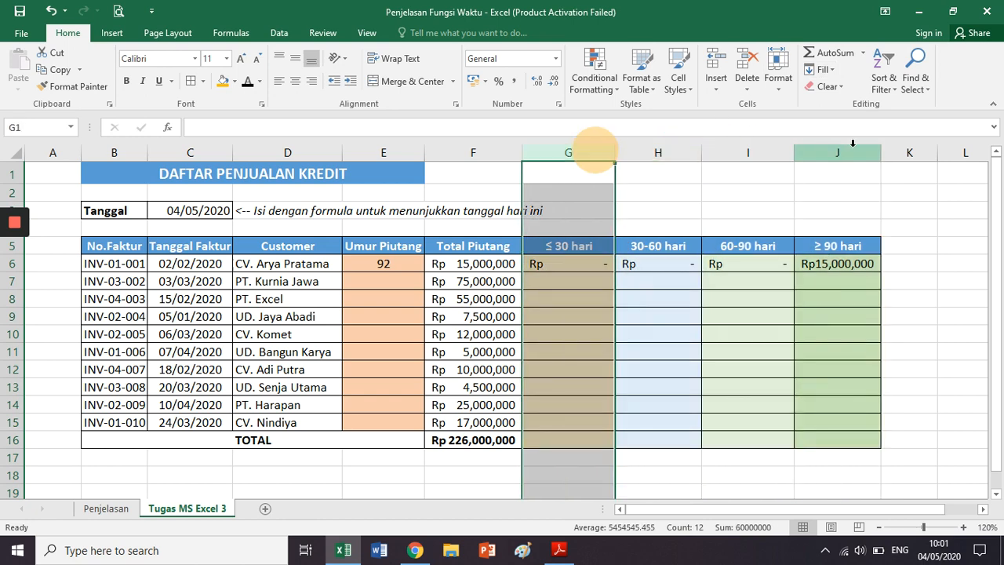
pyautogui.click(851, 149)
pyautogui.click(605, 151)
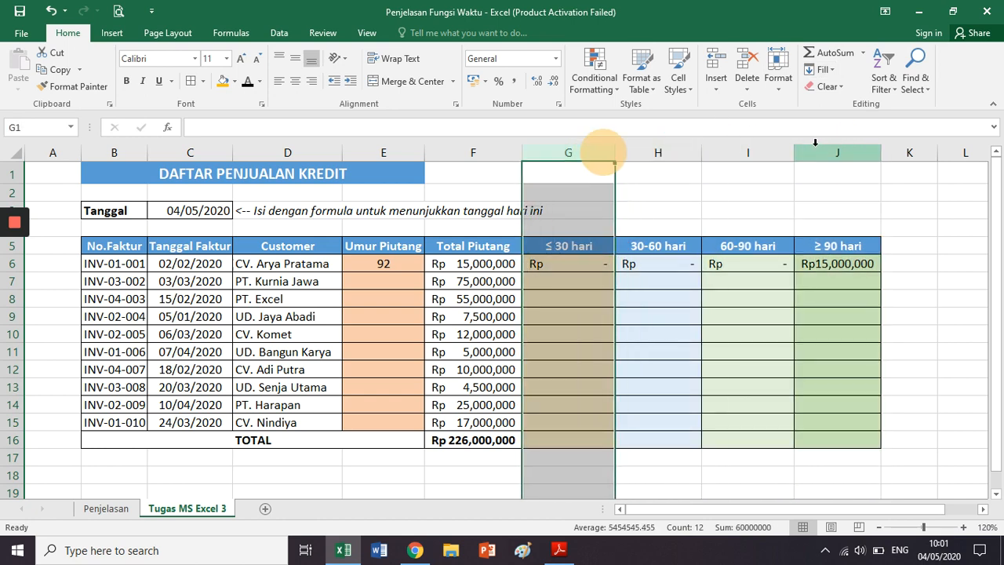
pyautogui.click(650, 151)
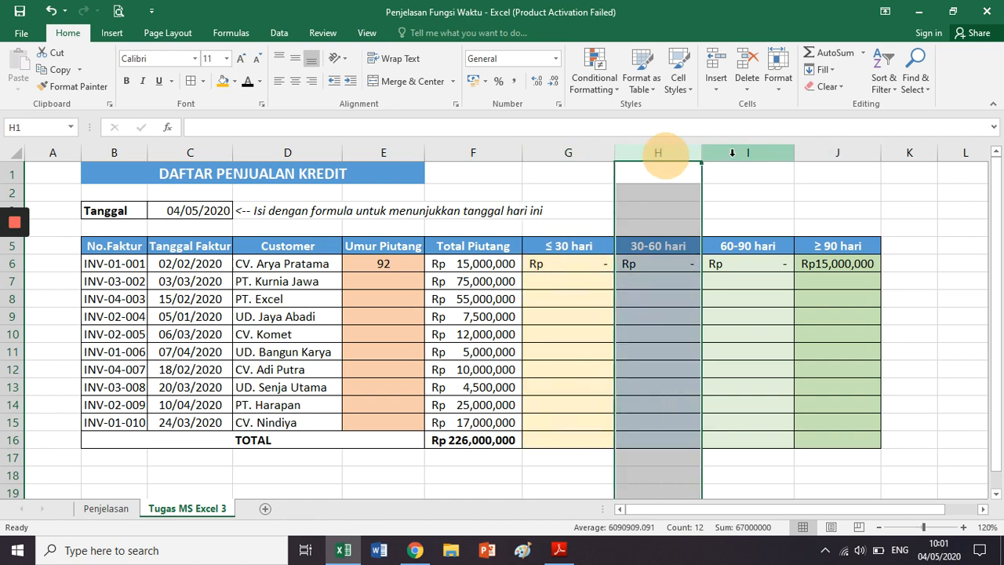
pyautogui.click(600, 151)
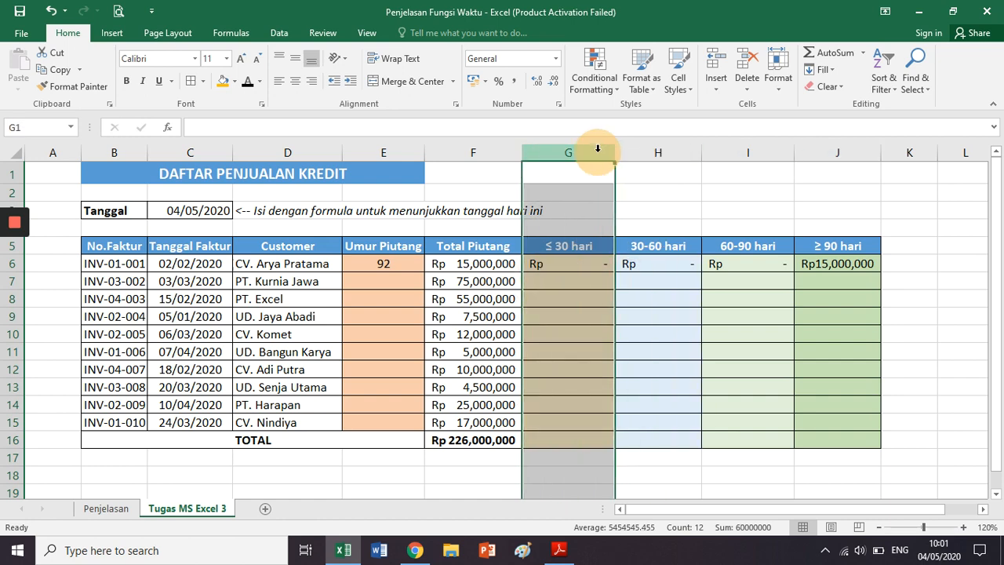
pyautogui.click(658, 152)
pyautogui.click(718, 152)
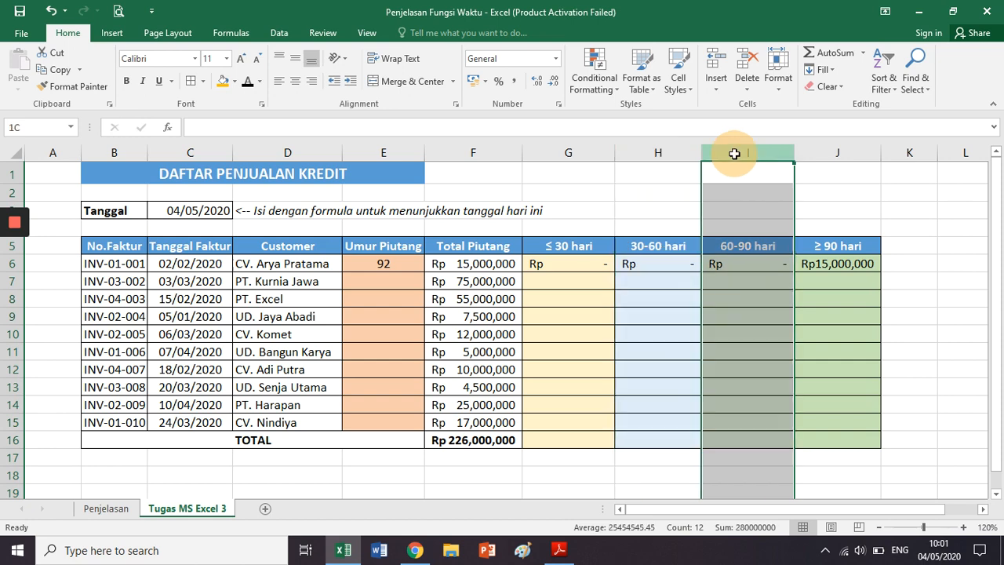
pyautogui.moveTo(712, 153); pyautogui.dragTo(688, 146)
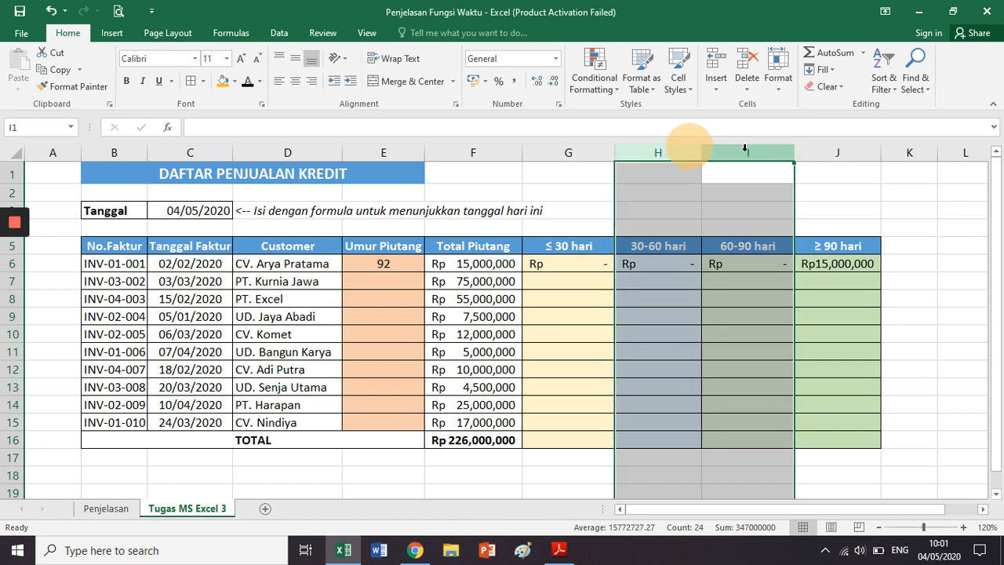
pyautogui.click(827, 148)
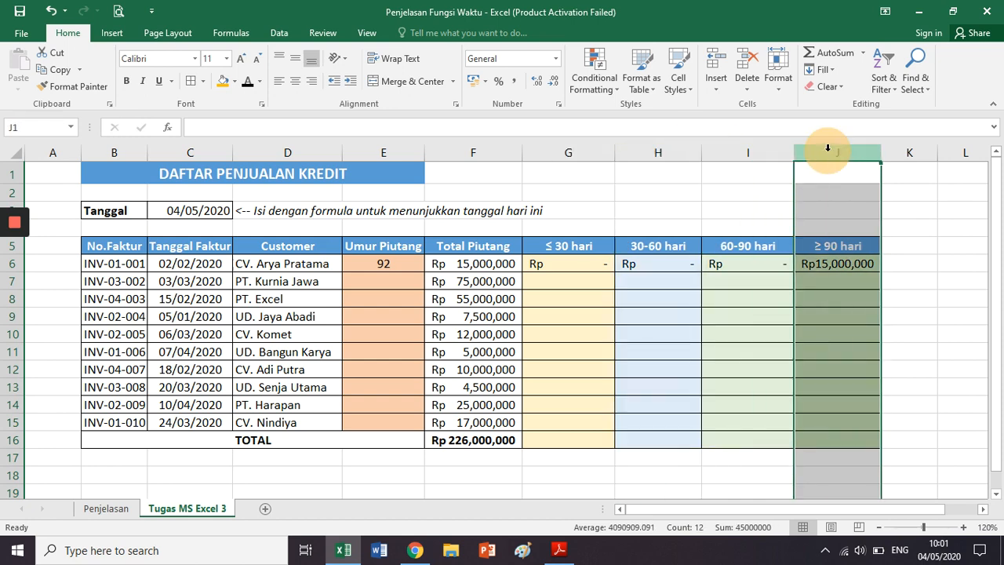
# - Clear the first customer's manually entered amounts from the age range cells G6:J6
pyautogui.click(823, 192)
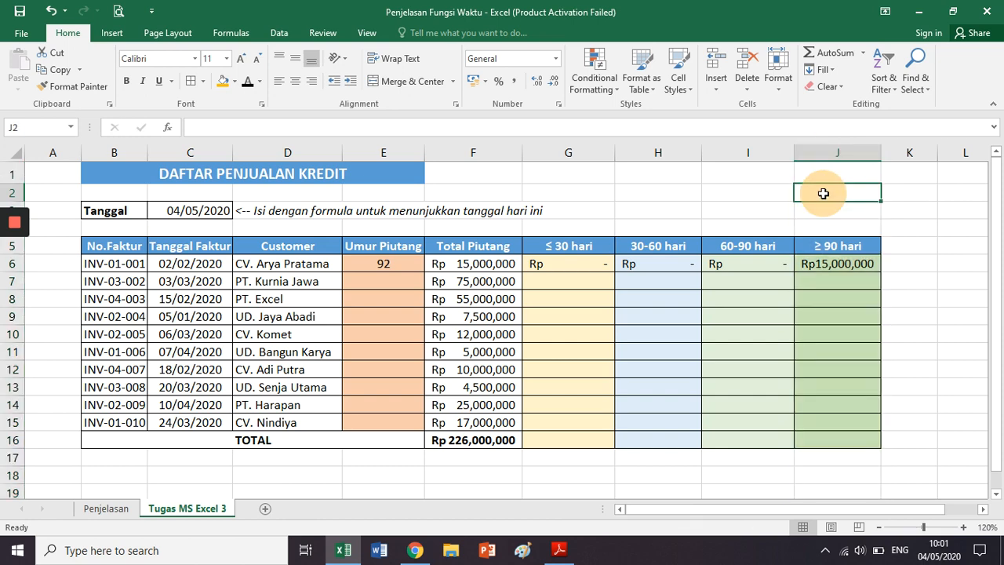
pyautogui.click(769, 205)
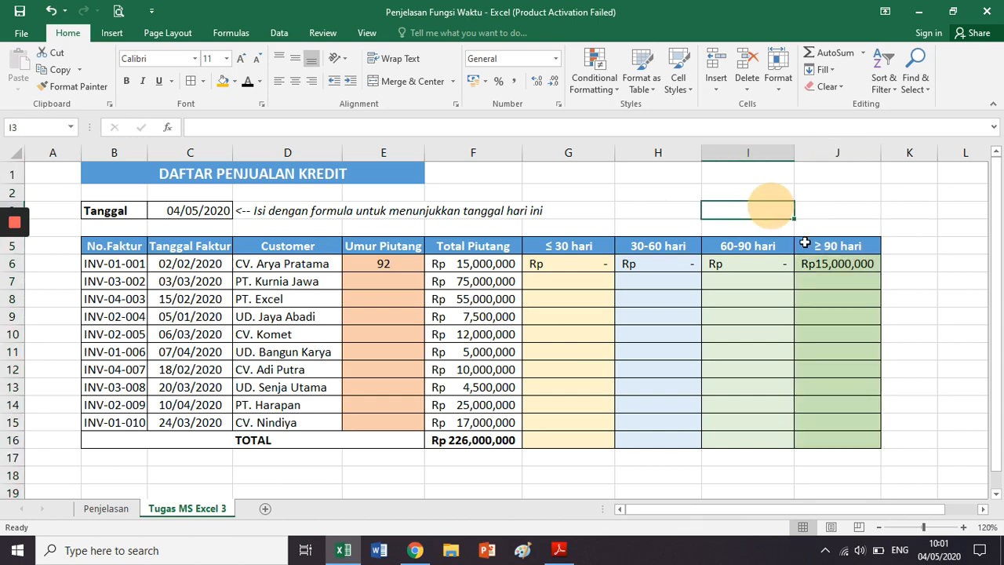
pyautogui.moveTo(598, 264); pyautogui.dragTo(808, 260)
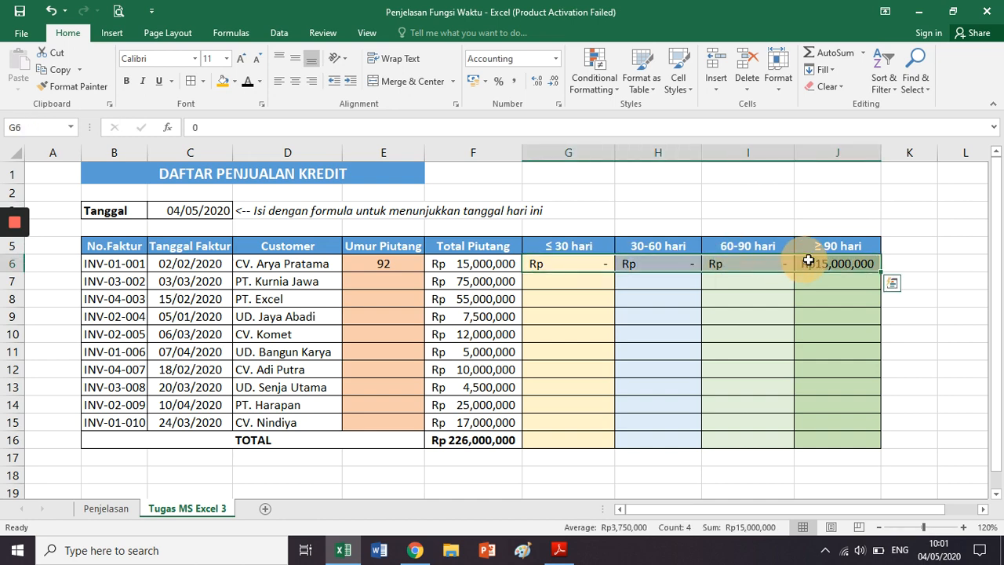
pyautogui.press('Delete')
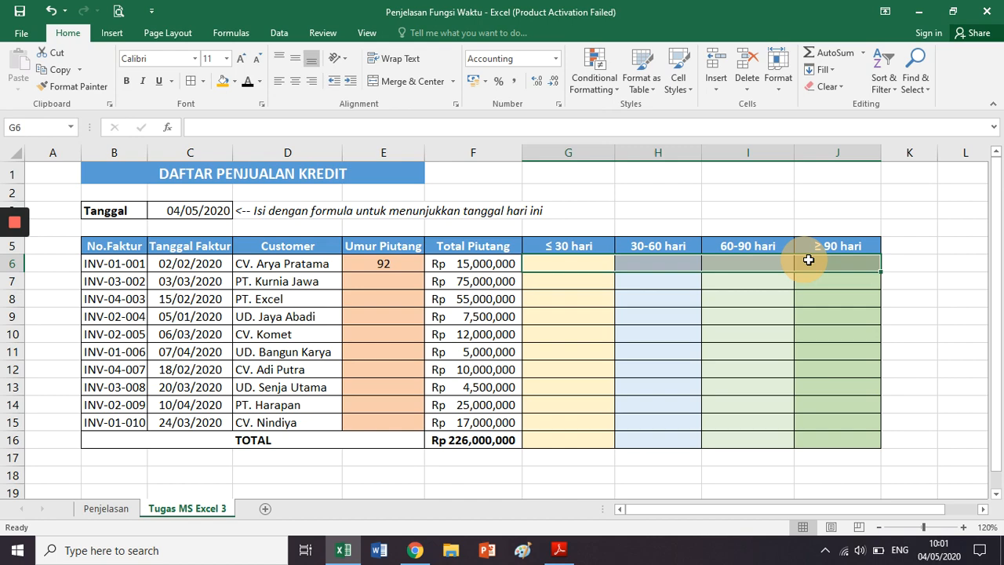
# - Check the IF and IF(AND instruction in the Adobe Reader guide, and return to Excel to examine the Umur Piutang and age range columns
pyautogui.hotkey('alt', 'Tab')
pyautogui.scroll(-6, 807, 260)
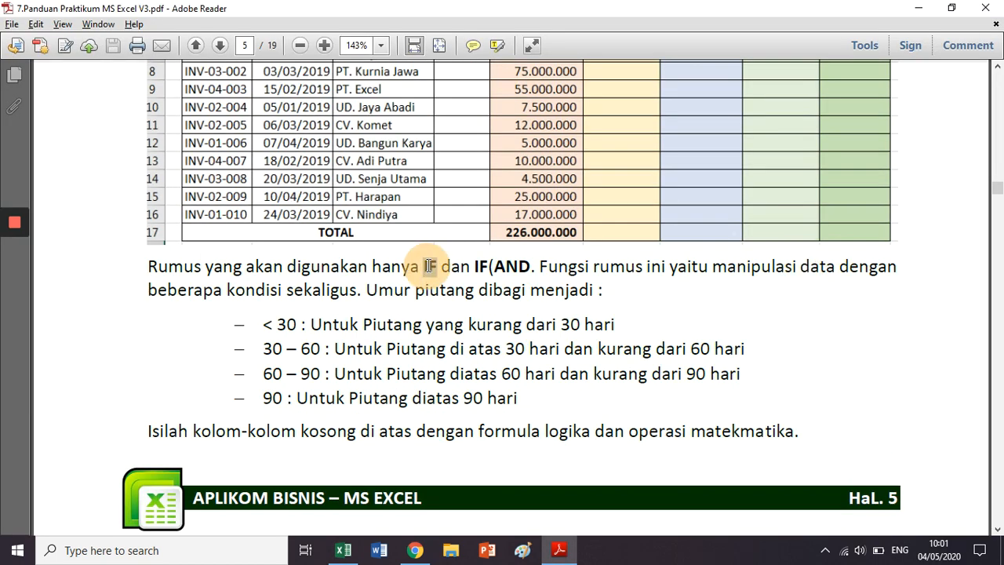
pyautogui.moveTo(429, 266); pyautogui.dragTo(516, 270)
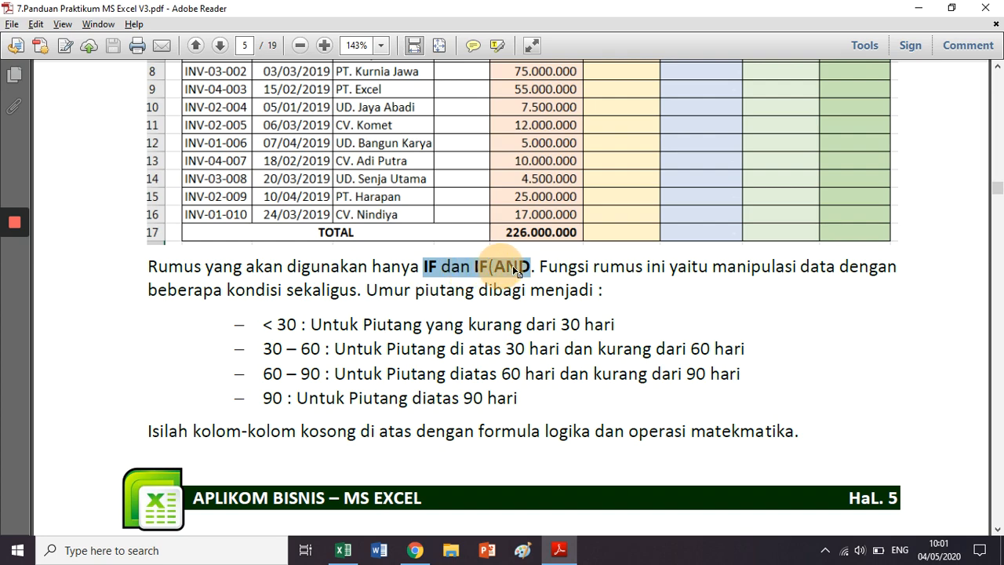
pyautogui.hotkey('alt', 'Tab')
pyautogui.click(414, 151)
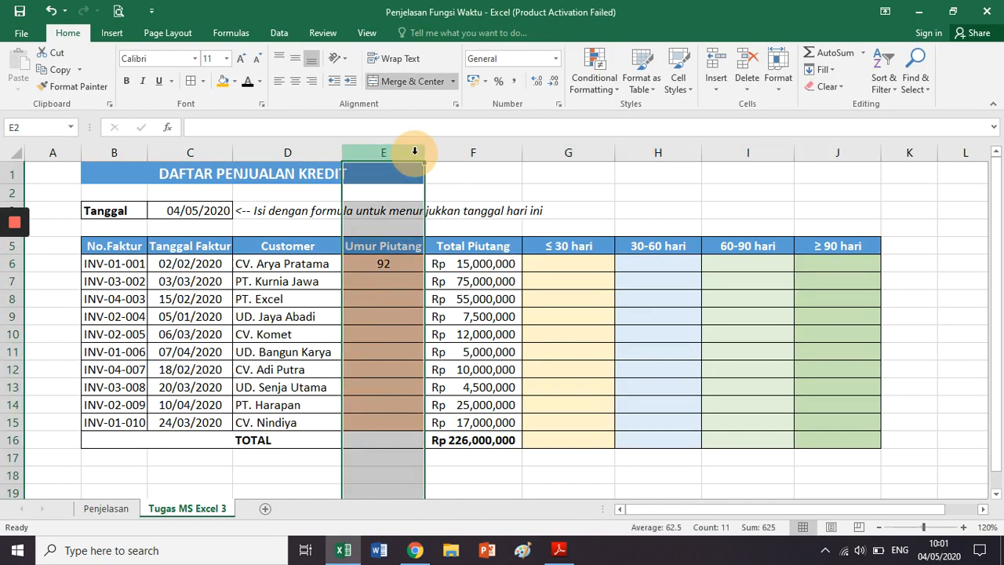
pyautogui.moveTo(571, 152); pyautogui.dragTo(825, 151)
# - Enter the formula =IF(E6<=30;F6;0) for the first customer in the ≤ 30 hari column, cell G6, and review its arguments
pyautogui.click(595, 262)
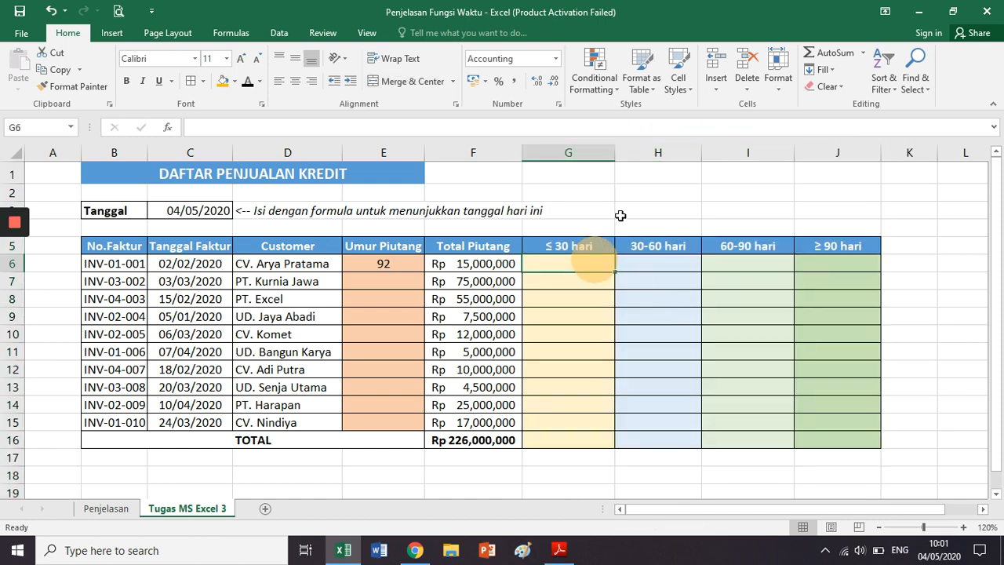
pyautogui.write('=')
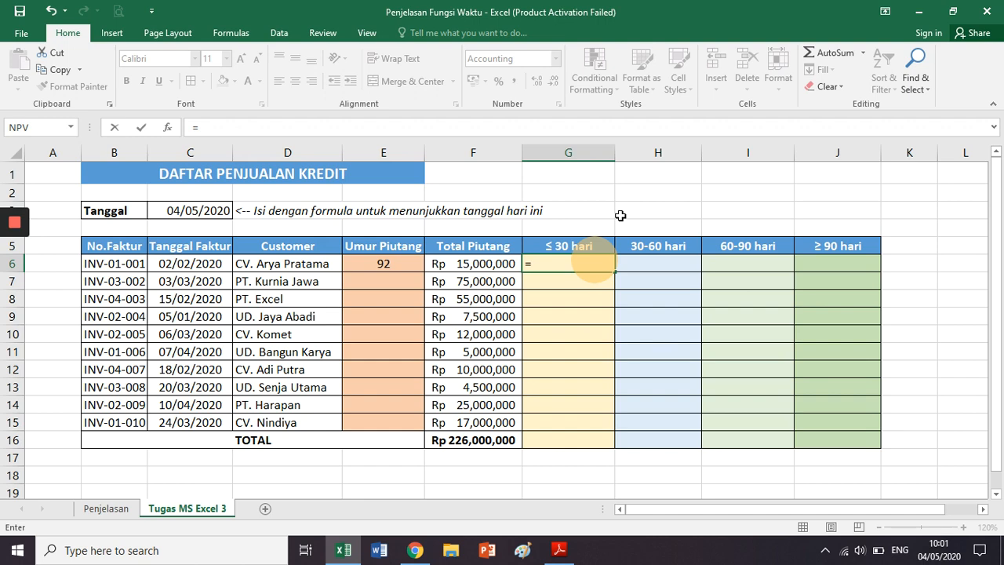
pyautogui.write('if(')
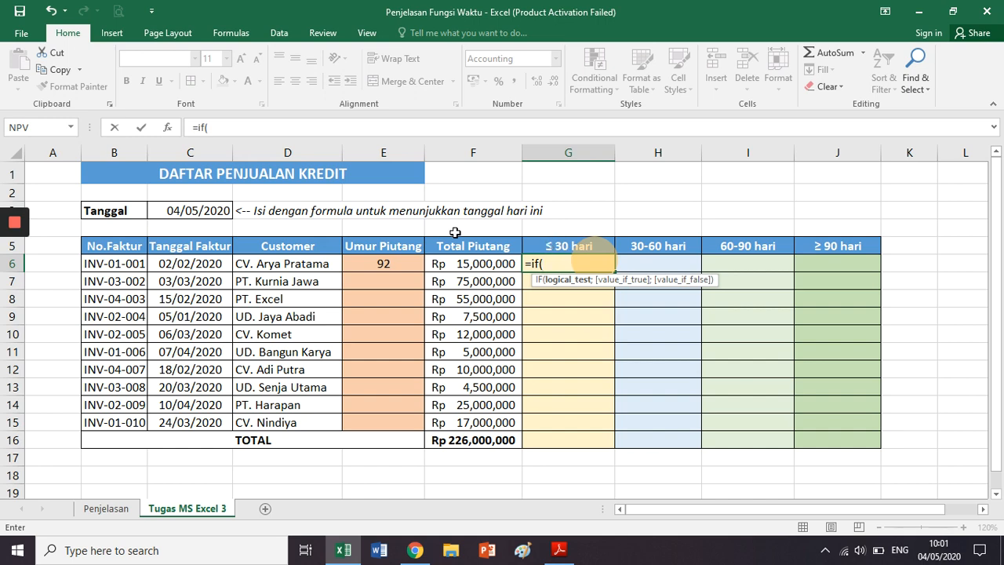
pyautogui.click(413, 267)
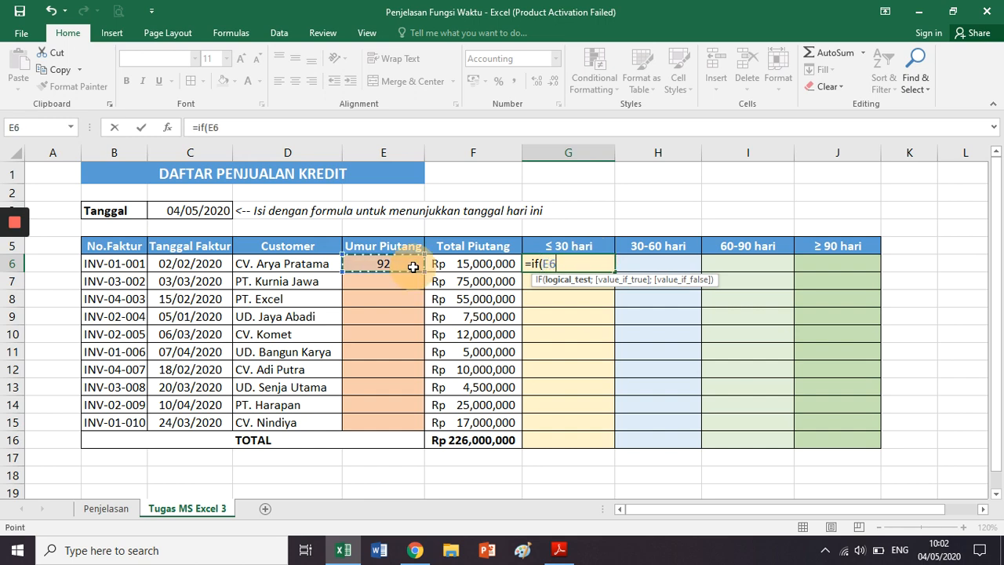
pyautogui.write('<=30')
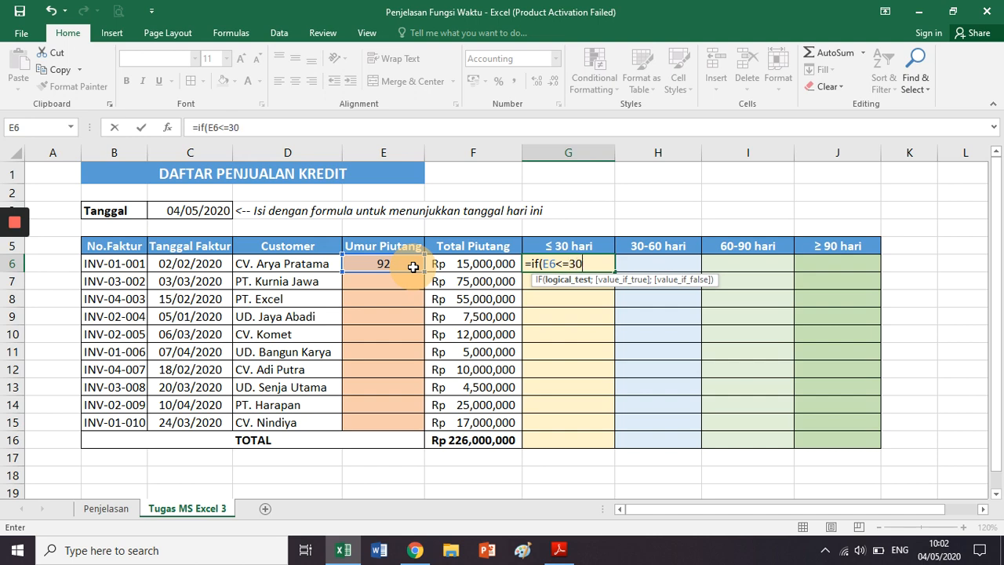
pyautogui.write(';')
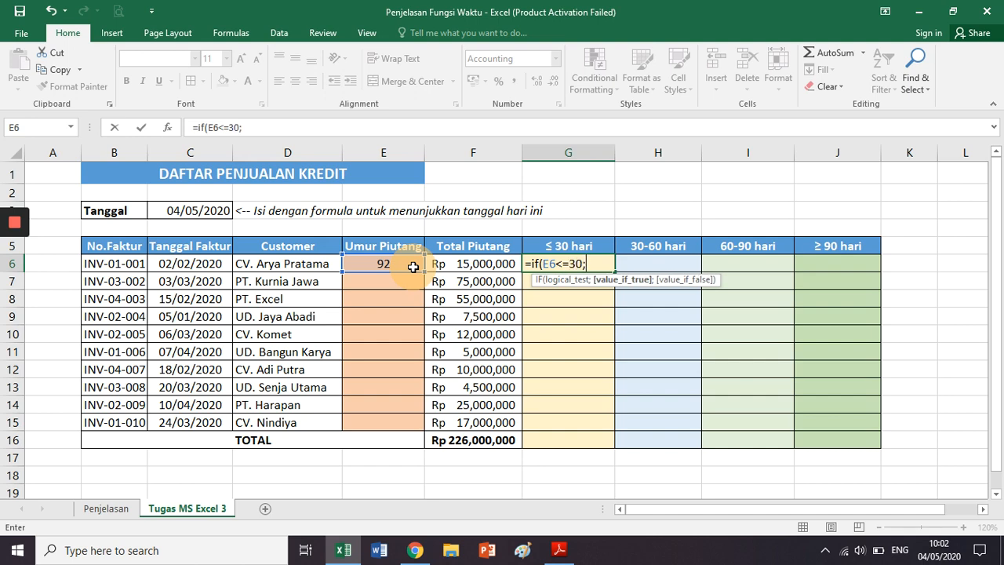
pyautogui.click(456, 262)
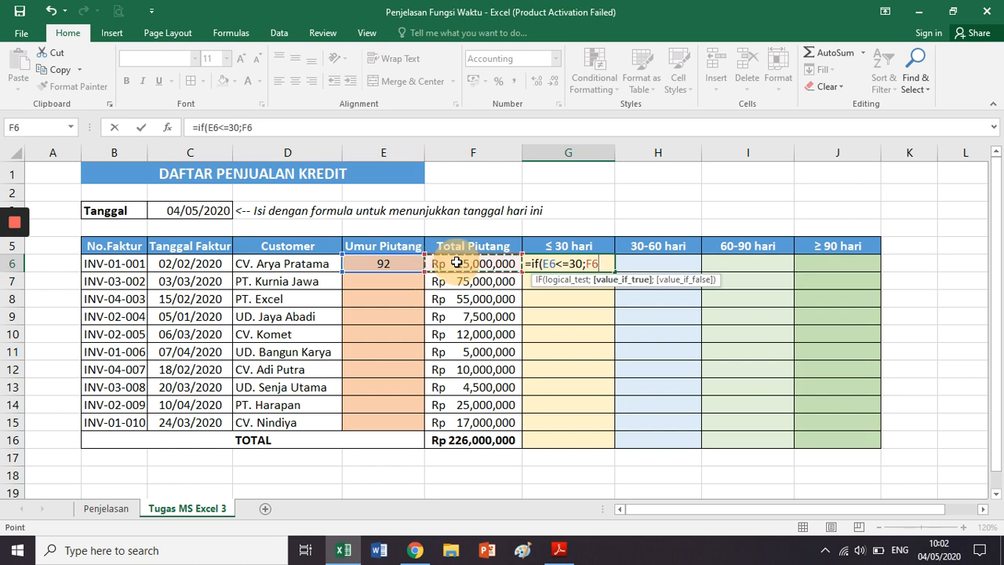
pyautogui.write(';')
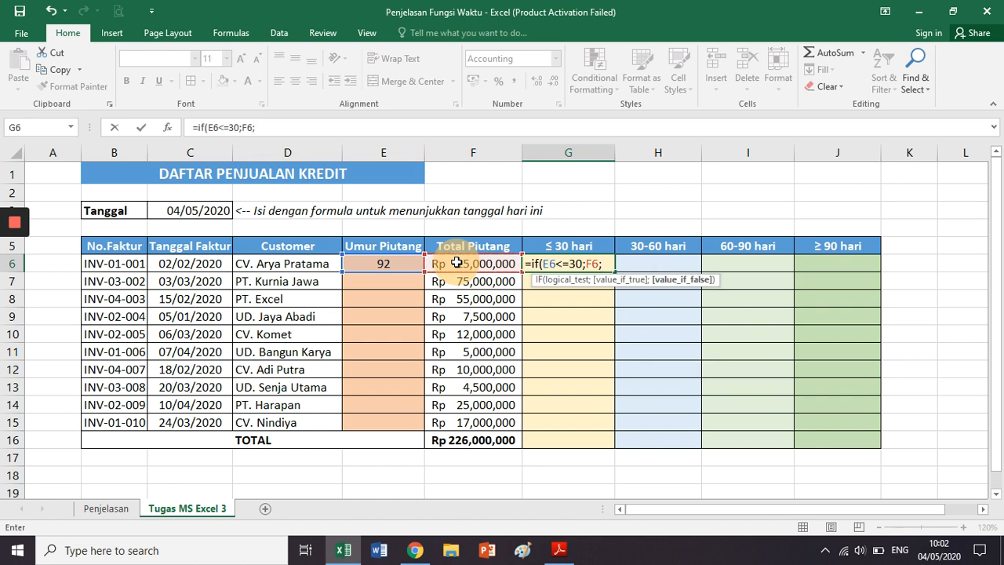
pyautogui.write('0')
pyautogui.write(')')
pyautogui.press('Return')
pyautogui.press('Up')
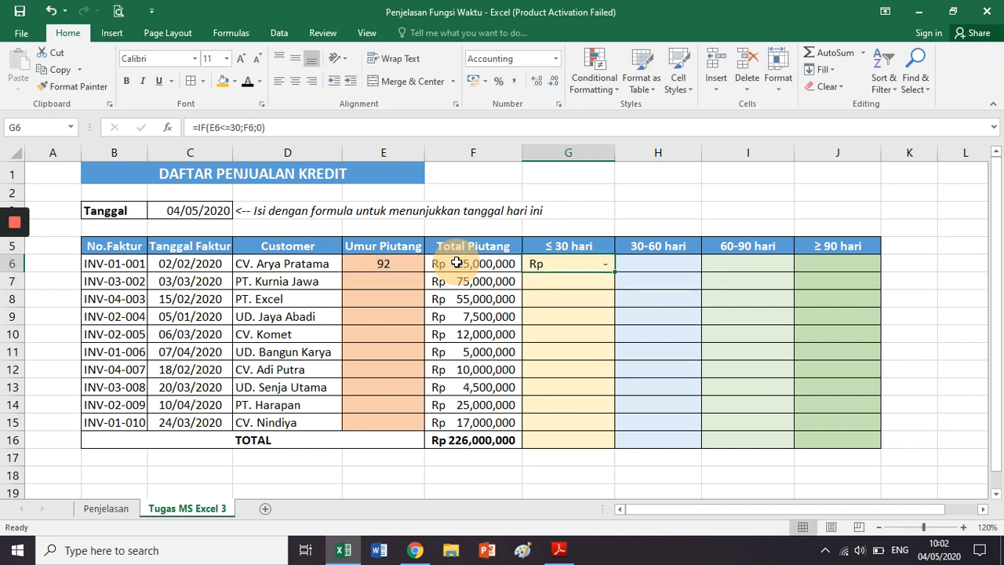
pyautogui.click(398, 127)
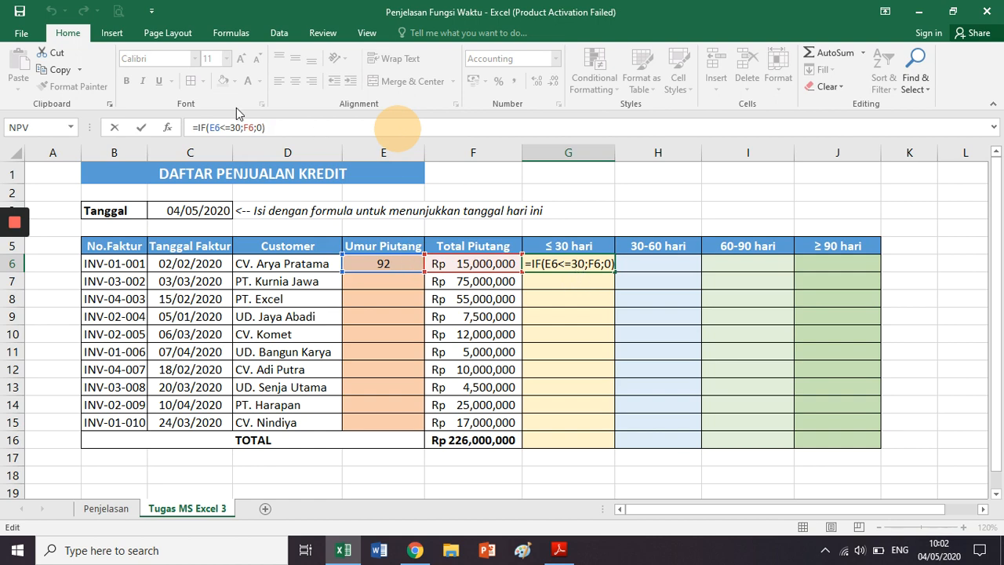
pyautogui.click(257, 128)
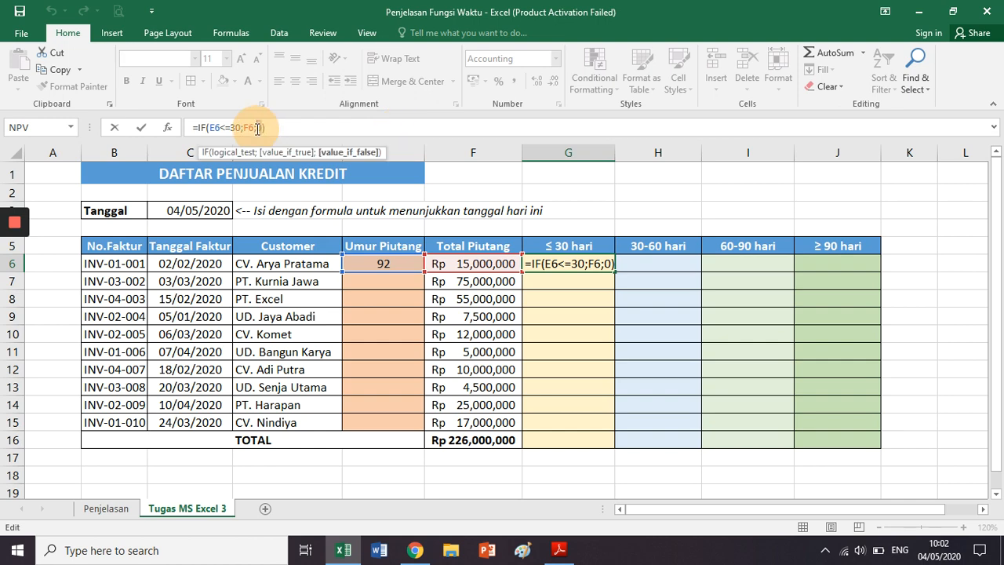
# - Enter the formula =IF(AND(E6>30;E6<60);F6;0) for the first customer in the 30-60 hari column, cell H6
pyautogui.press('Tab')
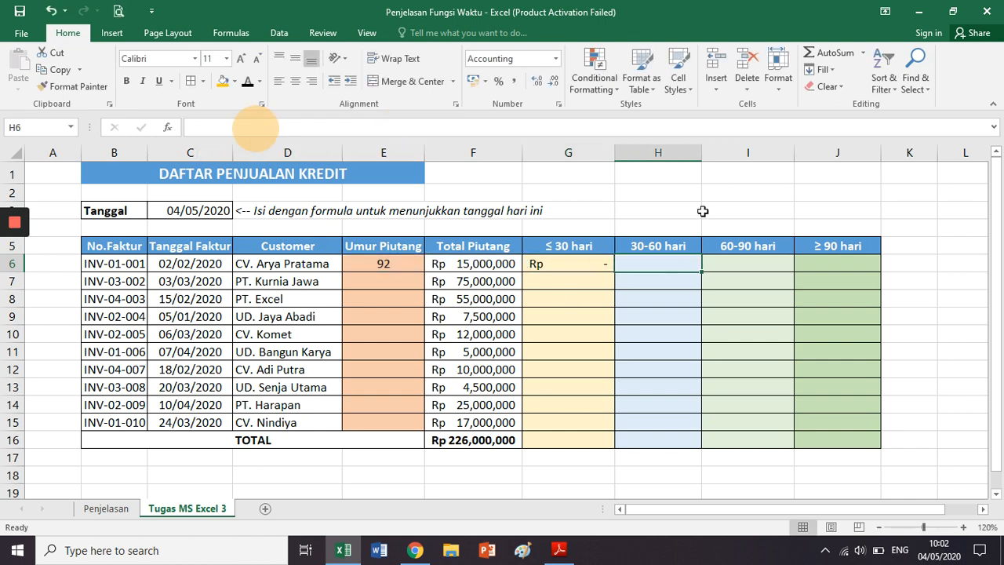
pyautogui.write('=')
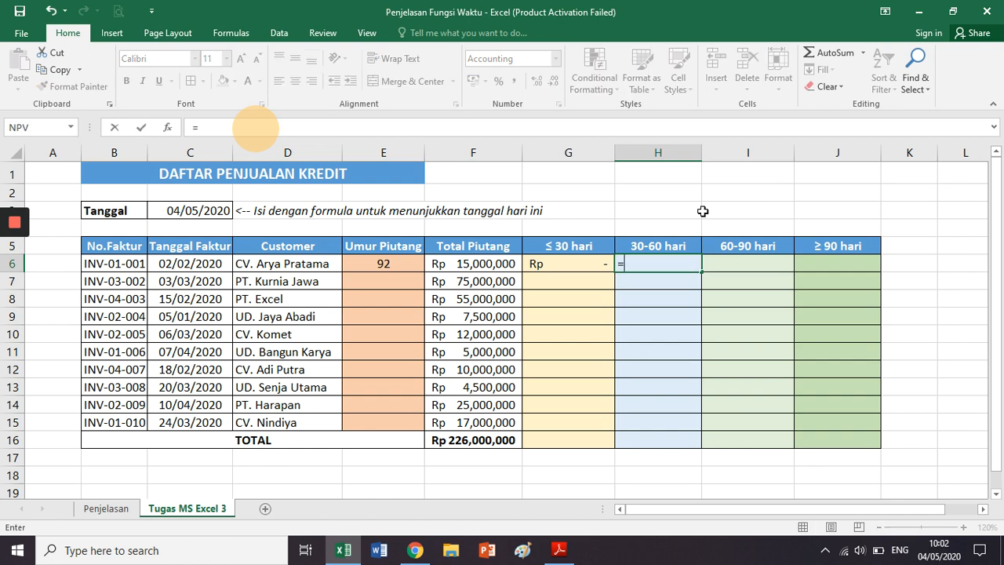
pyautogui.write('if(')
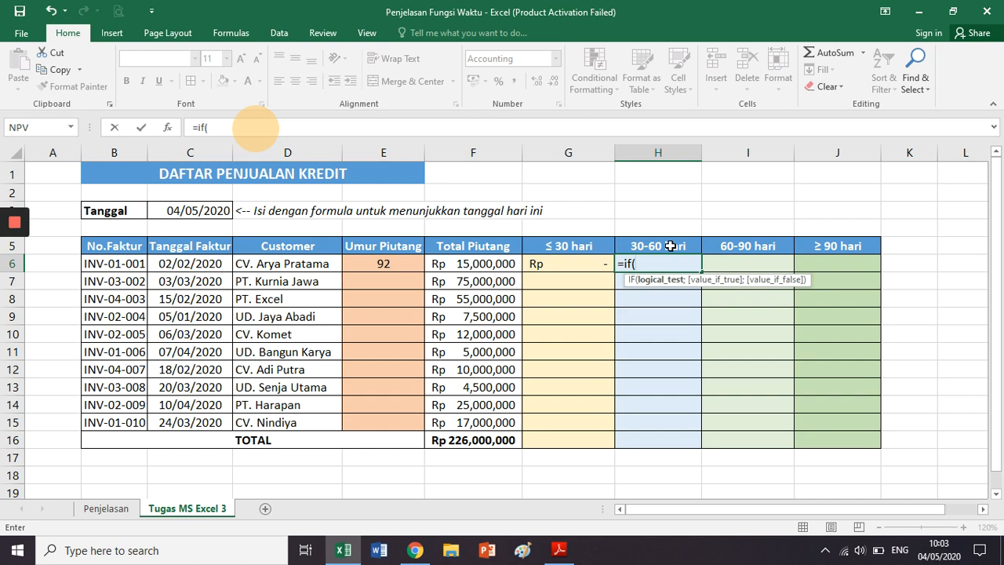
pyautogui.write('and')
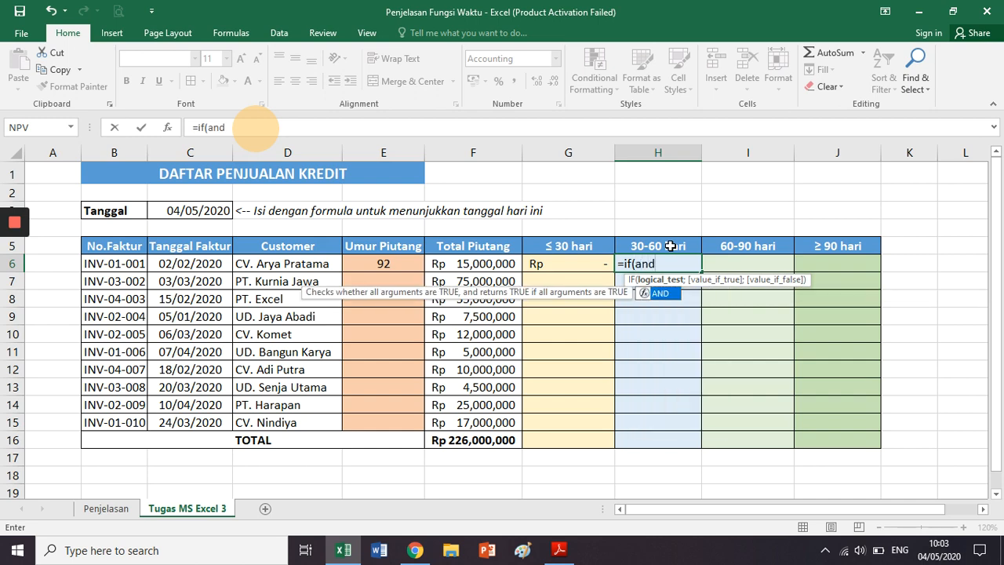
pyautogui.write('(')
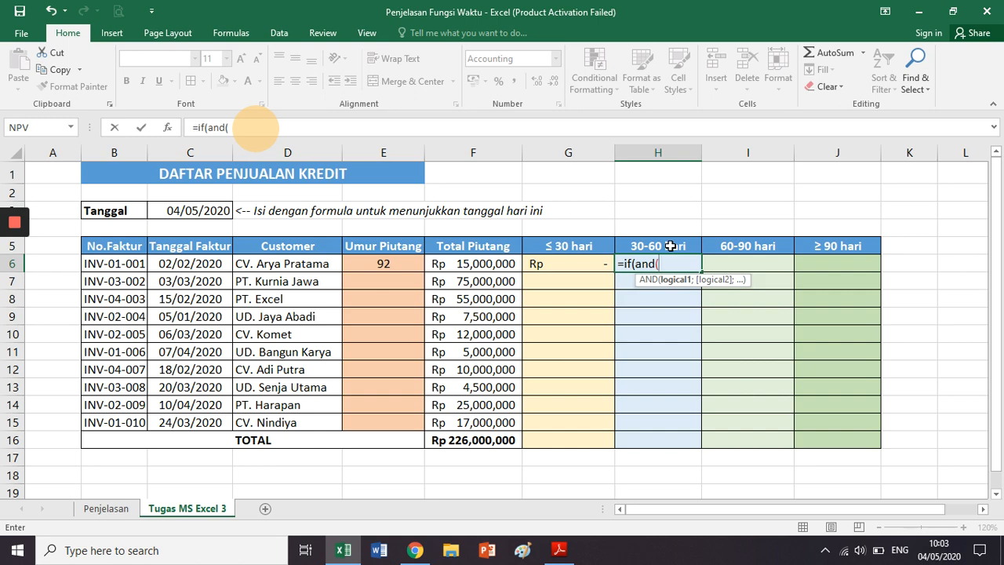
pyautogui.click(412, 262)
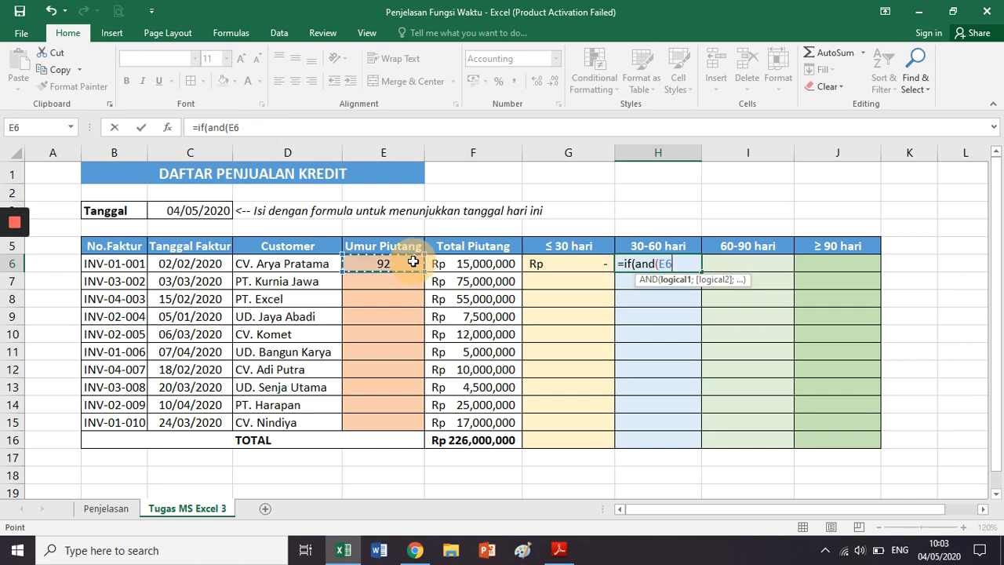
pyautogui.write('>30')
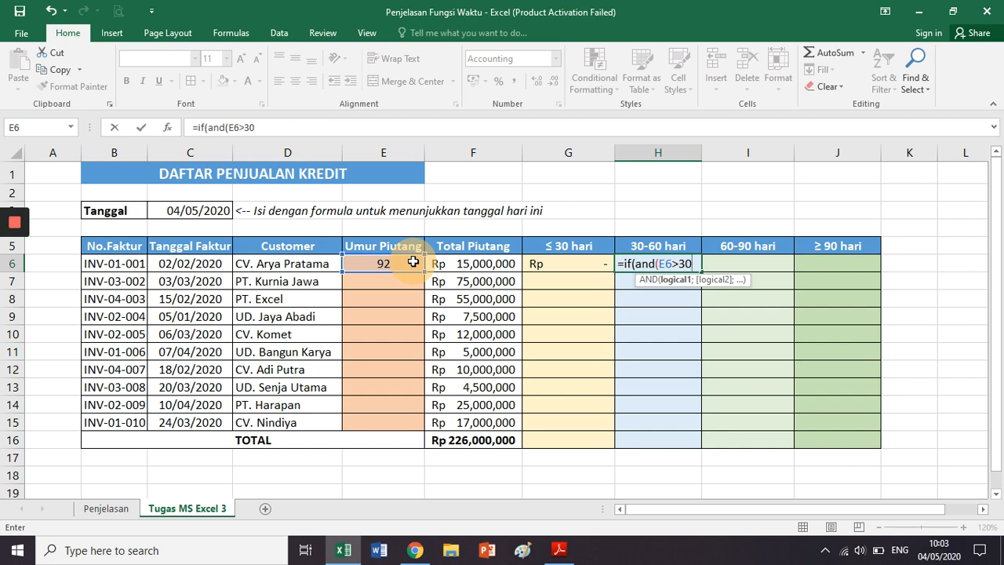
pyautogui.write(';')
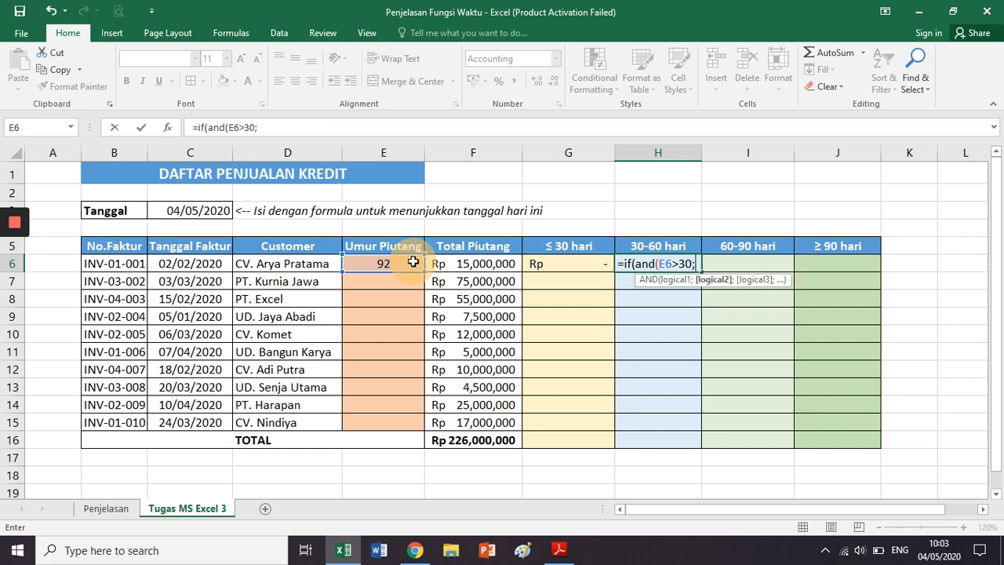
pyautogui.click(414, 262)
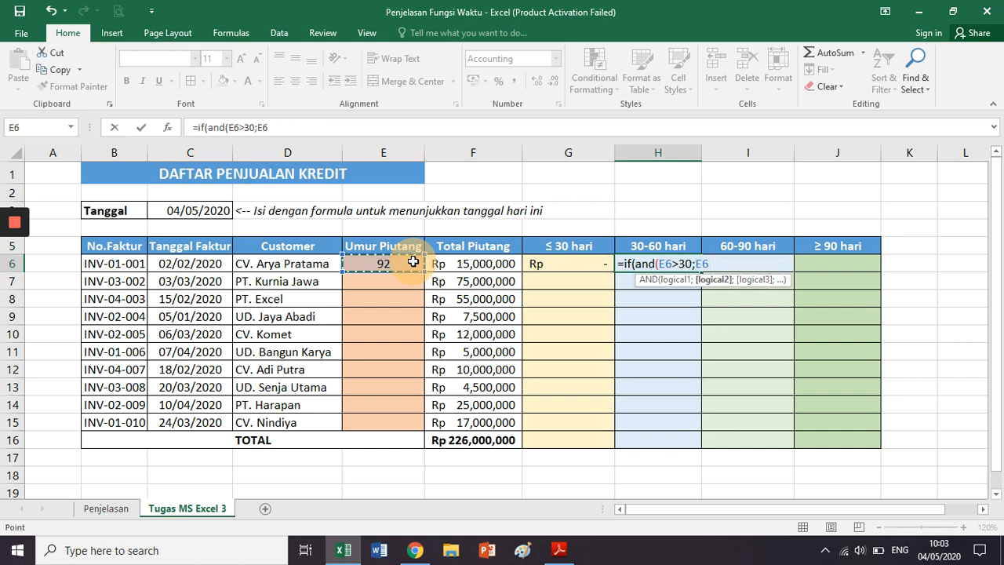
pyautogui.write('<60')
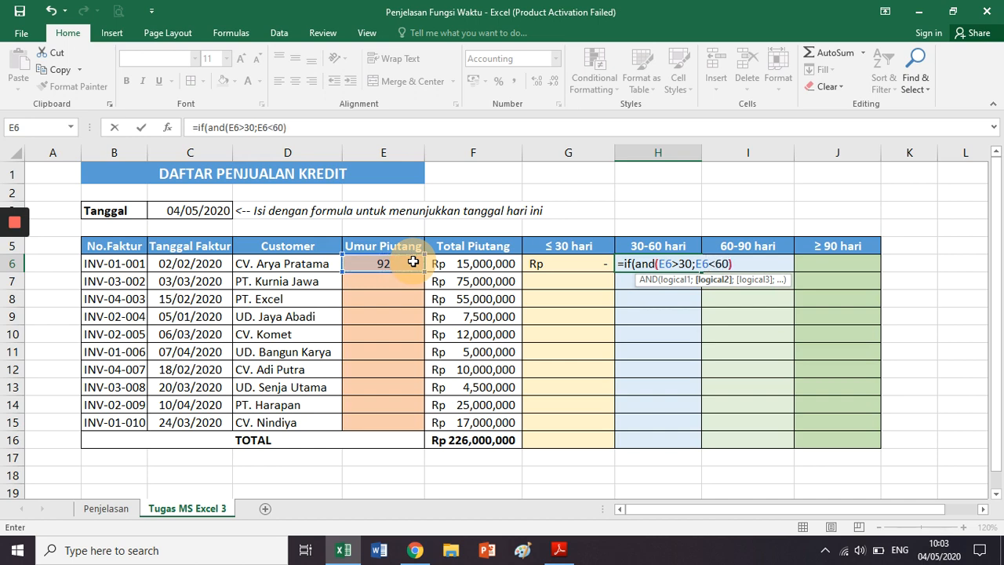
pyautogui.write(');')
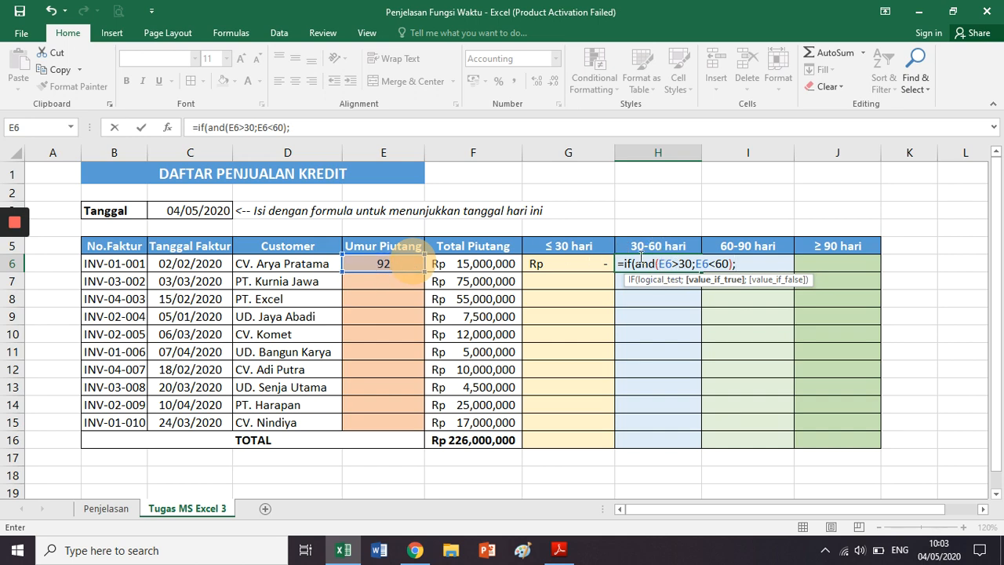
pyautogui.click(502, 264)
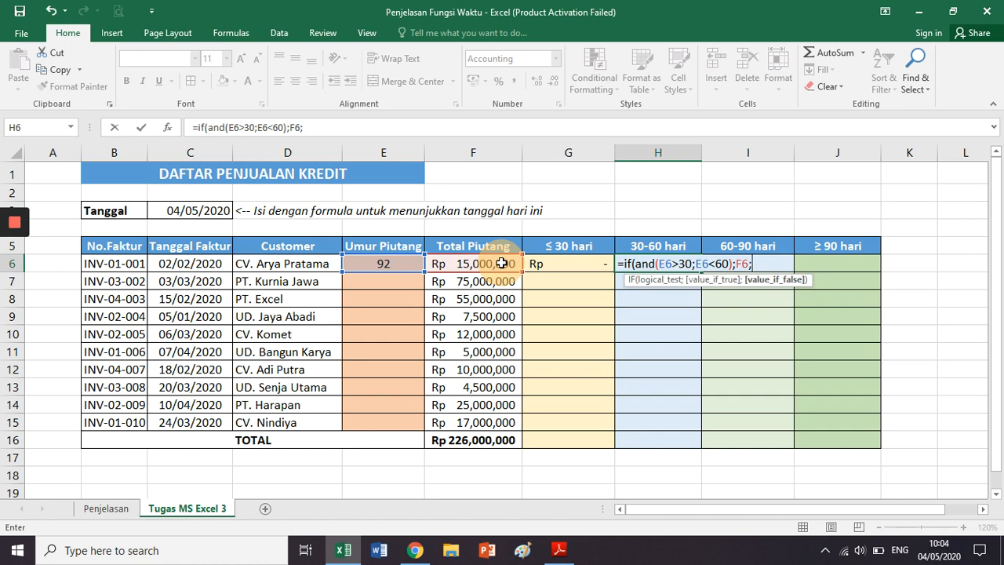
pyautogui.write('0)')
pyautogui.press('Return')
pyautogui.press('Up')
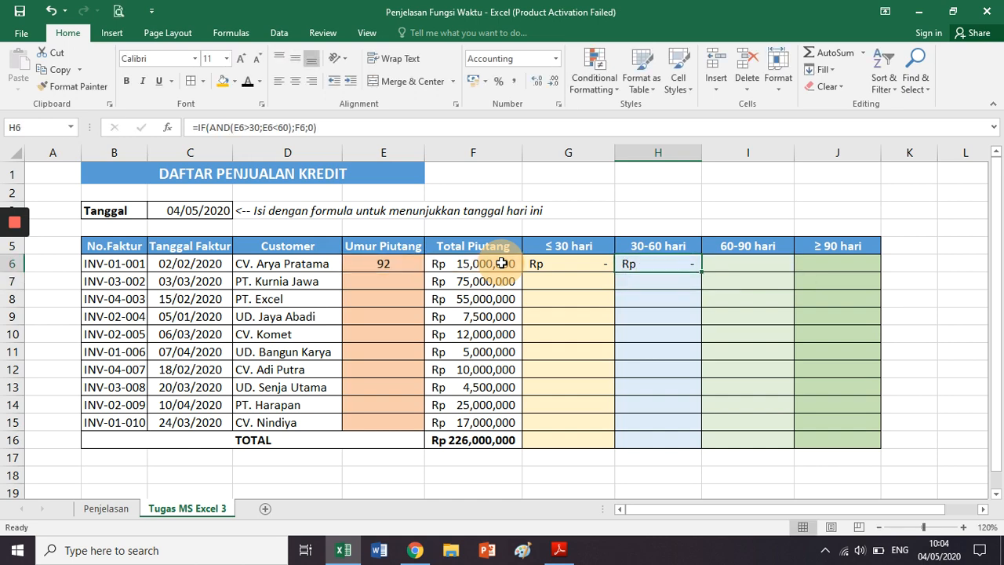
# - Enter the formula =IF(AND(E6>60;E6<90);F6;0) for the first customer in the 60-90 hari column, cell I6
pyautogui.press('Right')
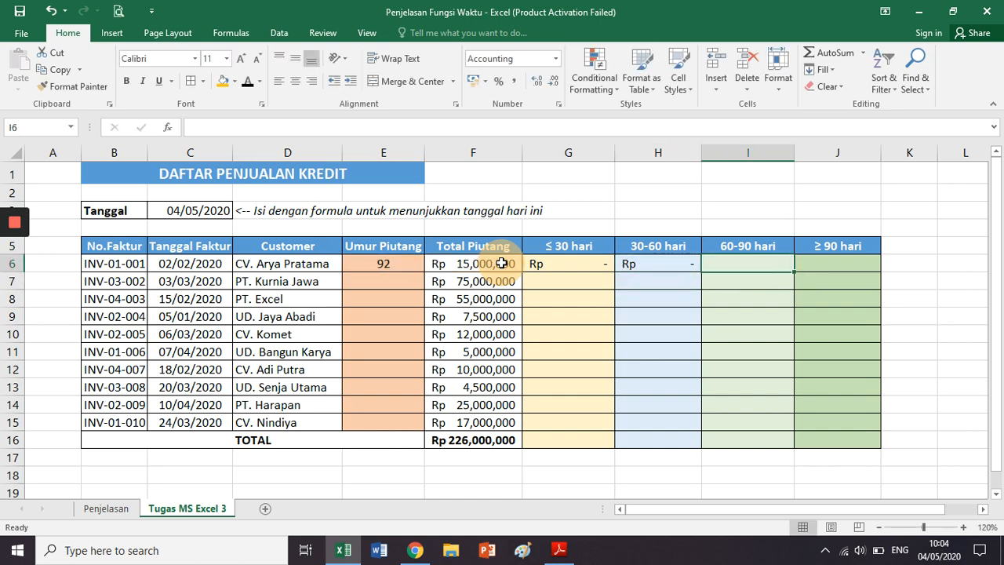
pyautogui.write('=if(and(')
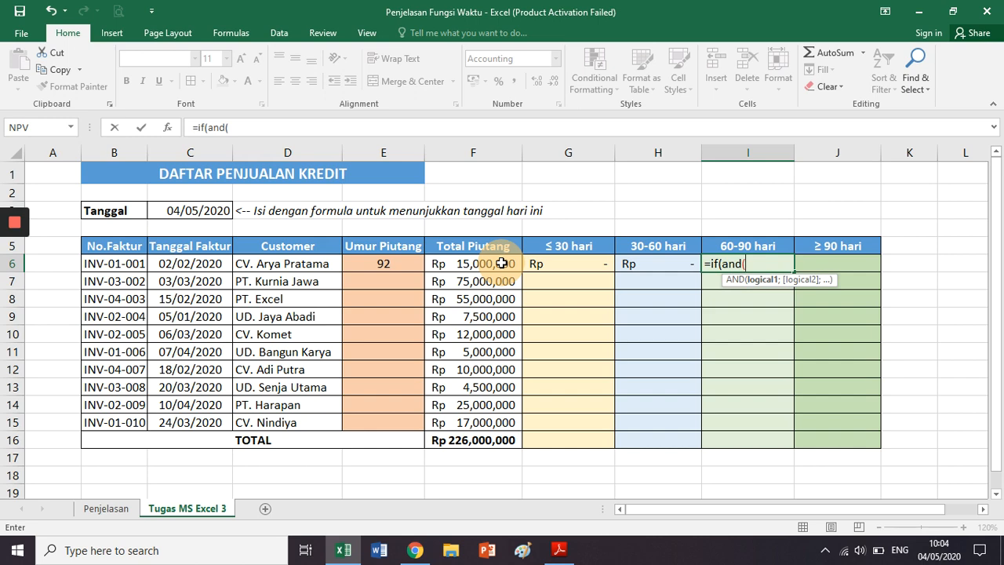
pyautogui.press('Left')
pyautogui.press('Left')
pyautogui.press('Left')
pyautogui.press('Left')
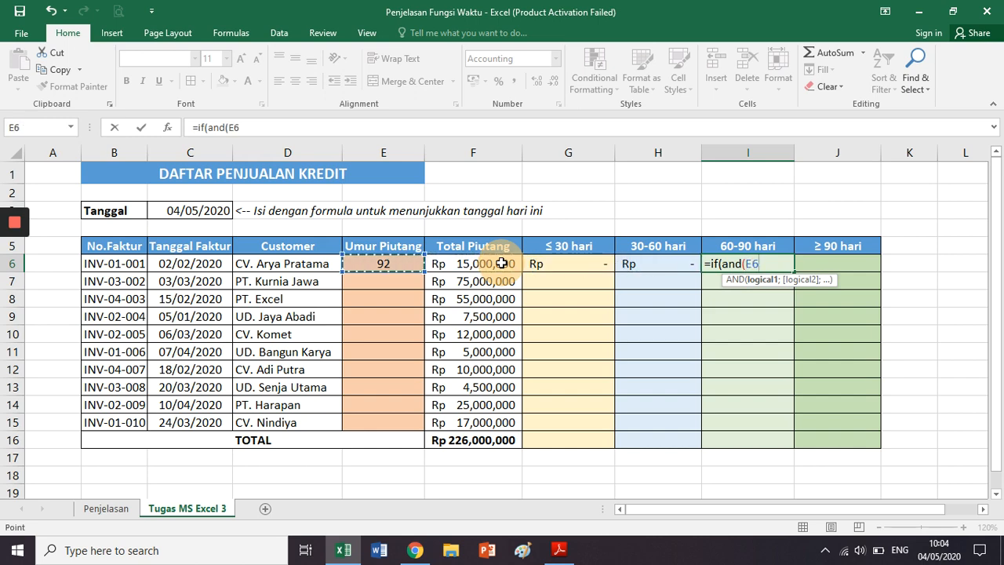
pyautogui.write('>60;')
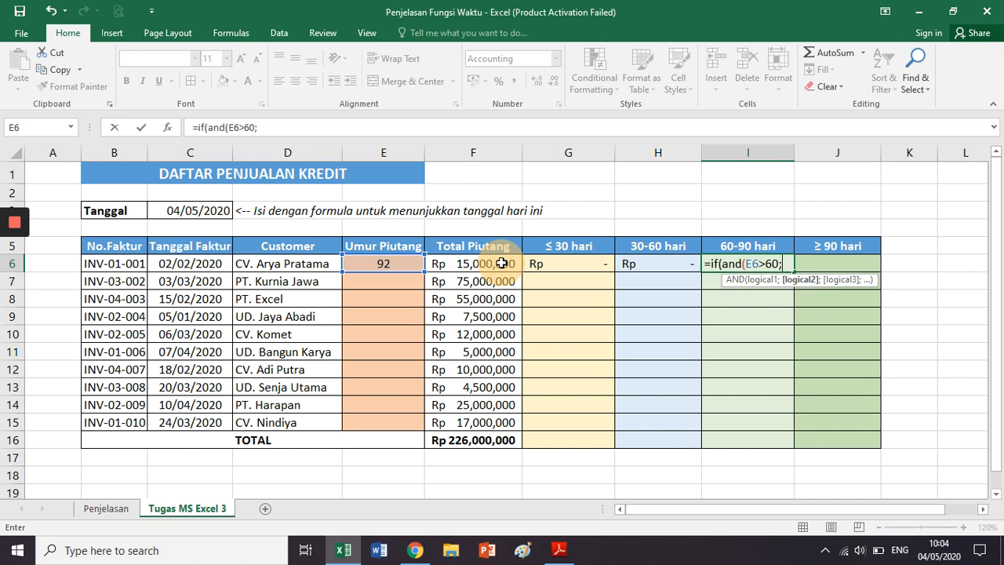
pyautogui.press('Left')
pyautogui.press('Left')
pyautogui.press('Left')
pyautogui.press('Left')
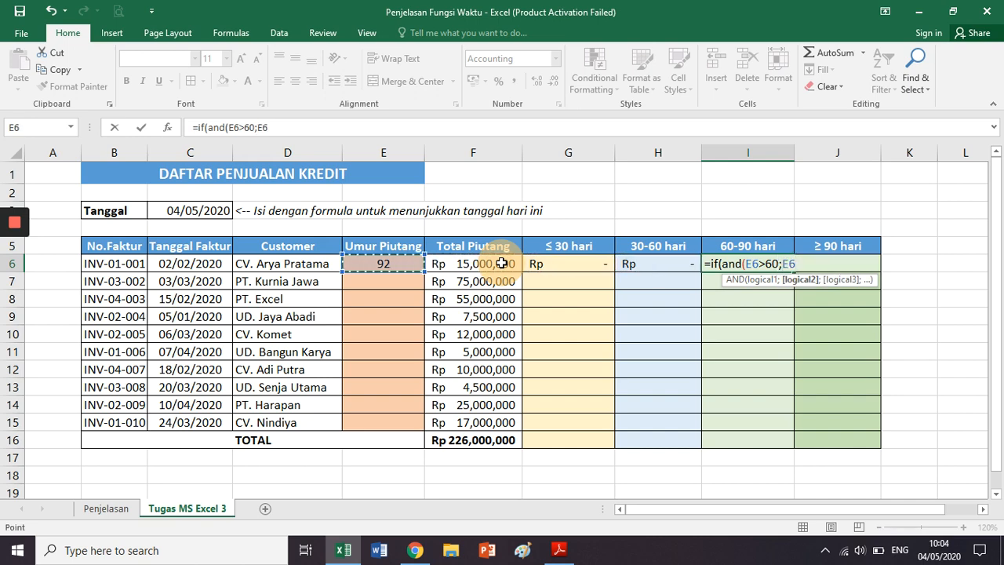
pyautogui.write('<90')
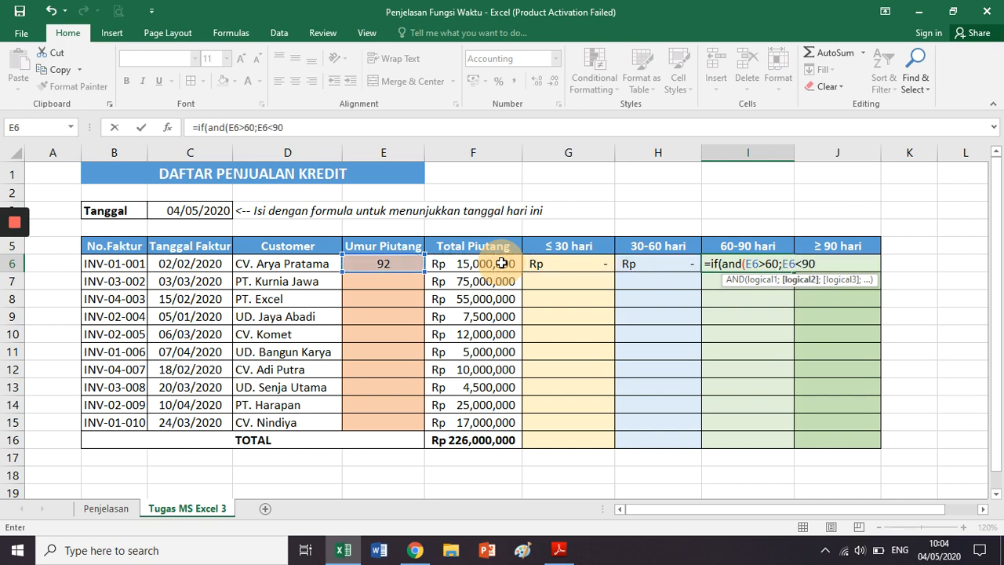
pyautogui.write(')')
pyautogui.write(';')
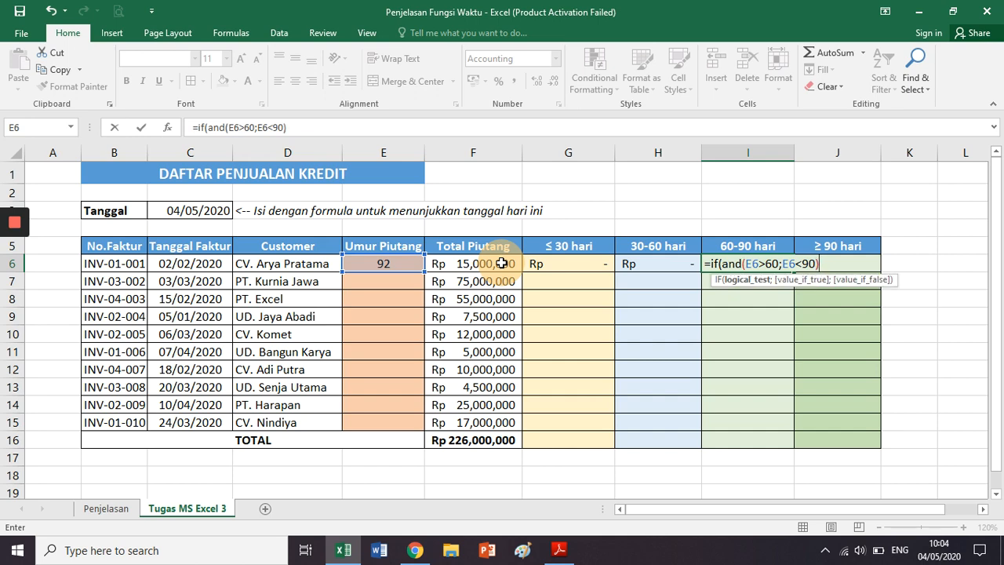
pyautogui.press('Left')
pyautogui.press('Left')
pyautogui.press('Left')
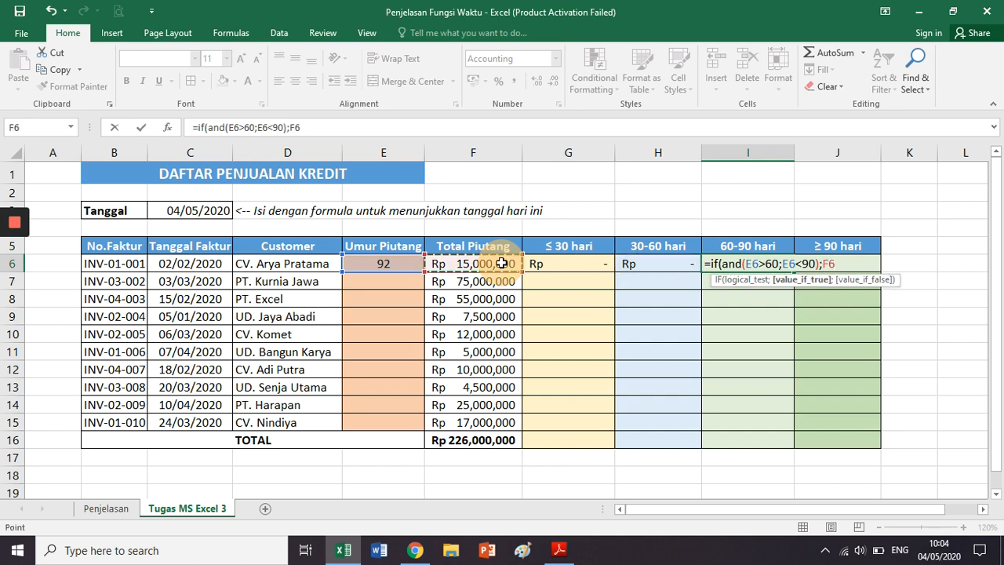
pyautogui.write(';')
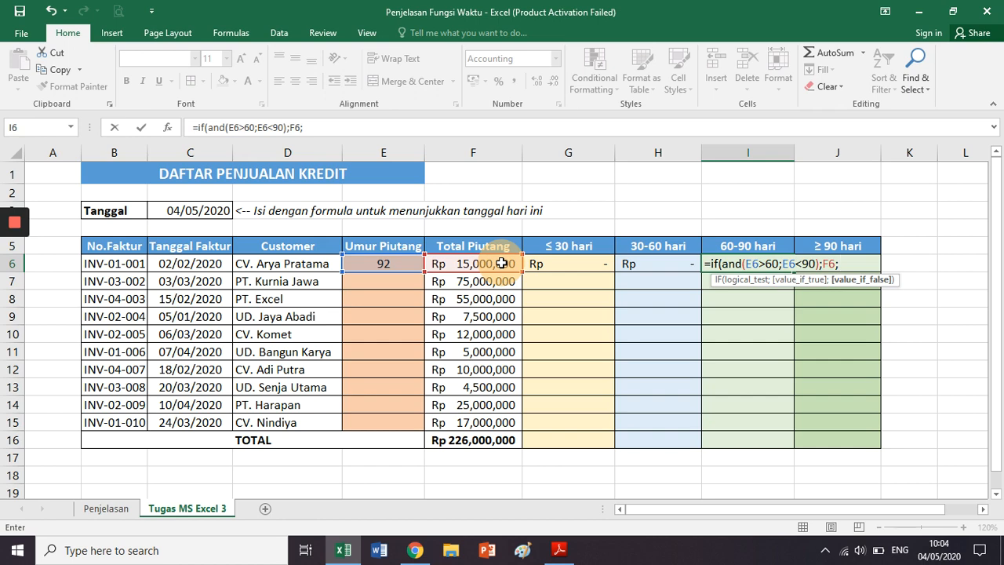
pyautogui.write('0)')
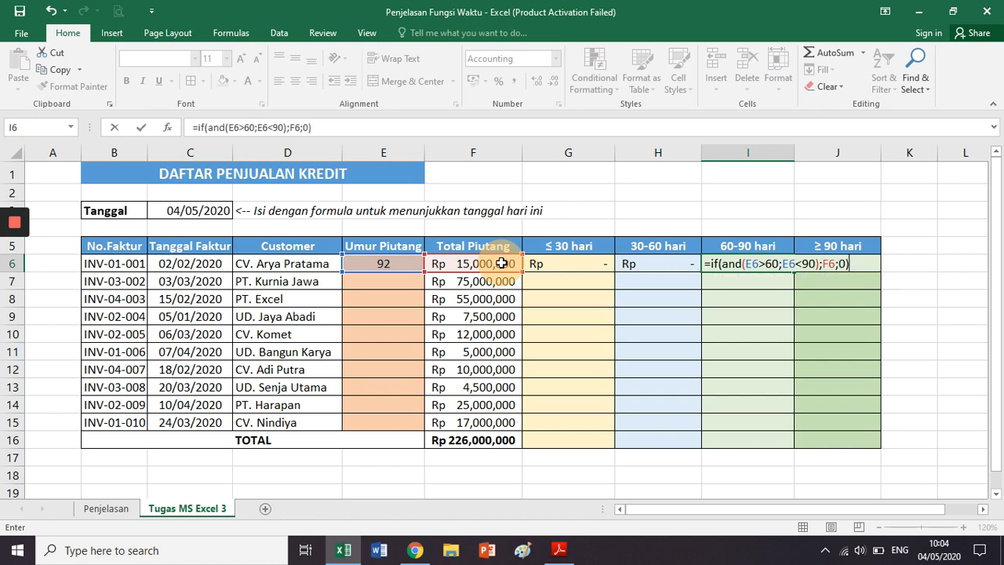
pyautogui.press('Return')
pyautogui.press('Up')
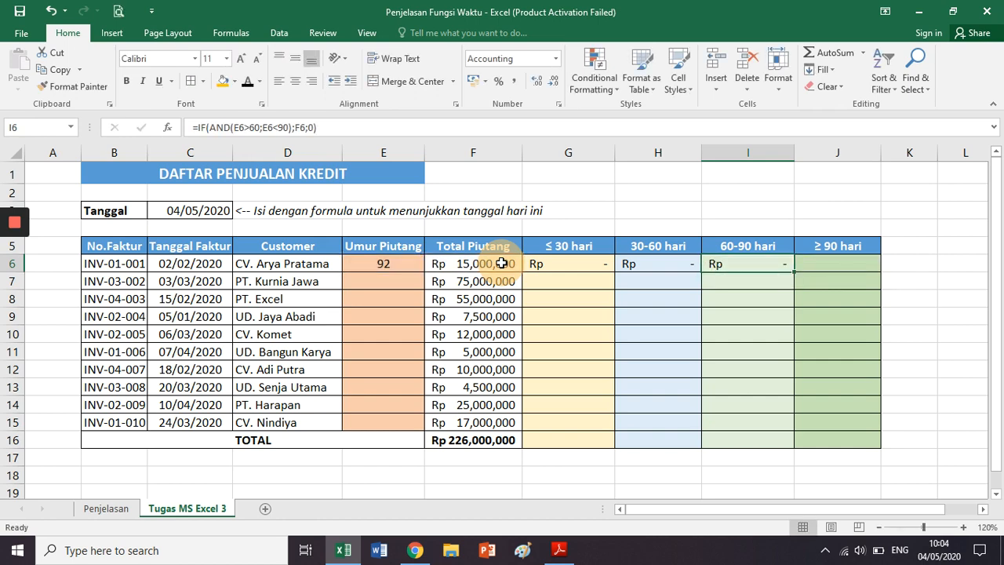
# - Enter the formula =IF(E6>=90;F6;0) for the first customer in the ≥ 90 hari column, cell J6
pyautogui.press('Right')
pyautogui.write('=if(')
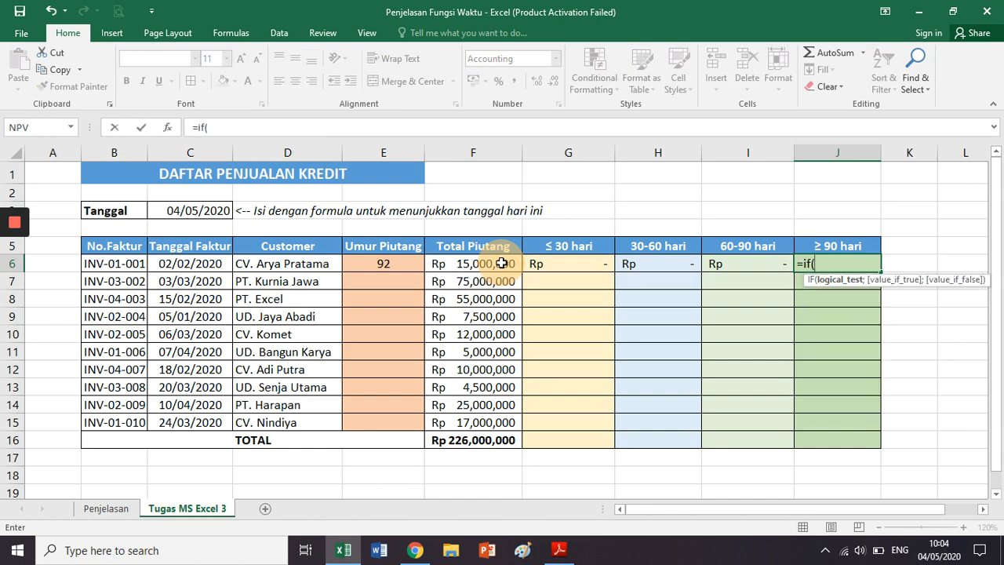
pyautogui.press('Left')
pyautogui.press('Left')
pyautogui.press('Left')
pyautogui.press('Left')
pyautogui.press('Left')
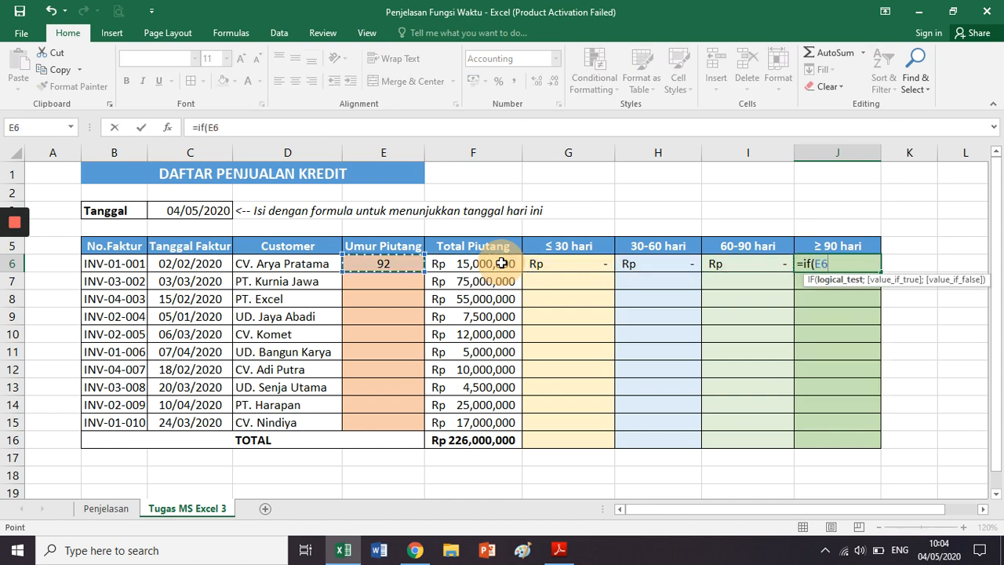
pyautogui.write(';')
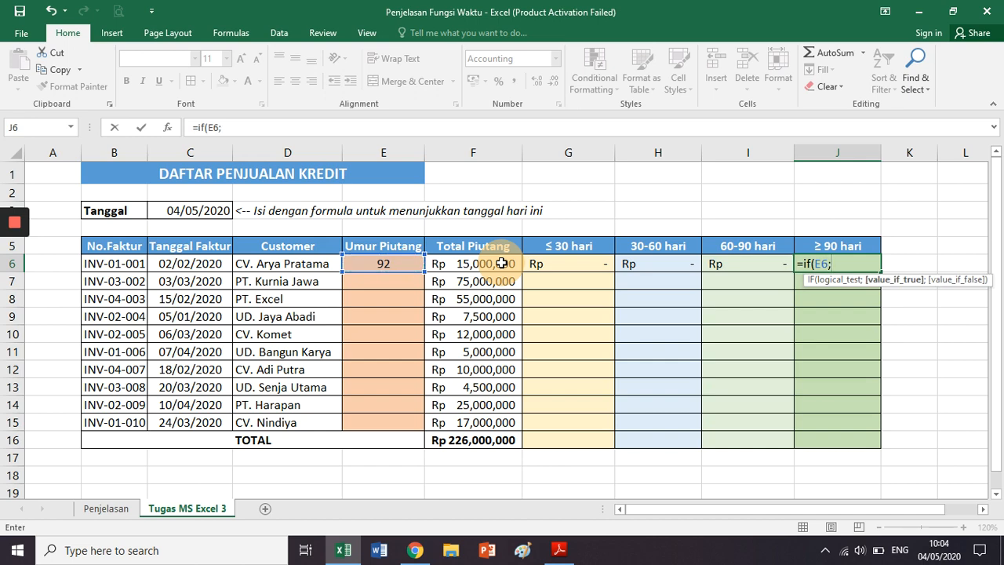
pyautogui.press('BackSpace')
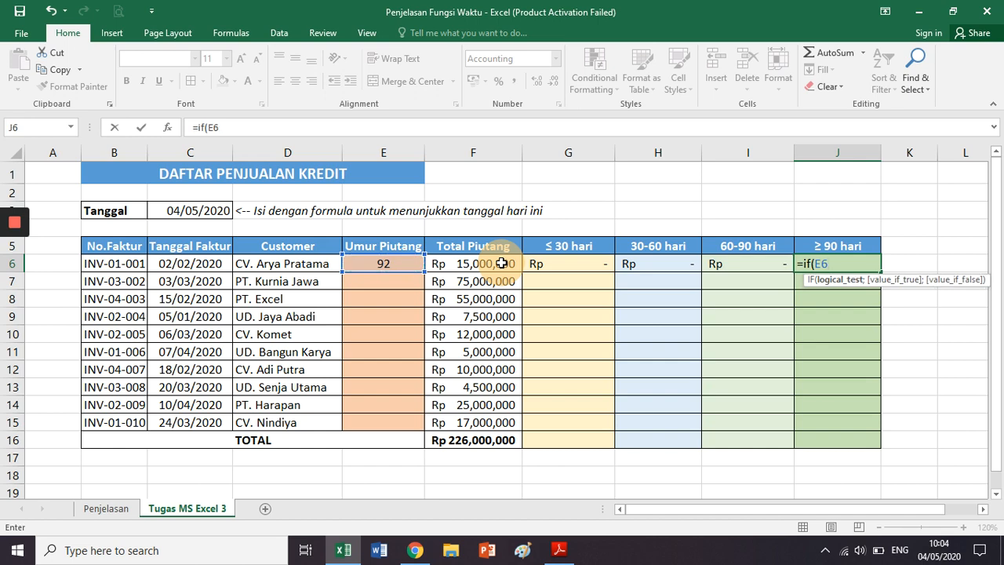
pyautogui.write('>=90')
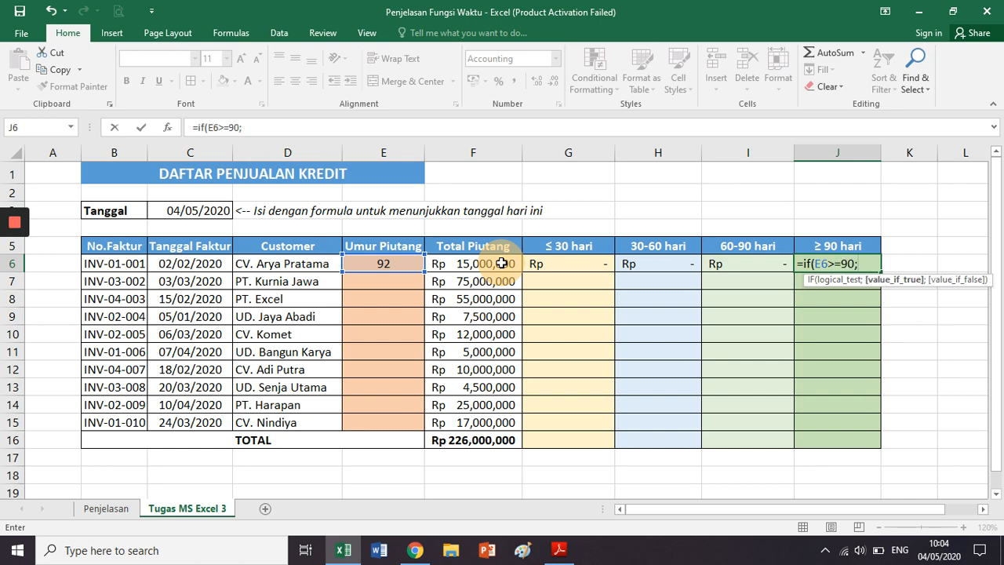
pyautogui.write(';')
pyautogui.press('Left')
pyautogui.press('Left')
pyautogui.press('Left')
pyautogui.press('Left')
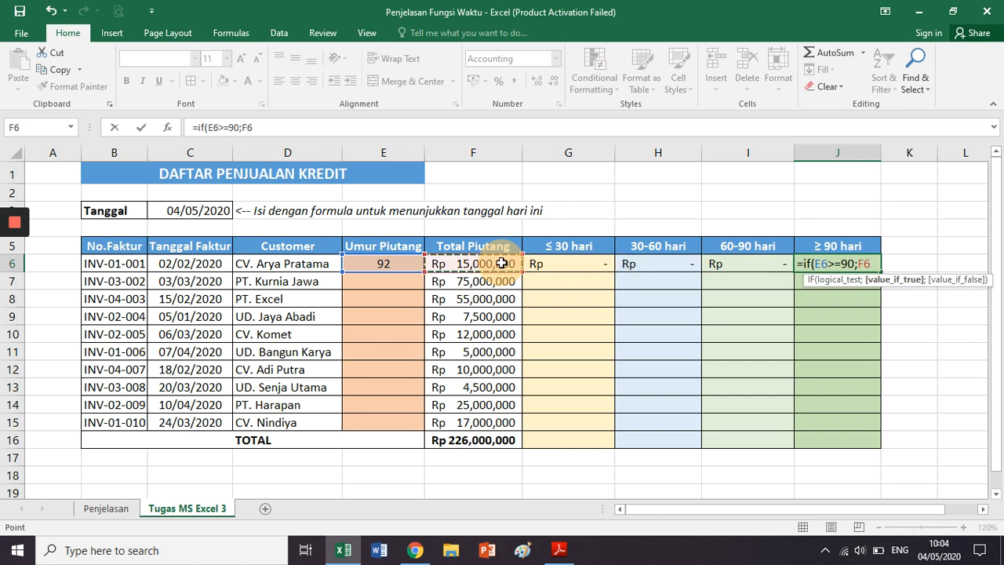
pyautogui.write(';')
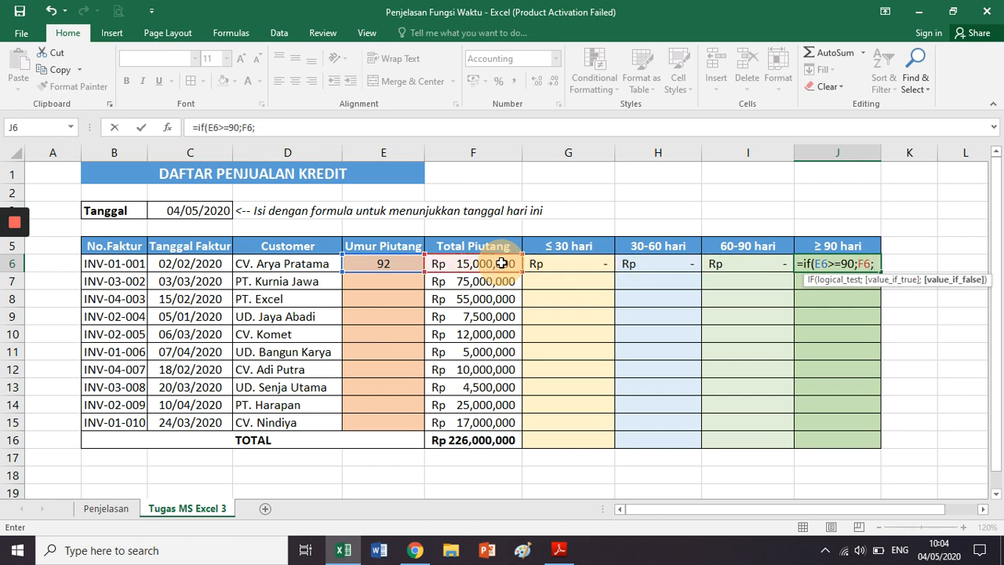
pyautogui.write('0')
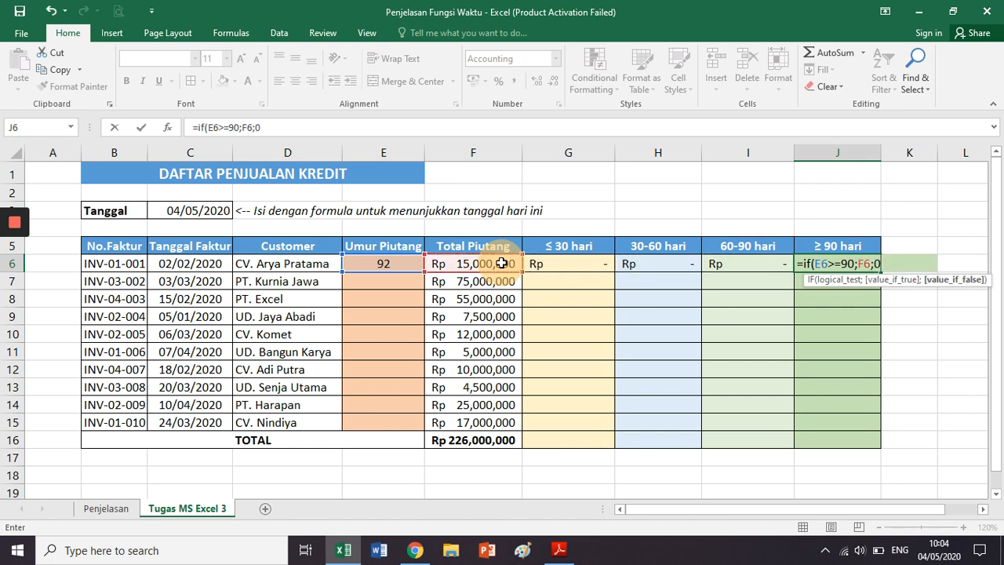
pyautogui.write(')')
pyautogui.press('Return')
pyautogui.press('Up')
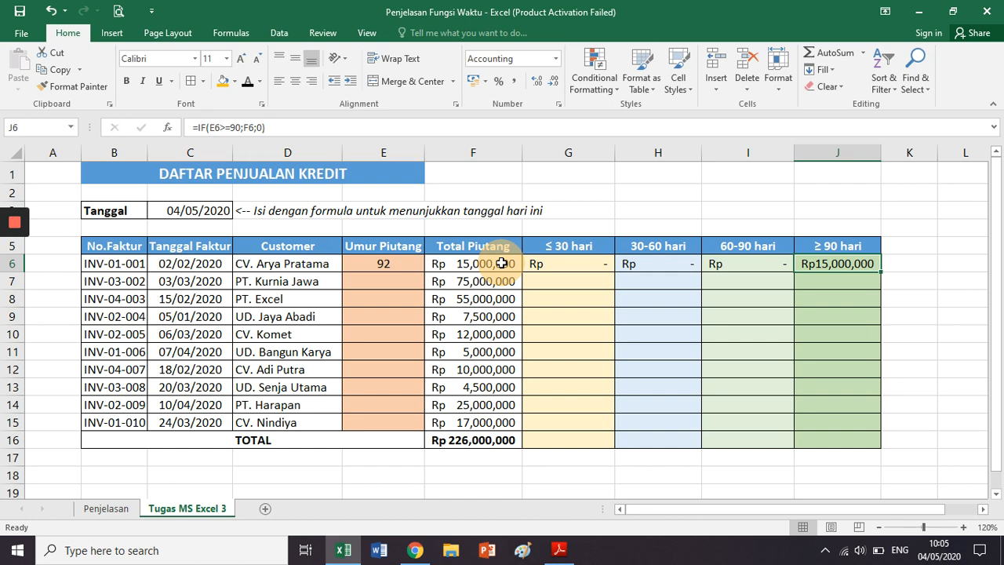
pyautogui.click(525, 231)
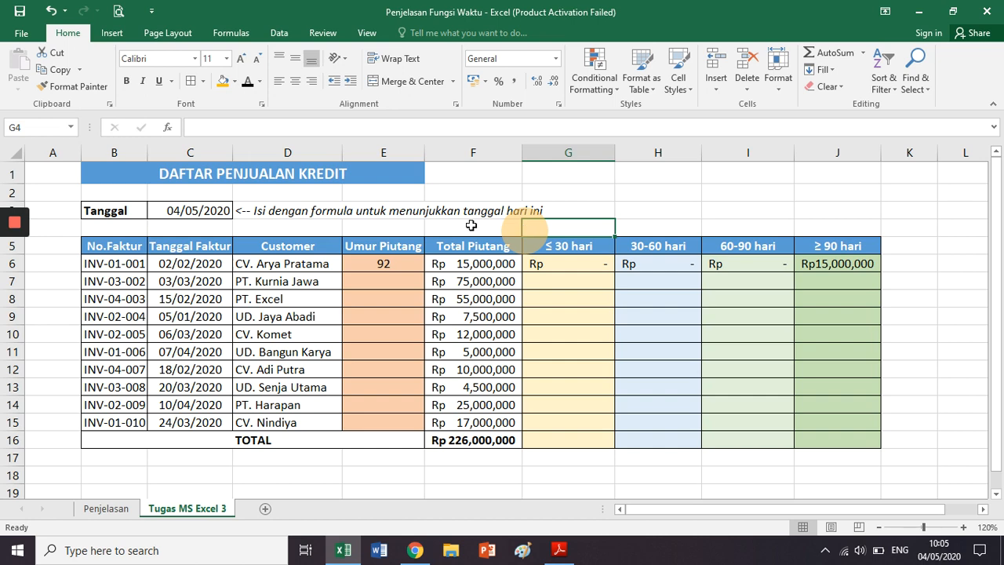
pyautogui.moveTo(14, 223)
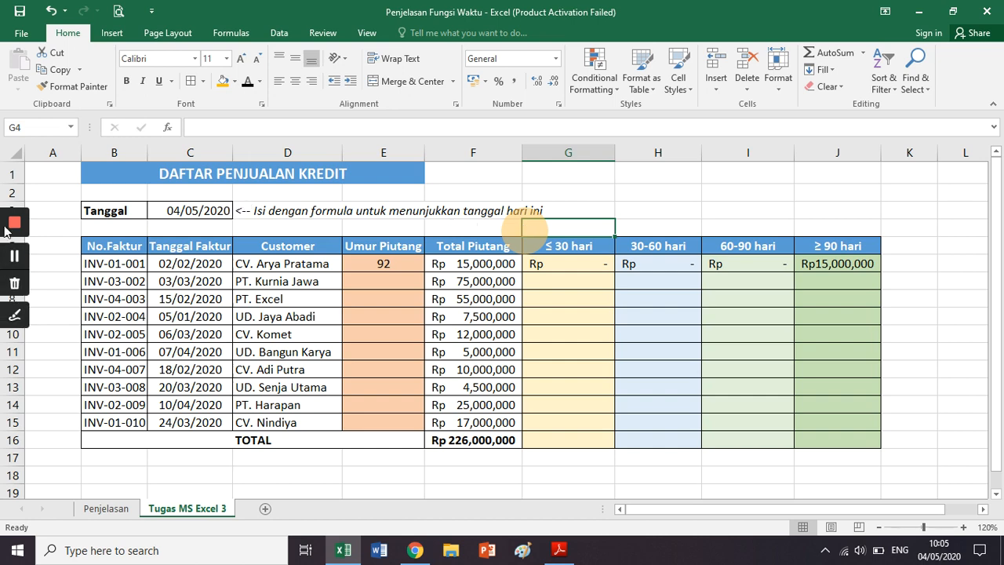